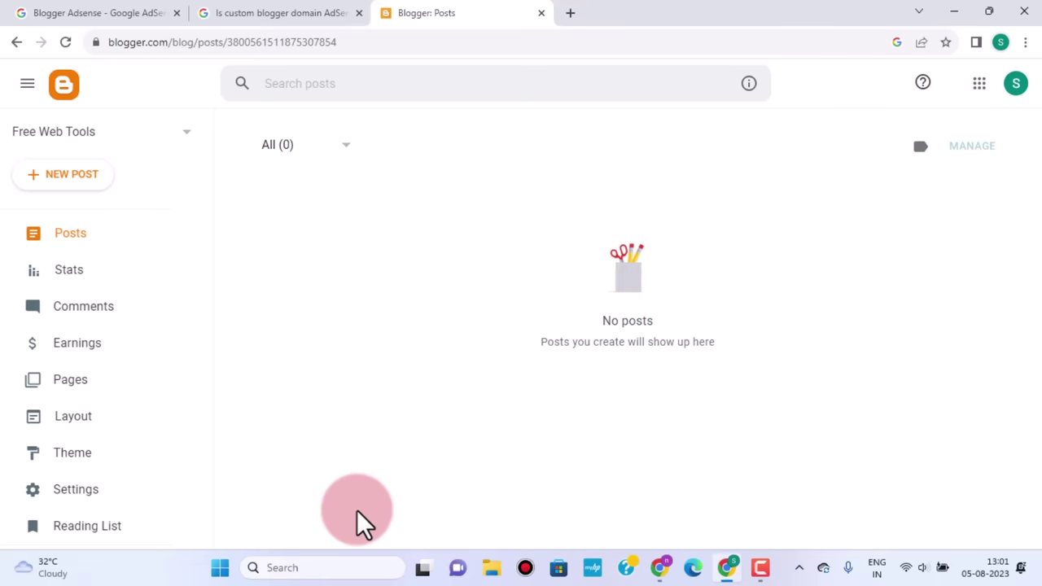
# Open the blog's theme gallery and look through the Contempo theme variants
pyautogui.moveTo(424, 570)
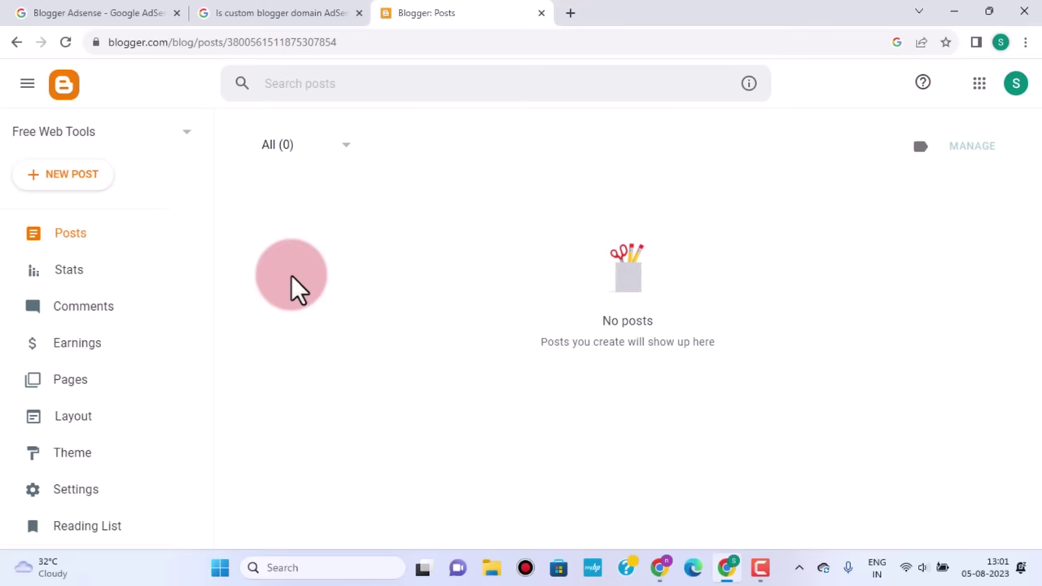
pyautogui.click(82, 461)
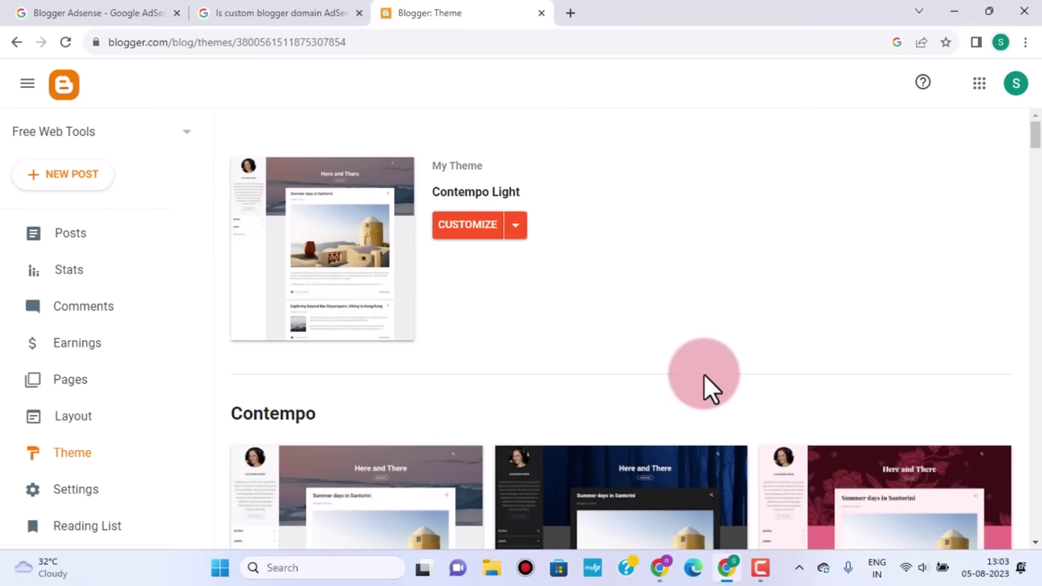
pyautogui.scroll(-2, 704, 376)
pyautogui.scroll(-2, 489, 444)
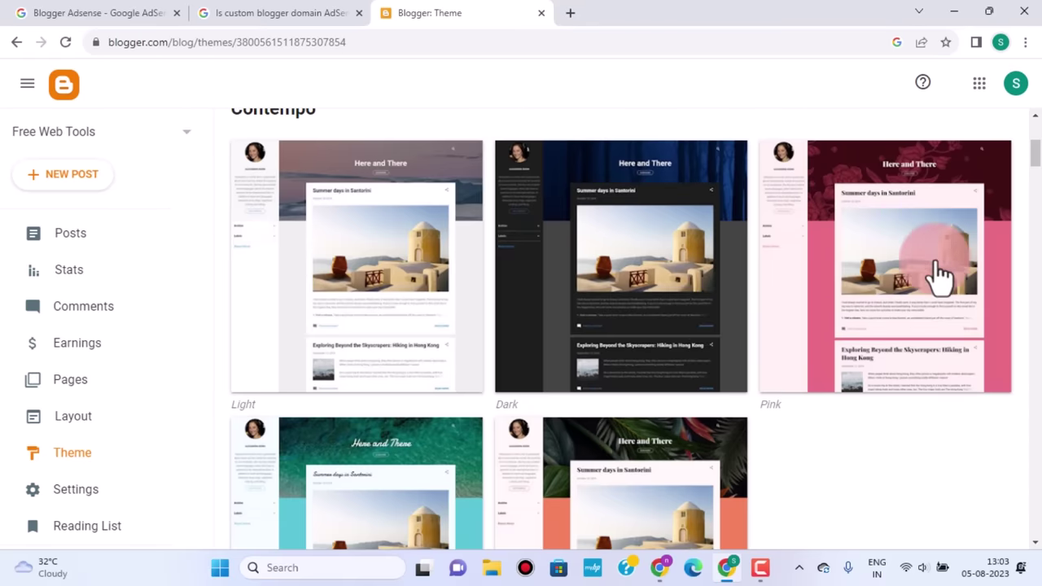
pyautogui.scroll(-3, 751, 356)
pyautogui.scroll(-3, 743, 379)
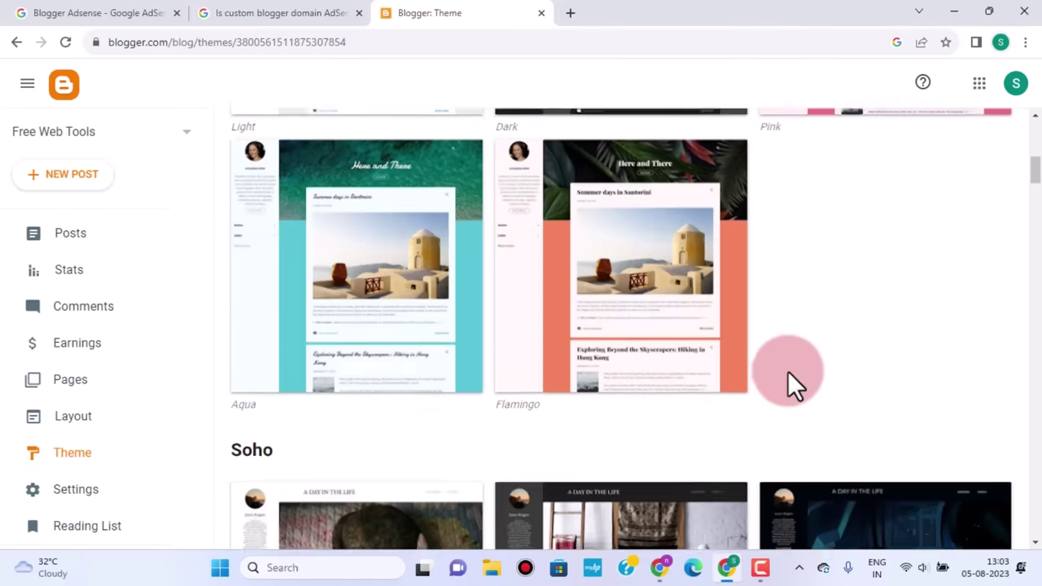
pyautogui.scroll(-2, 789, 370)
pyautogui.scroll(2, 789, 370)
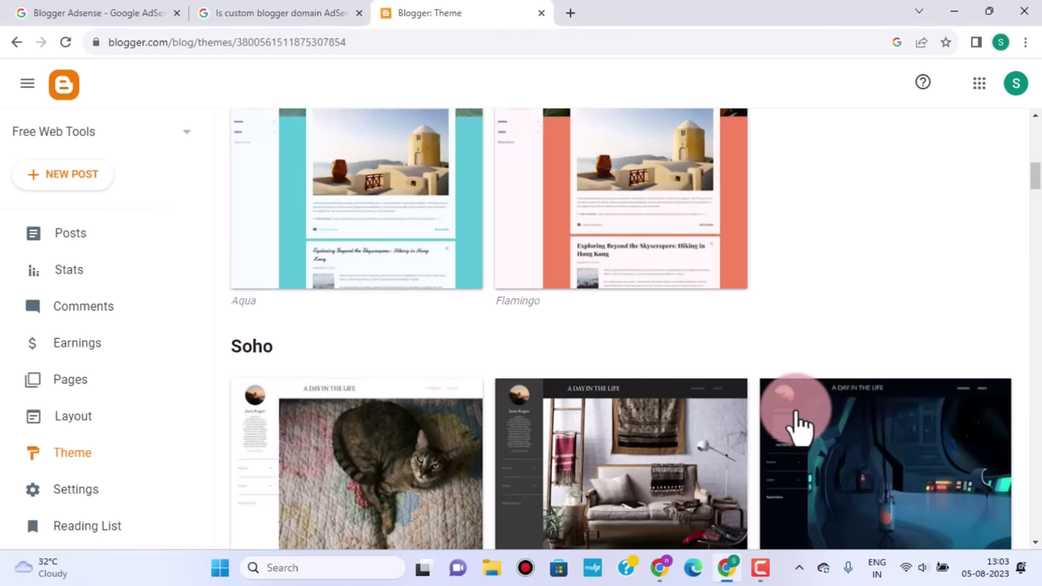
pyautogui.scroll(10, 796, 403)
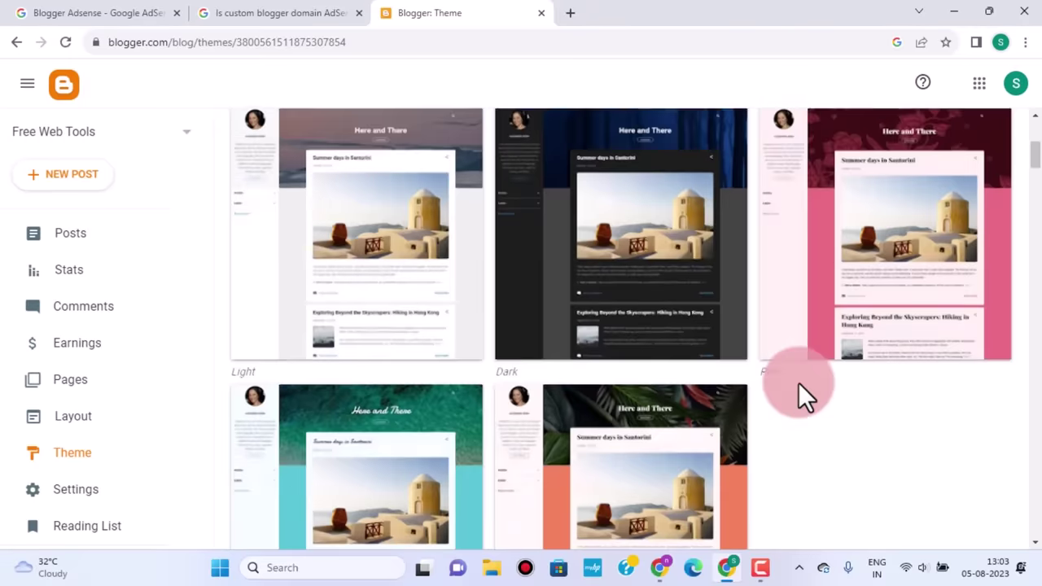
pyautogui.scroll(-3, 797, 383)
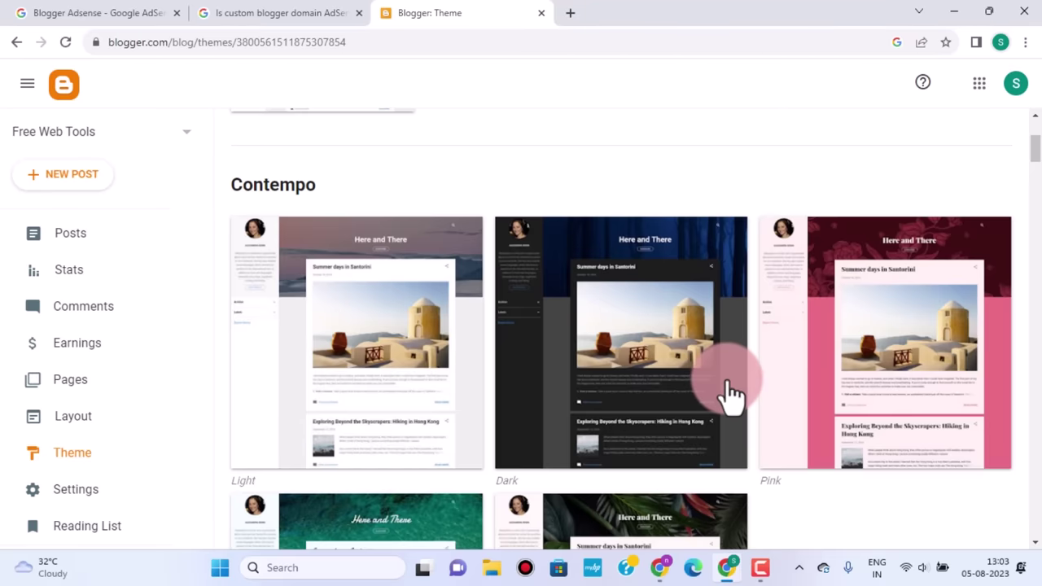
pyautogui.scroll(-3, 734, 399)
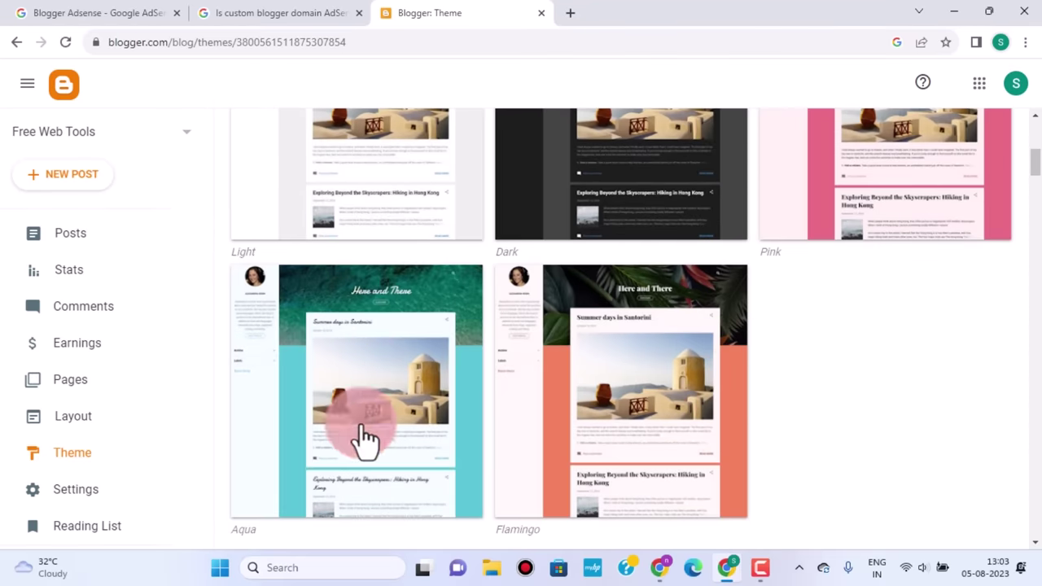
# Examine the Soho theme variants and compare them with the neighbouring Contempo designs
pyautogui.scroll(-2, 697, 412)
pyautogui.scroll(-4, 716, 537)
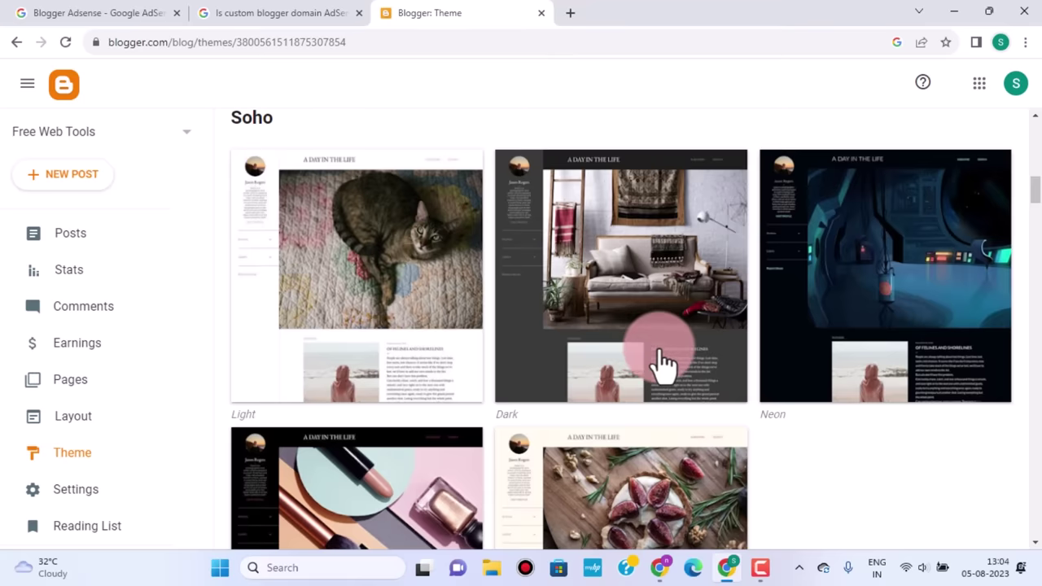
pyautogui.scroll(1, 663, 363)
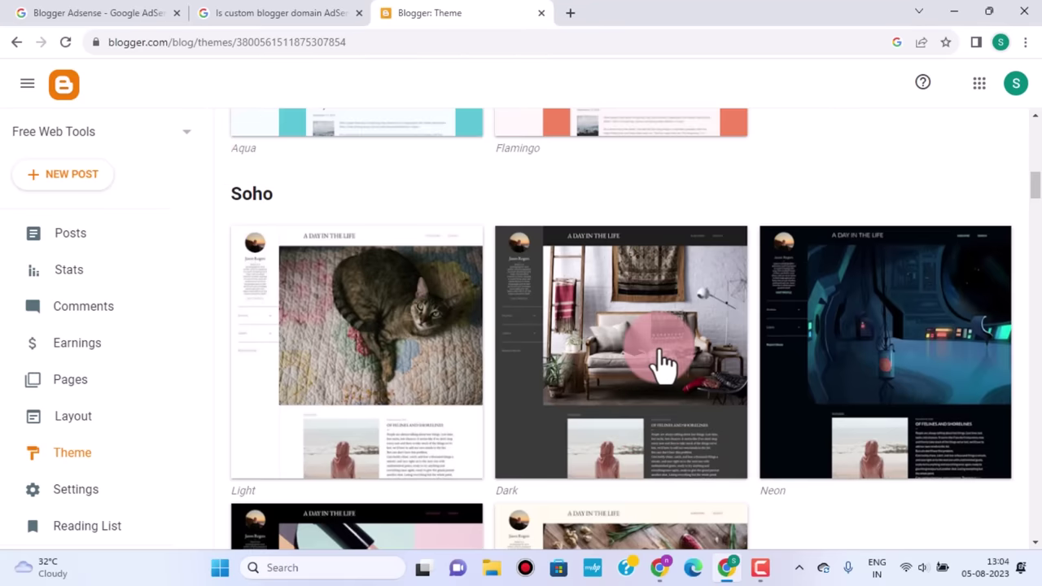
pyautogui.scroll(-2, 661, 354)
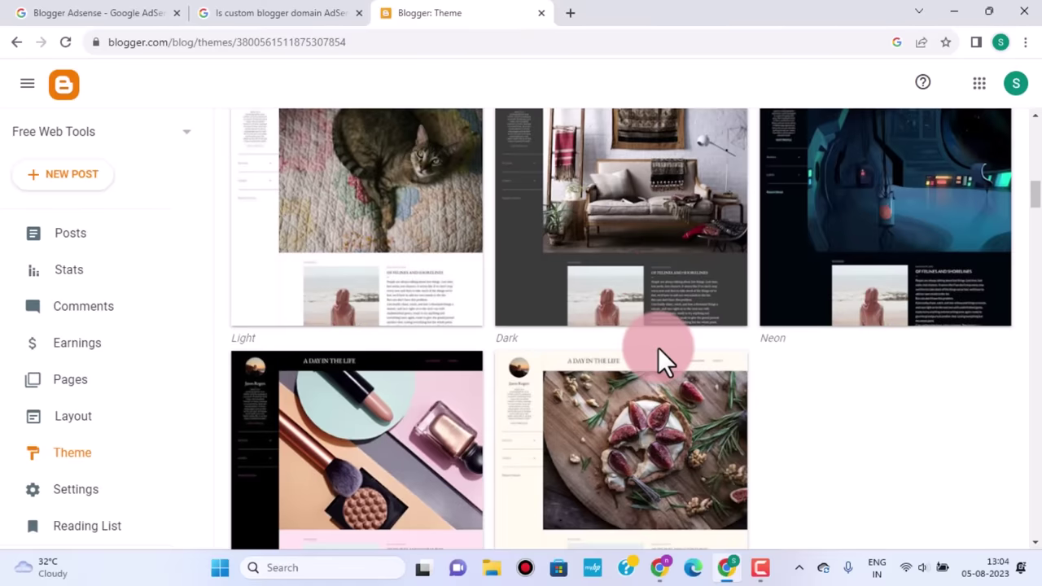
pyautogui.scroll(1, 657, 358)
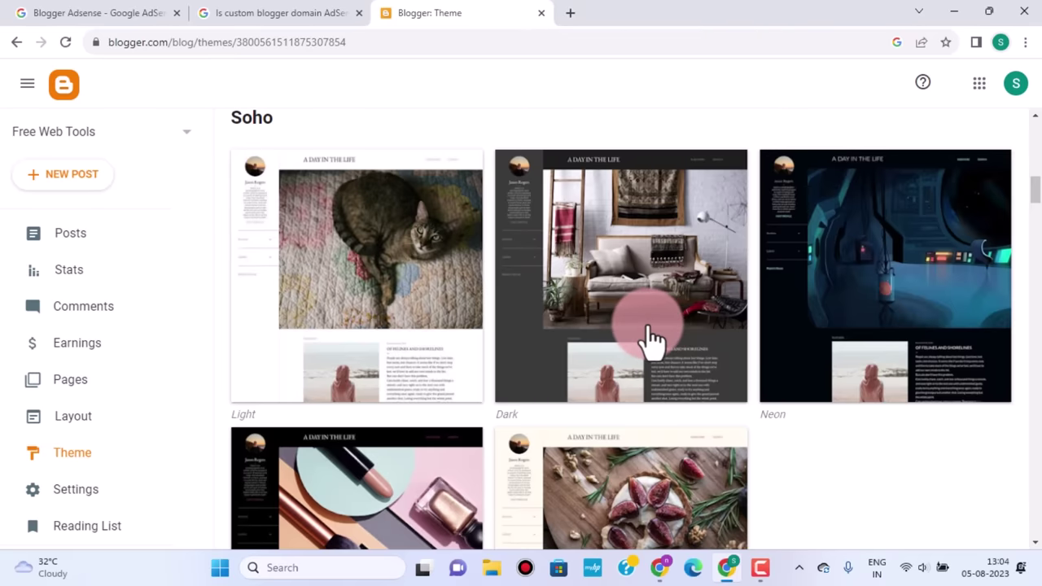
pyautogui.scroll(2, 643, 345)
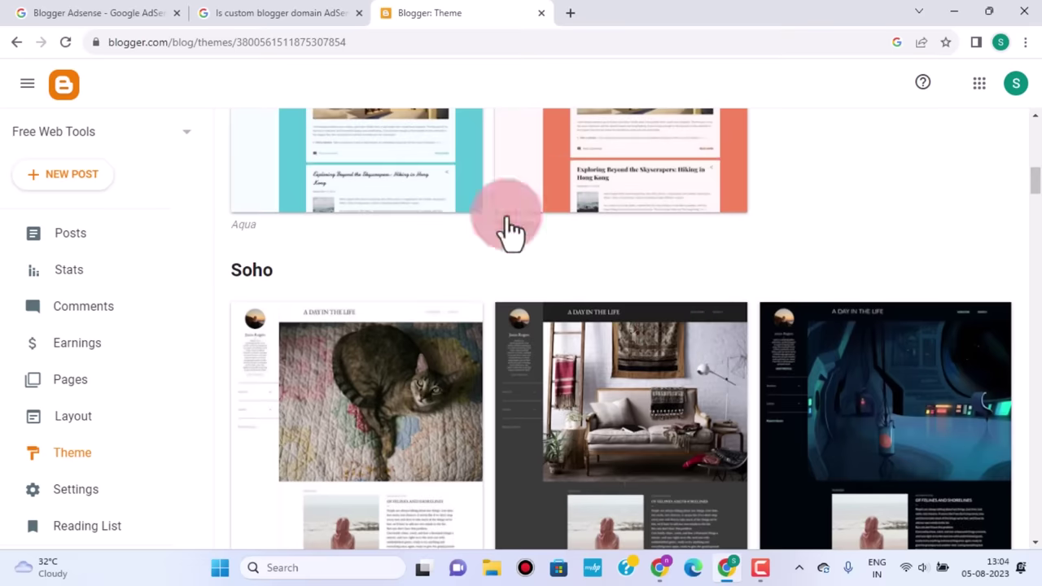
pyautogui.scroll(2, 668, 482)
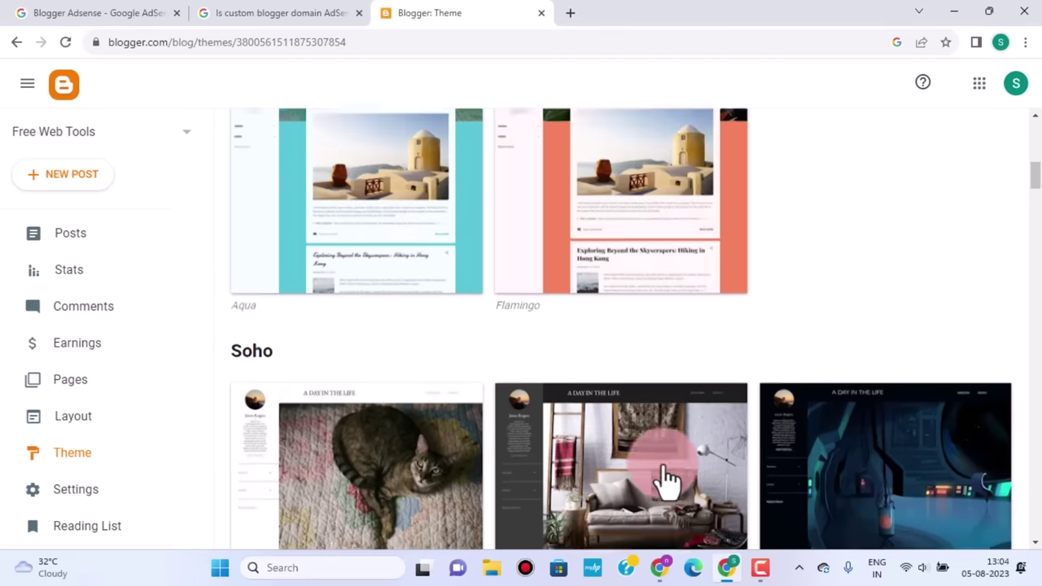
pyautogui.scroll(-1, 664, 480)
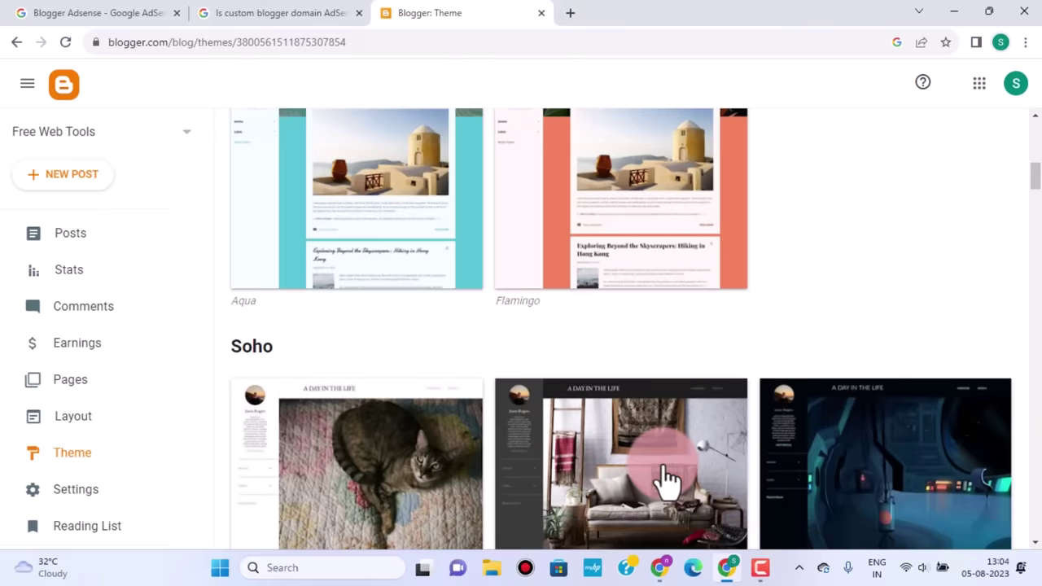
pyautogui.scroll(-1, 663, 480)
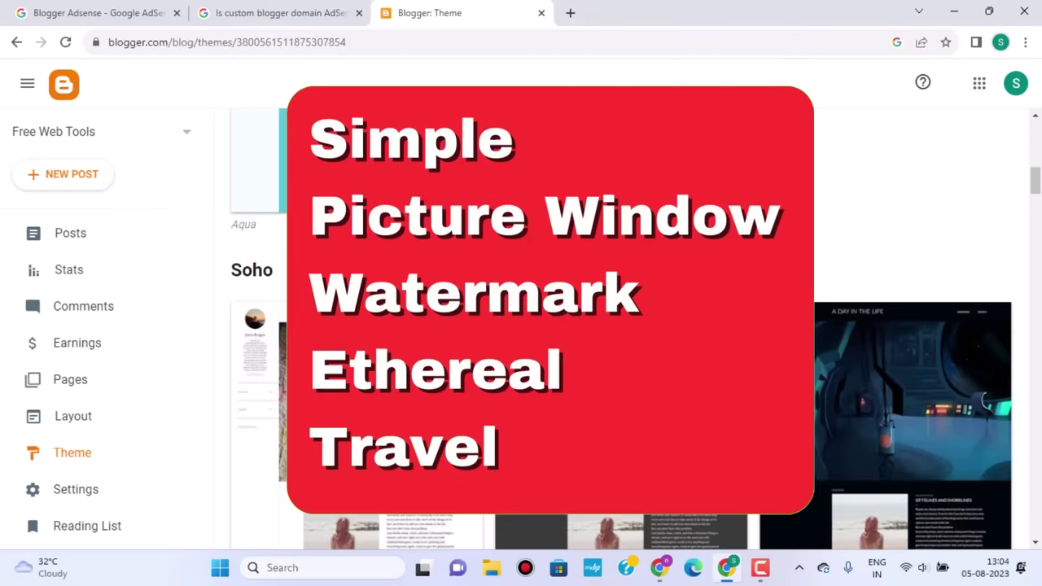
pyautogui.scroll(-2, 622, 329)
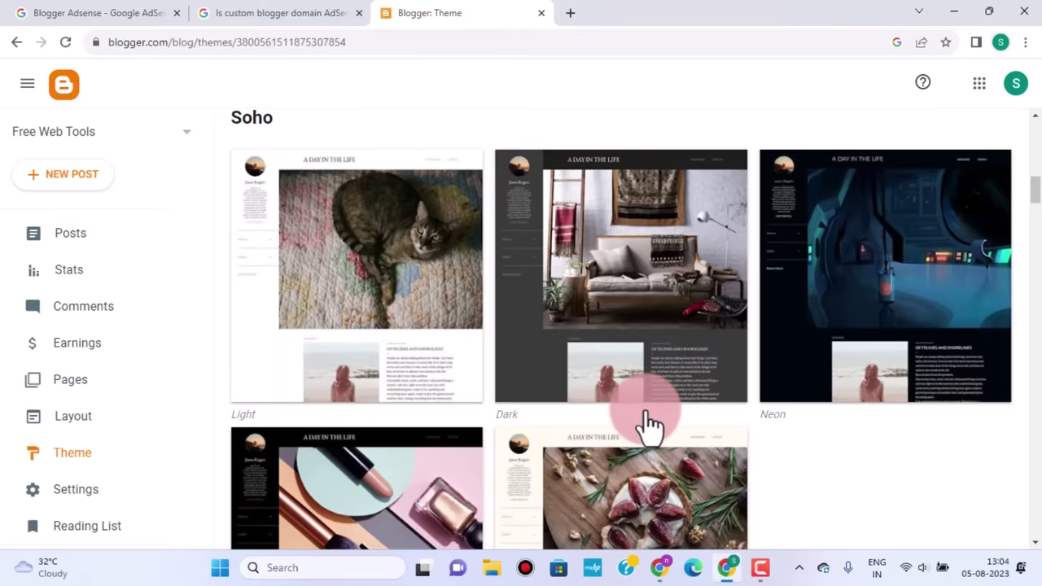
pyautogui.scroll(-2, 648, 502)
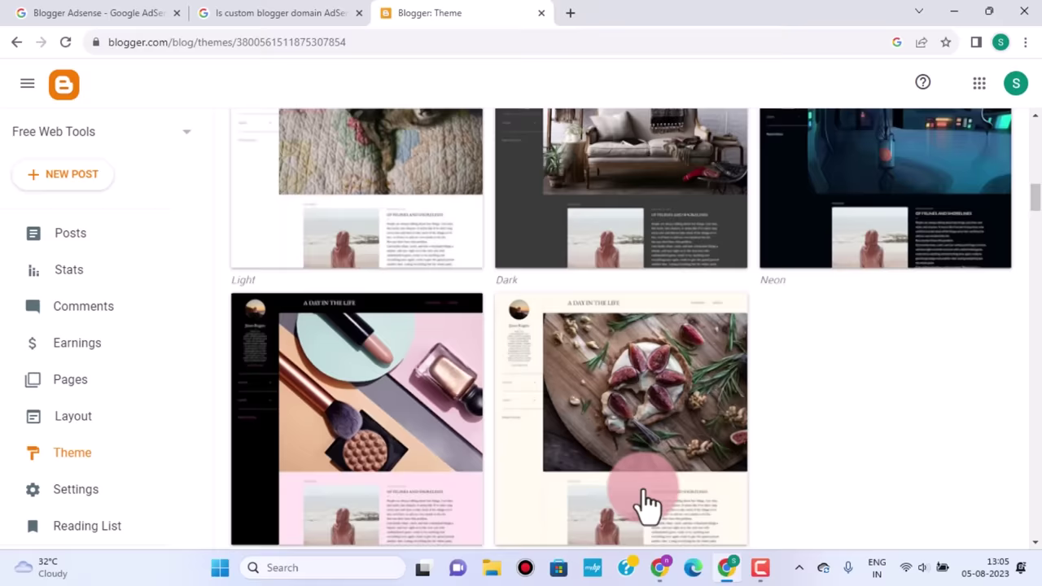
# Browse the remaining theme families, including Emporio, Notable, Dynamic Views, Picture Window, Watermark and Travel
pyautogui.scroll(-6, 684, 439)
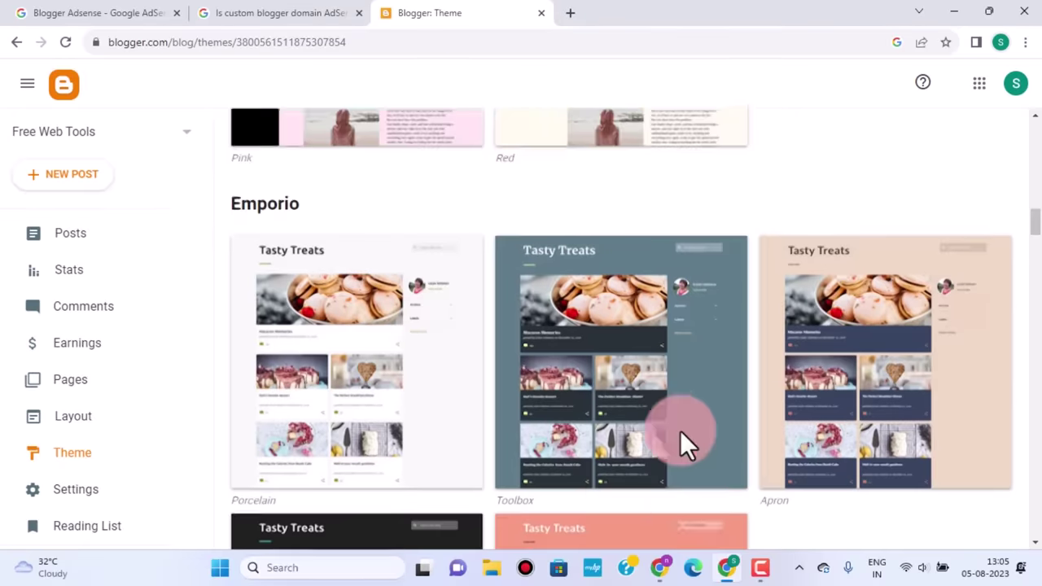
pyautogui.scroll(-5, 681, 440)
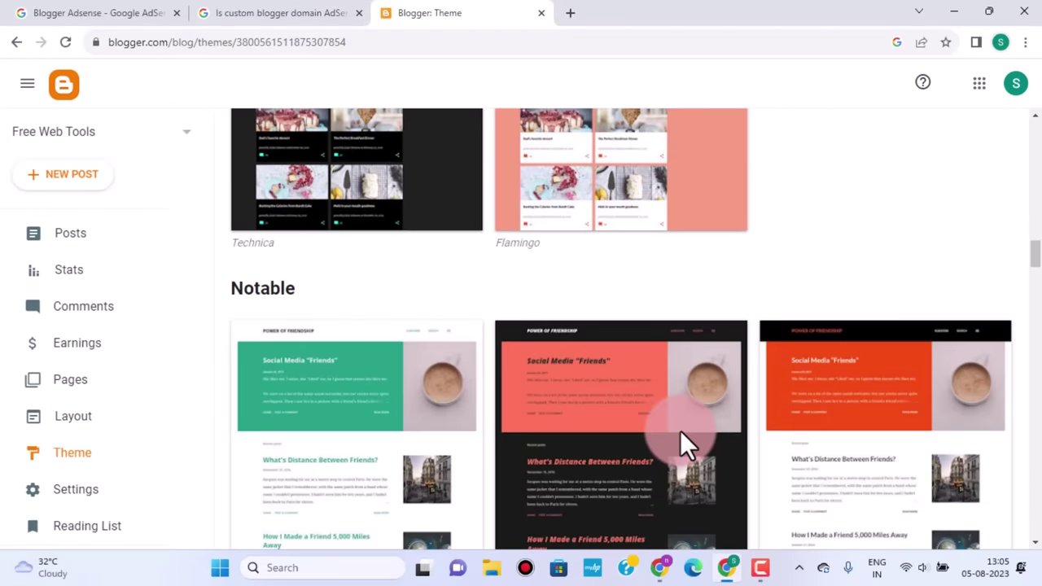
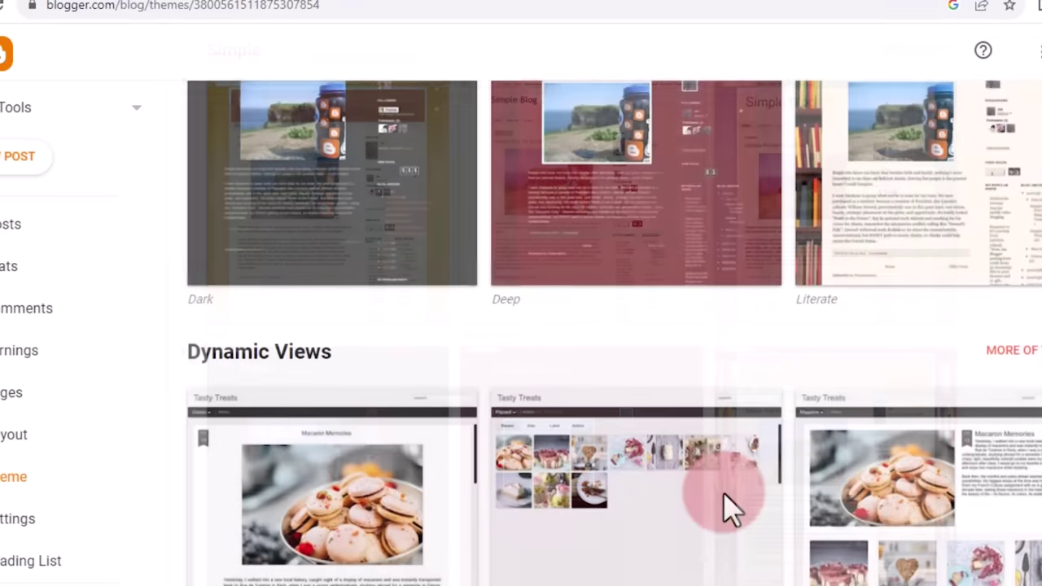
pyautogui.scroll(-7, 721, 500)
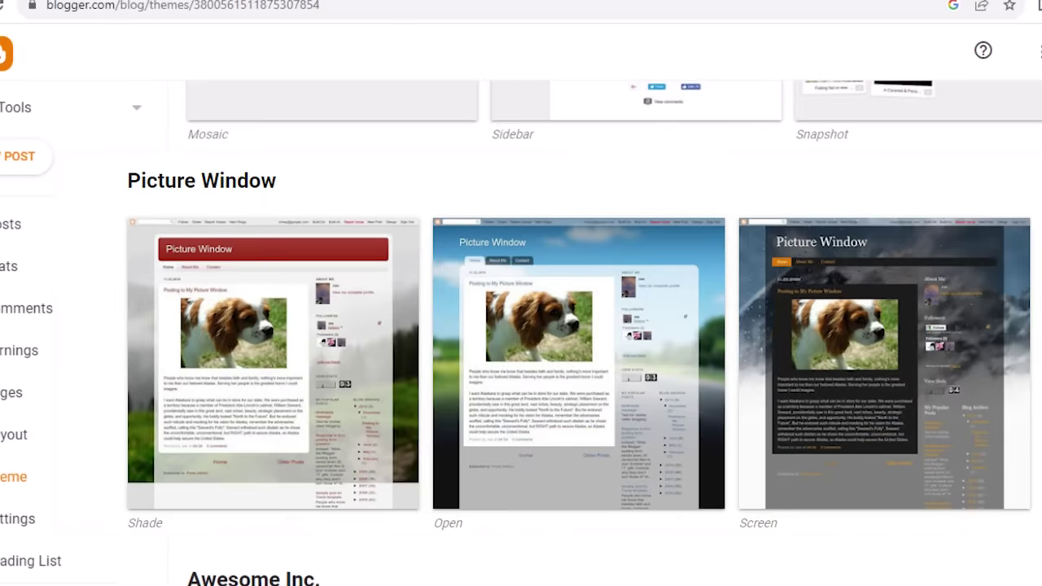
pyautogui.scroll(-10, 862, 459)
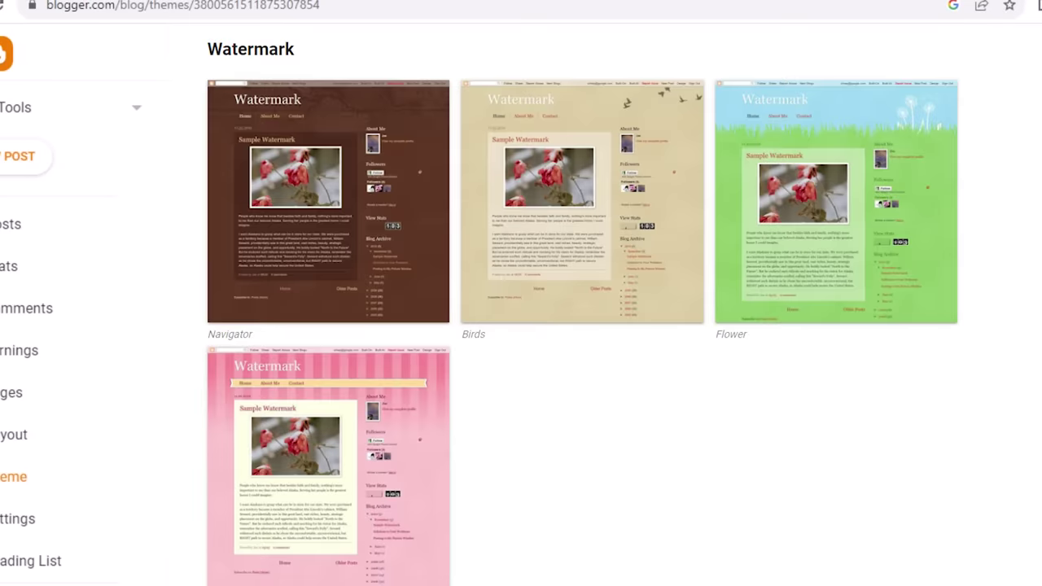
pyautogui.scroll(-1, 737, 476)
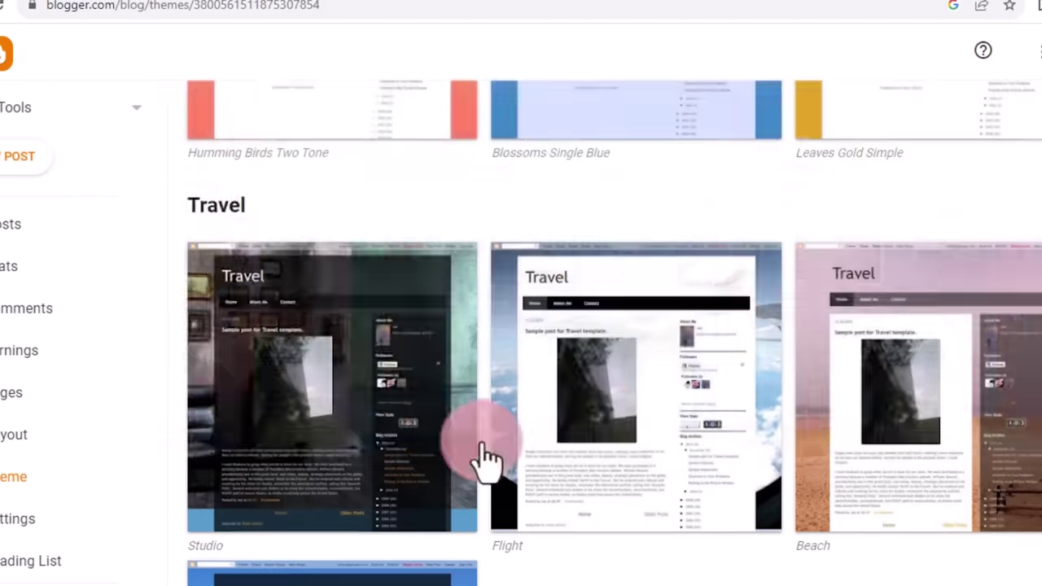
pyautogui.scroll(-3, 477, 453)
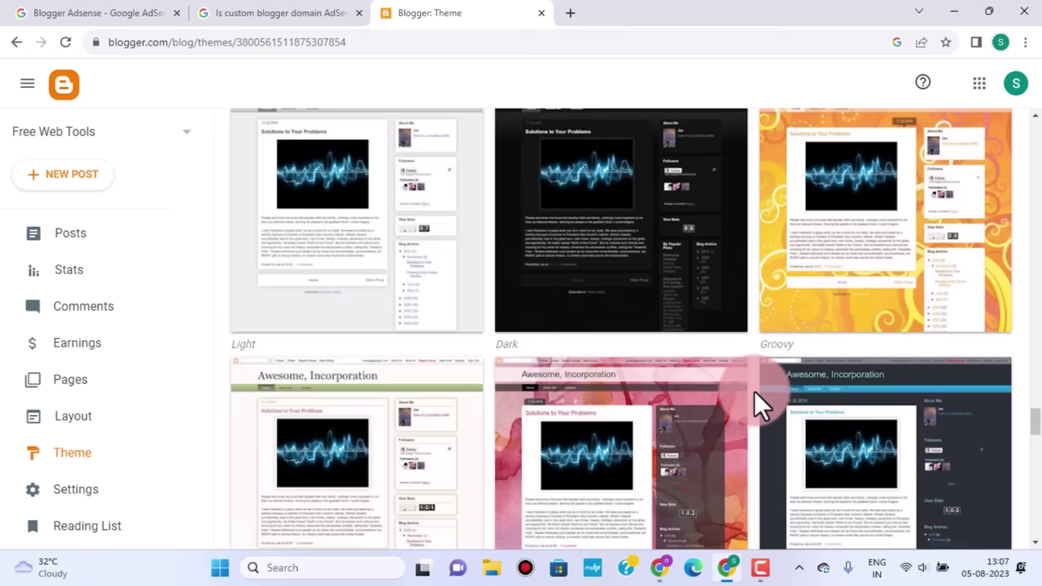
# Apply the Shade variant of the Picture Window theme to the blog
pyautogui.scroll(3, 753, 391)
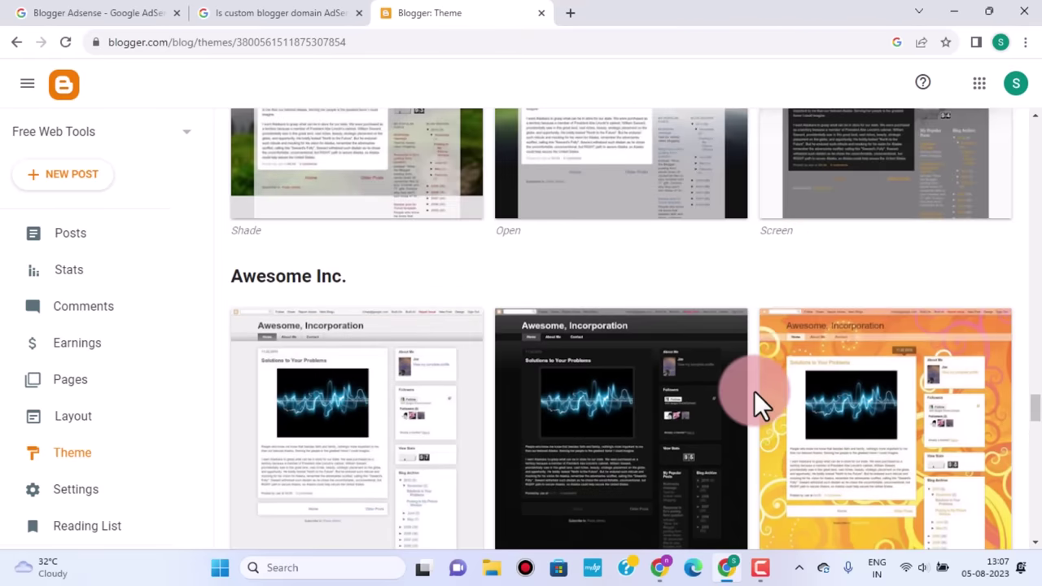
pyautogui.scroll(4, 753, 391)
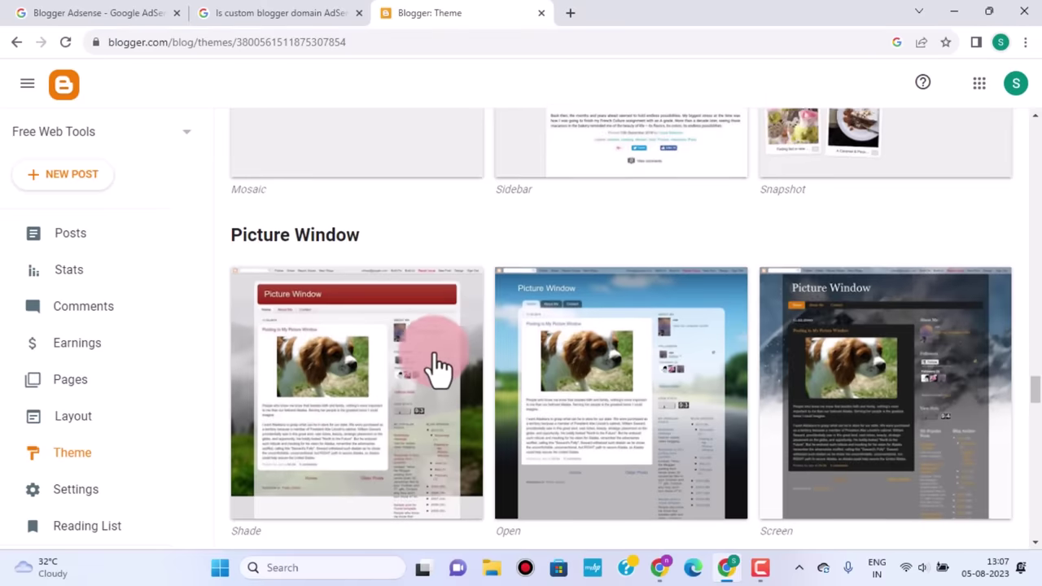
pyautogui.scroll(-1, 456, 350)
pyautogui.click(382, 342)
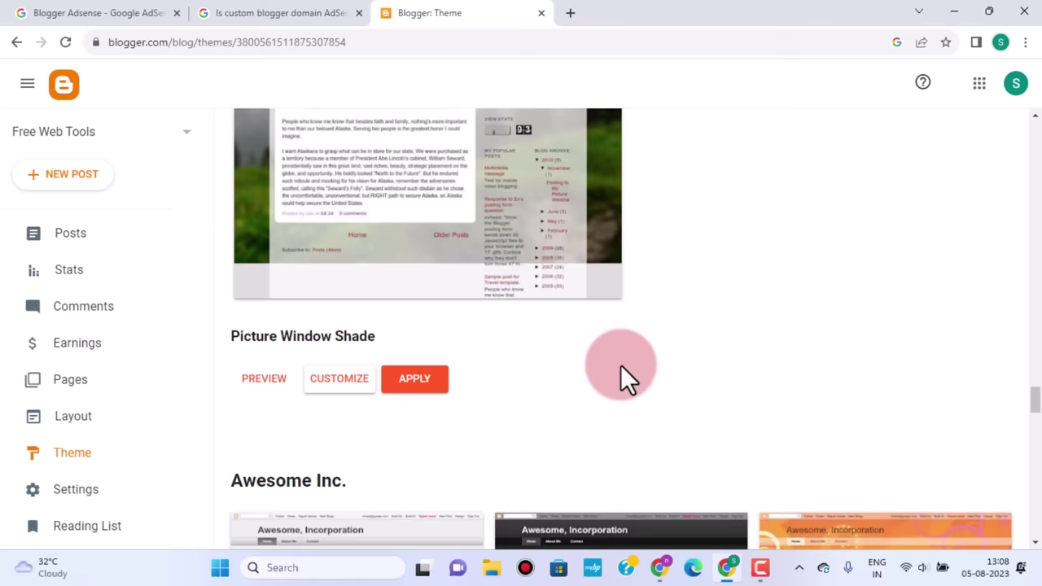
pyautogui.click(414, 455)
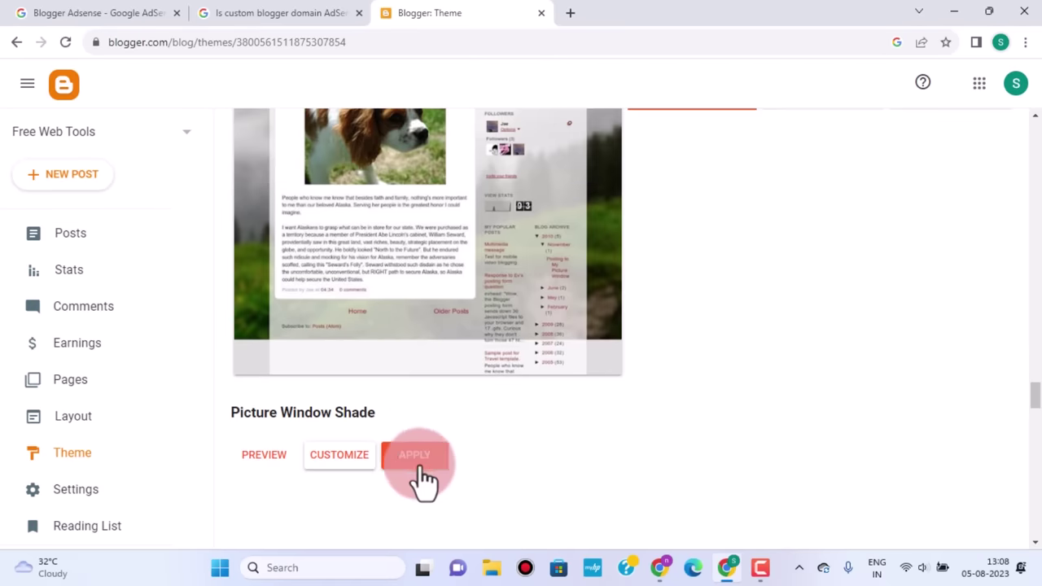
pyautogui.click(631, 356)
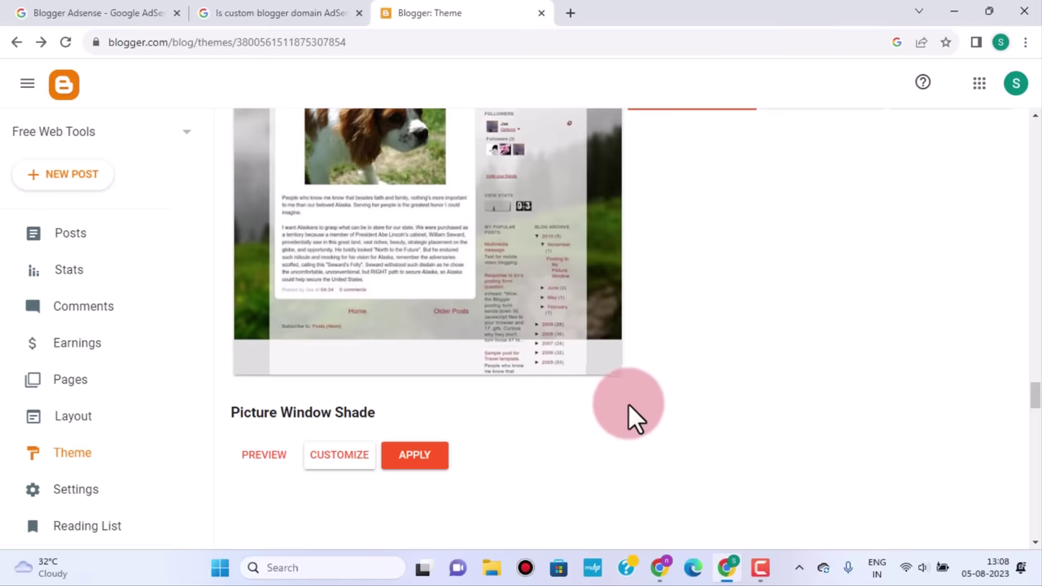
# Open the mobile settings of the blog's current Picture Window Shade theme
pyautogui.scroll(2, 628, 402)
pyautogui.scroll(10, 628, 402)
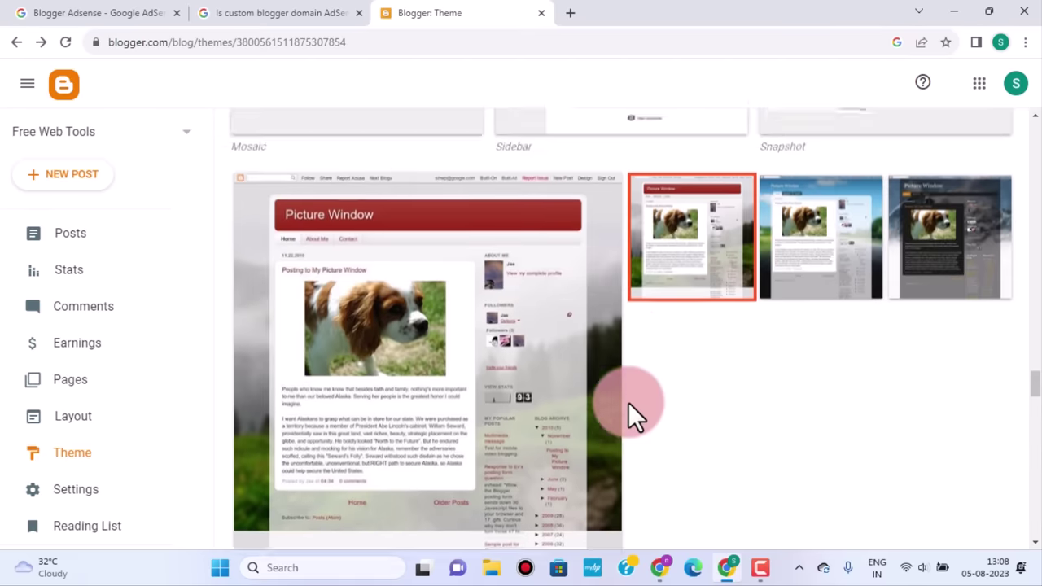
pyautogui.scroll(15, 635, 418)
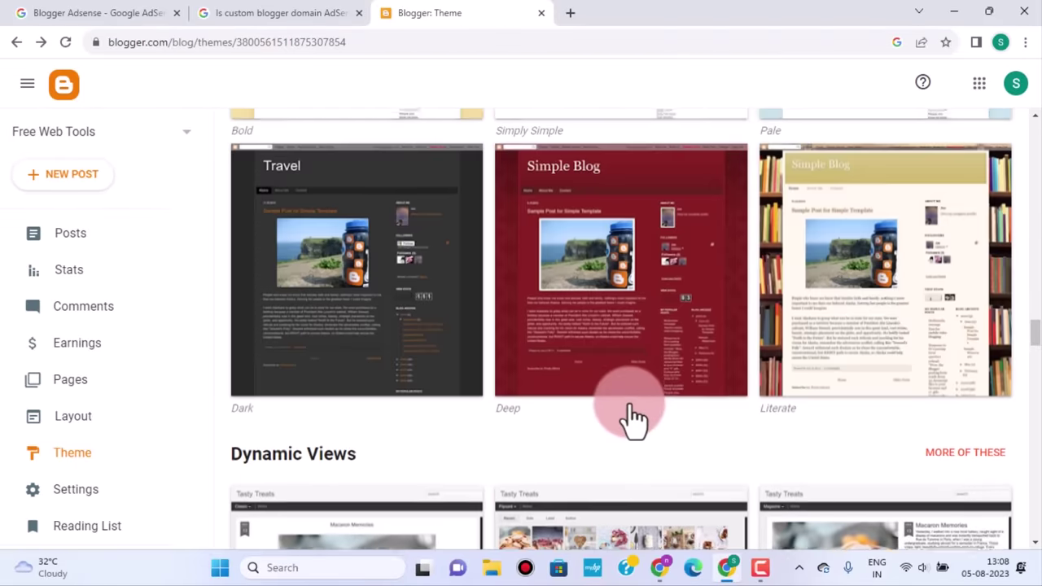
pyautogui.scroll(8, 632, 406)
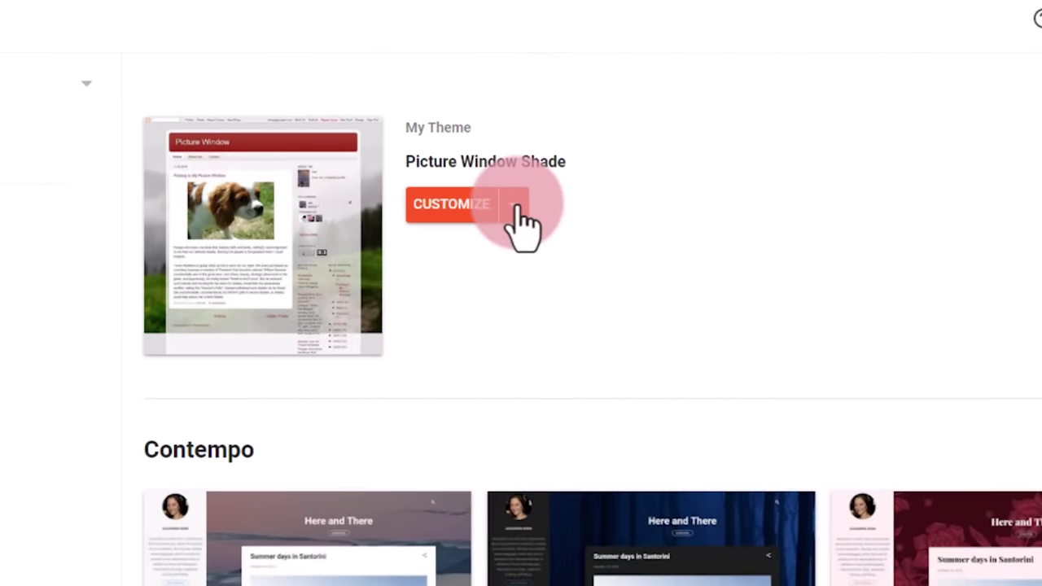
pyautogui.click(514, 205)
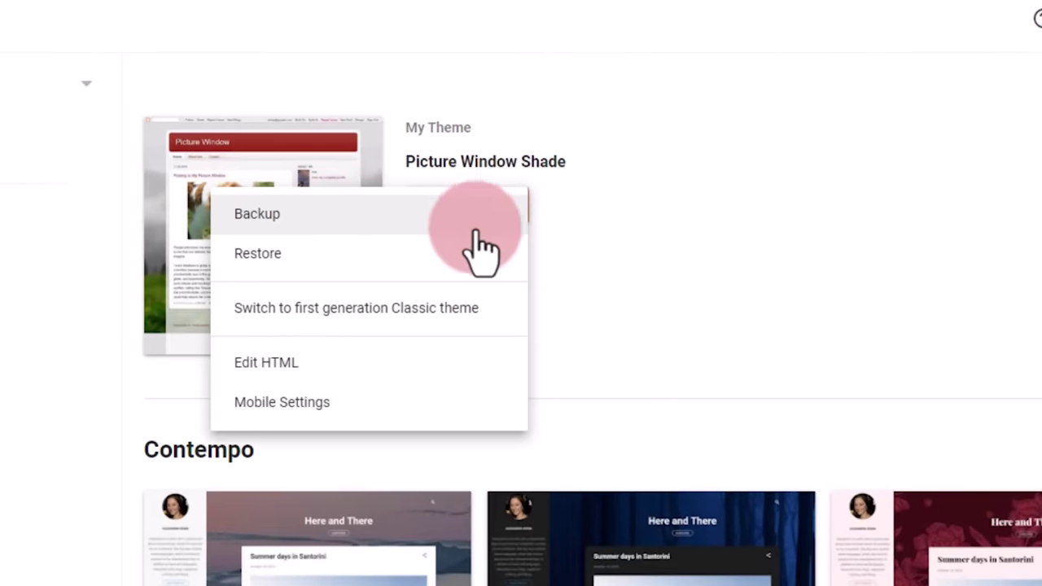
pyautogui.click(311, 407)
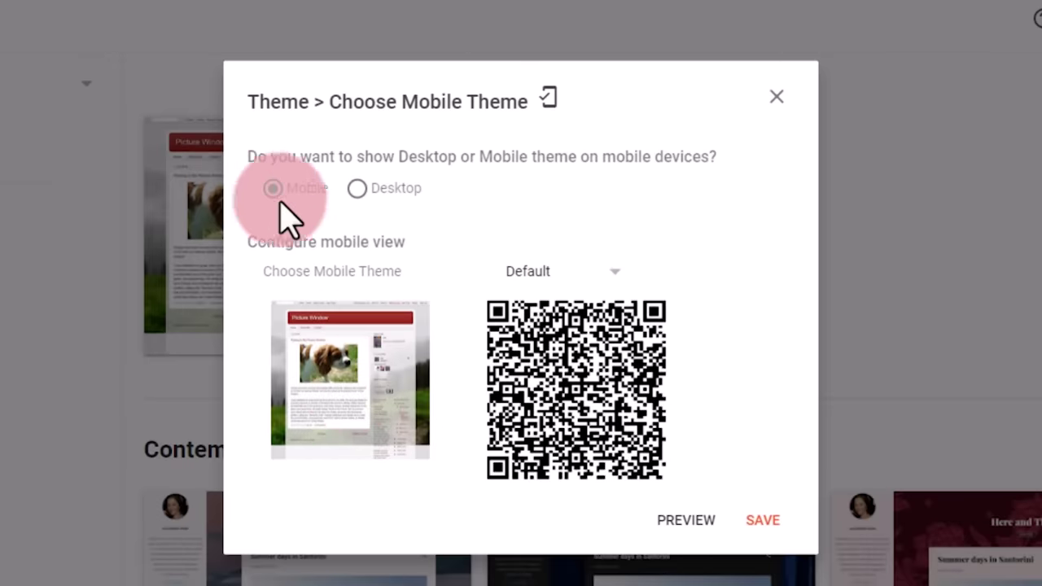
# Set the blog to show the Desktop theme on mobile devices and save the mobile theme setting
pyautogui.click(358, 191)
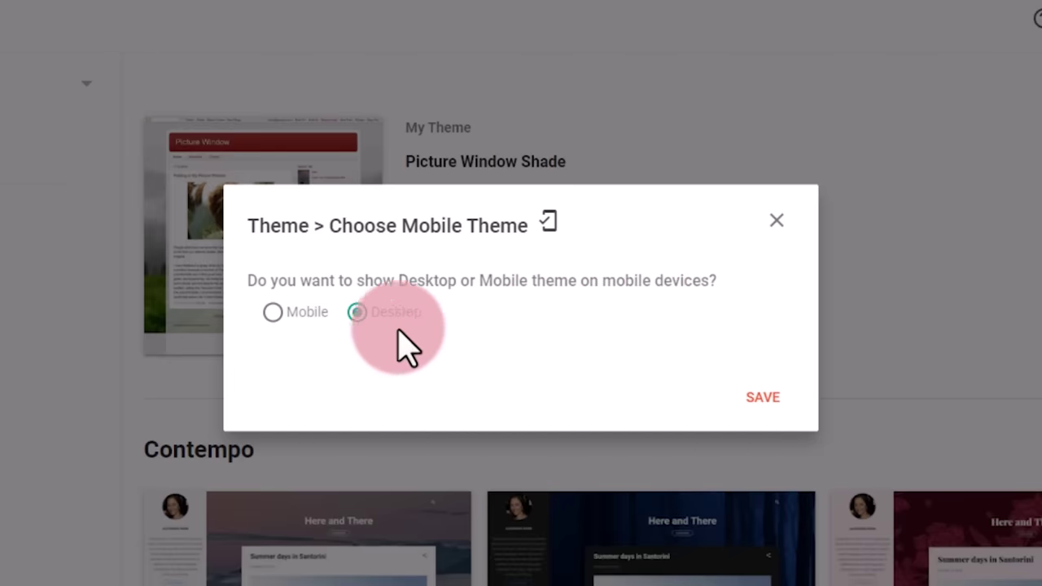
pyautogui.click(761, 401)
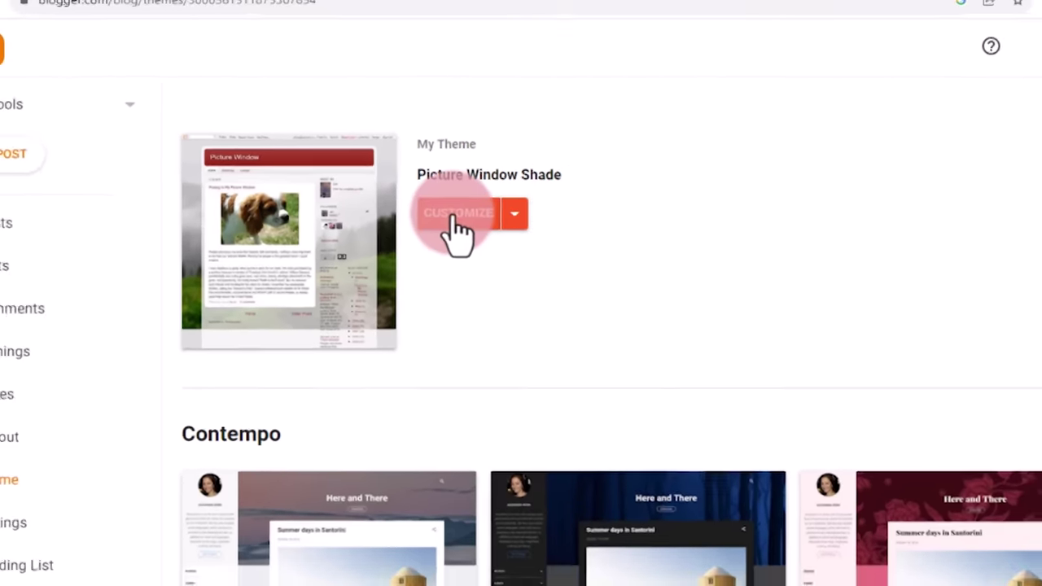
# Customize the Picture Window Shade theme to use the body layout with one sidebar right of the content
pyautogui.click(453, 219)
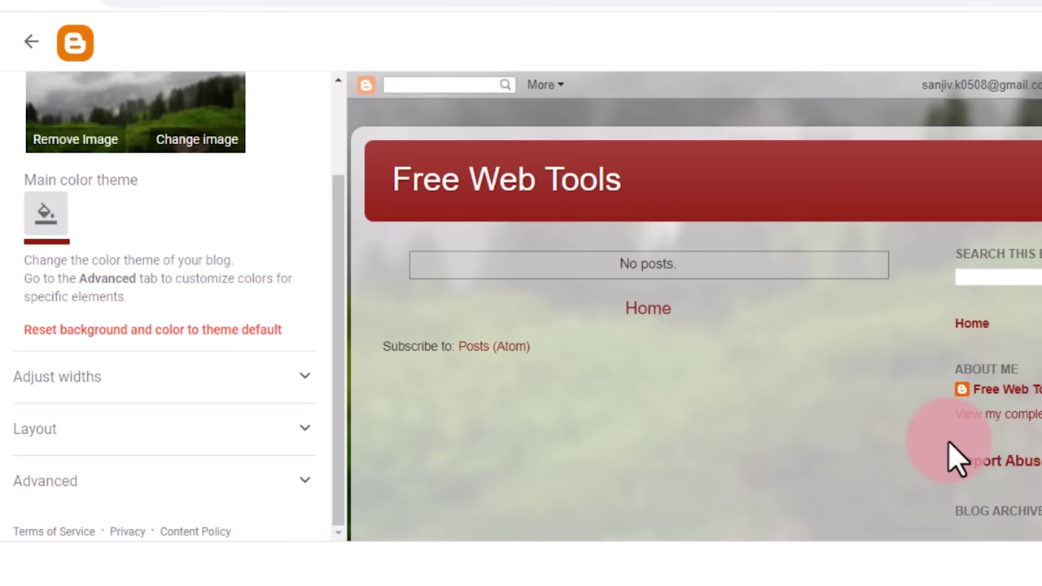
pyautogui.click(301, 428)
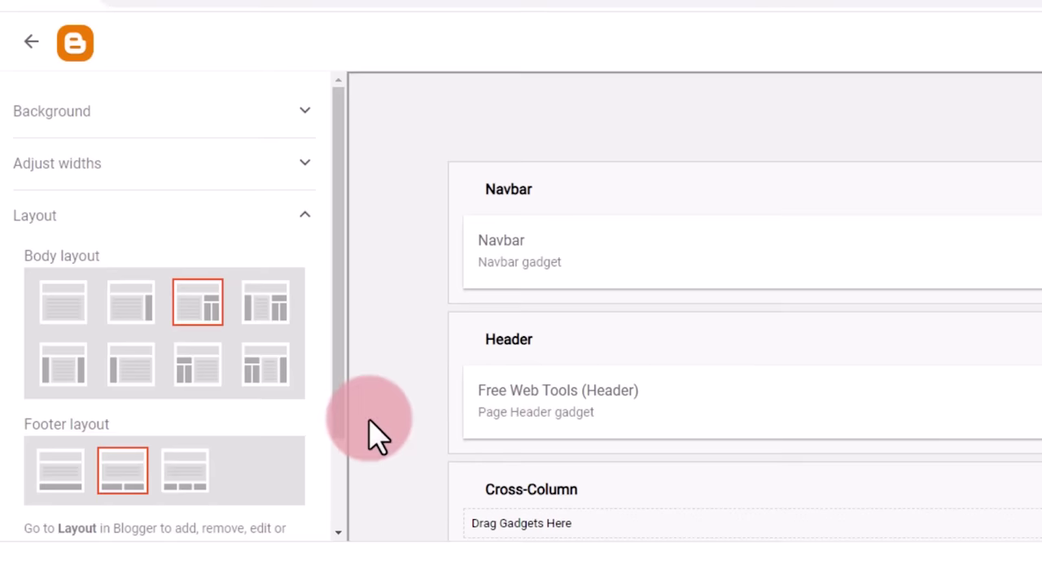
pyautogui.click(133, 307)
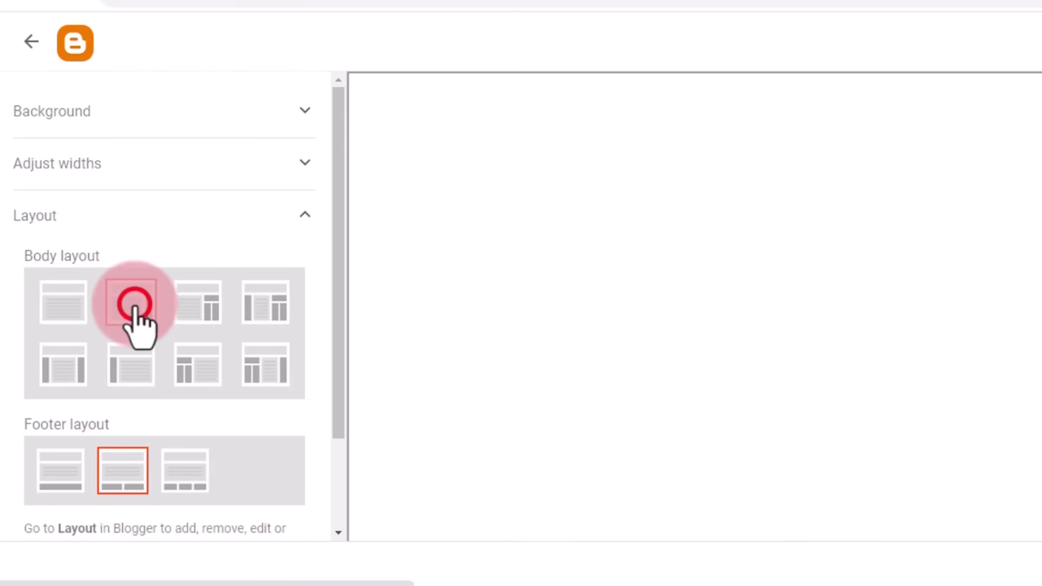
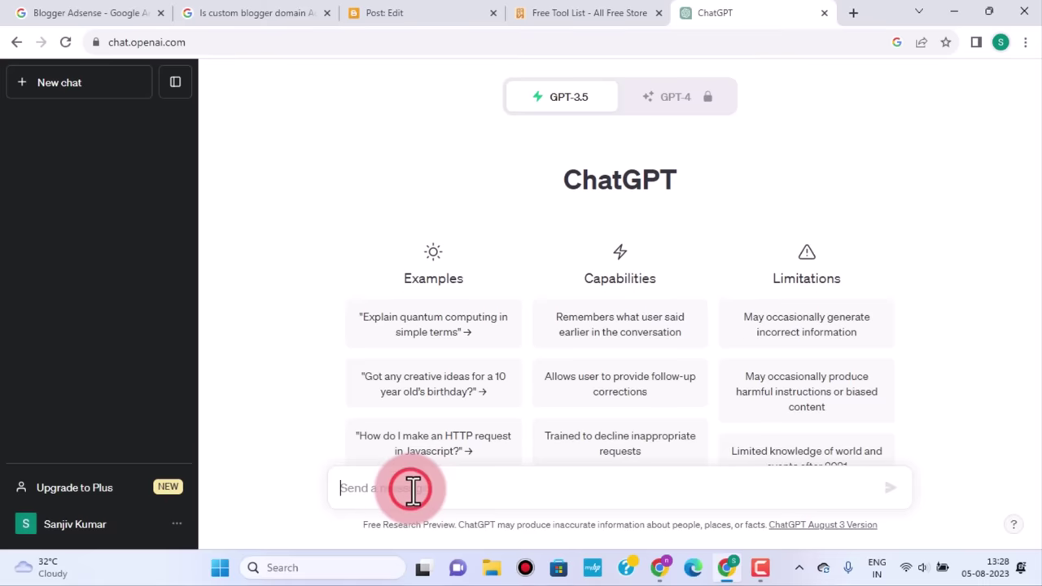
# Submit the copied prompt to ChatGPT, requesting complete responsive Image Resizer code with a download button in HTML, CSS and JavaScript
pyautogui.rightClick(411, 488)
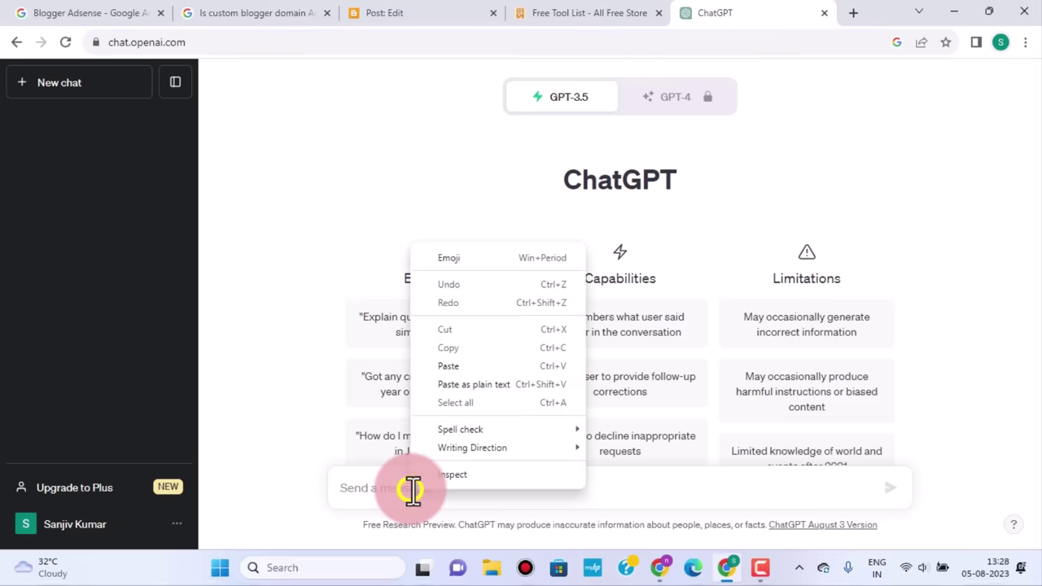
pyautogui.click(471, 366)
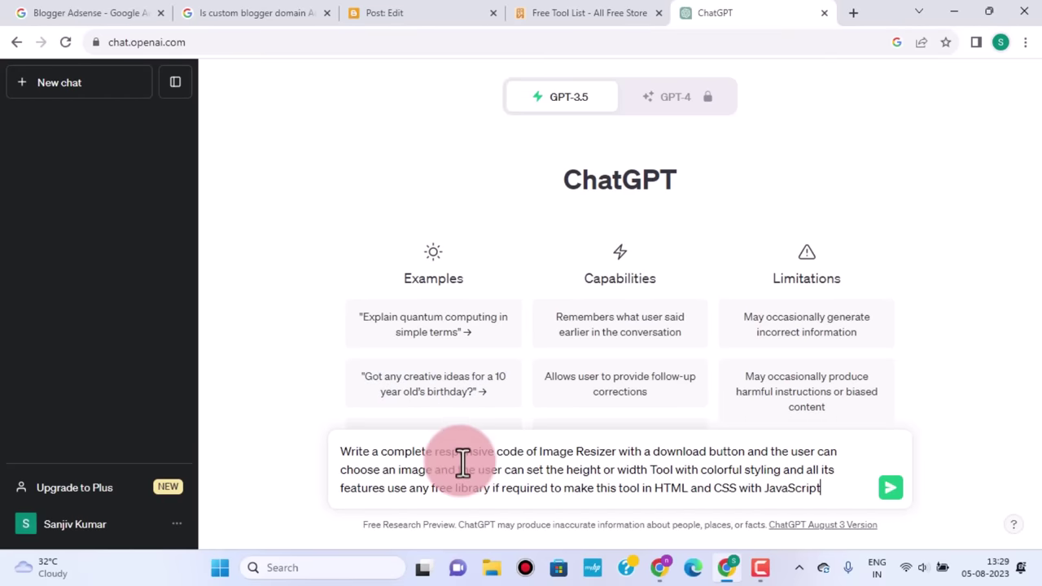
pyautogui.click(890, 487)
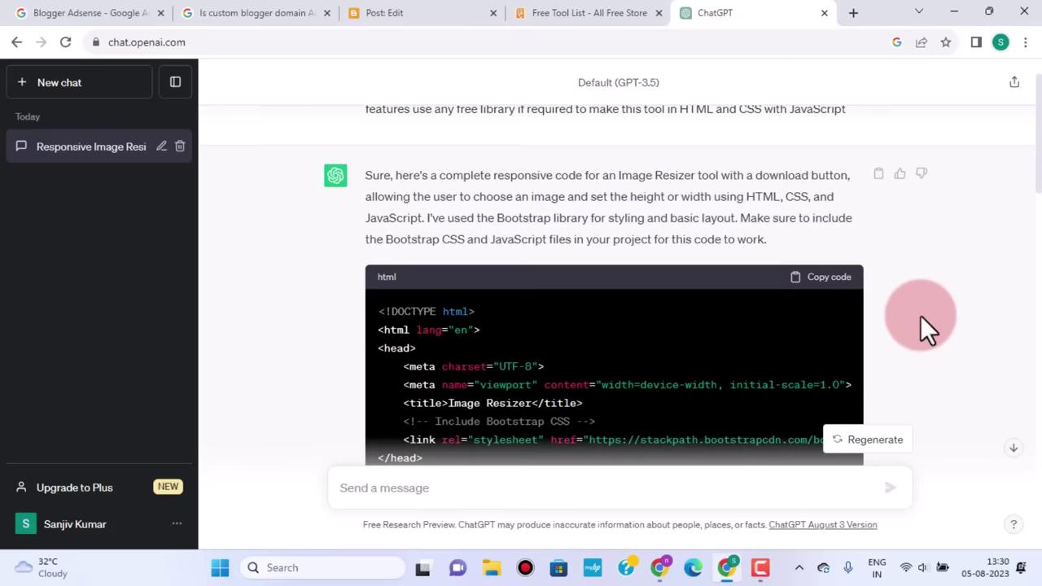
# Examine the generated Image Resizer code, from the introduction and HTML markup through the script and closing notes
pyautogui.scroll(-1, 928, 319)
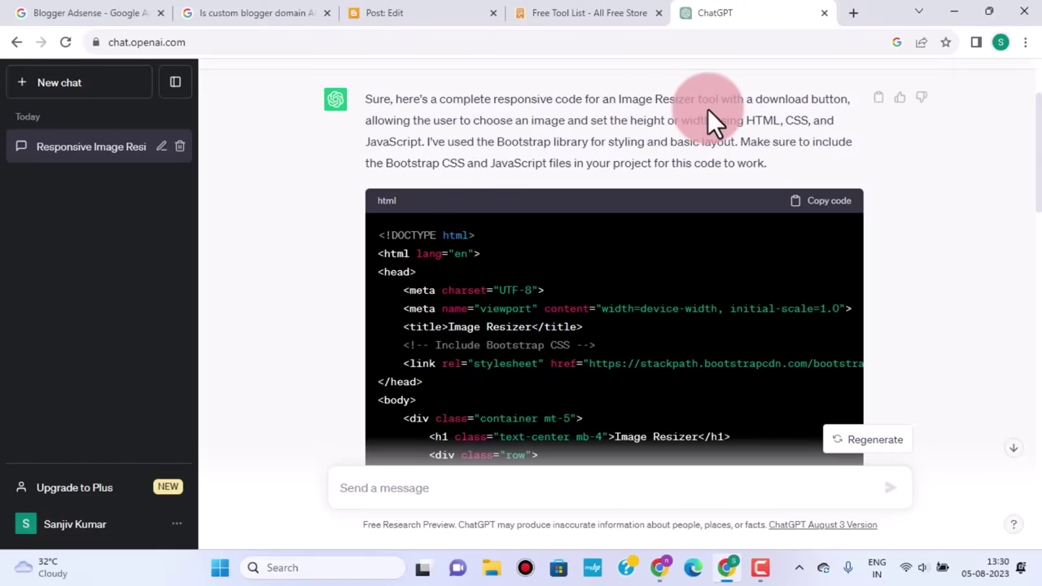
pyautogui.scroll(-6, 701, 339)
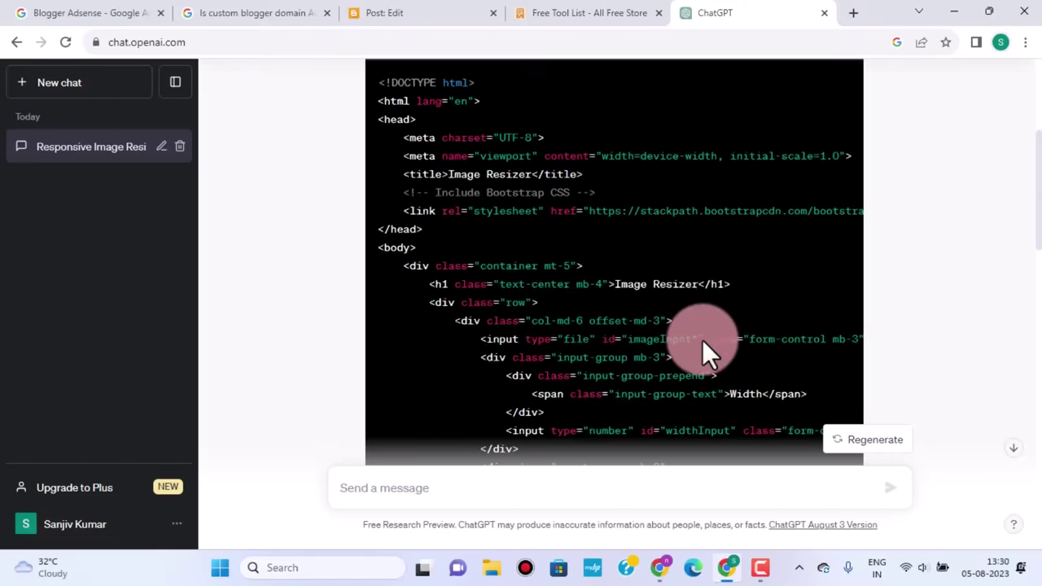
pyautogui.scroll(4, 701, 340)
pyautogui.scroll(3, 713, 342)
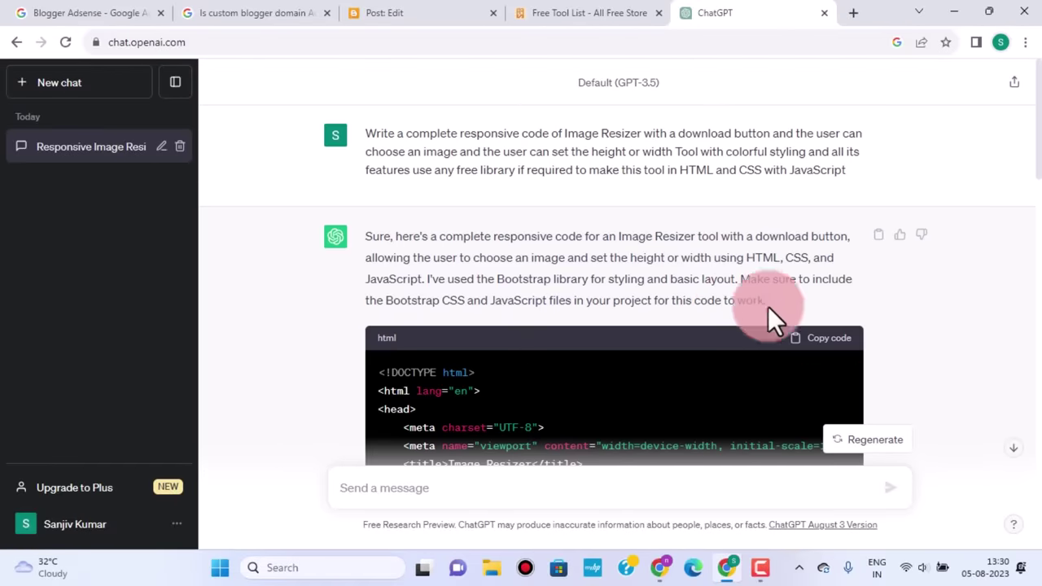
pyautogui.scroll(-3, 776, 350)
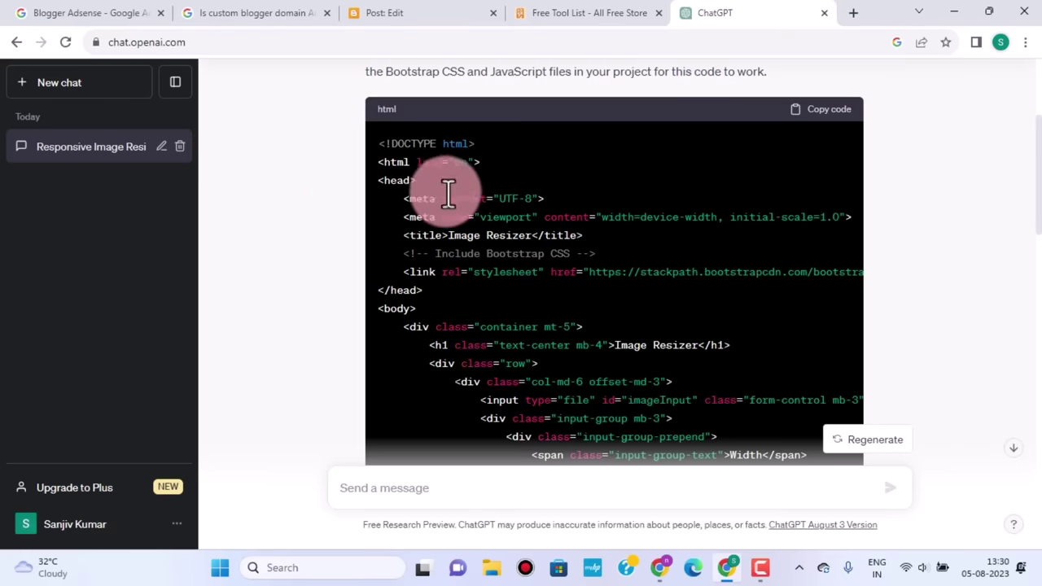
pyautogui.scroll(-18, 799, 219)
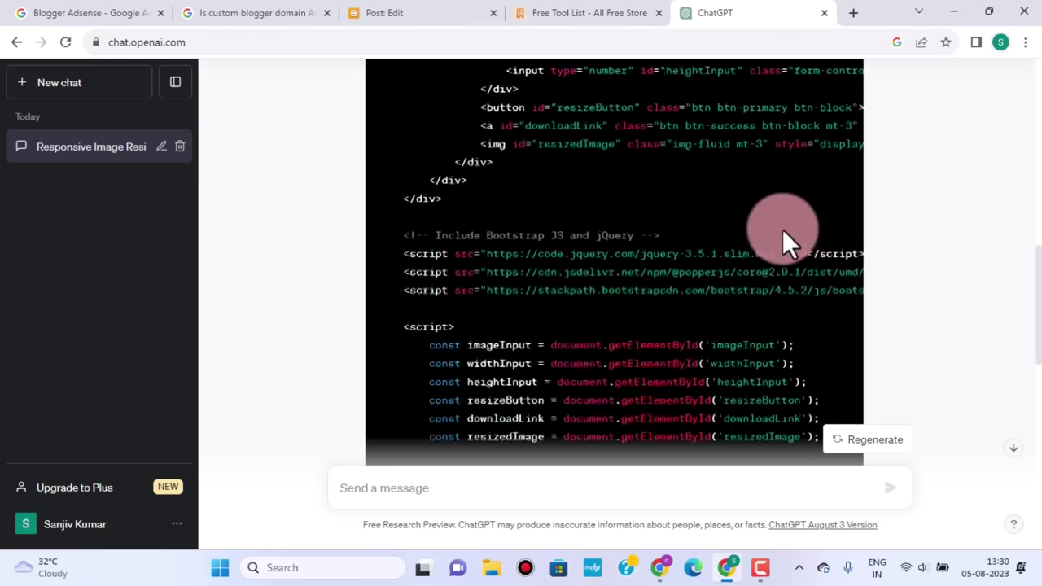
pyautogui.scroll(15, 782, 228)
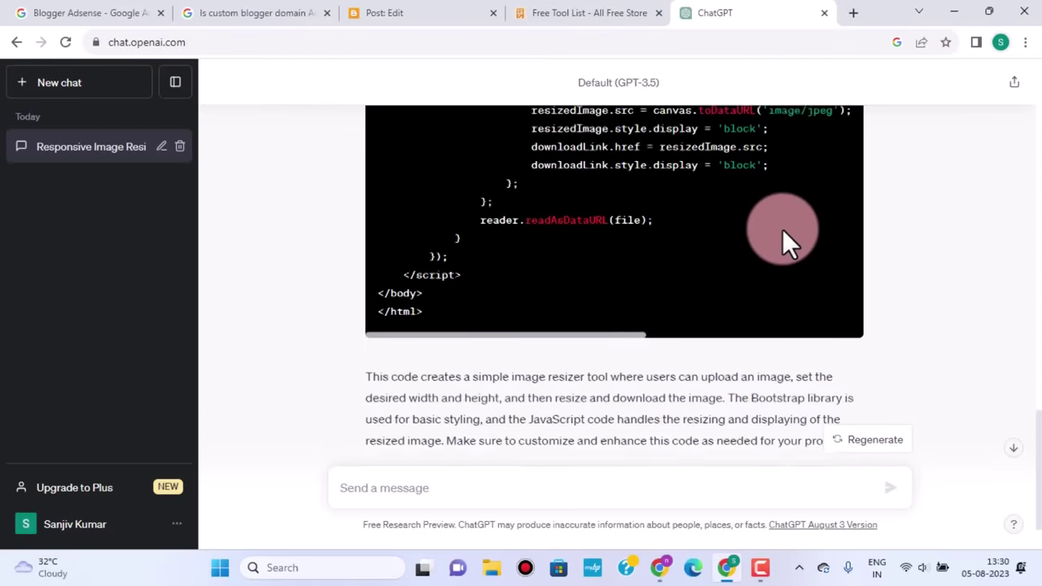
pyautogui.scroll(3, 778, 230)
pyautogui.scroll(-2, 778, 230)
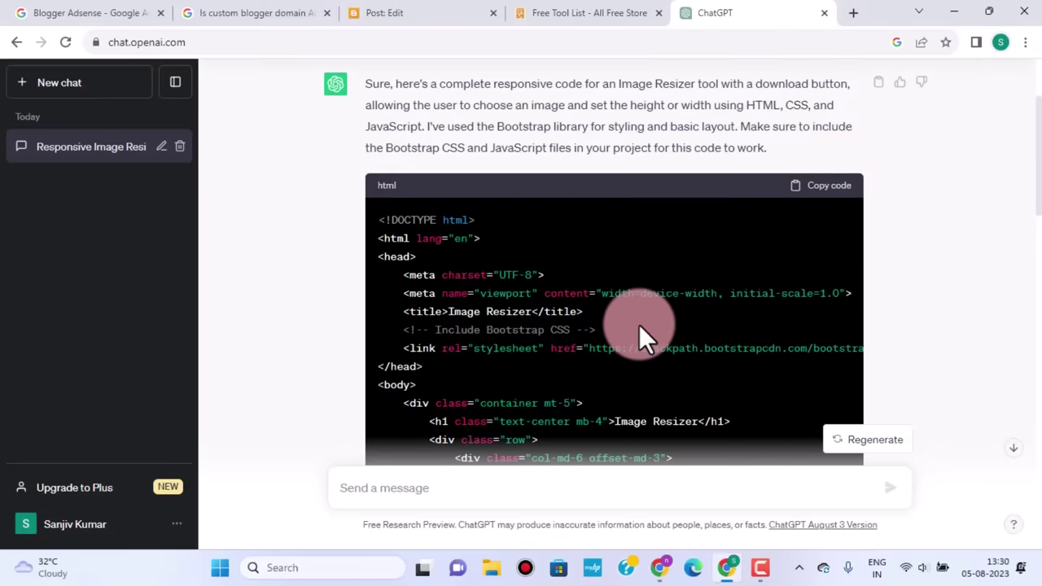
pyautogui.scroll(-12, 639, 324)
pyautogui.scroll(-5, 639, 324)
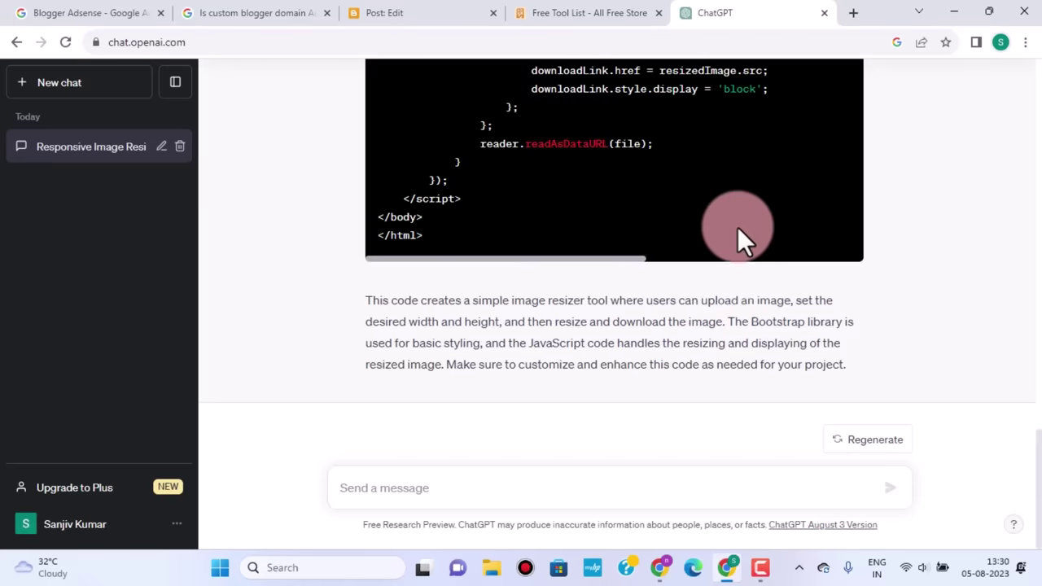
pyautogui.scroll(20, 807, 420)
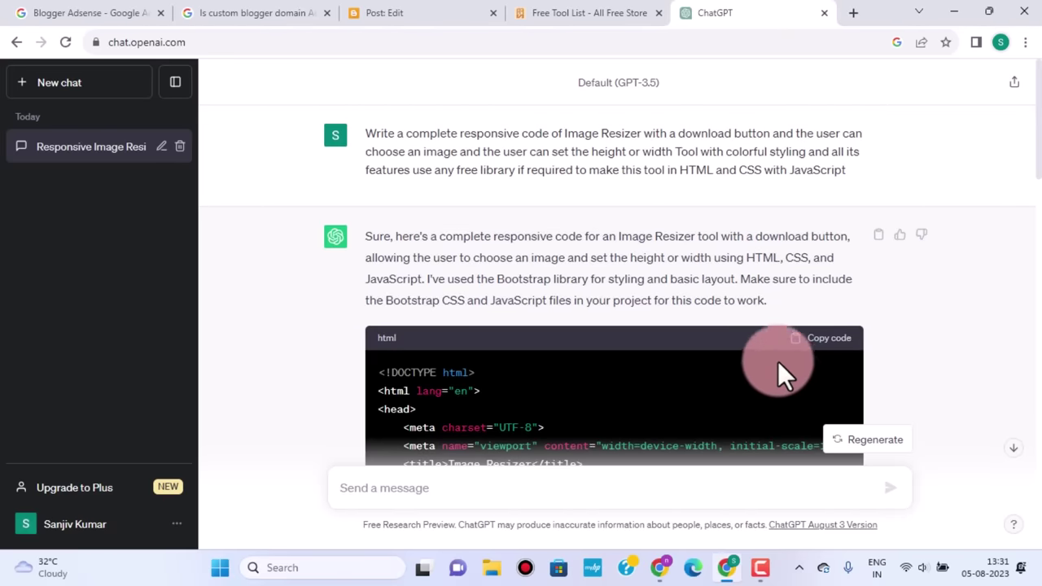
pyautogui.scroll(-1, 783, 355)
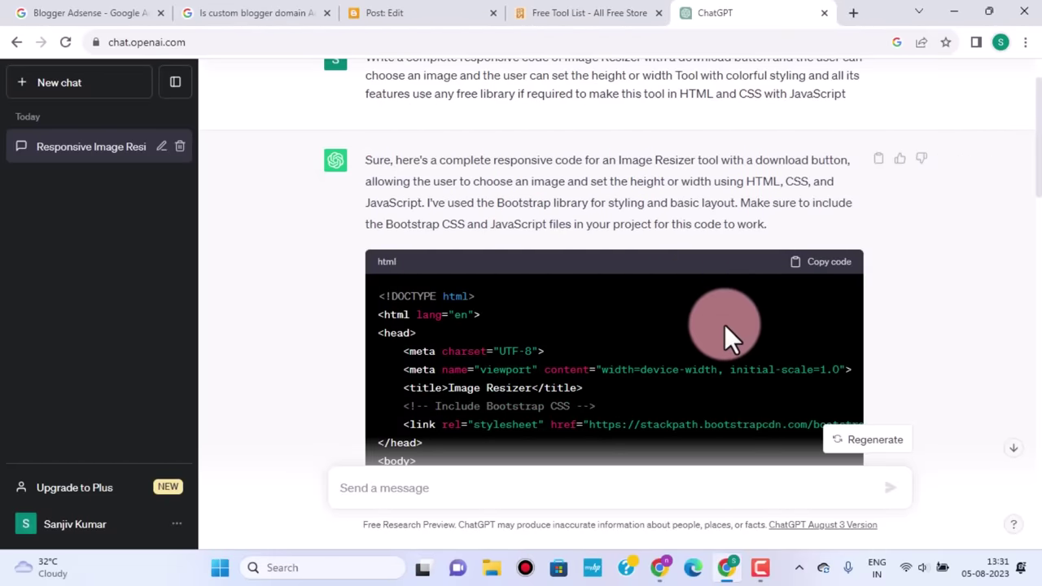
pyautogui.scroll(-8, 630, 346)
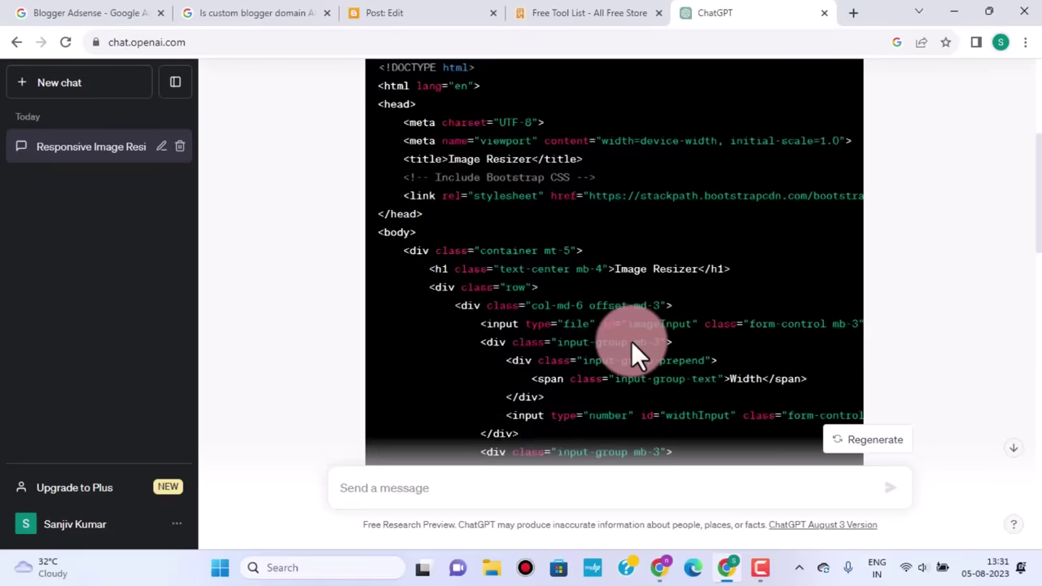
pyautogui.scroll(10, 633, 342)
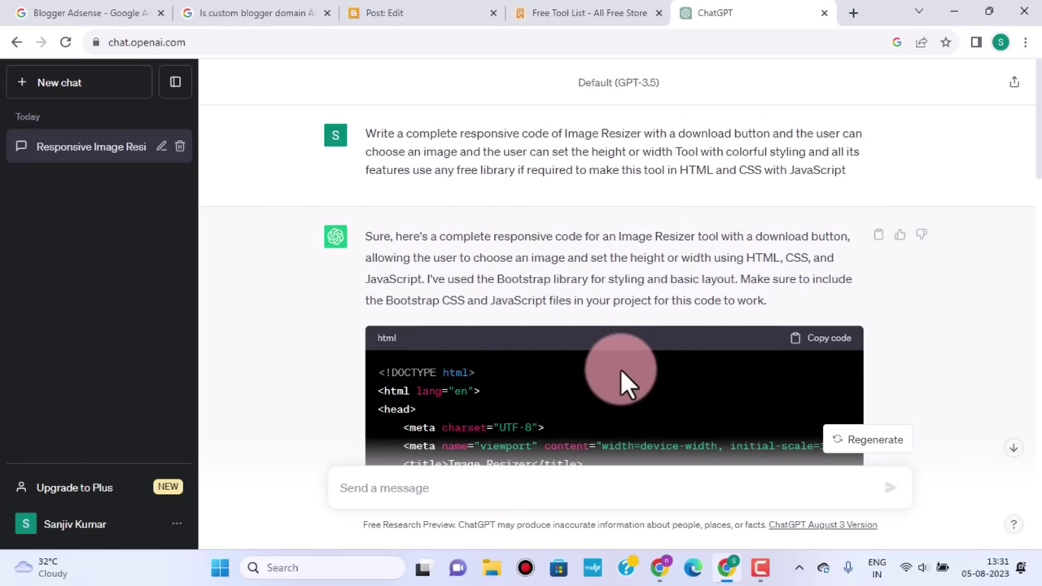
pyautogui.scroll(-10, 662, 363)
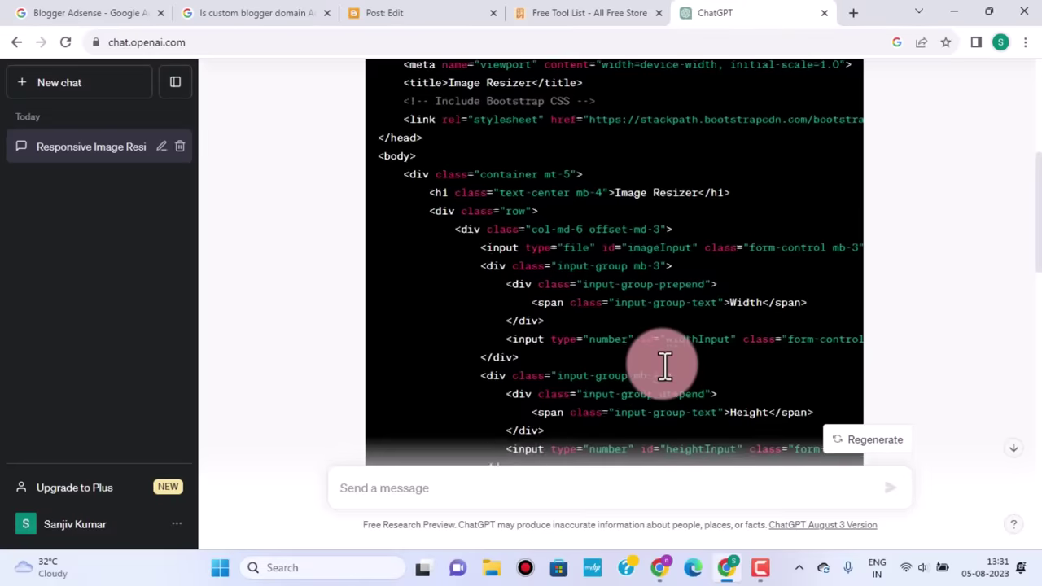
pyautogui.scroll(-3, 661, 364)
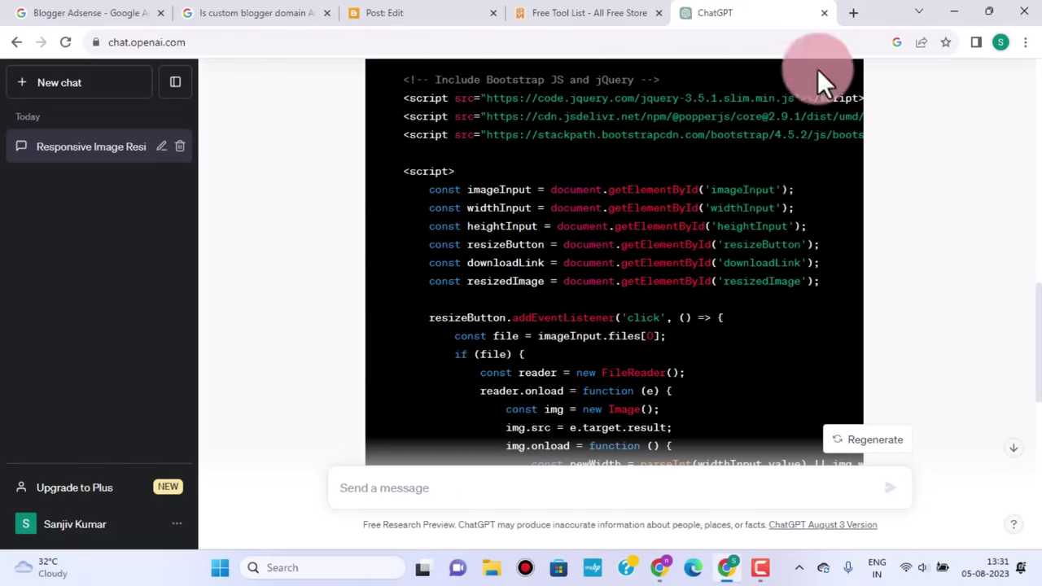
# Check the Image Resizer prompt on the Free Tool List page and compare it with the ChatGPT response
pyautogui.click(542, 18)
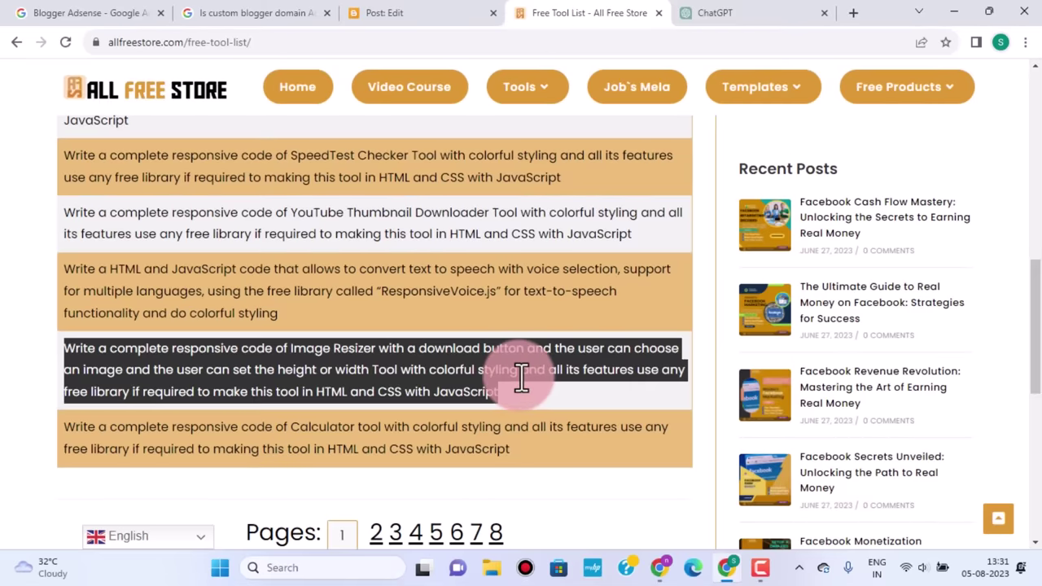
pyautogui.click(741, 14)
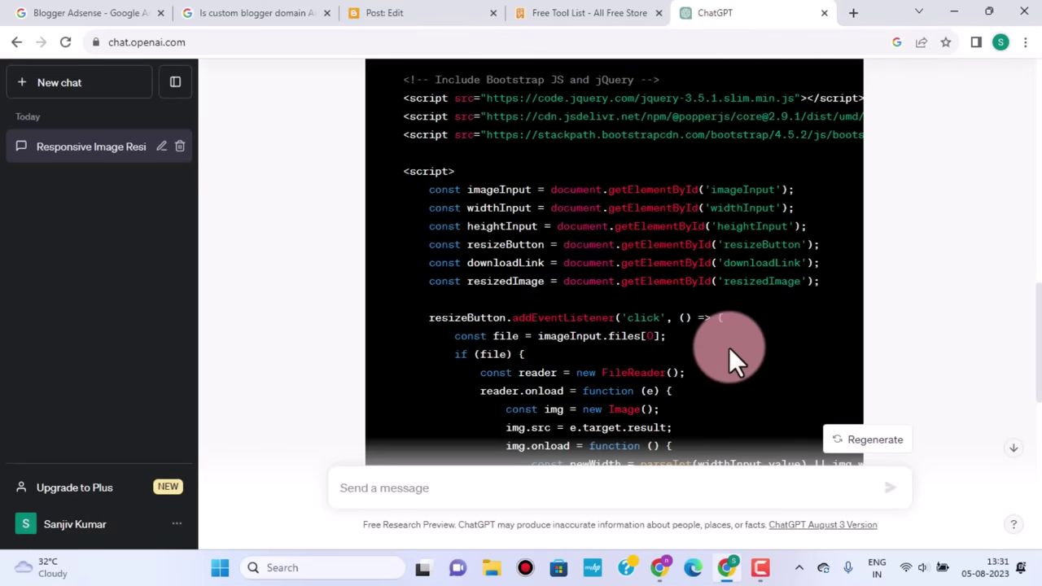
pyautogui.click(877, 453)
pyautogui.scroll(-3, 940, 390)
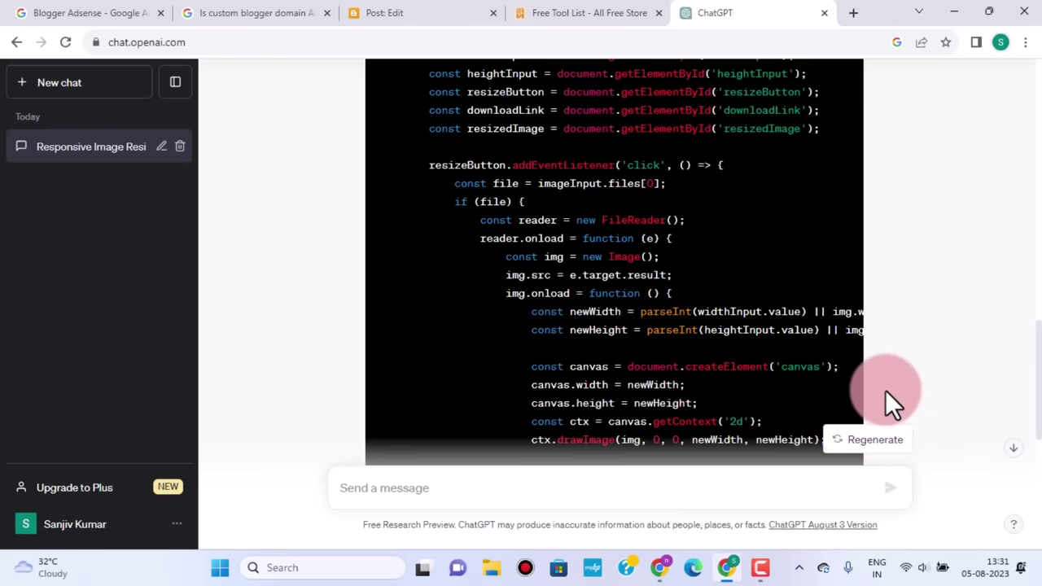
pyautogui.scroll(5, 884, 390)
pyautogui.scroll(5, 874, 385)
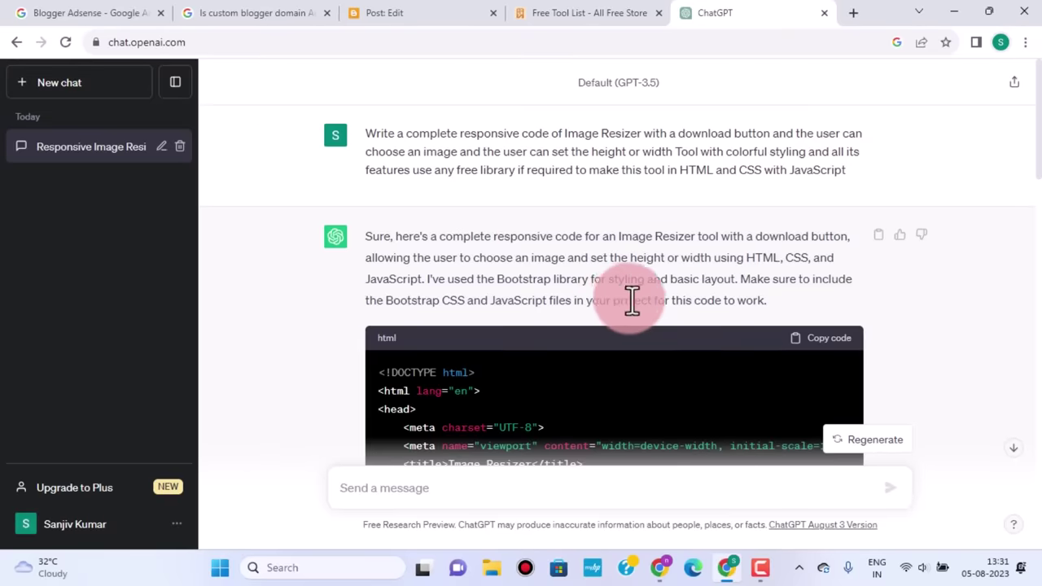
# Review the Image Resizer code once more and copy the complete HTML code block from the ChatGPT response
pyautogui.scroll(-4, 643, 309)
pyautogui.scroll(-1, 708, 358)
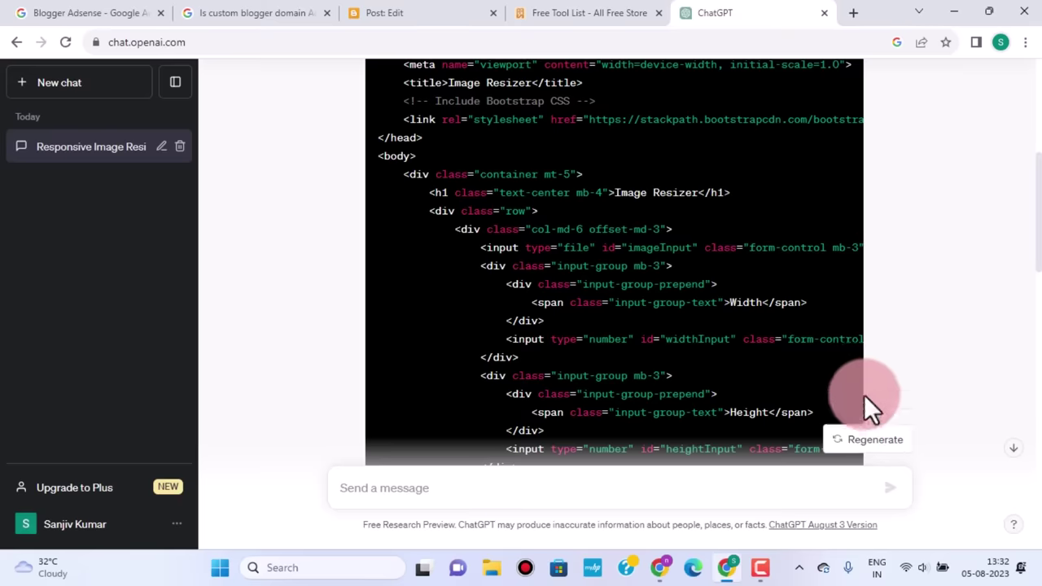
pyautogui.scroll(5, 773, 274)
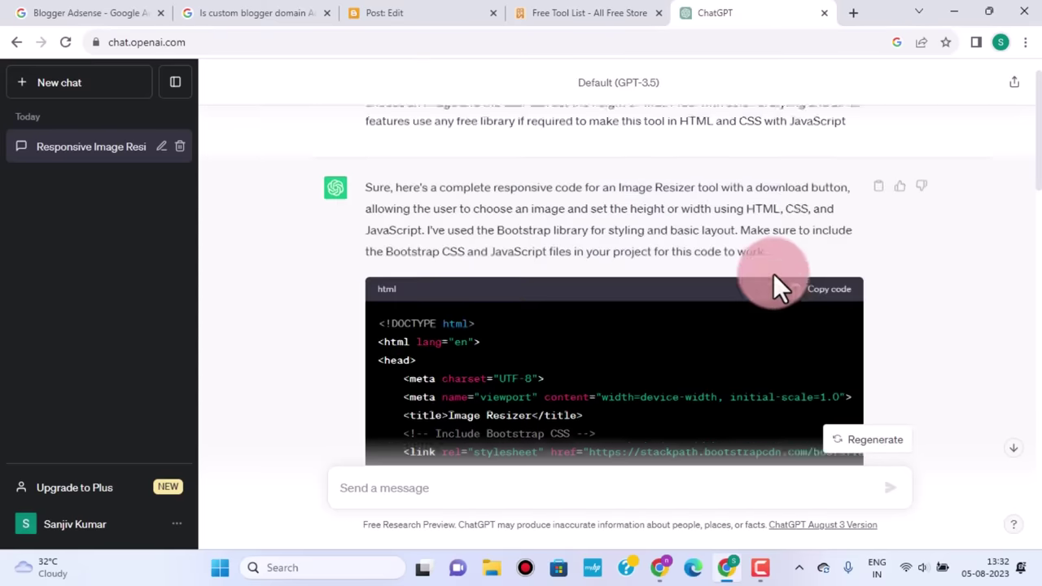
pyautogui.scroll(-2, 772, 273)
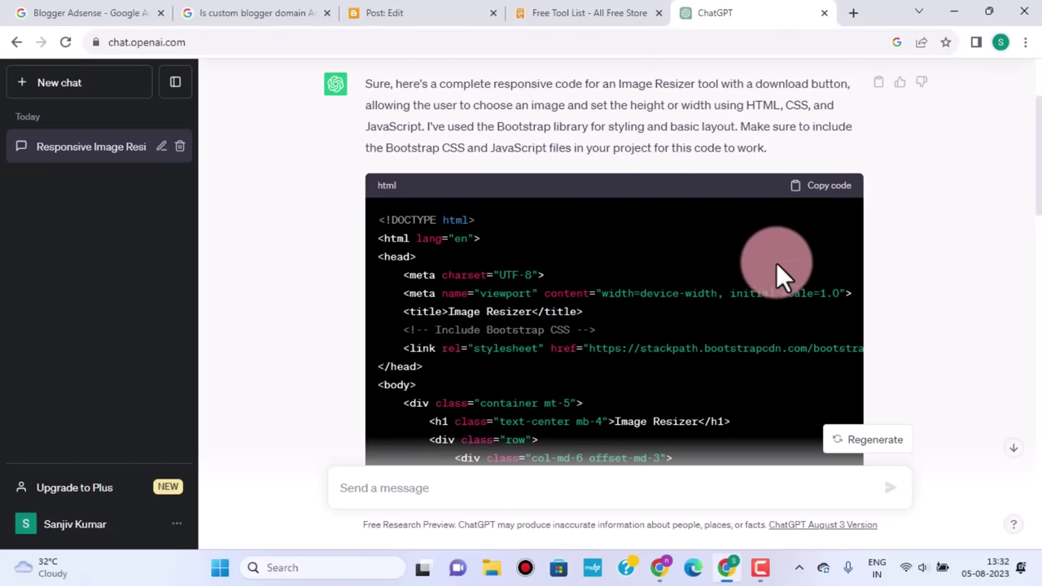
pyautogui.scroll(-4, 662, 415)
pyautogui.scroll(-4, 665, 415)
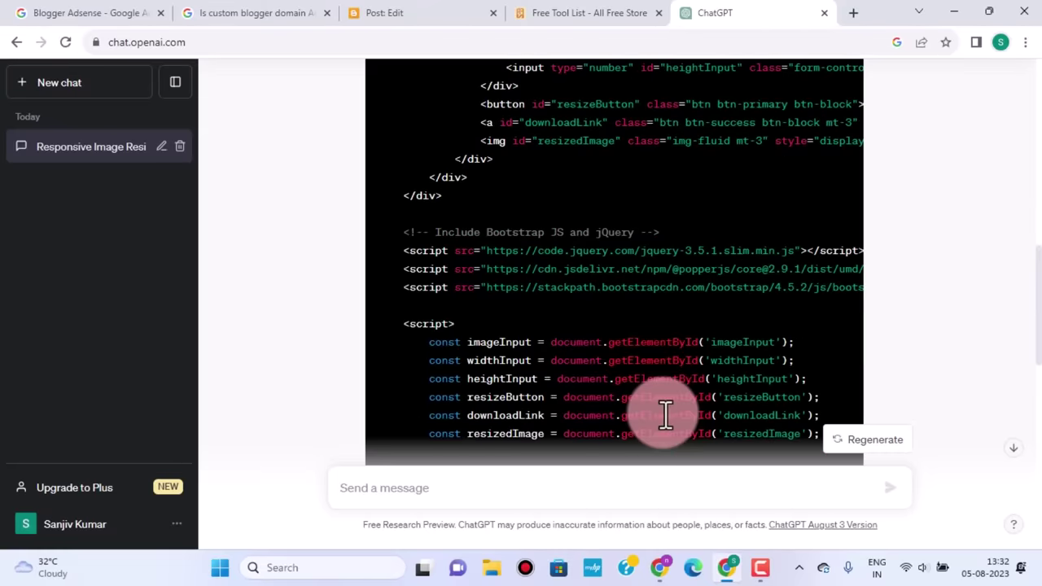
pyautogui.scroll(-3, 669, 407)
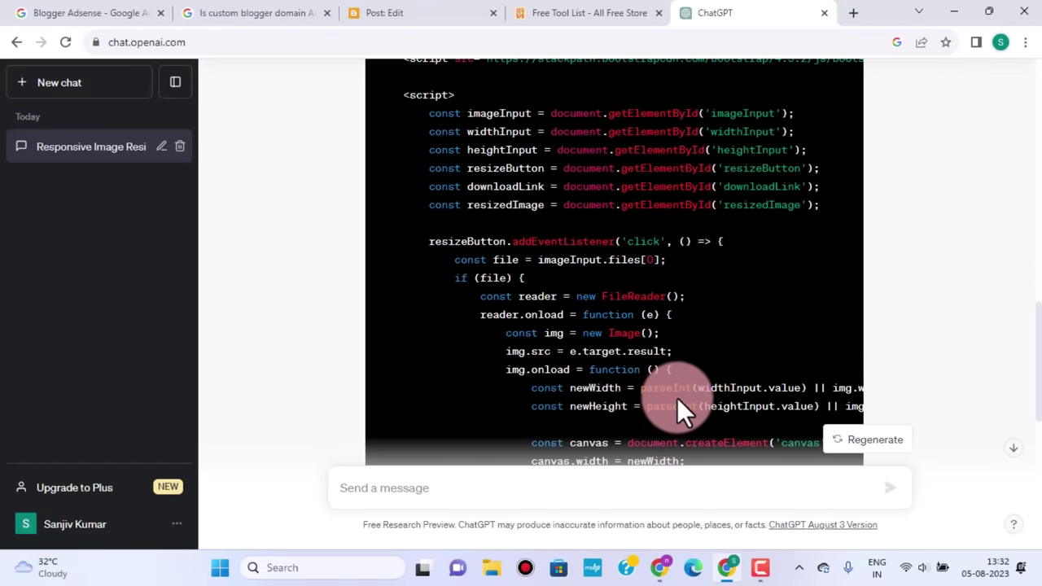
pyautogui.scroll(3, 679, 396)
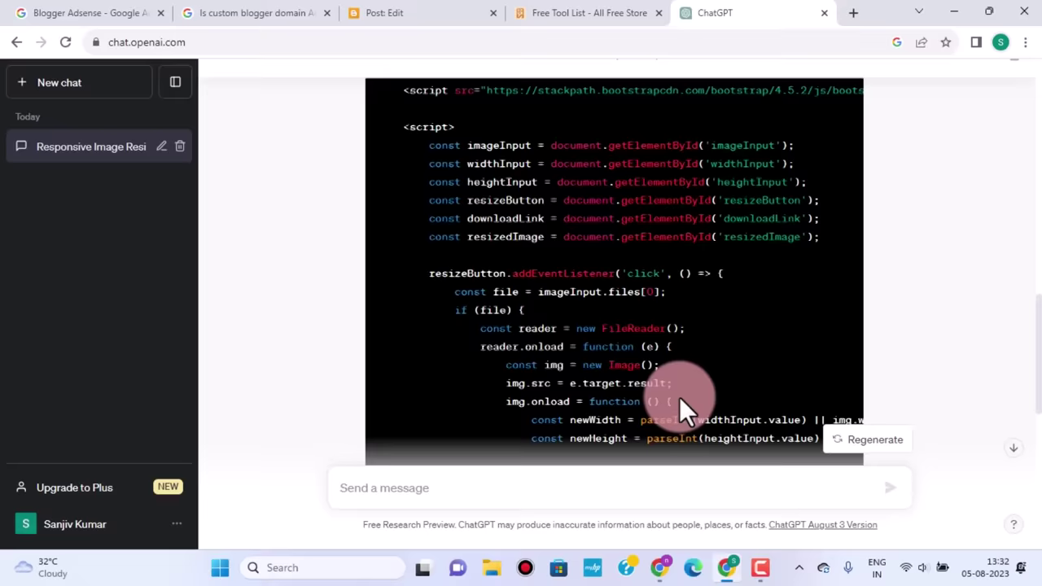
pyautogui.scroll(10, 669, 366)
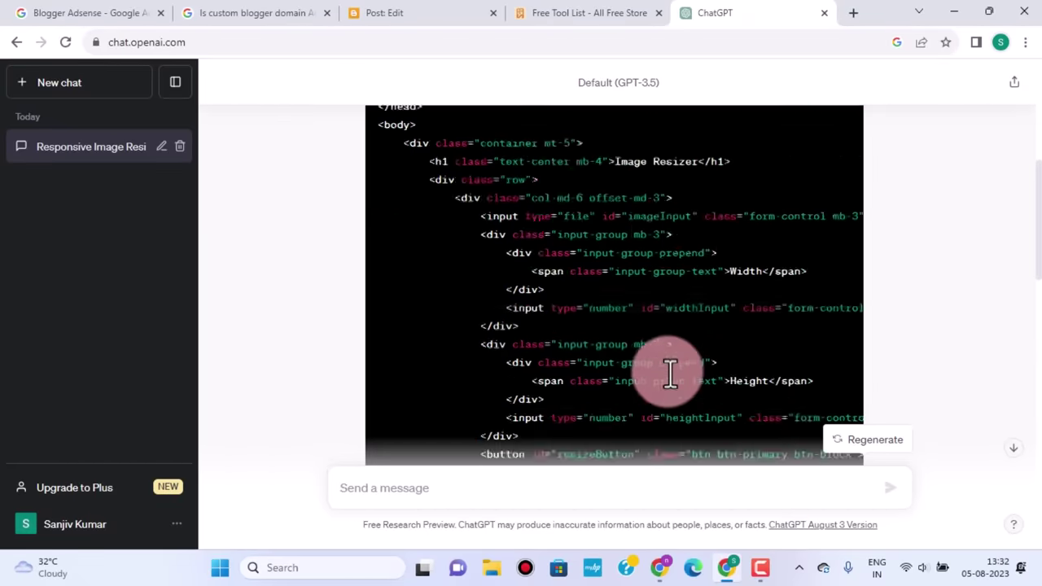
pyautogui.click(823, 337)
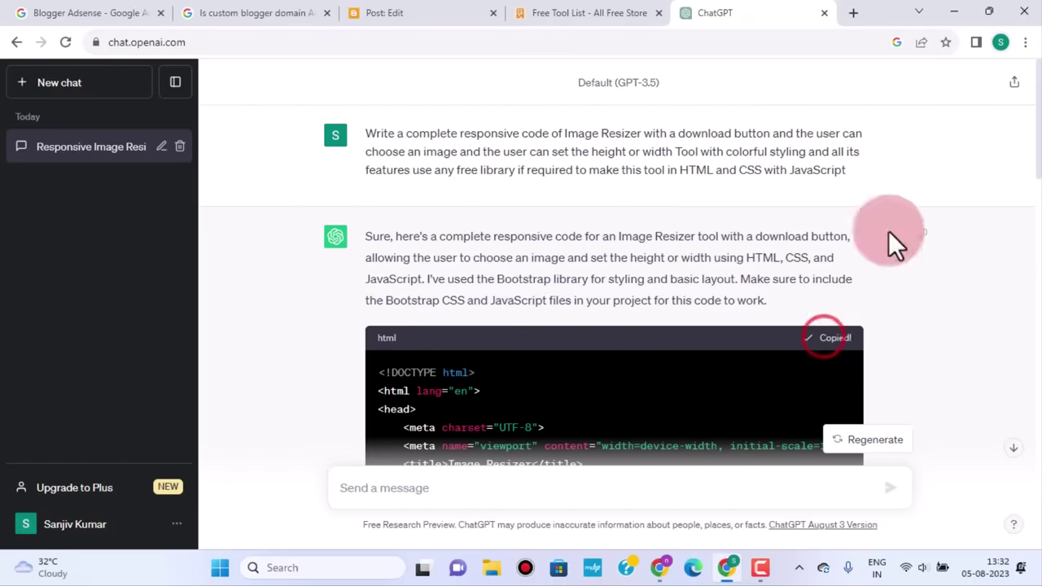
# Examine the Image Resizer code from the page head and form markup to the Bootstrap and jQuery includes and the script
pyautogui.scroll(-1, 819, 374)
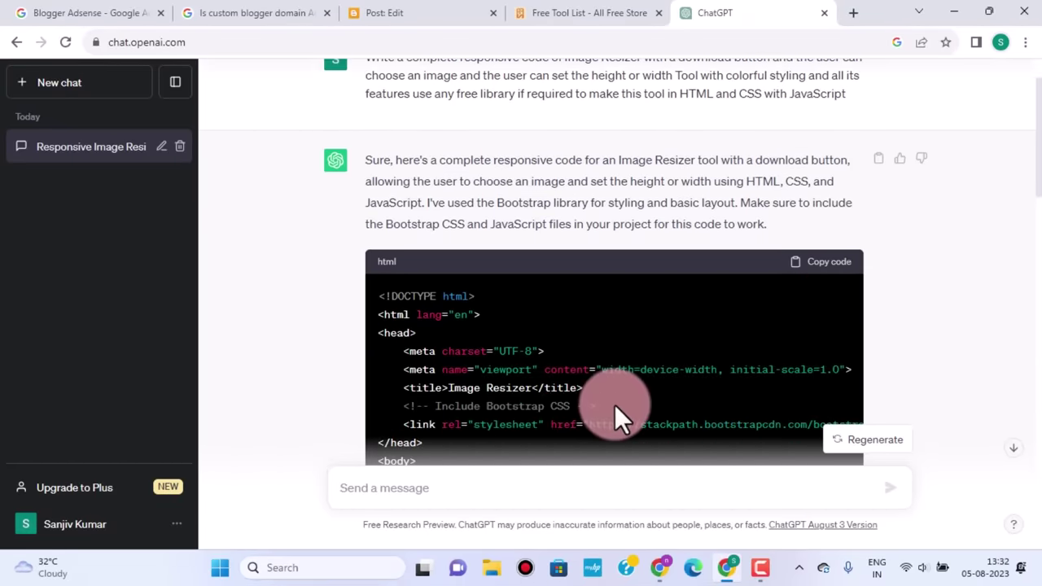
pyautogui.scroll(-2, 615, 404)
pyautogui.scroll(-3, 663, 412)
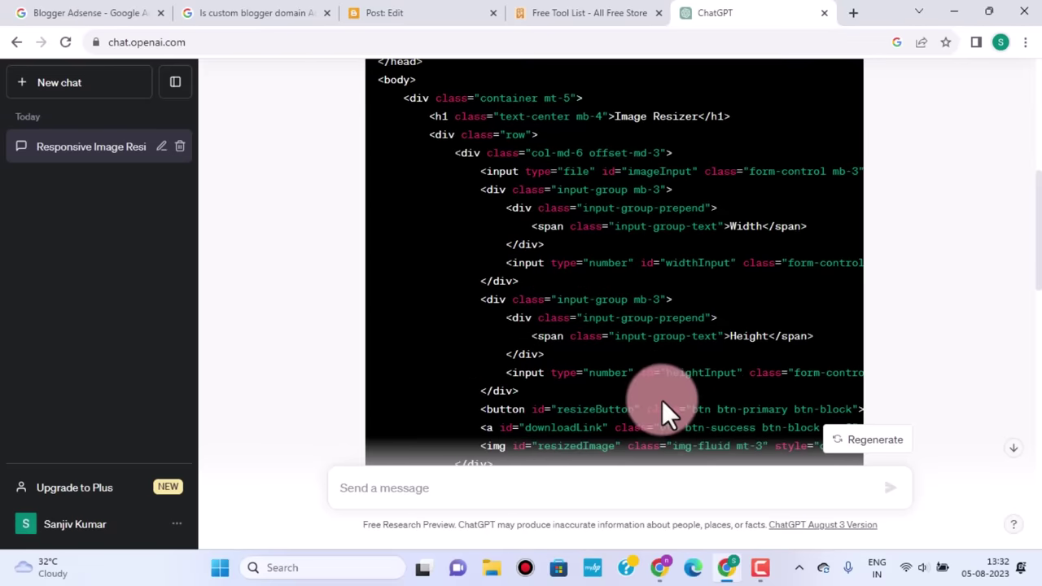
pyautogui.scroll(-3, 662, 411)
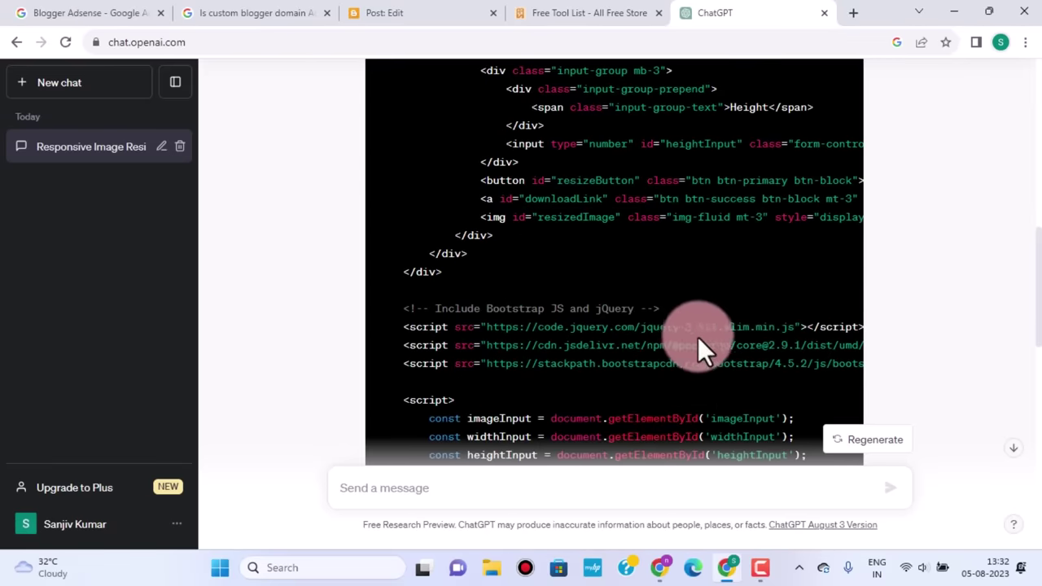
pyautogui.scroll(8, 697, 334)
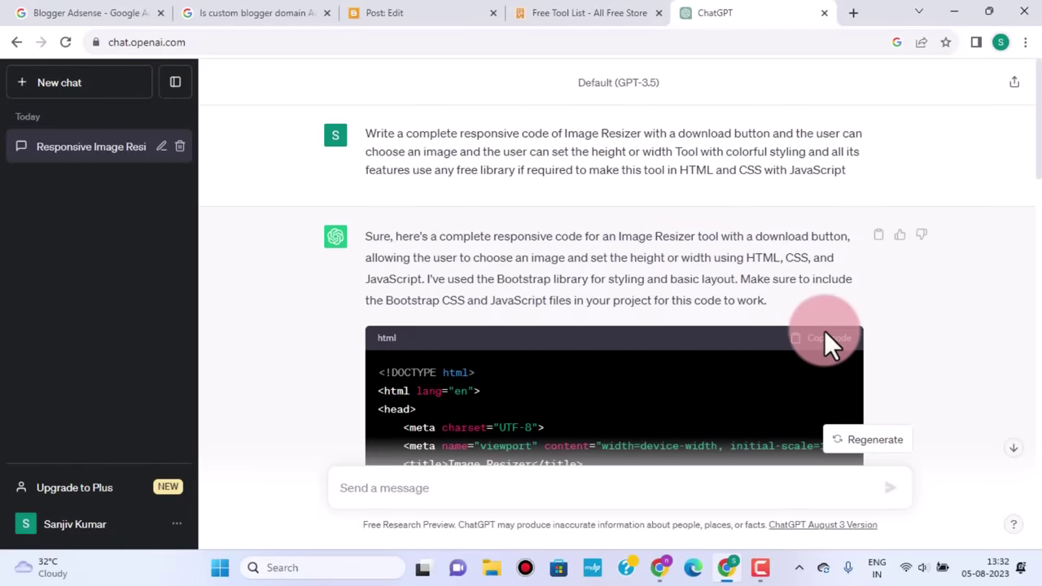
pyautogui.scroll(-5, 824, 330)
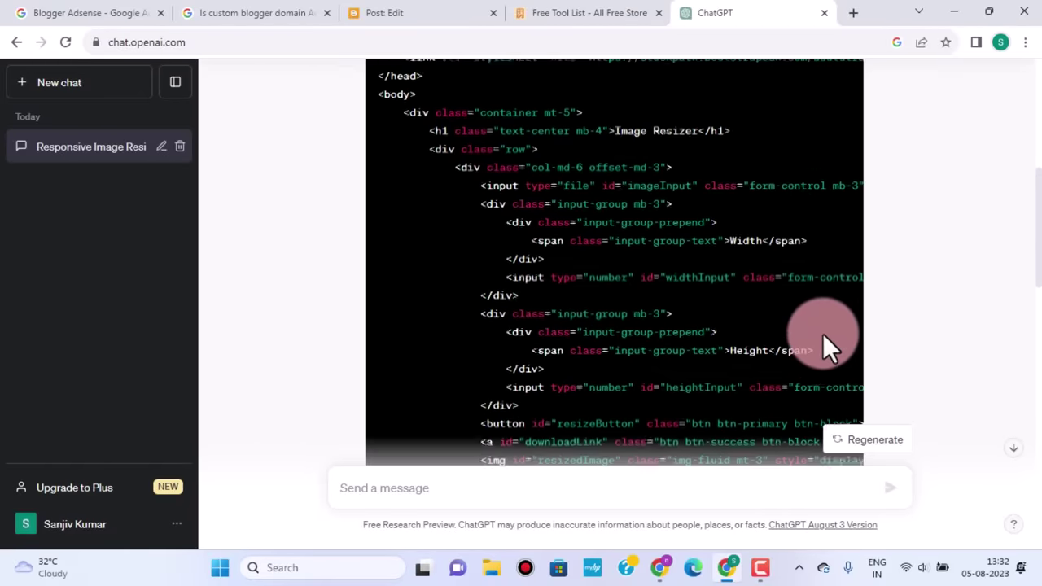
pyautogui.scroll(-4, 822, 333)
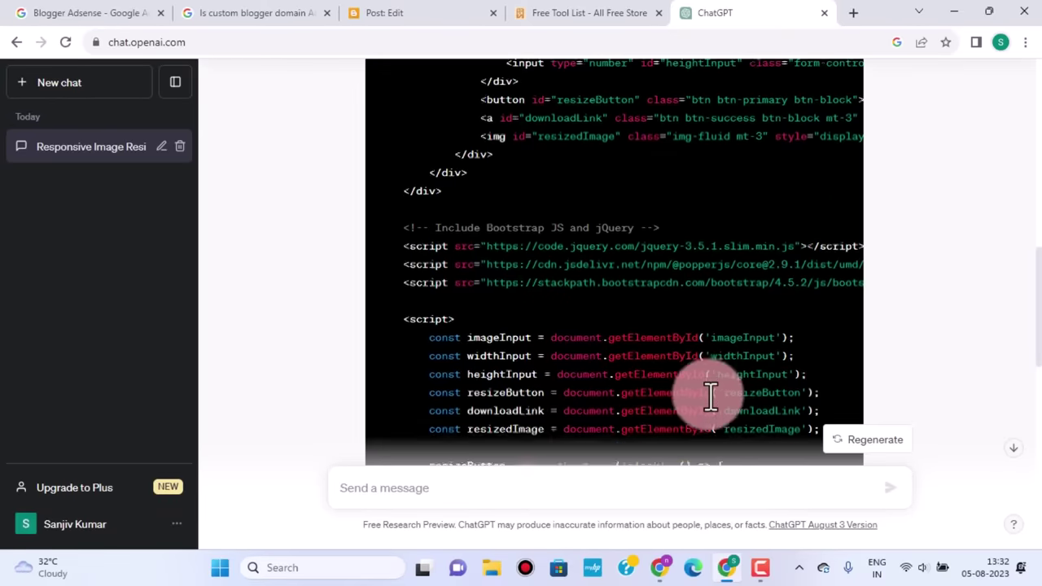
pyautogui.scroll(-2, 711, 397)
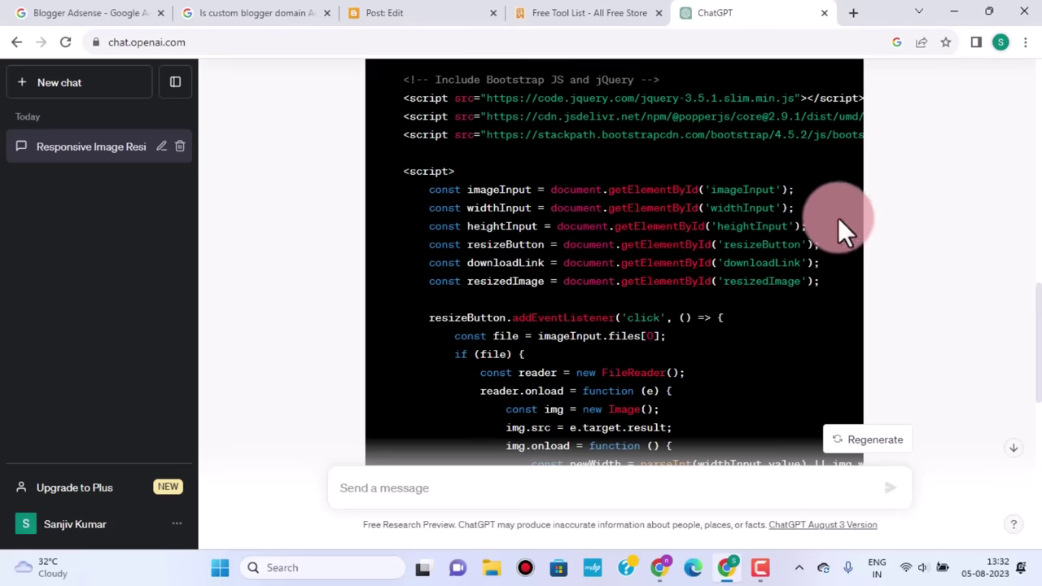
# Copy the complete Image Resizer HTML code block from the ChatGPT response again
pyautogui.scroll(5, 770, 364)
pyautogui.scroll(5, 770, 364)
pyautogui.click(810, 338)
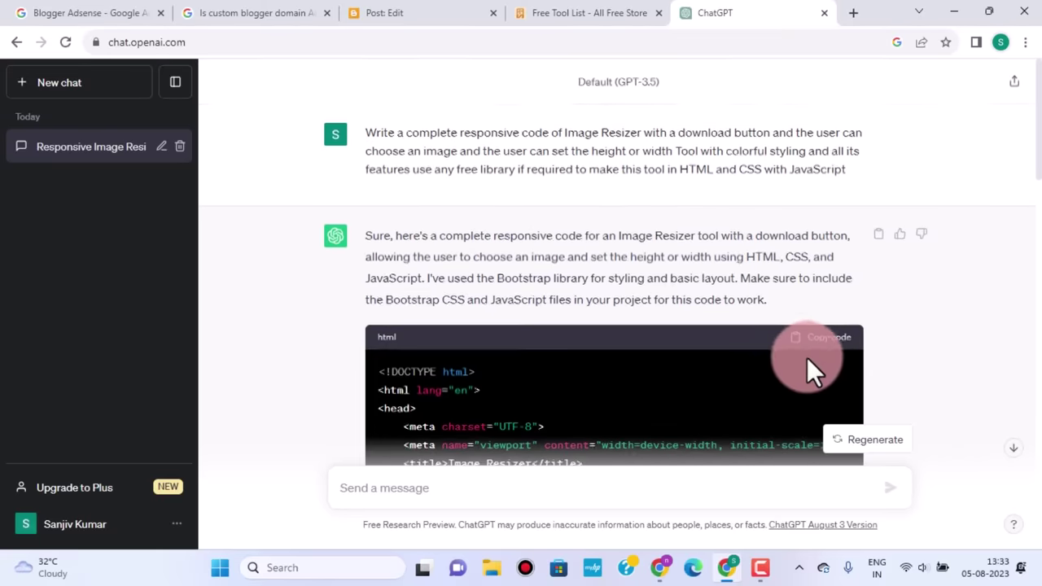
pyautogui.scroll(-4, 807, 358)
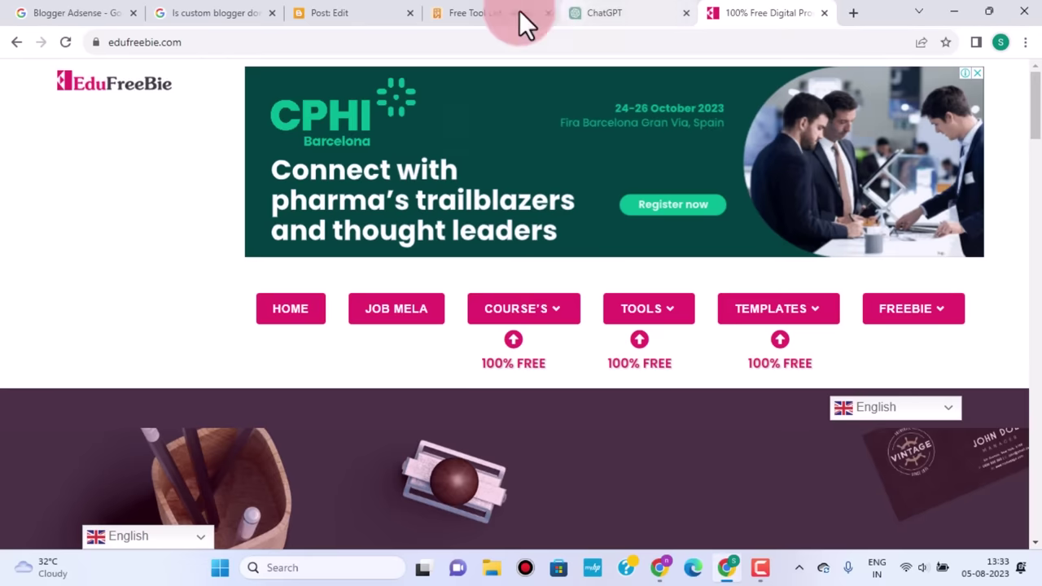
# Check the Free Tool List page briefly, return to the EduFreeBie site and open its HTML Viewer tool
pyautogui.click(478, 13)
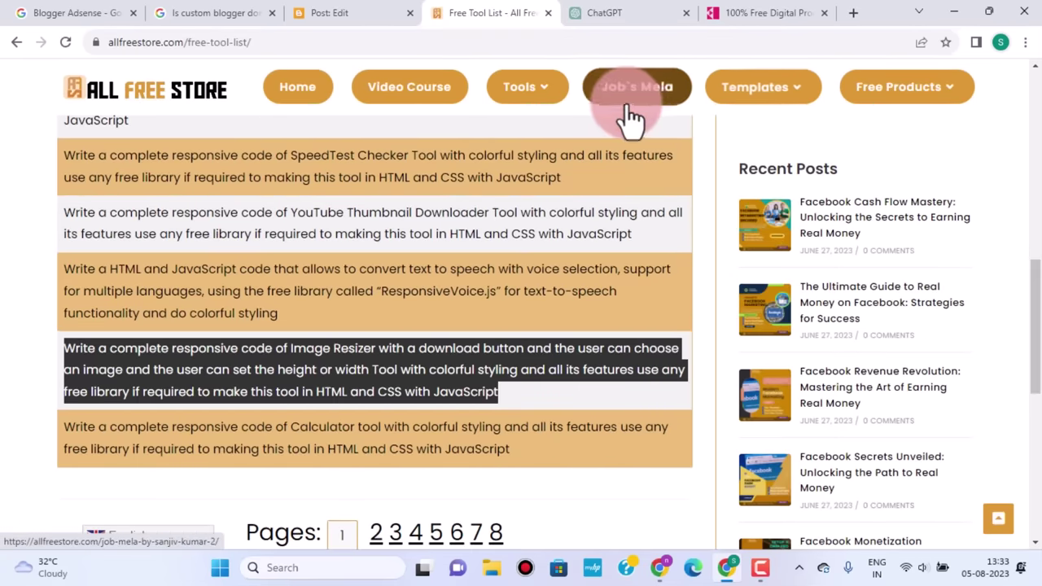
pyautogui.moveTo(539, 81)
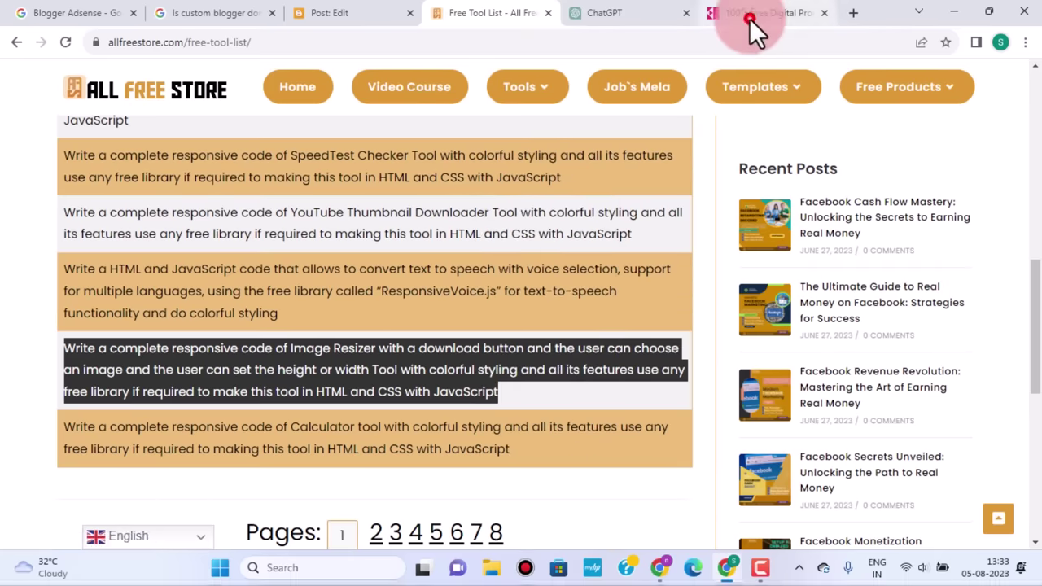
pyautogui.click(750, 20)
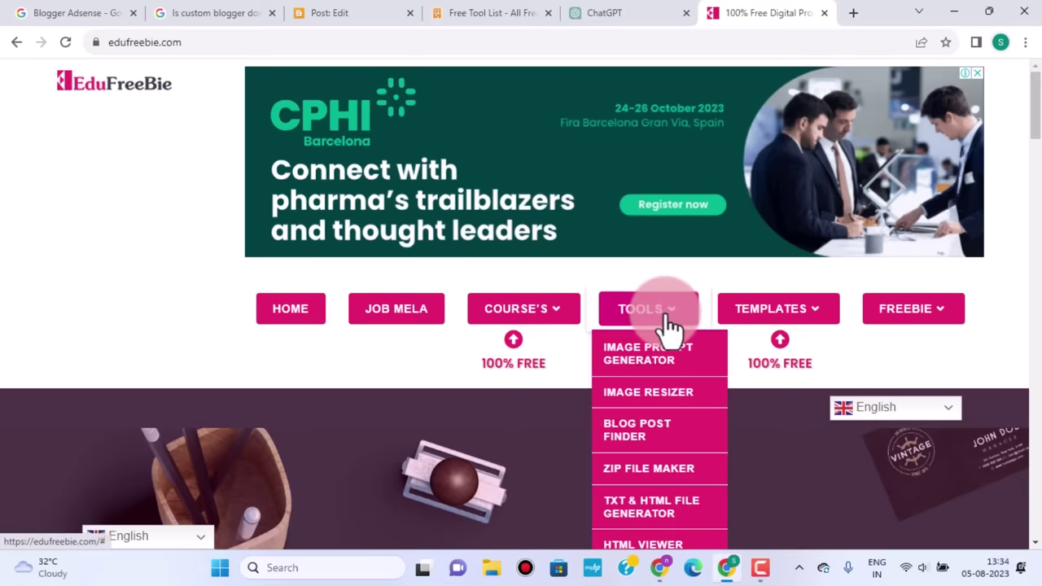
pyautogui.scroll(-1, 681, 439)
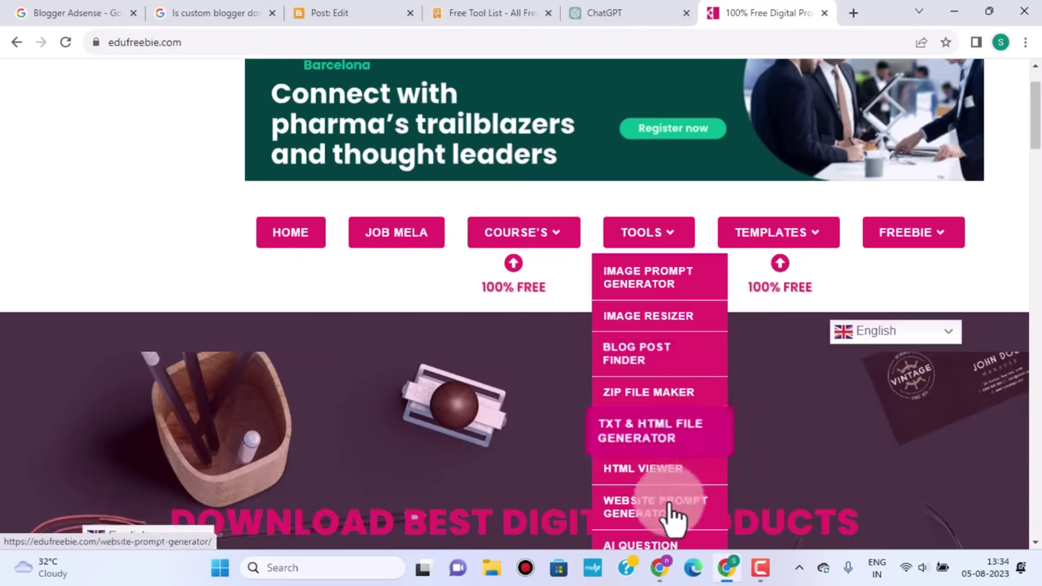
pyautogui.click(642, 469)
pyautogui.click(558, 368)
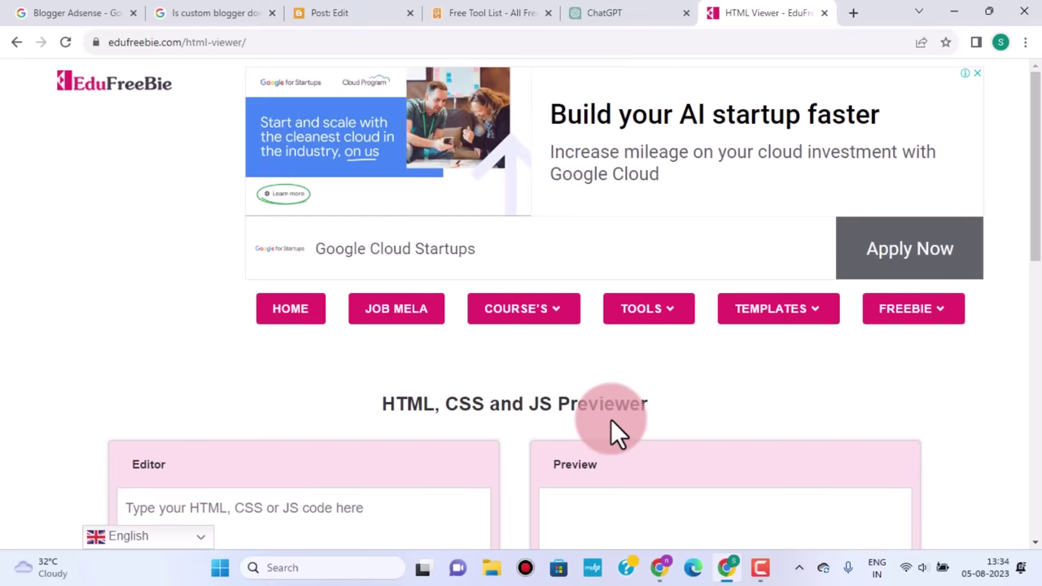
# Paste the copied Image Resizer code into the HTML, CSS and JS Previewer's editor and run it
pyautogui.scroll(-4, 611, 422)
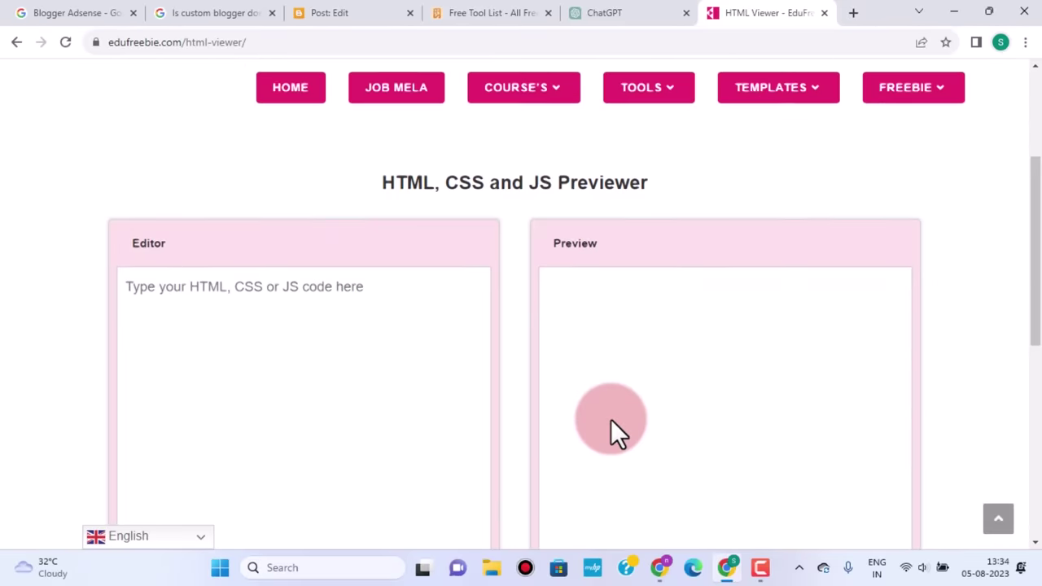
pyautogui.scroll(2, 490, 249)
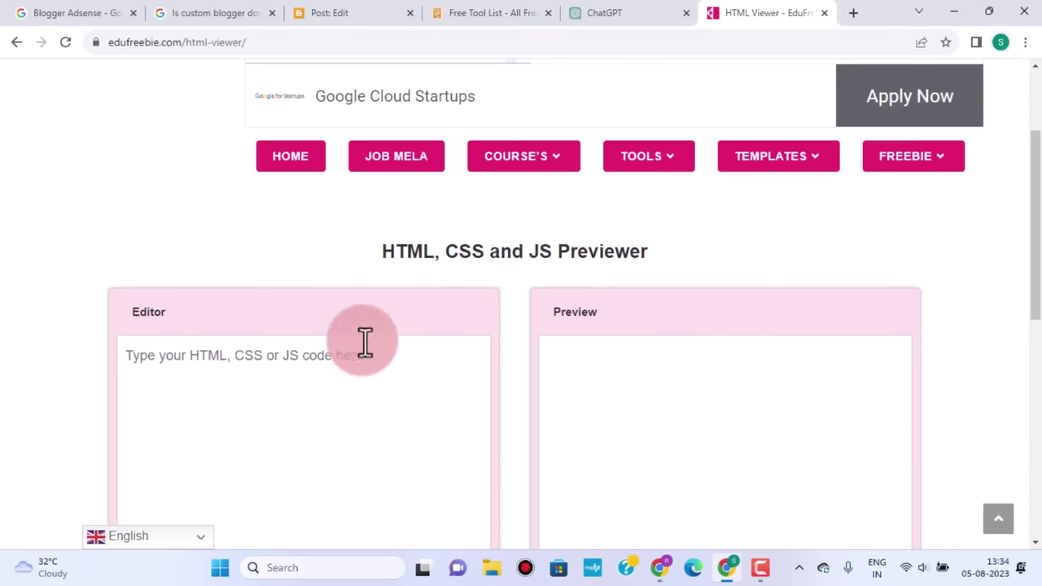
pyautogui.scroll(-3, 366, 456)
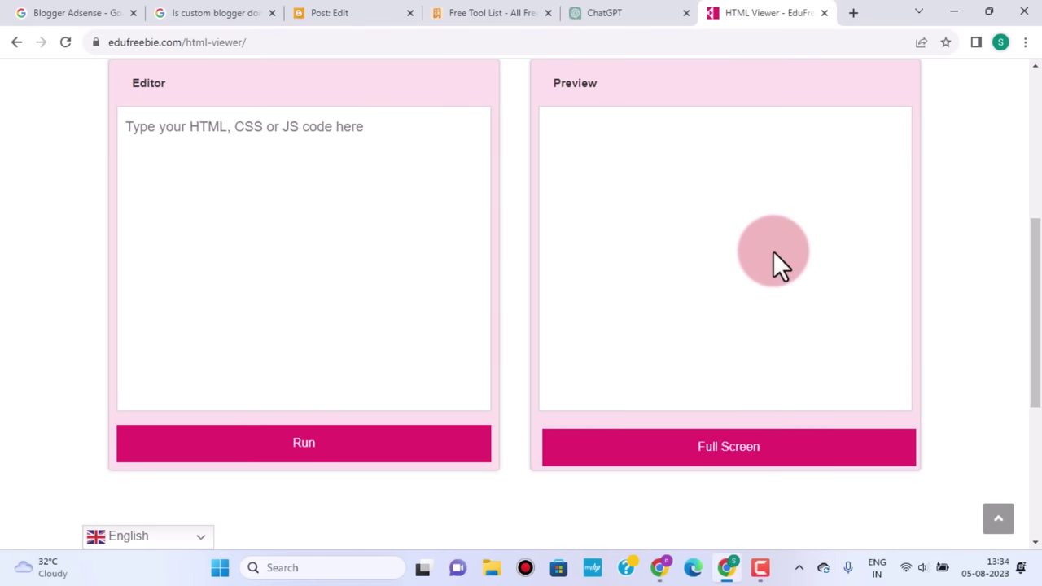
pyautogui.rightClick(158, 140)
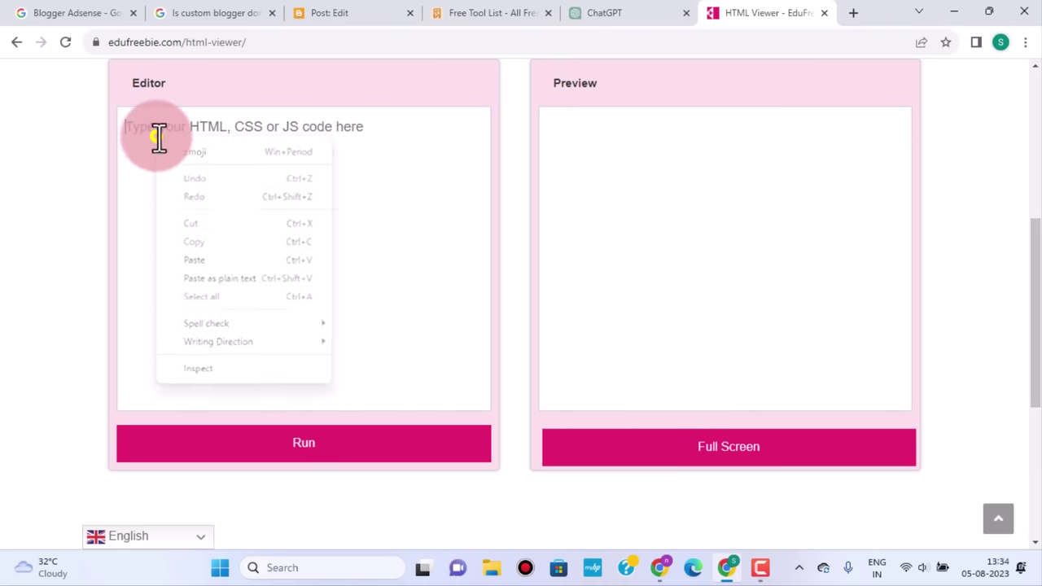
pyautogui.click(194, 260)
pyautogui.click(324, 454)
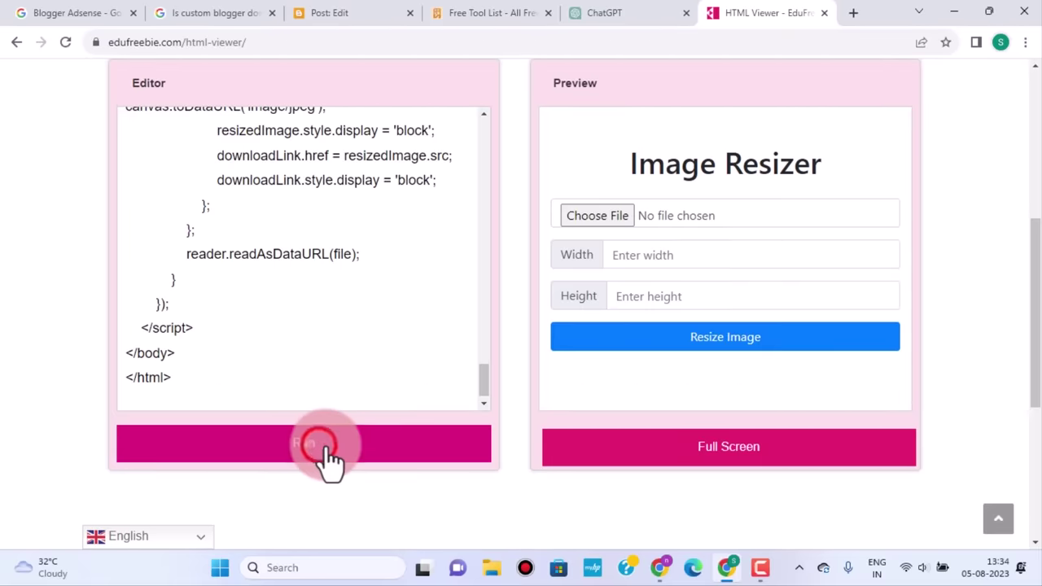
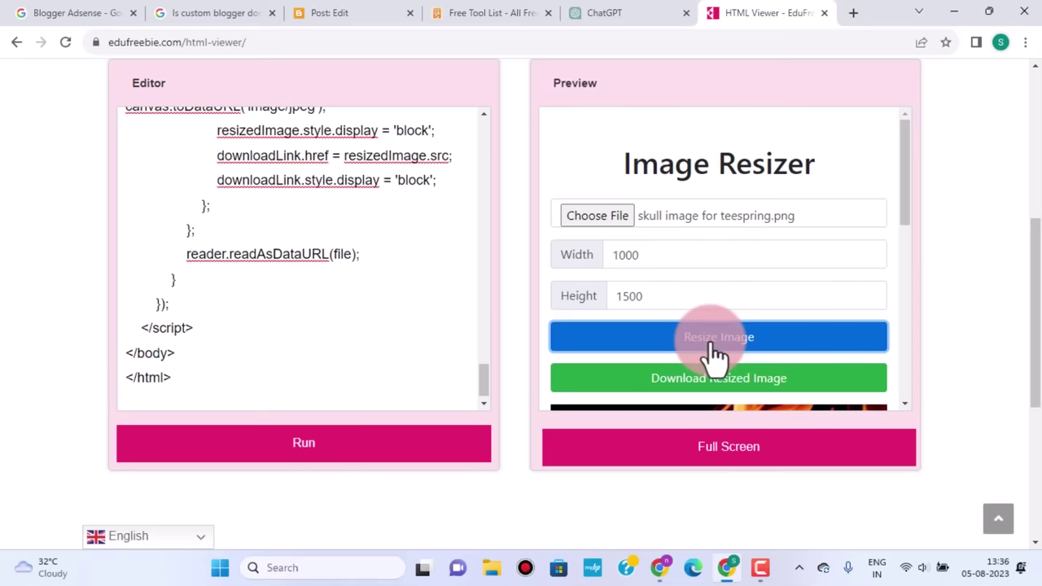
# Inspect the resized skull image in the preview, view the Image Resizer in full screen, and exit full screen
pyautogui.scroll(-4, 822, 297)
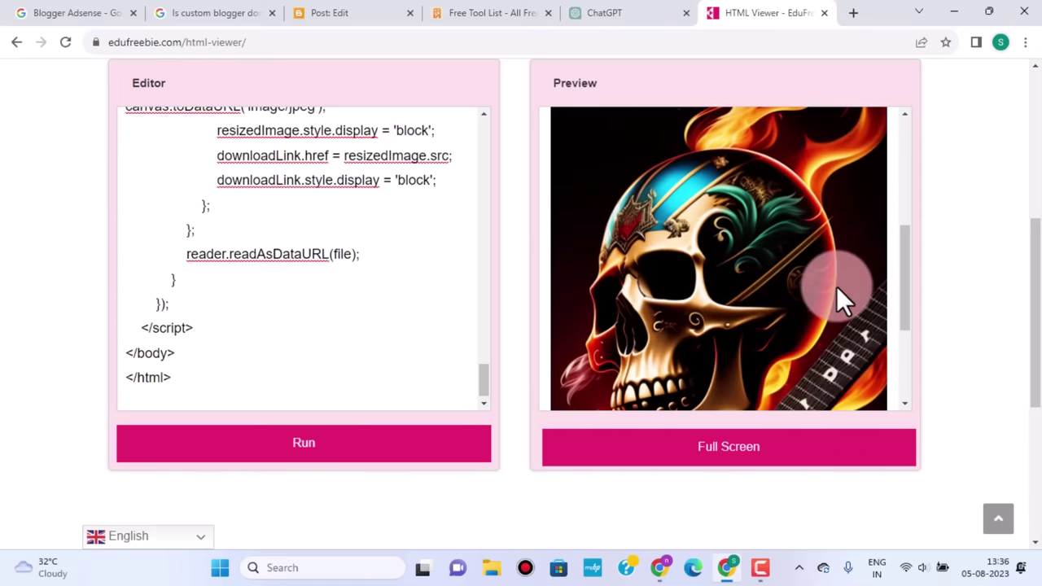
pyautogui.scroll(-4, 840, 297)
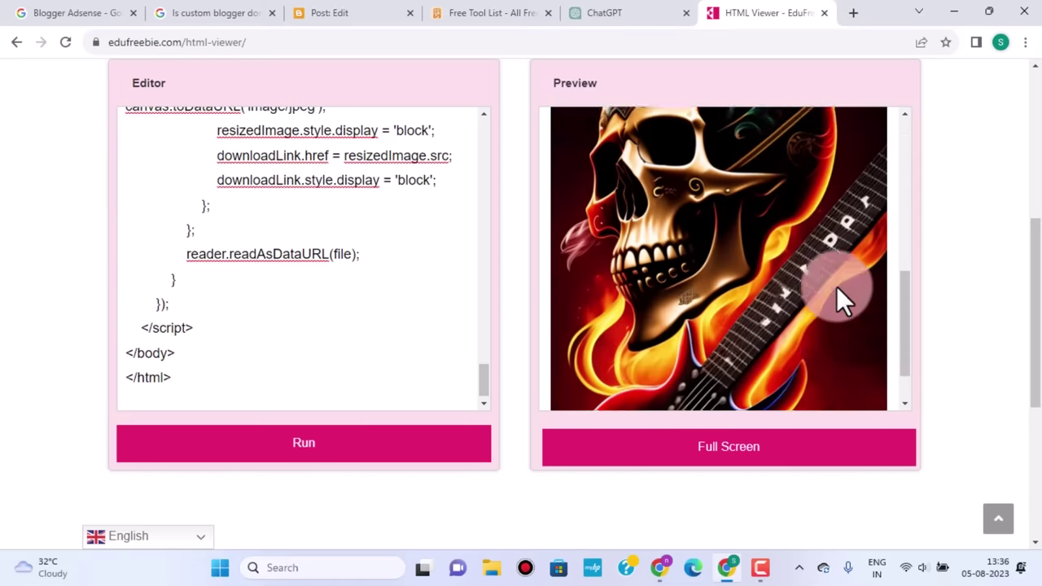
pyautogui.scroll(2, 835, 285)
pyautogui.click(757, 446)
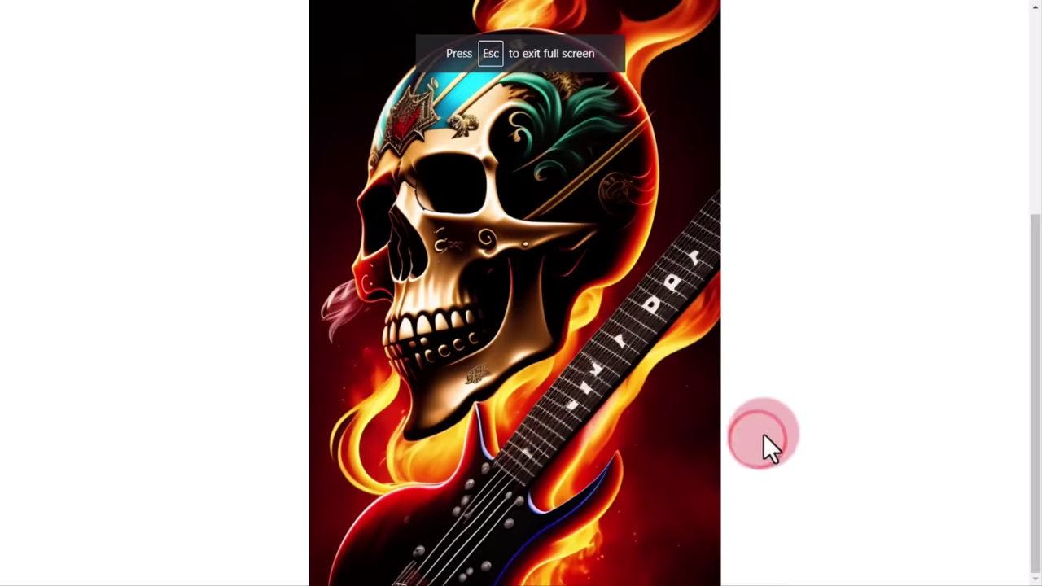
pyautogui.scroll(5, 831, 373)
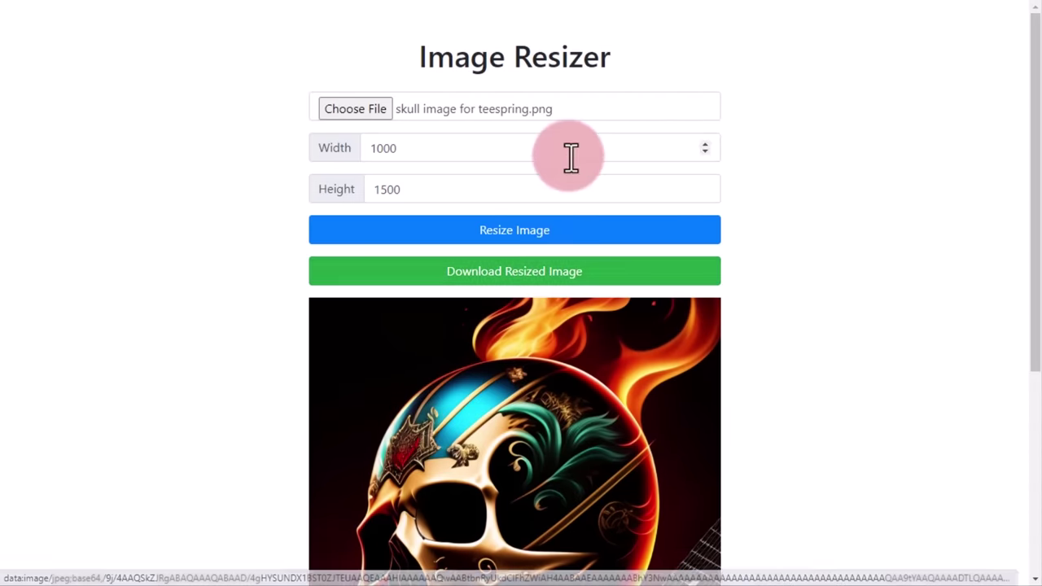
pyautogui.press('Escape')
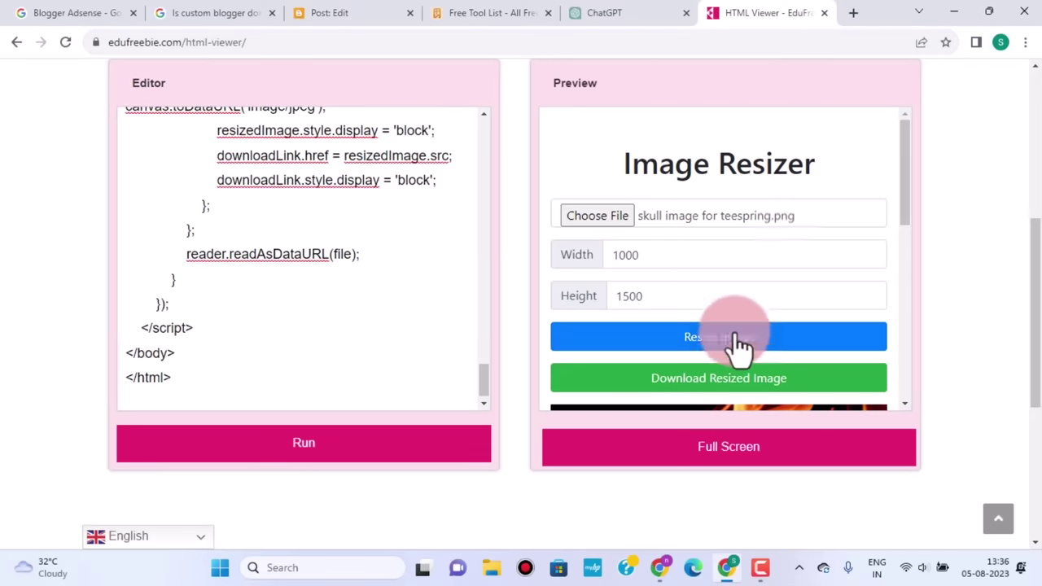
# Examine the Image Resizer's size fields, resize and download buttons, and resized image in the embedded preview
pyautogui.scroll(-2, 815, 301)
pyautogui.scroll(-2, 815, 299)
pyautogui.scroll(3, 819, 301)
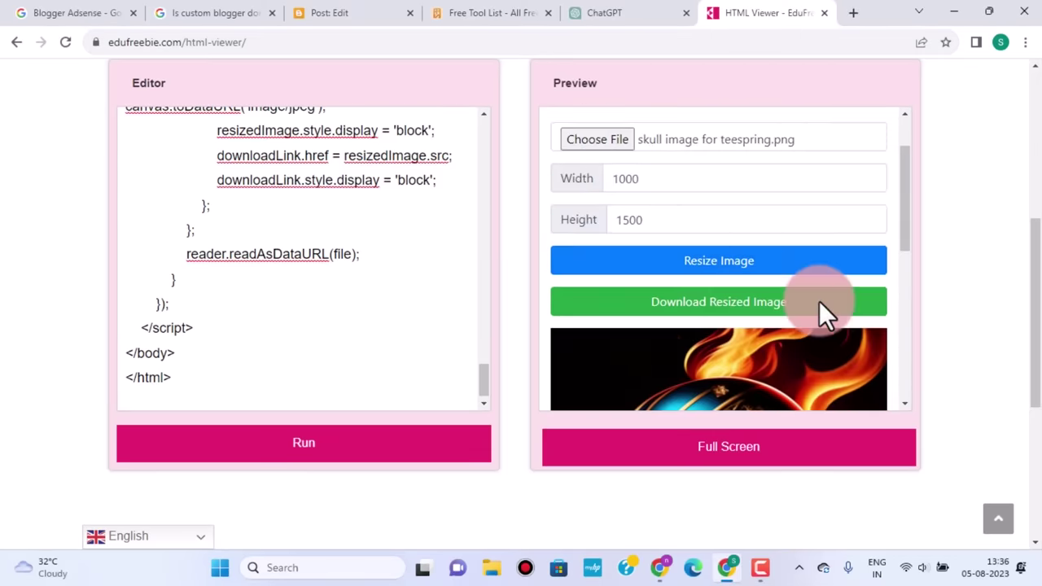
pyautogui.scroll(-2, 826, 244)
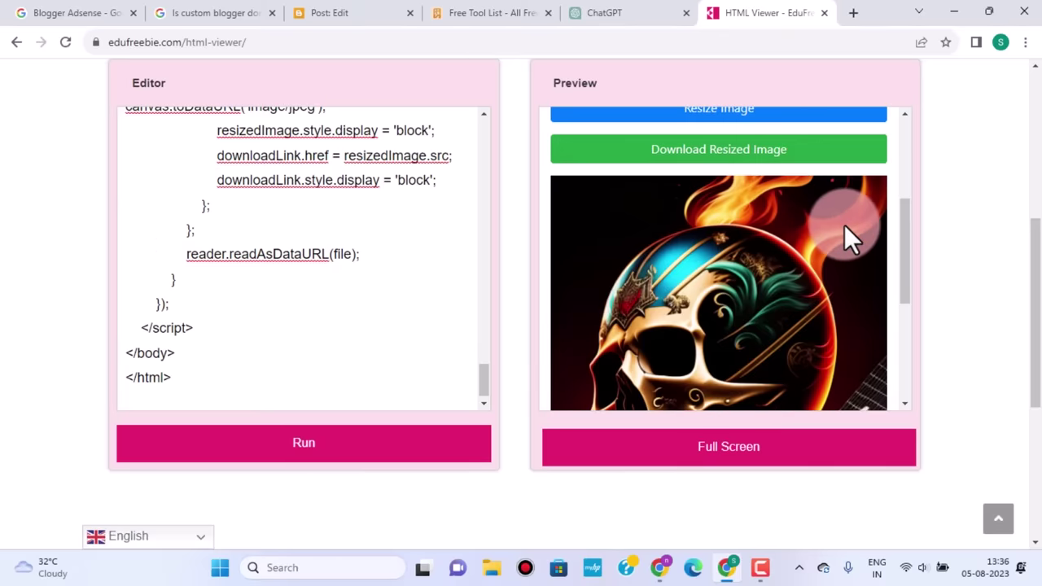
pyautogui.scroll(-2, 844, 225)
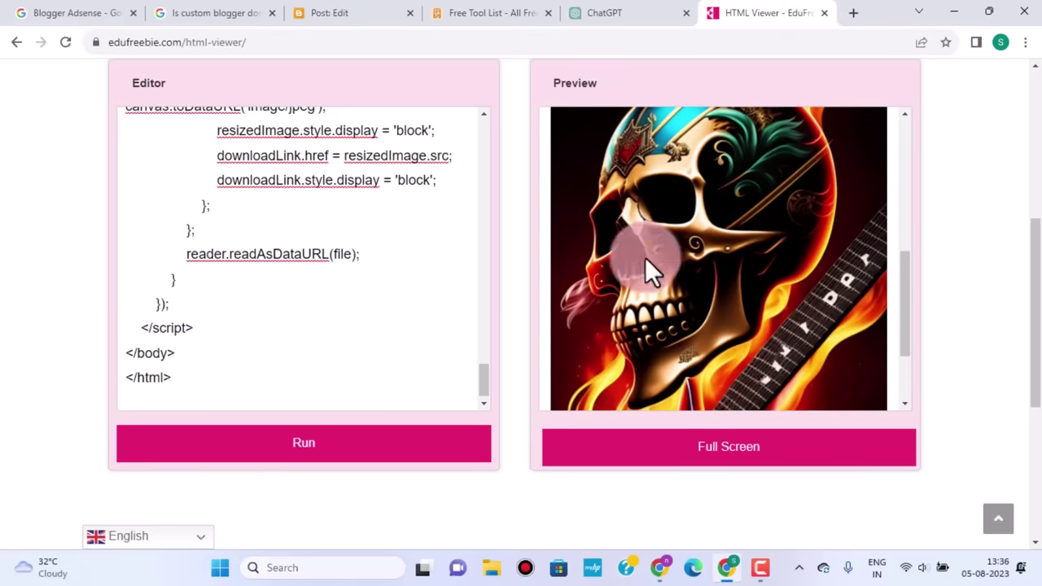
pyautogui.scroll(3, 804, 306)
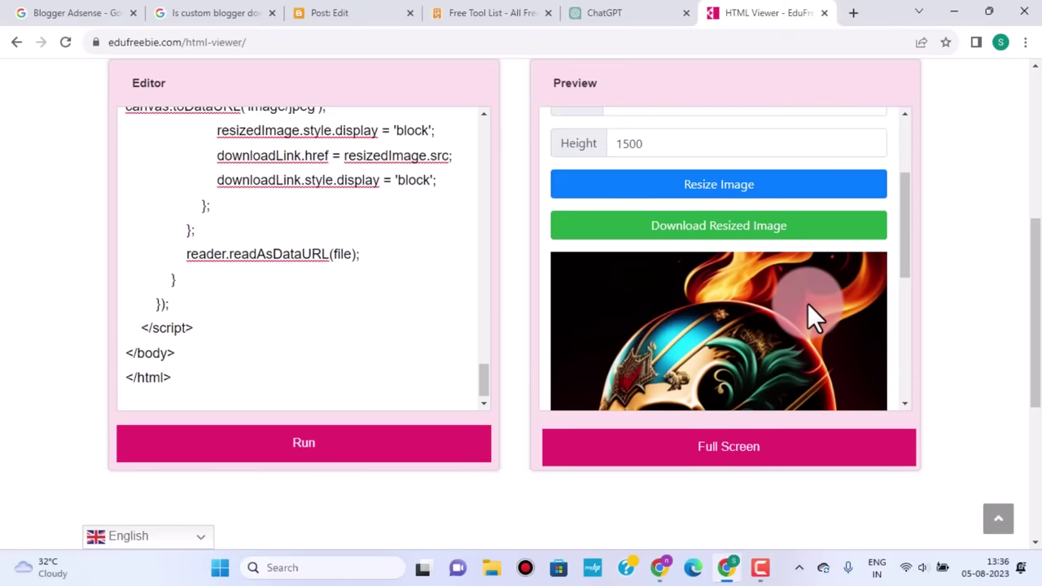
pyautogui.scroll(2, 807, 313)
pyautogui.scroll(-2, 802, 263)
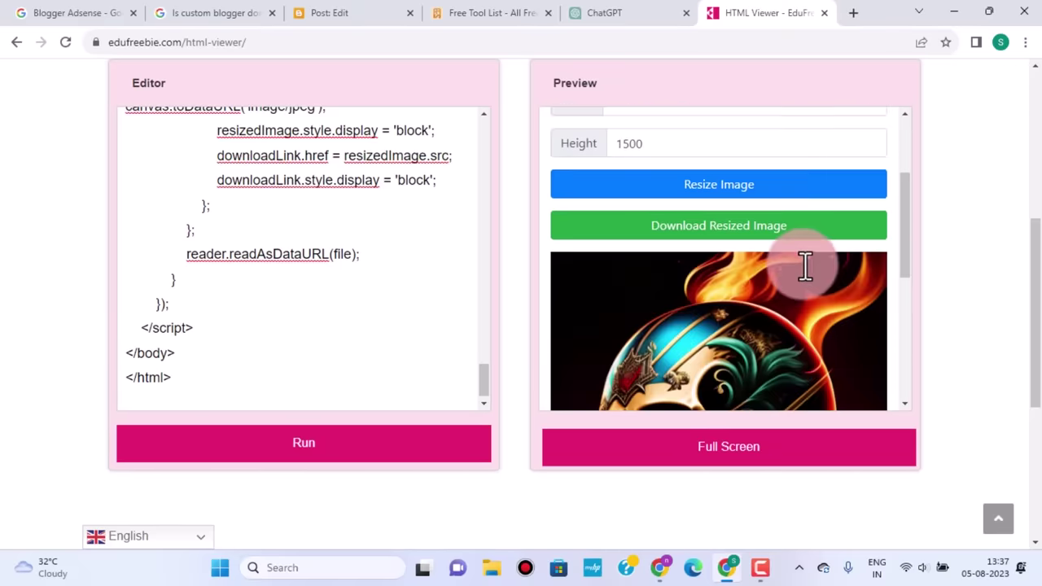
pyautogui.scroll(-2, 814, 281)
pyautogui.scroll(-1, 814, 283)
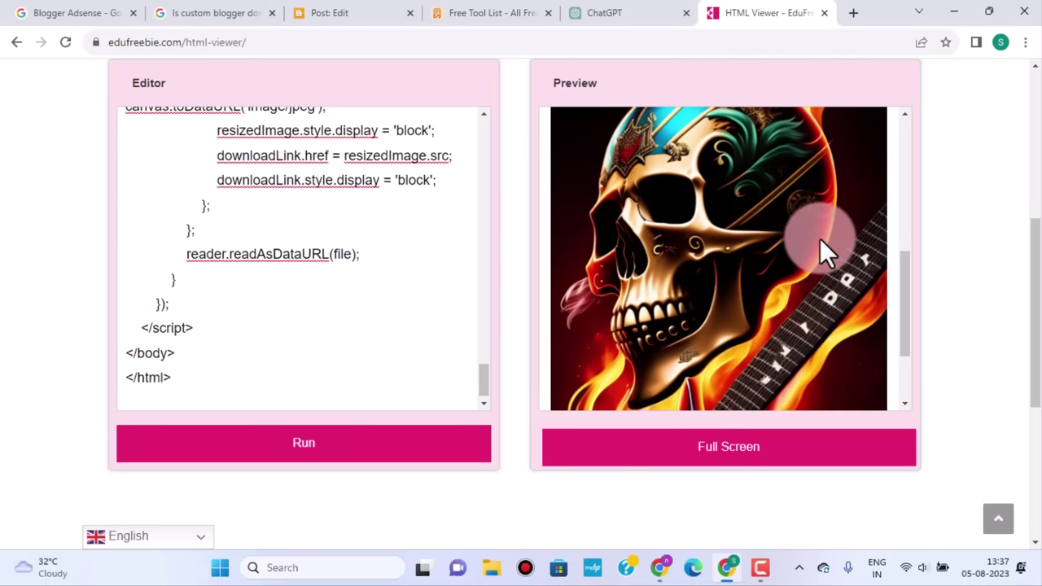
# Look through the Free Tool List prompts again, switch to ChatGPT and start a new chat
pyautogui.click(492, 13)
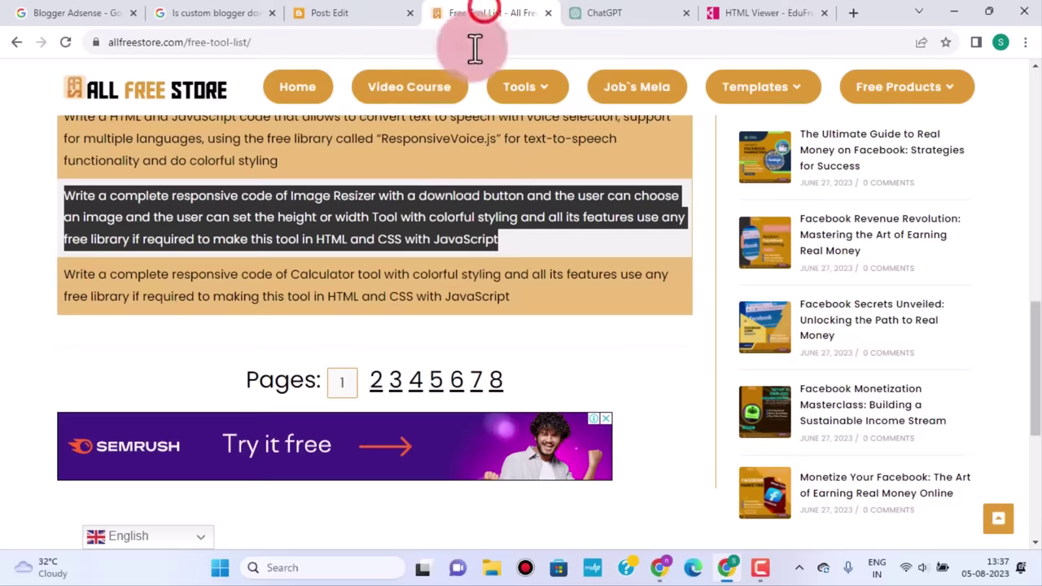
pyautogui.scroll(7, 488, 244)
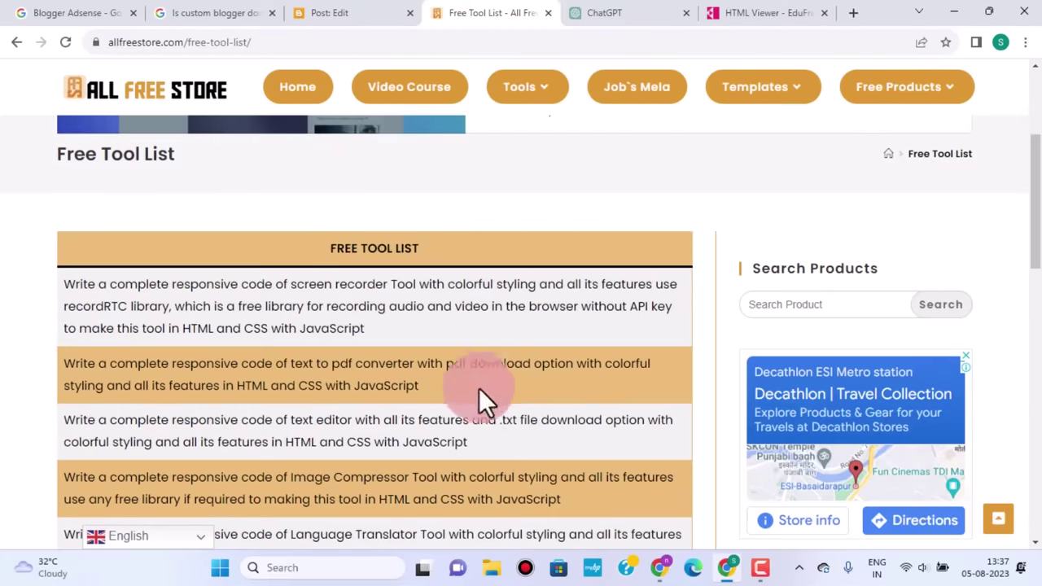
pyautogui.click(612, 26)
pyautogui.scroll(4, 635, 215)
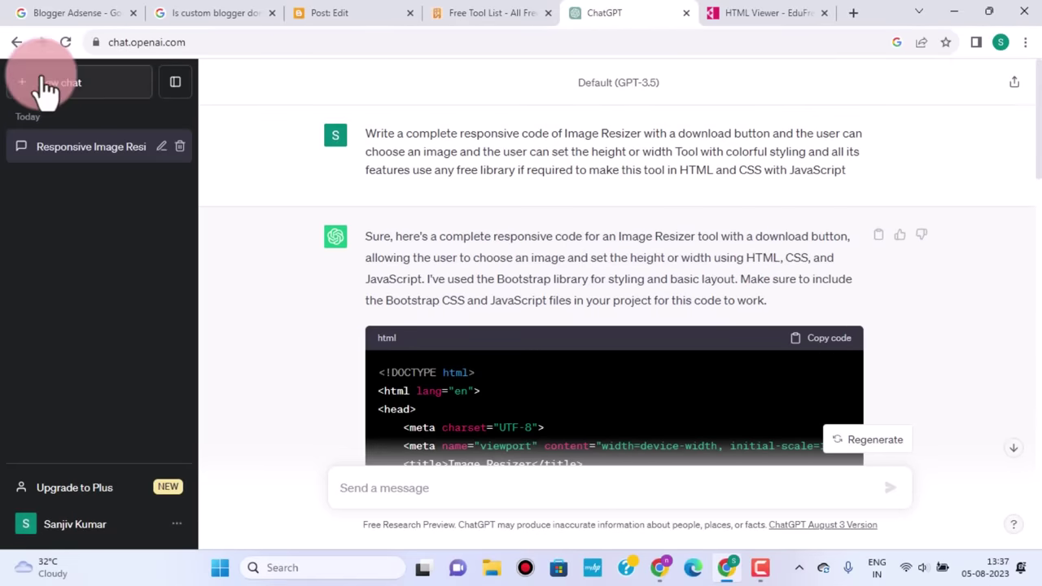
pyautogui.click(78, 85)
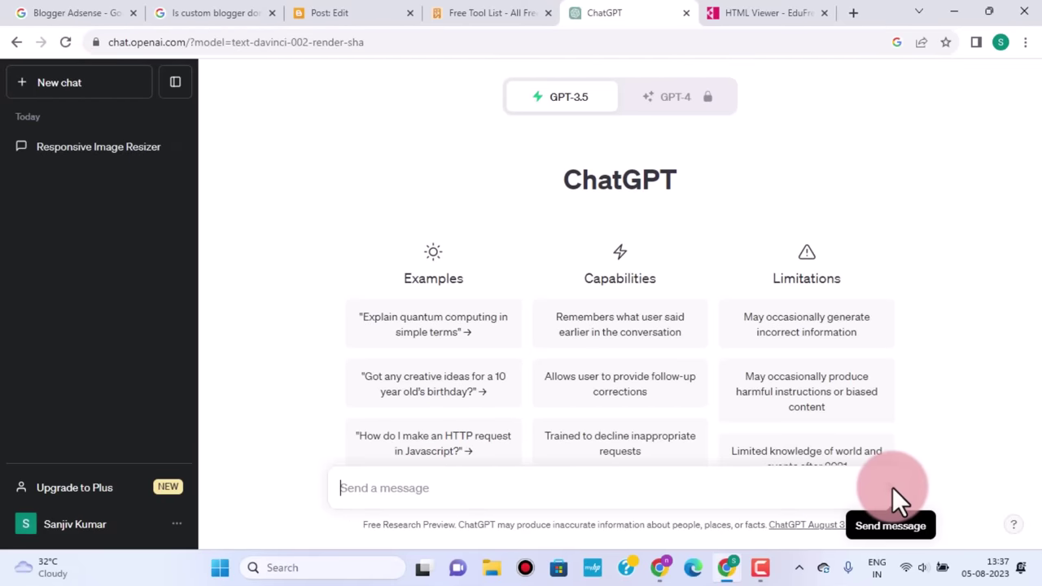
# Switch to the HTML Viewer and examine the Image Resizer code in the editor alongside its controls in the preview
pyautogui.click(744, 13)
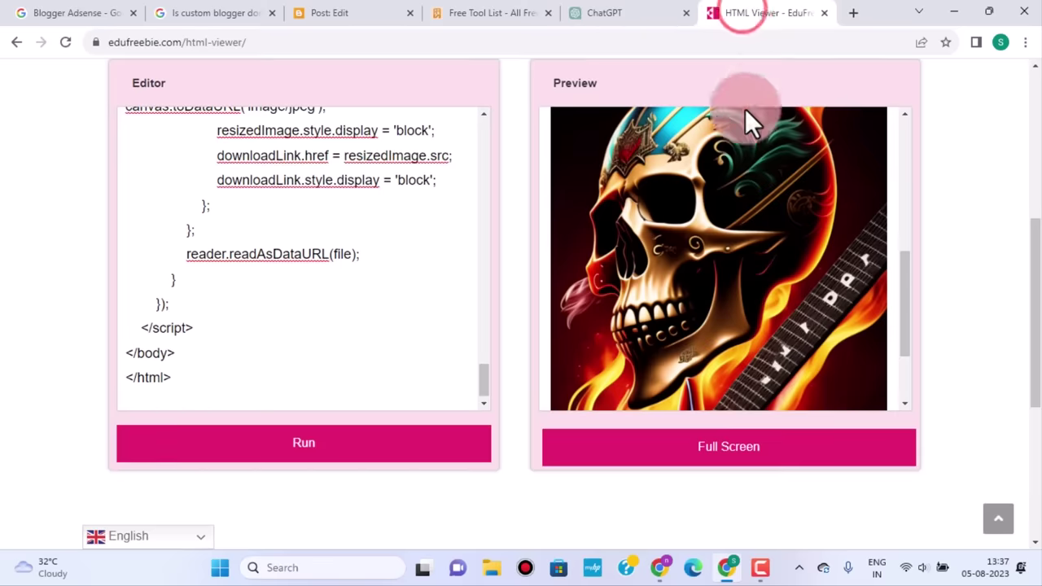
pyautogui.scroll(5, 588, 239)
pyautogui.scroll(10, 269, 221)
pyautogui.scroll(5, 964, 82)
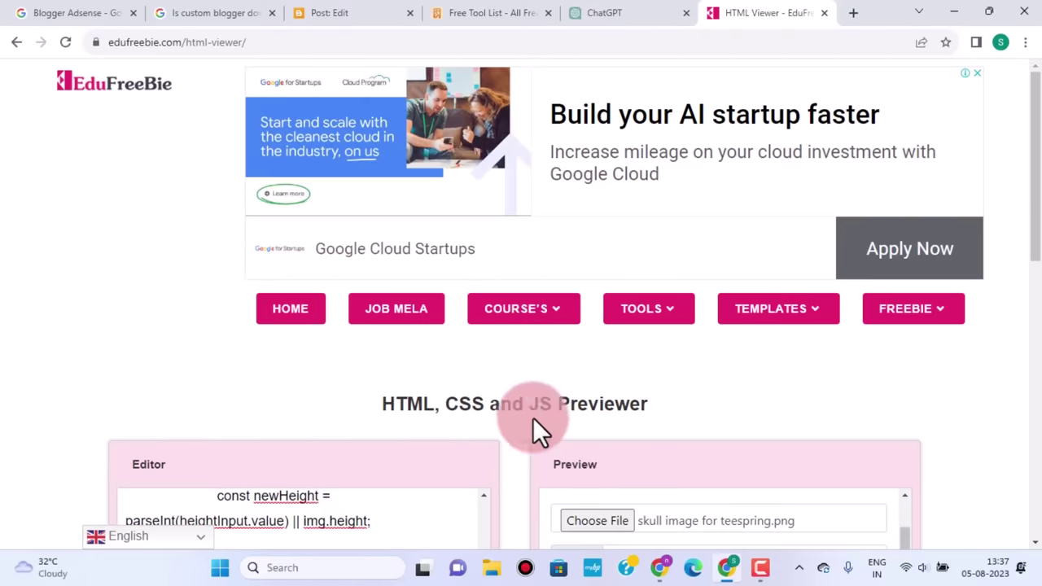
pyautogui.scroll(-1, 813, 376)
pyautogui.scroll(-2, 809, 365)
pyautogui.scroll(-4, 316, 409)
pyautogui.scroll(-5, 400, 409)
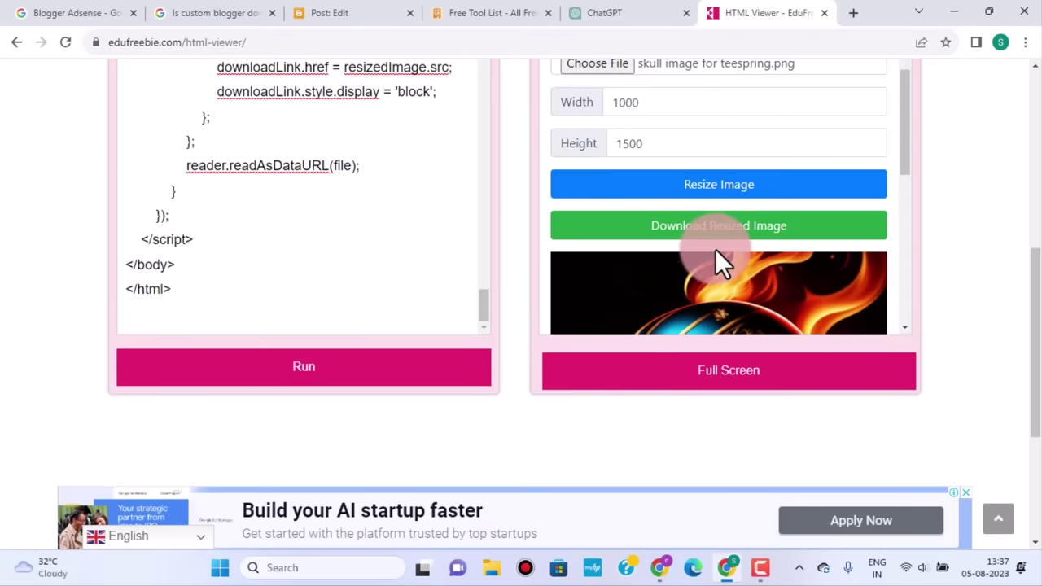
pyautogui.scroll(4, 715, 249)
pyautogui.scroll(-2, 322, 407)
pyautogui.scroll(-6, 322, 406)
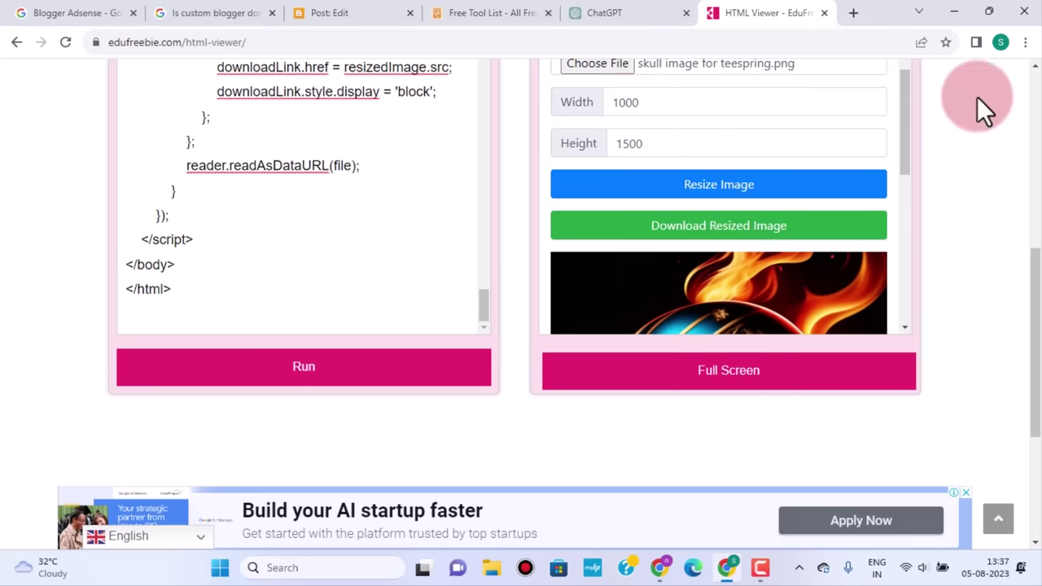
# Review the end of the Image Resizer script, the Run button, and the Download Resized Image button in the previewer
pyautogui.scroll(5, 498, 431)
pyautogui.scroll(4, 399, 412)
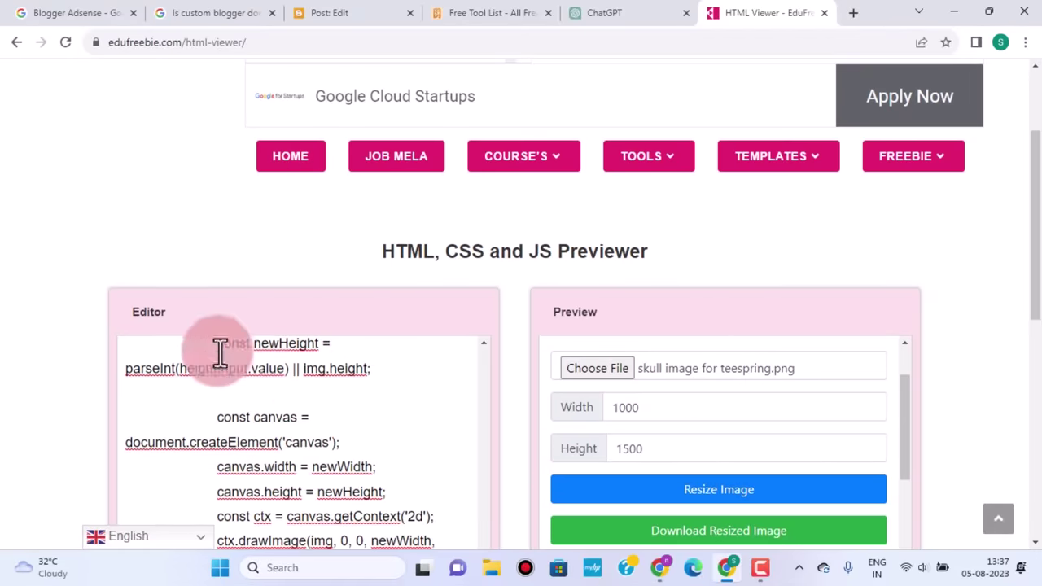
pyautogui.scroll(-1, 322, 407)
pyautogui.scroll(-6, 332, 409)
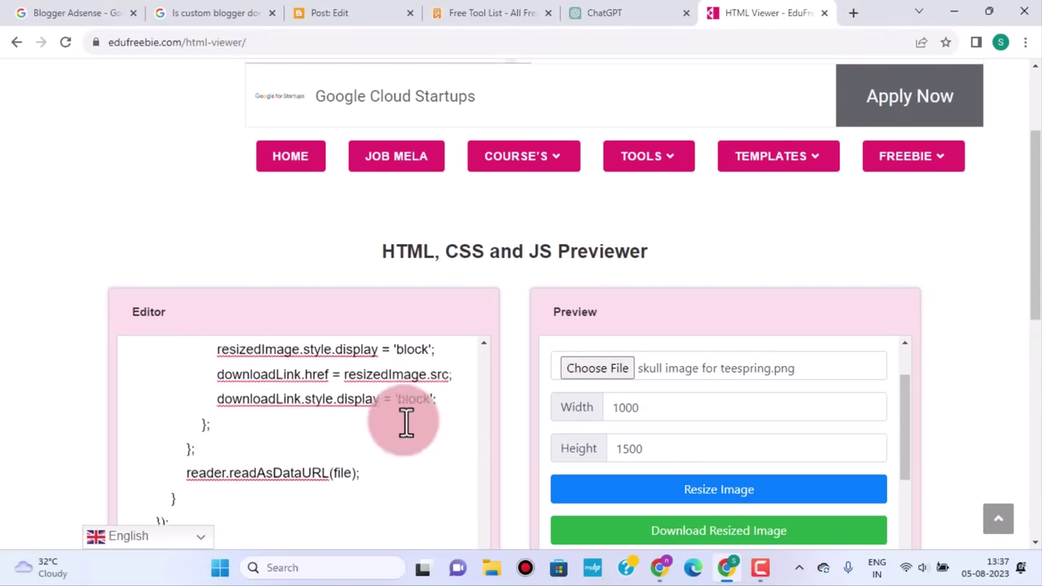
pyautogui.scroll(-3, 504, 412)
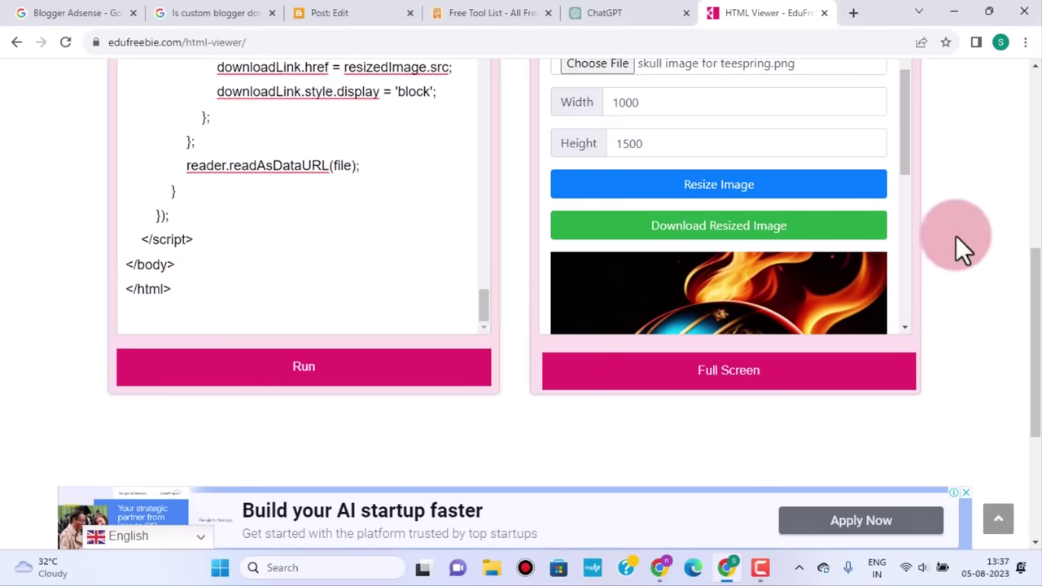
pyautogui.scroll(3, 519, 395)
pyautogui.scroll(4, 396, 409)
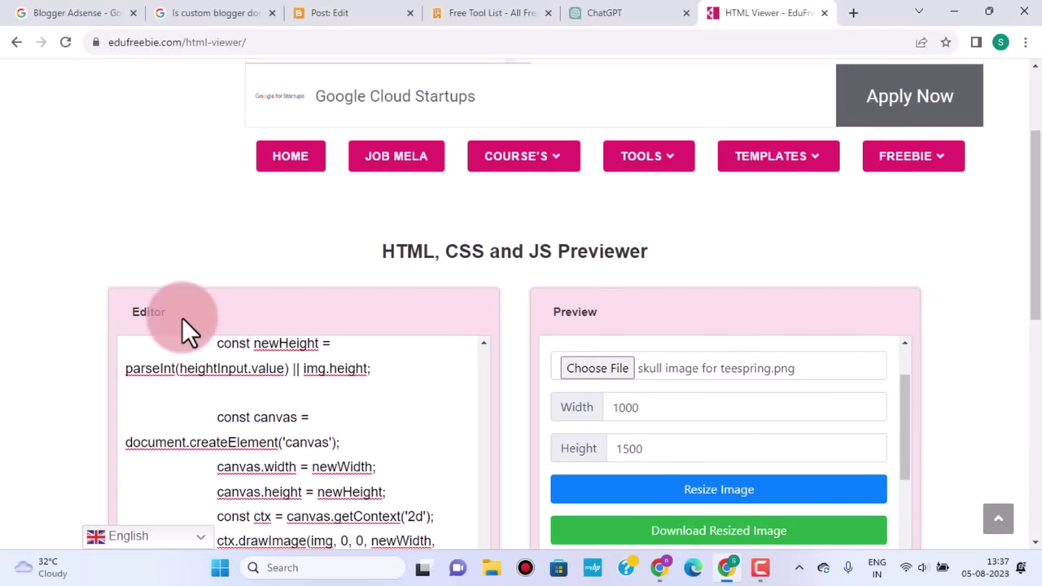
pyautogui.scroll(-2, 322, 407)
pyautogui.scroll(-6, 396, 410)
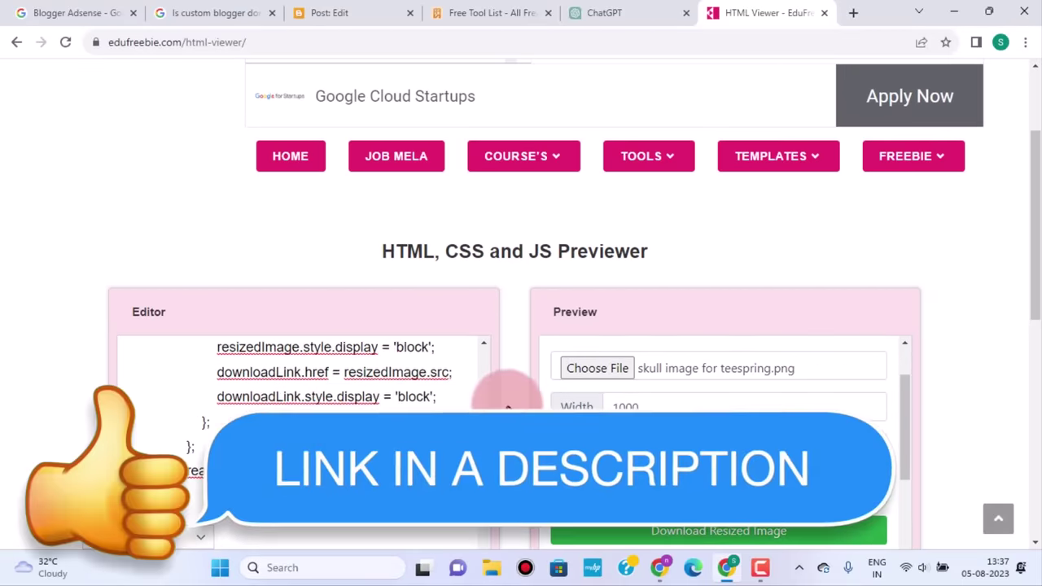
pyautogui.click(711, 244)
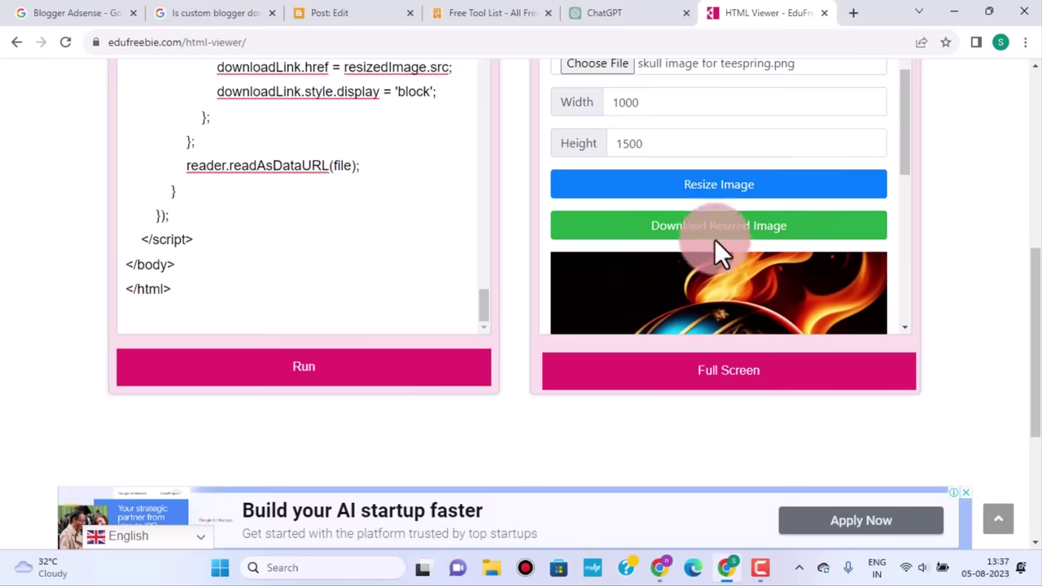
# Check the empty ChatGPT chat and find the Image Resizer prompt in the Free Tool List to read it
pyautogui.click(609, 14)
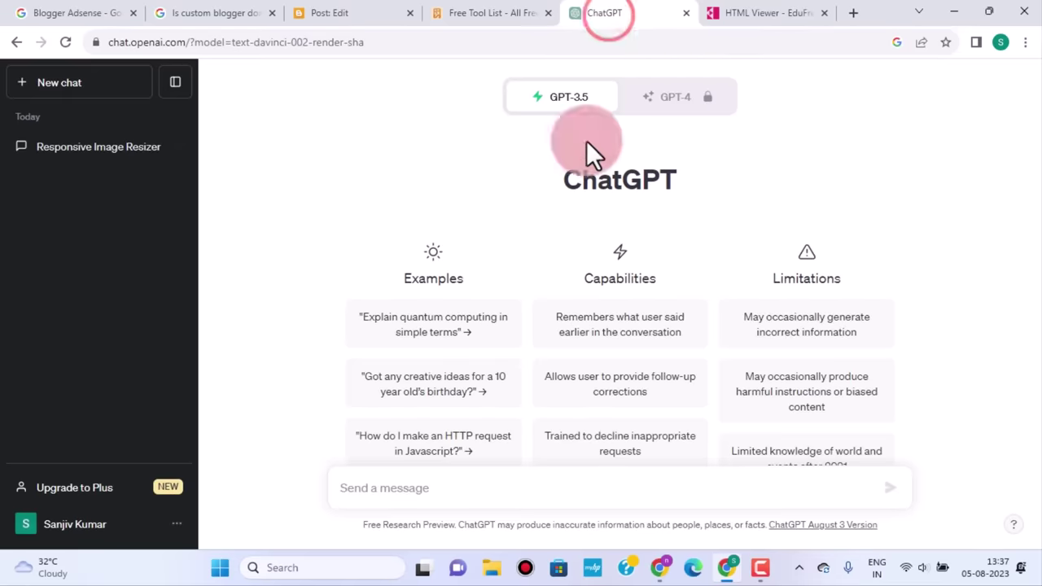
pyautogui.click(482, 12)
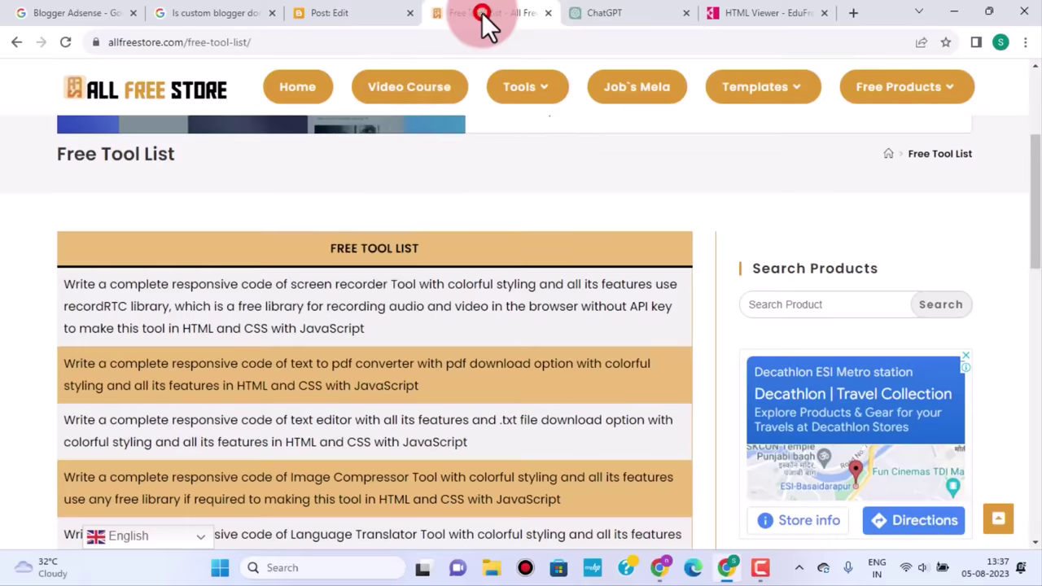
pyautogui.scroll(-2, 603, 402)
pyautogui.scroll(-3, 603, 402)
pyautogui.tripleClick(386, 429)
pyautogui.scroll(-2, 385, 430)
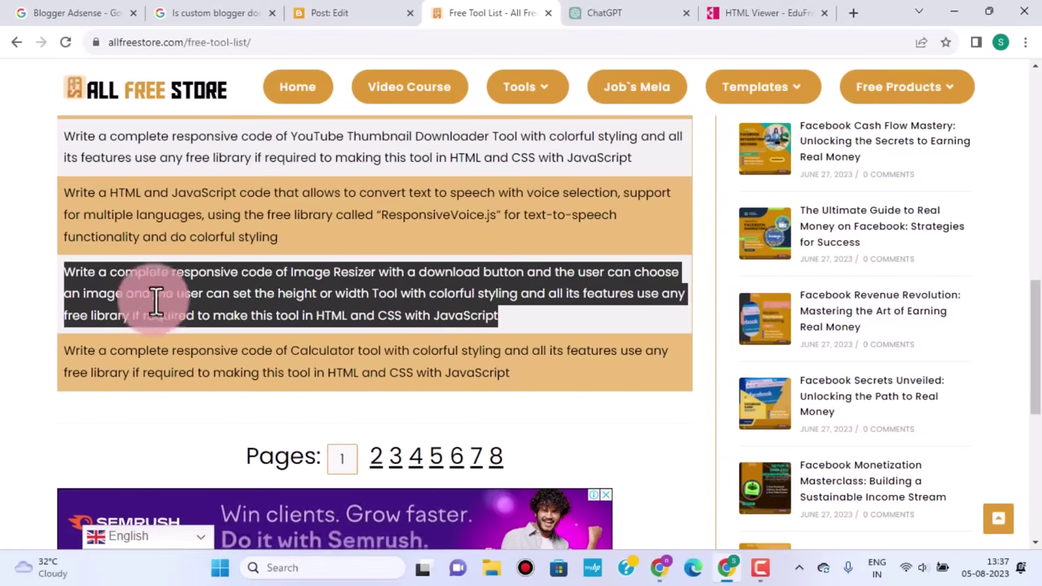
pyautogui.click(556, 319)
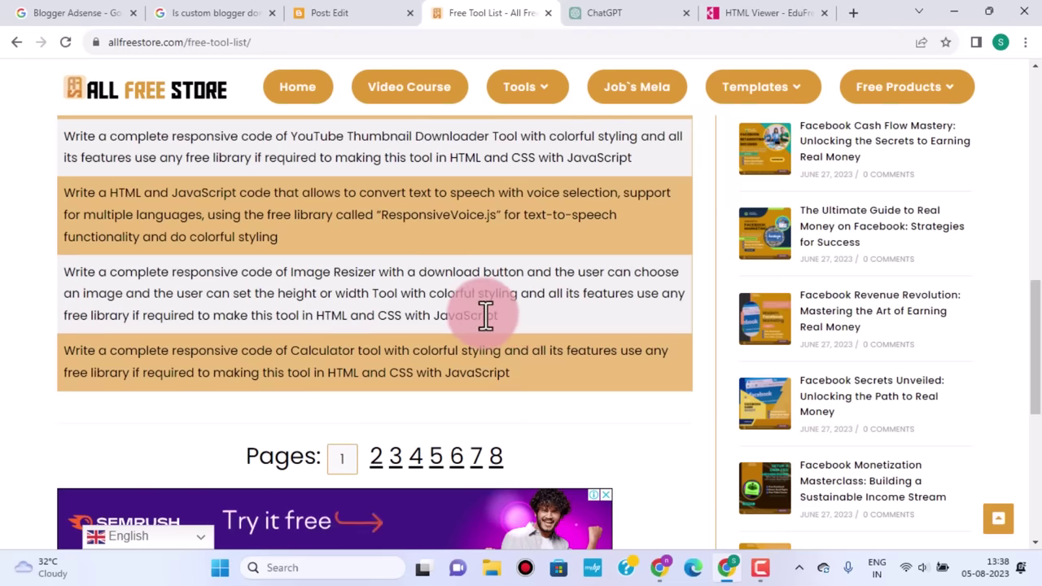
# Draft the message "make a very great image resizer tool" in the new ChatGPT chat
pyautogui.click(610, 15)
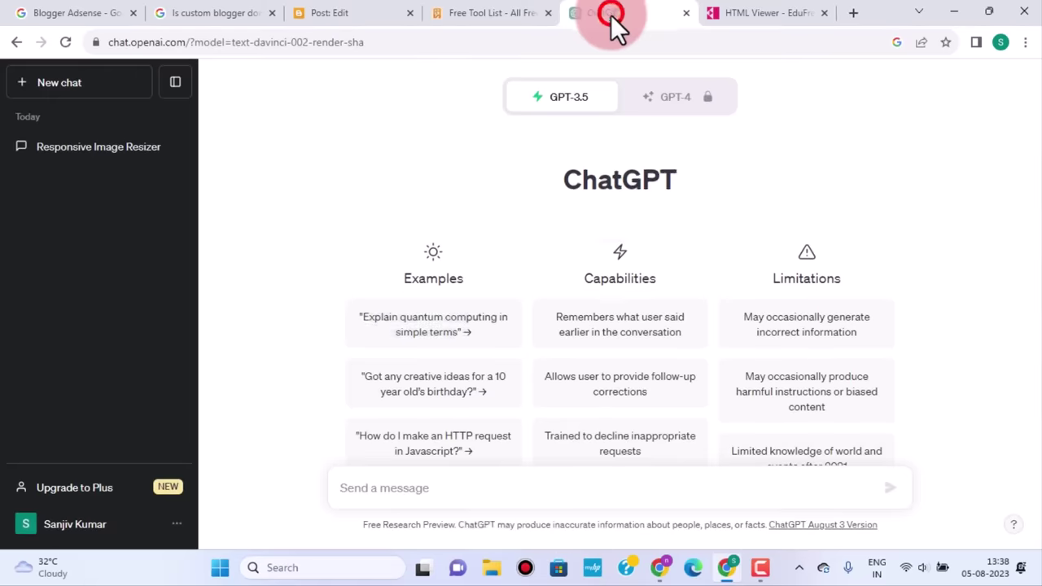
pyautogui.click(414, 488)
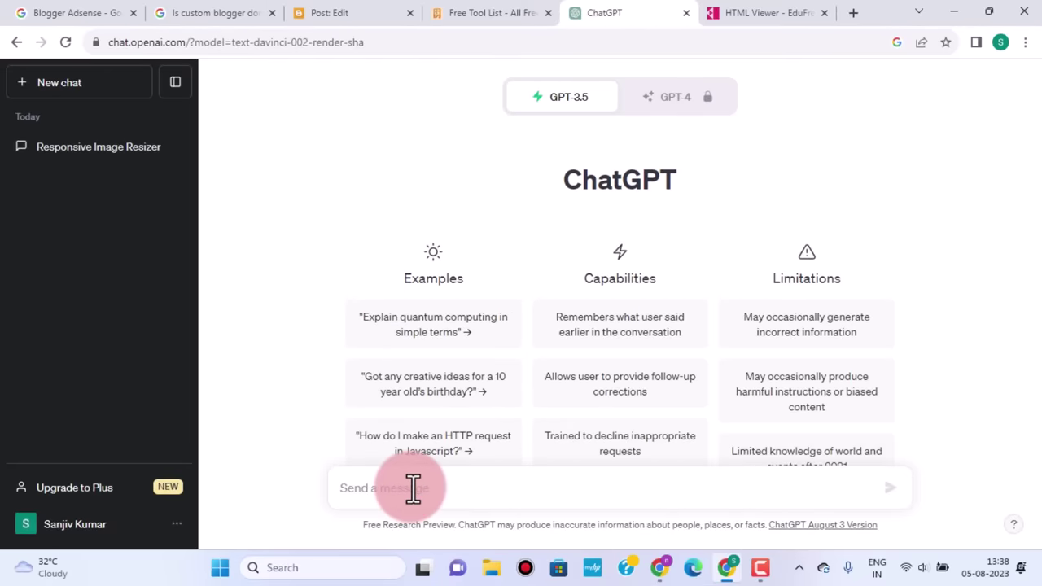
pyautogui.write('Image resizer tool')
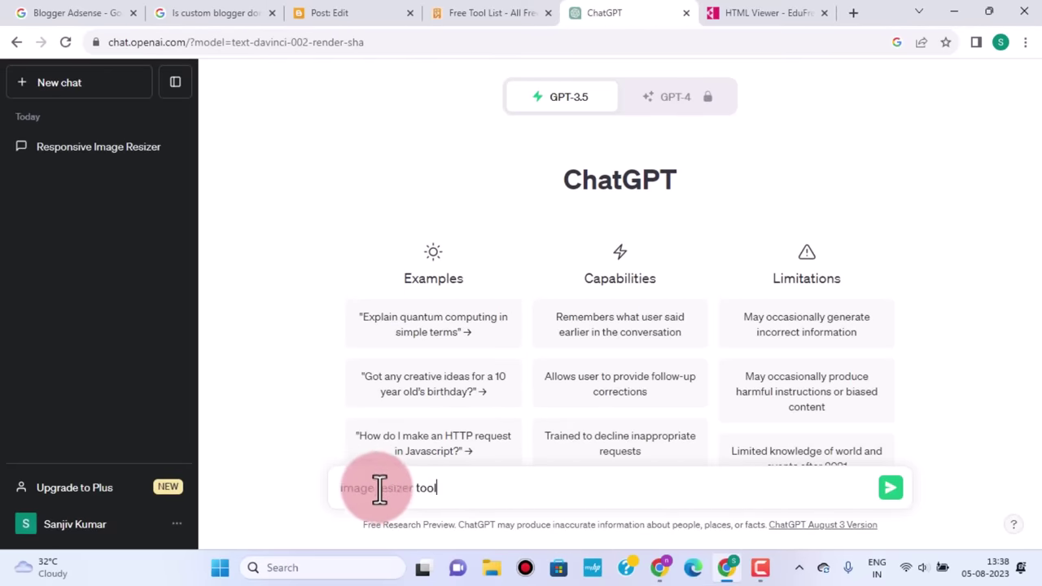
pyautogui.click(337, 487)
pyautogui.write('make a very great')
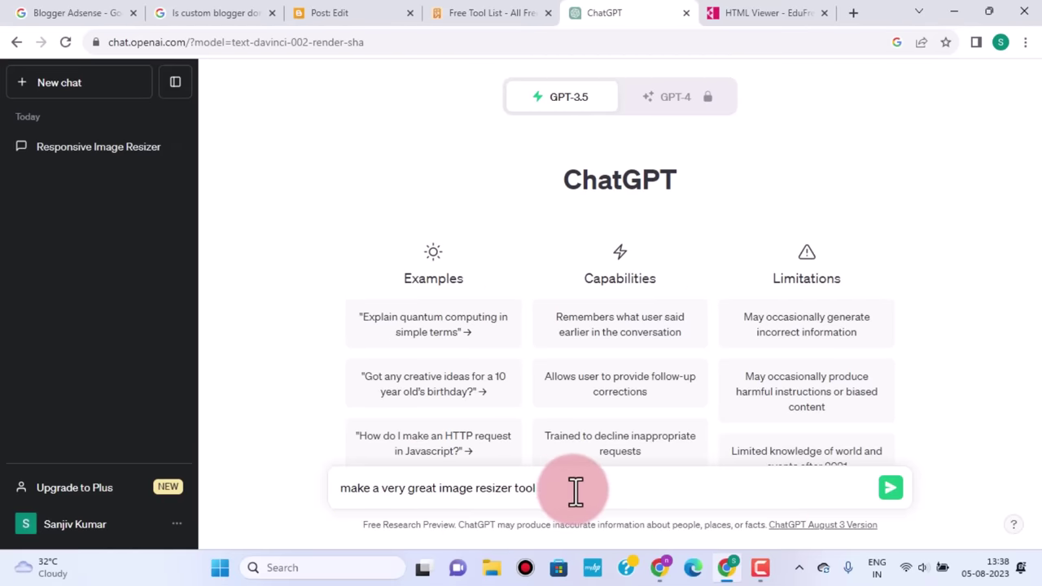
# Compare the draft with the detailed Image Resizer prompt in the Free Tool List, highlighting that prompt's text
pyautogui.click(511, 12)
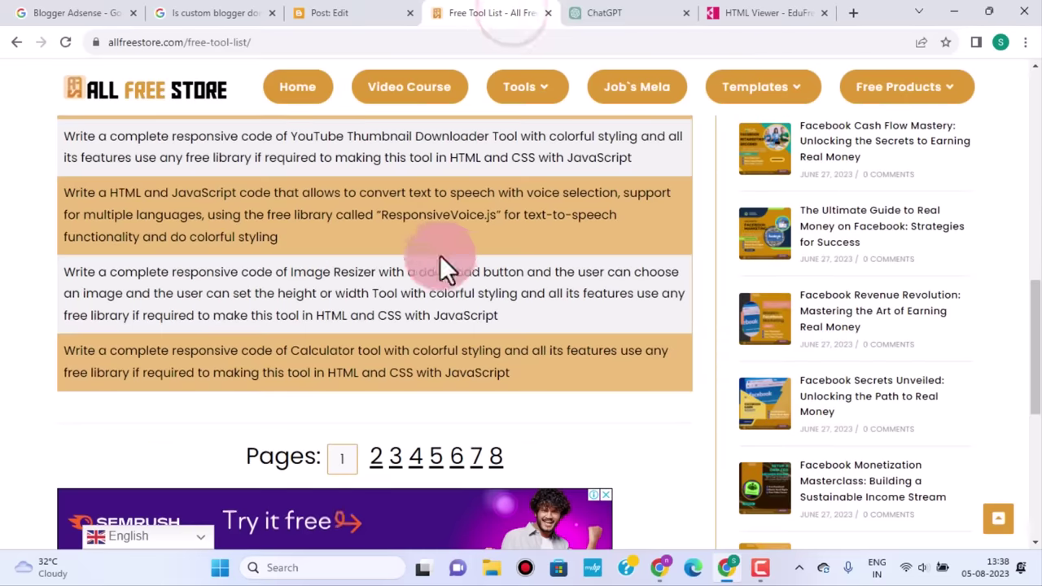
pyautogui.scroll(1, 424, 386)
pyautogui.tripleClick(424, 386)
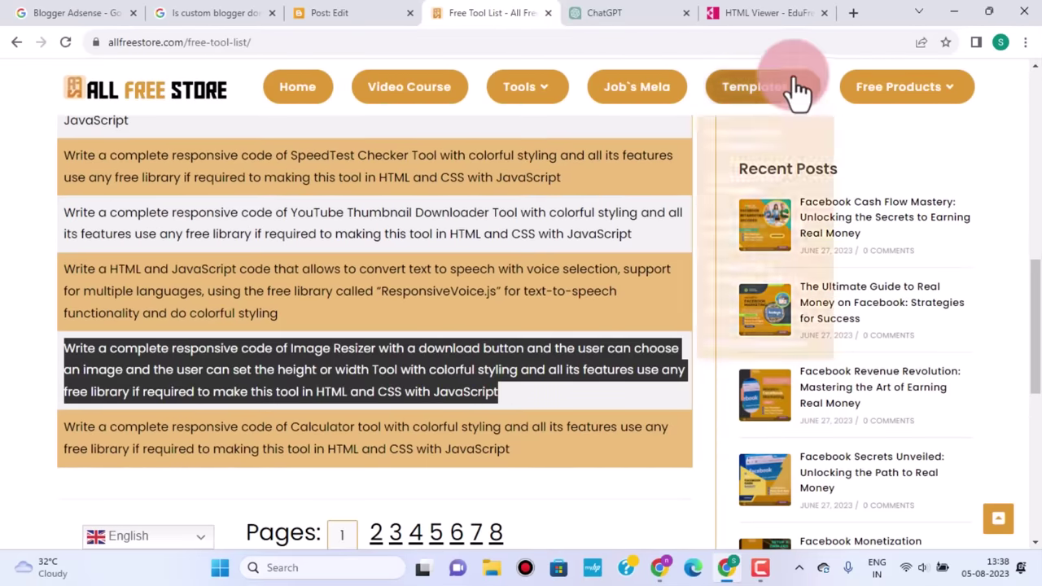
# Send the drafted image resizer message in ChatGPT and copy the Python code from the reply
pyautogui.click(616, 12)
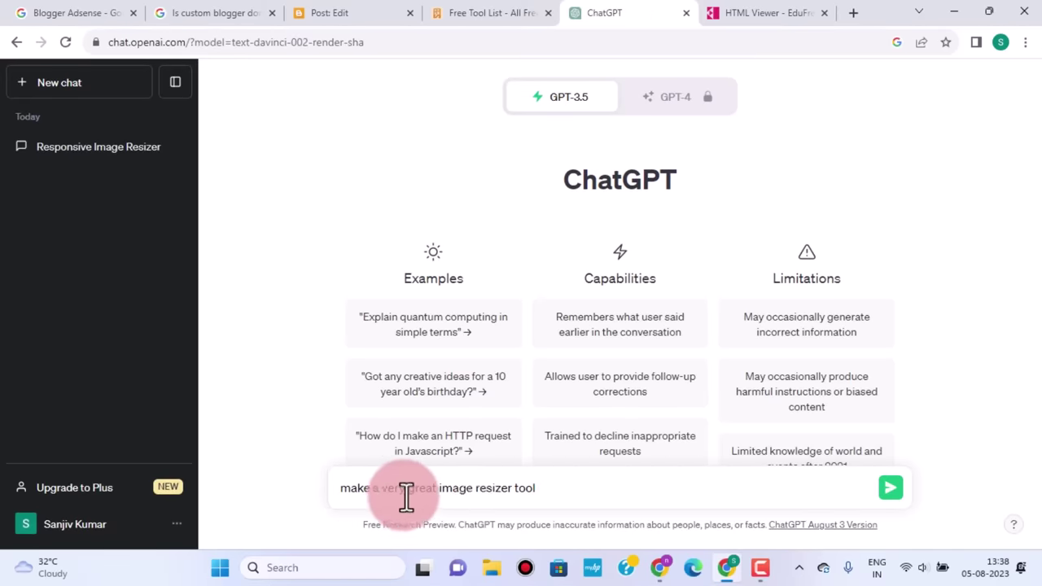
pyautogui.click(891, 489)
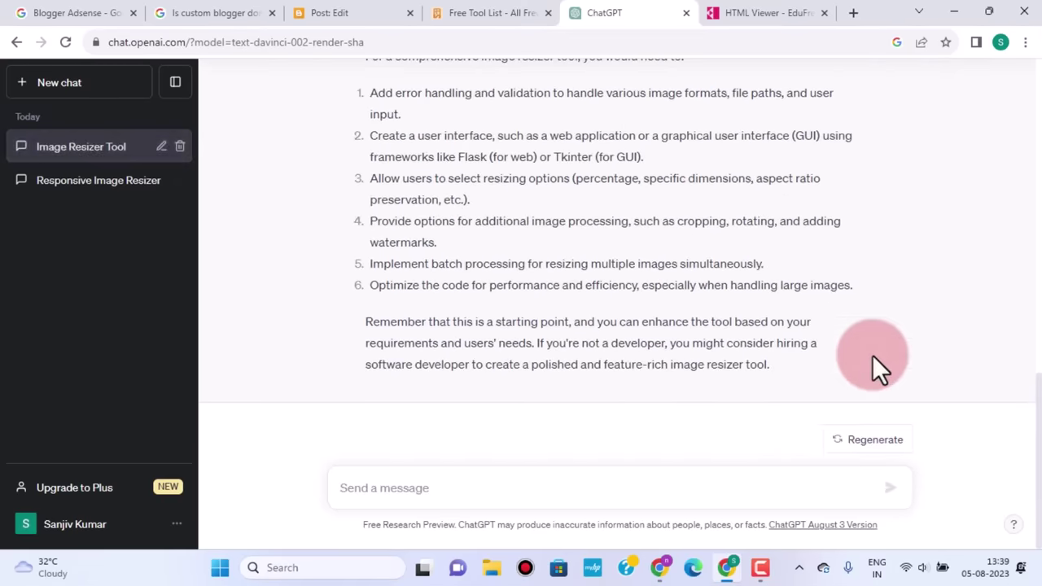
pyautogui.scroll(5, 873, 358)
pyautogui.scroll(6, 882, 353)
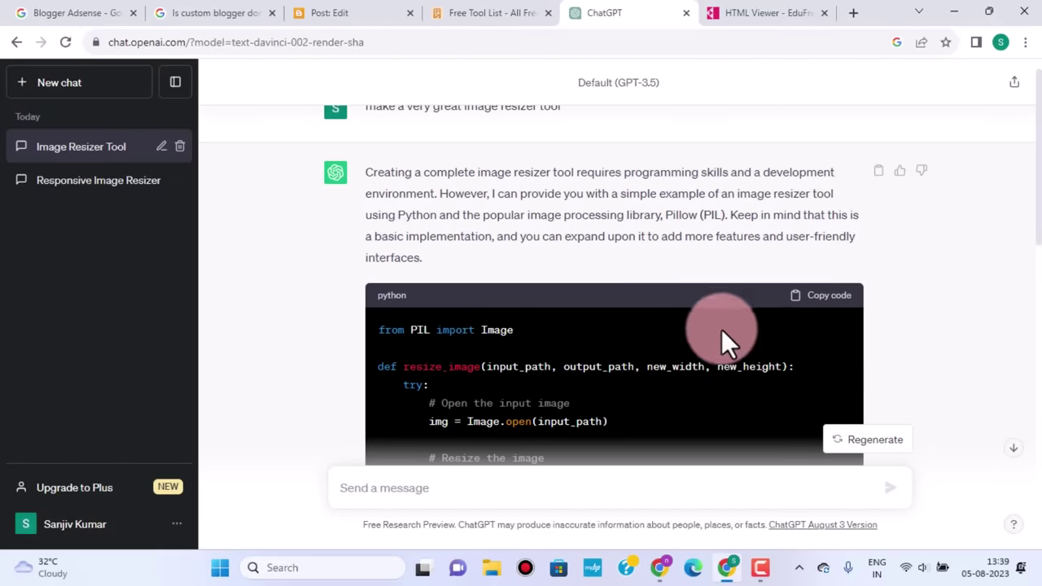
pyautogui.click(824, 297)
# Return to the HTML Viewer, look over the existing Image Resizer code, and clear all of it from the editor
pyautogui.click(772, 12)
pyautogui.scroll(4, 419, 194)
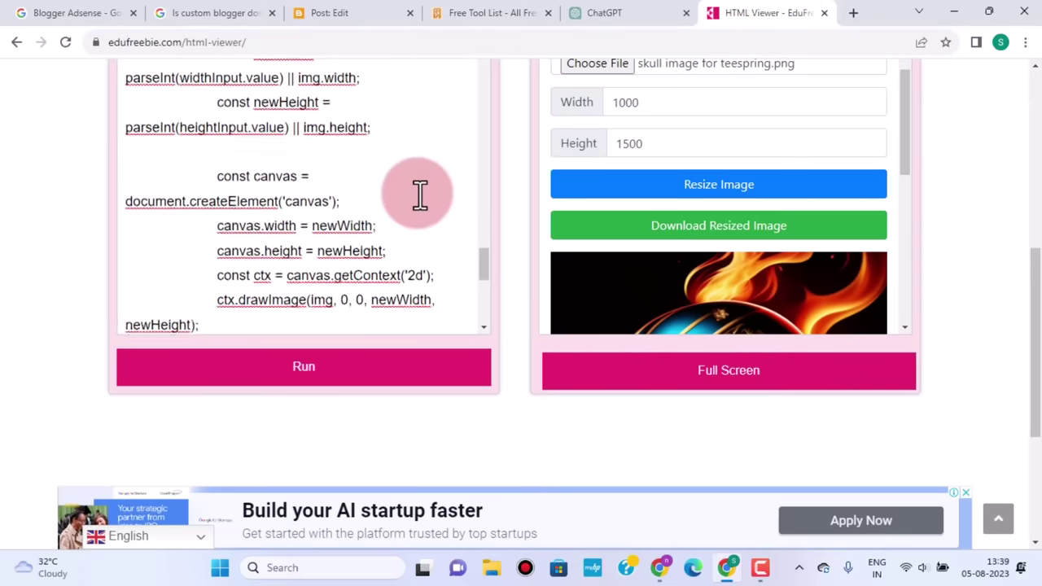
pyautogui.scroll(15, 419, 194)
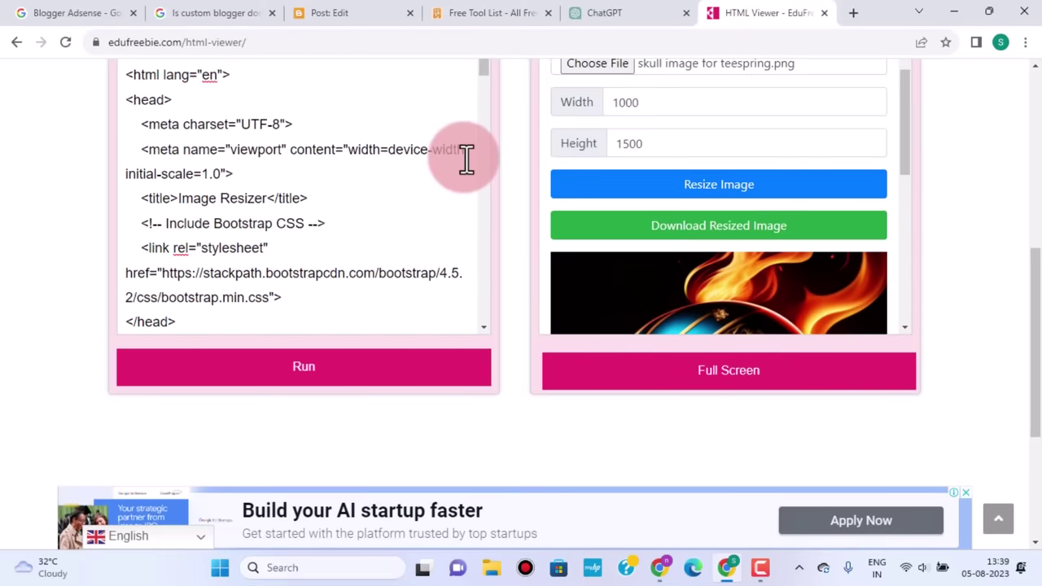
pyautogui.scroll(3, 466, 159)
pyautogui.scroll(-1, 322, 354)
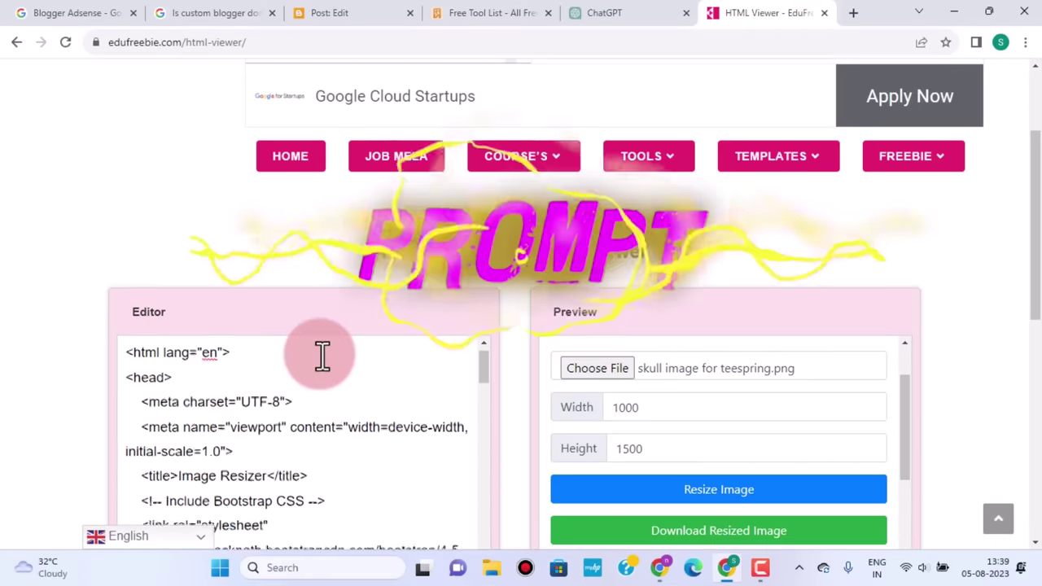
pyautogui.scroll(-10, 322, 355)
pyautogui.scroll(-5, 494, 358)
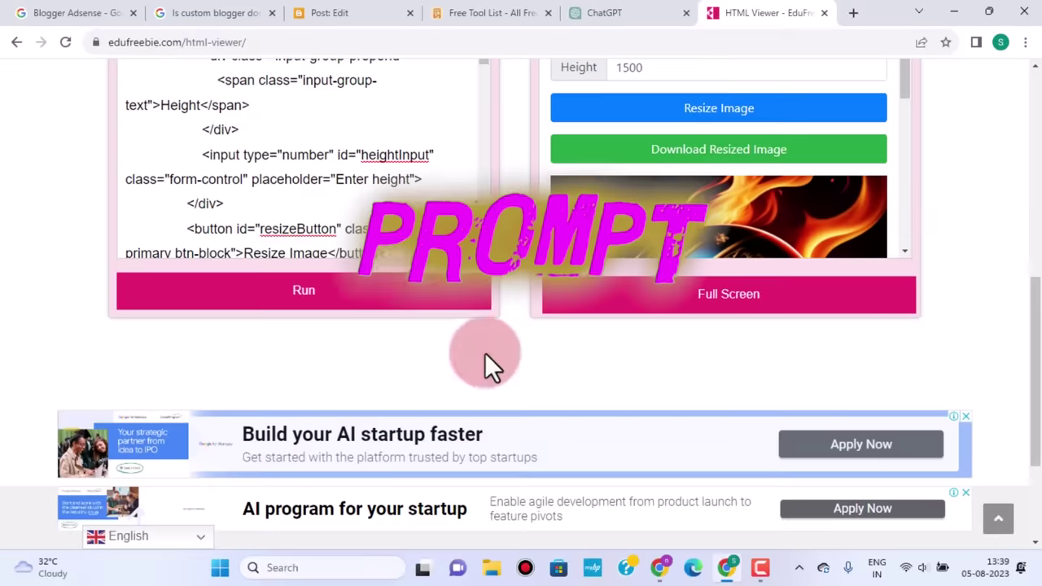
pyautogui.scroll(-15, 440, 234)
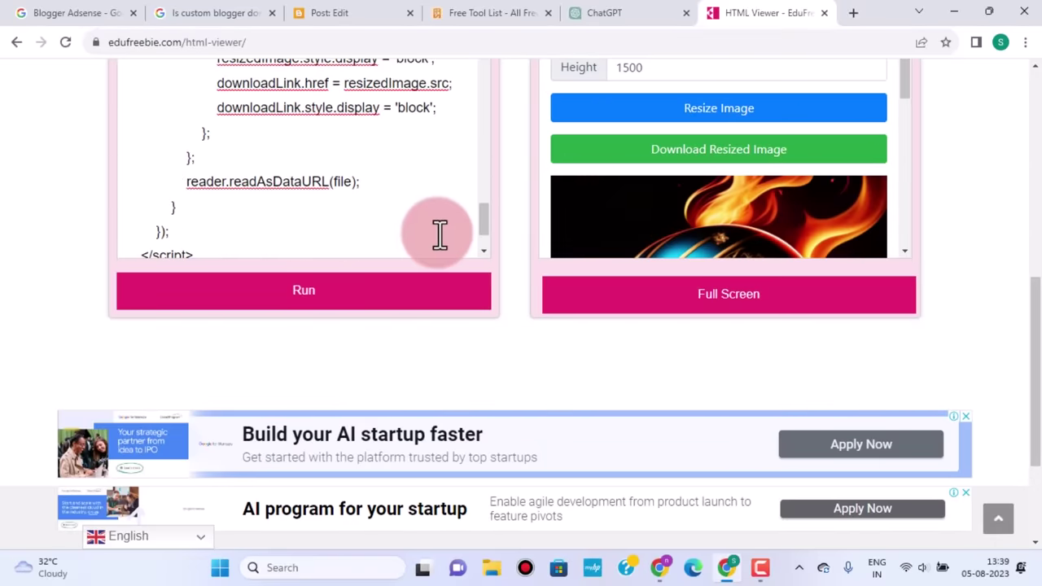
pyautogui.scroll(-2, 439, 234)
pyautogui.click(223, 233)
pyautogui.hotkey('ctrl', 'a')
pyautogui.press('BackSpace')
# Paste the copied Python code into the HTML Viewer's editor, run it, and view the preview
pyautogui.rightClick(146, 114)
pyautogui.click(190, 240)
pyautogui.click(796, 401)
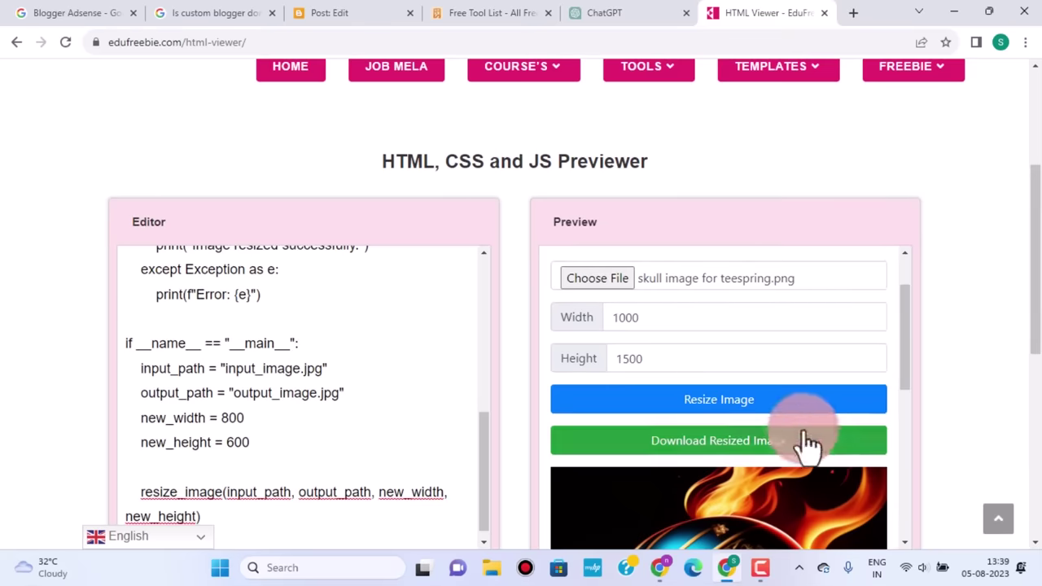
pyautogui.scroll(-3, 930, 389)
pyautogui.click(290, 362)
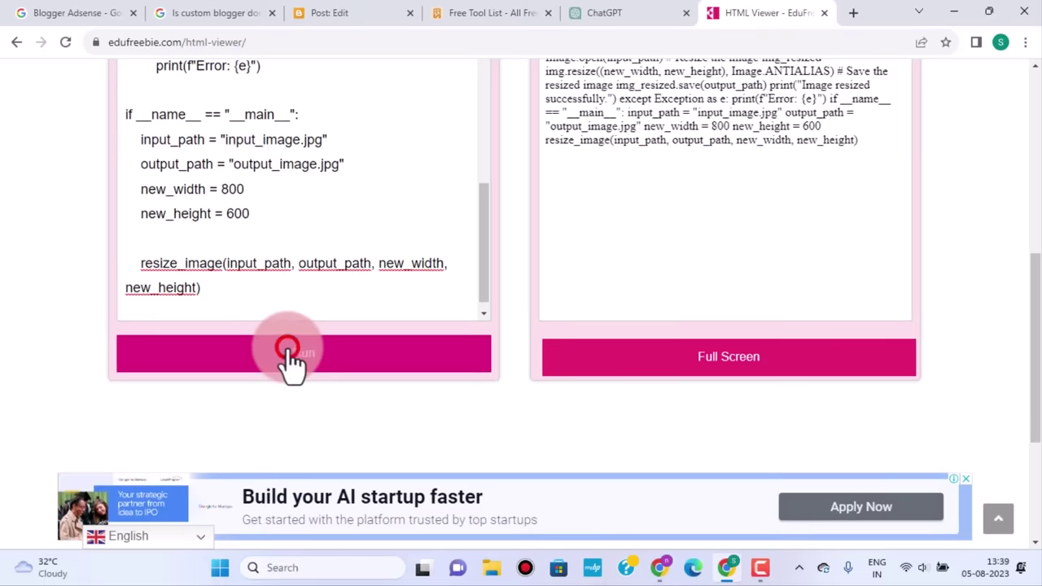
pyautogui.scroll(2, 902, 293)
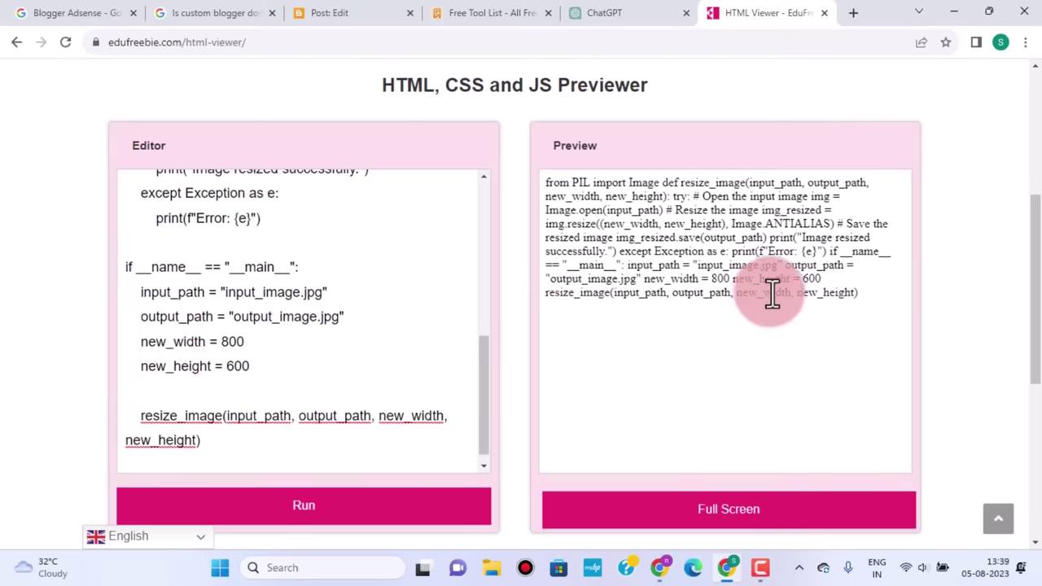
# Review ChatGPT's Python reply and the highlighted Image Resizer prompt in the Free Tool List, and switch to the Blogger post editor
pyautogui.click(638, 14)
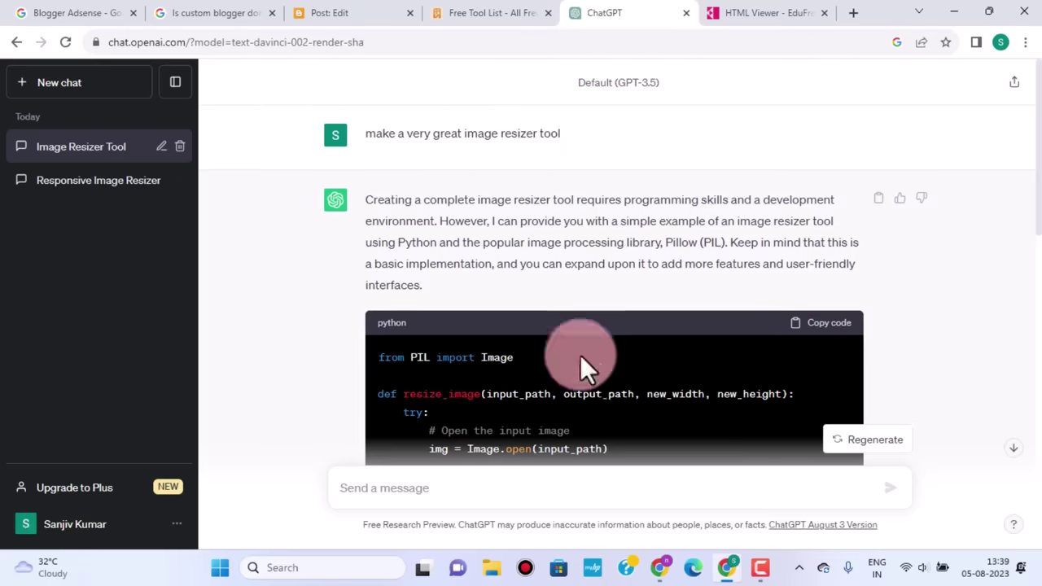
pyautogui.scroll(-5, 763, 380)
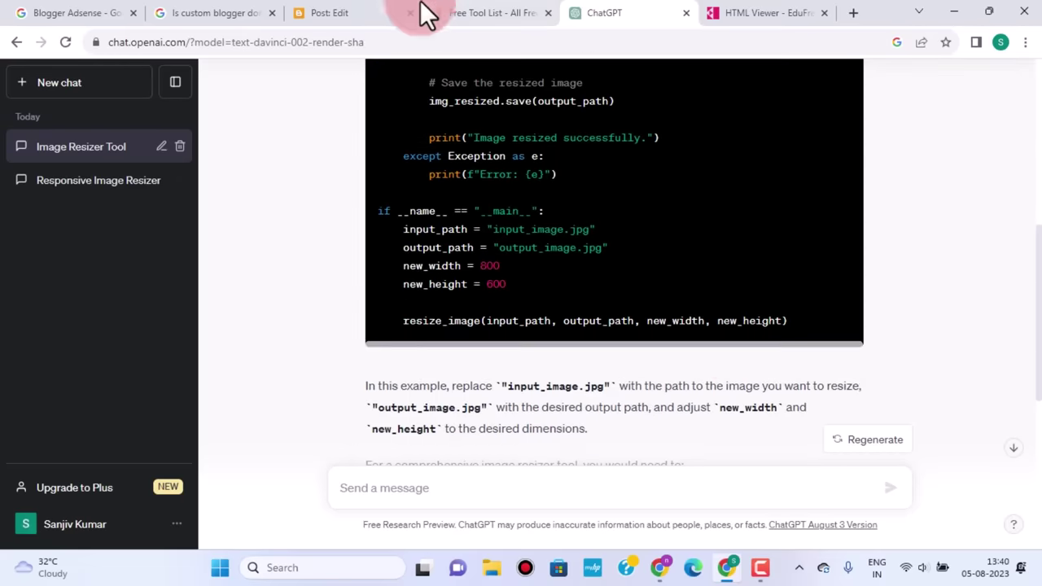
pyautogui.click(465, 14)
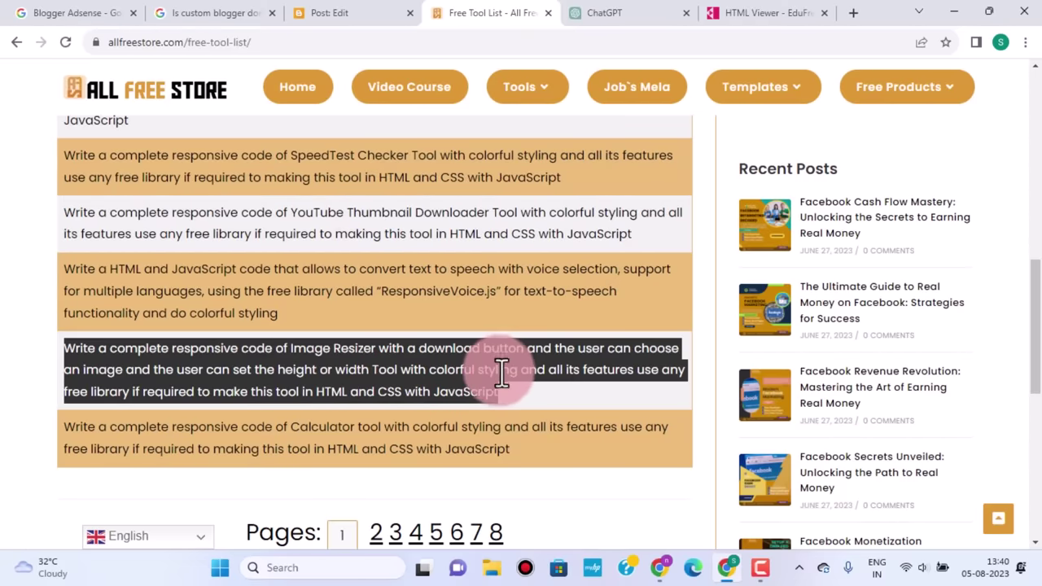
pyautogui.click(363, 15)
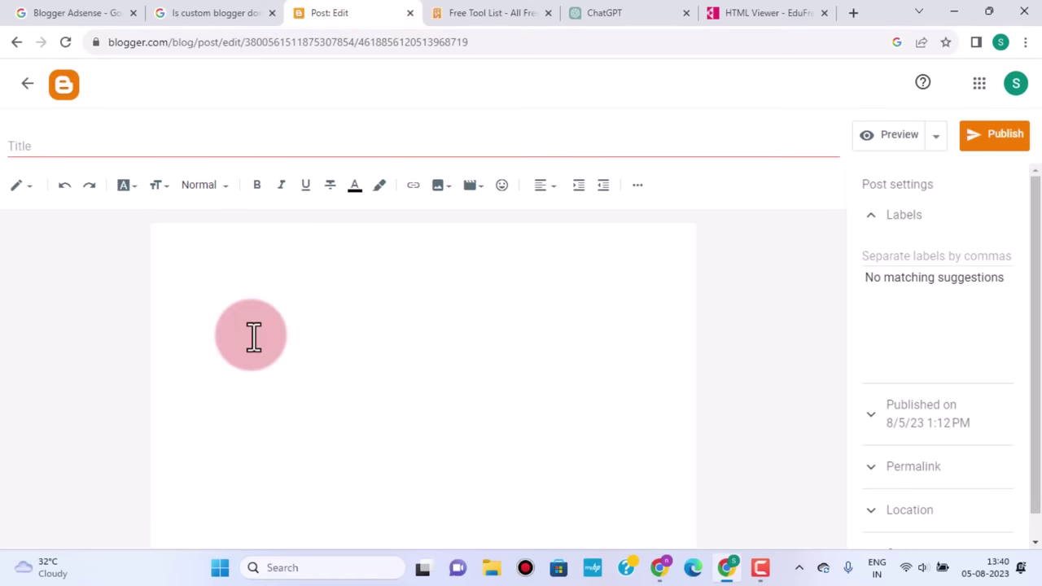
# Look over the Image Resizer prompt in the Free Tool List and the code in the HTML Viewer, and return to the Blogger post editor
pyautogui.click(498, 12)
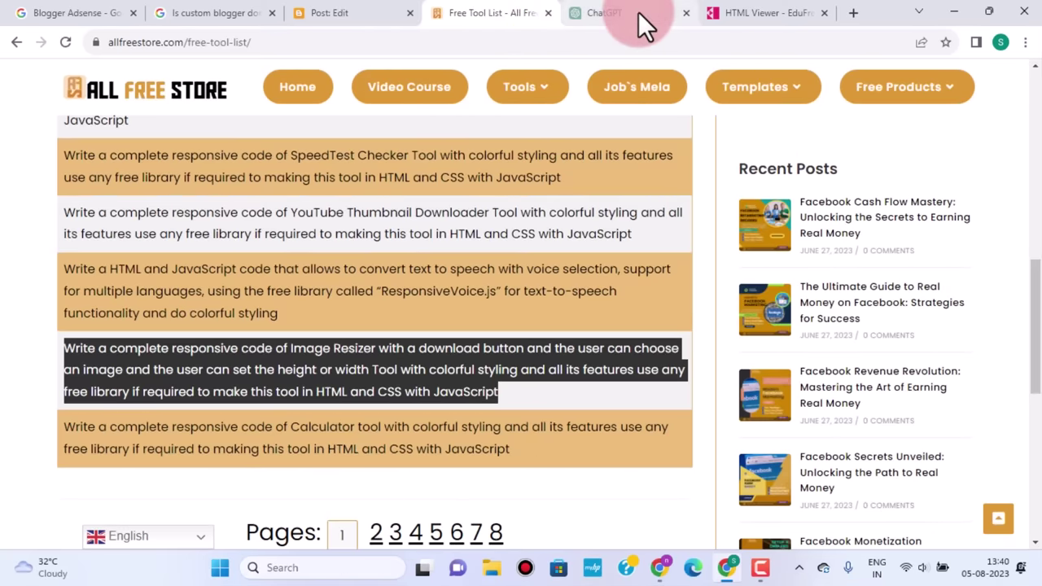
pyautogui.click(748, 13)
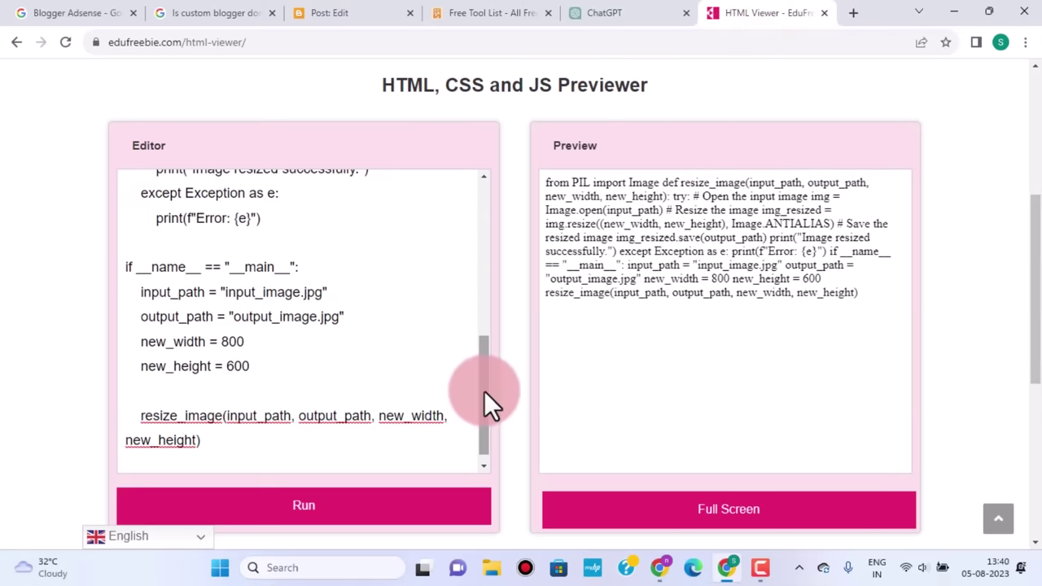
pyautogui.click(332, 11)
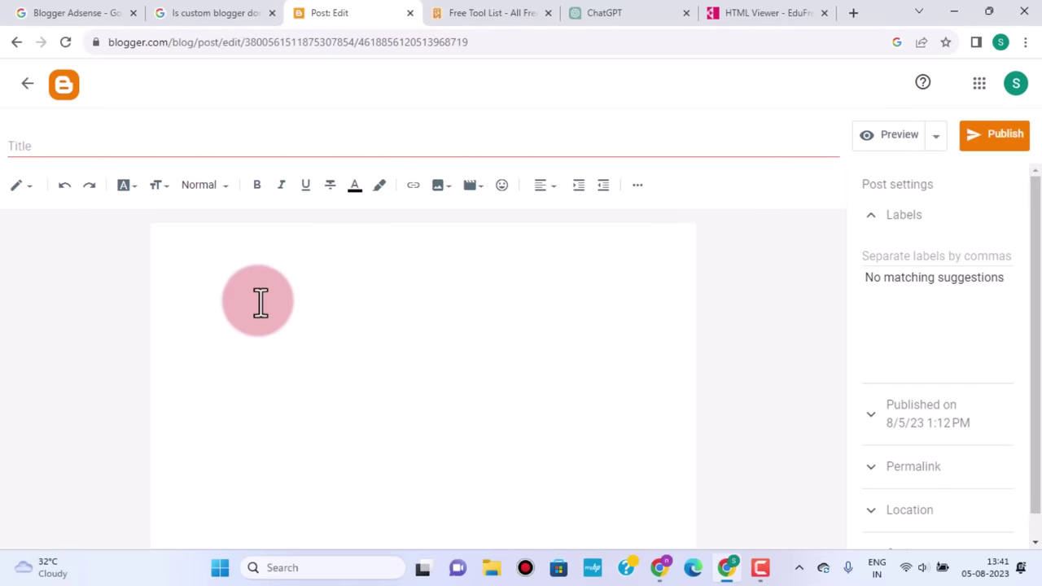
# Switch the blank Blogger post to HTML view and delete all of its placeholder code
pyautogui.click(31, 193)
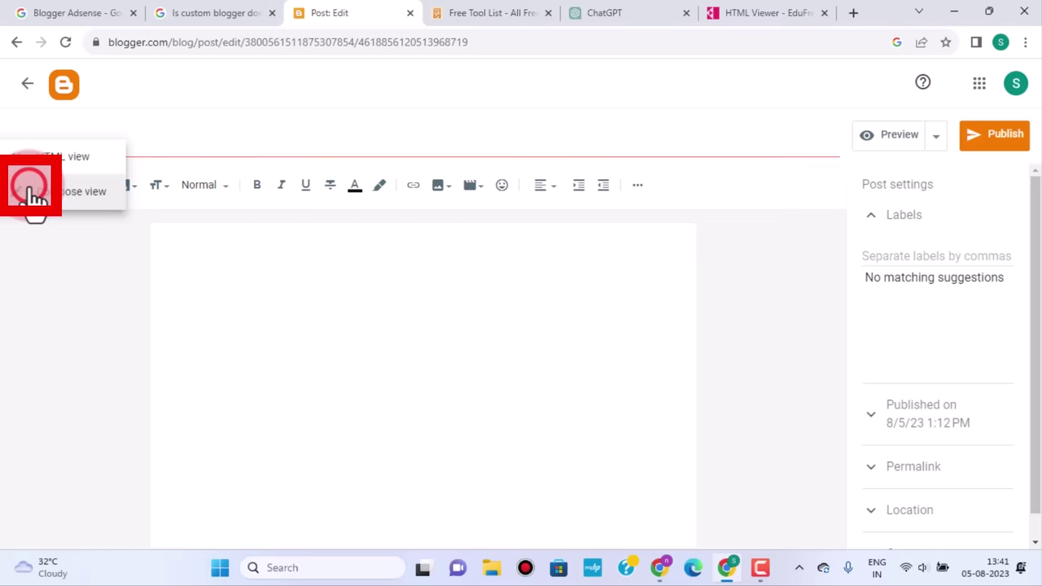
pyautogui.click(62, 156)
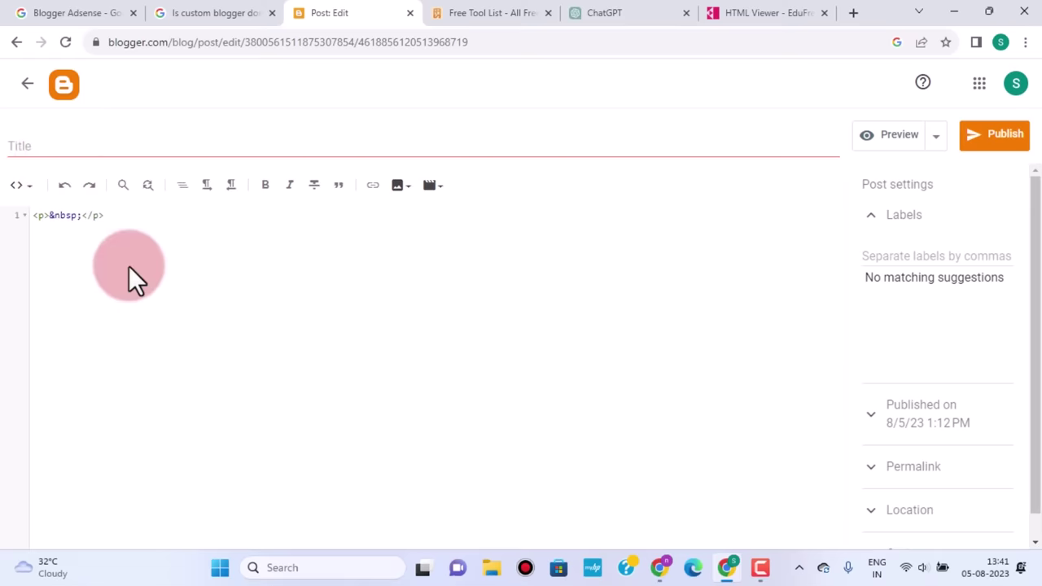
pyautogui.click(107, 217)
pyautogui.hotkey('ctrl', 'a')
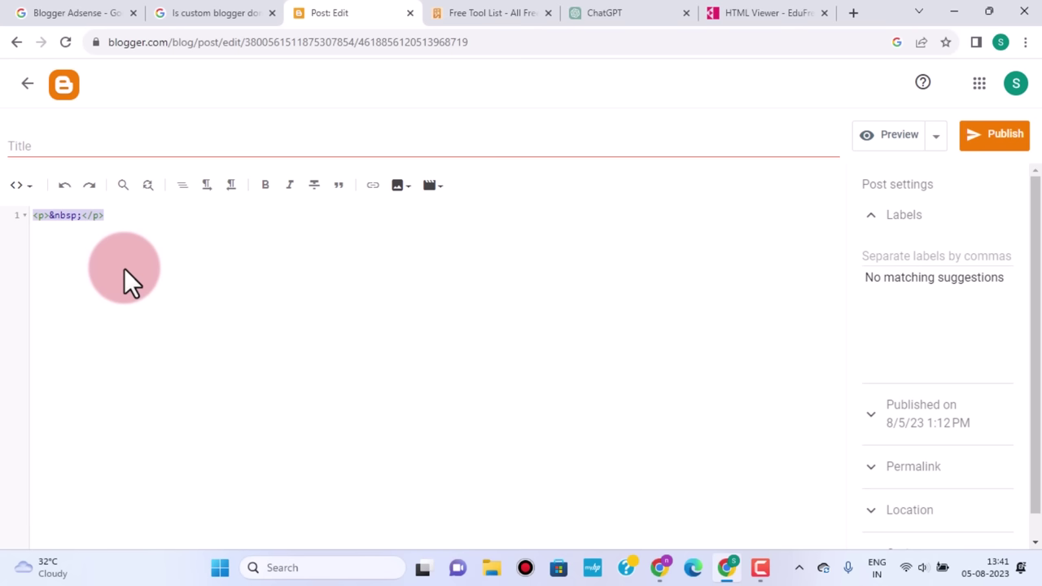
pyautogui.press('Delete')
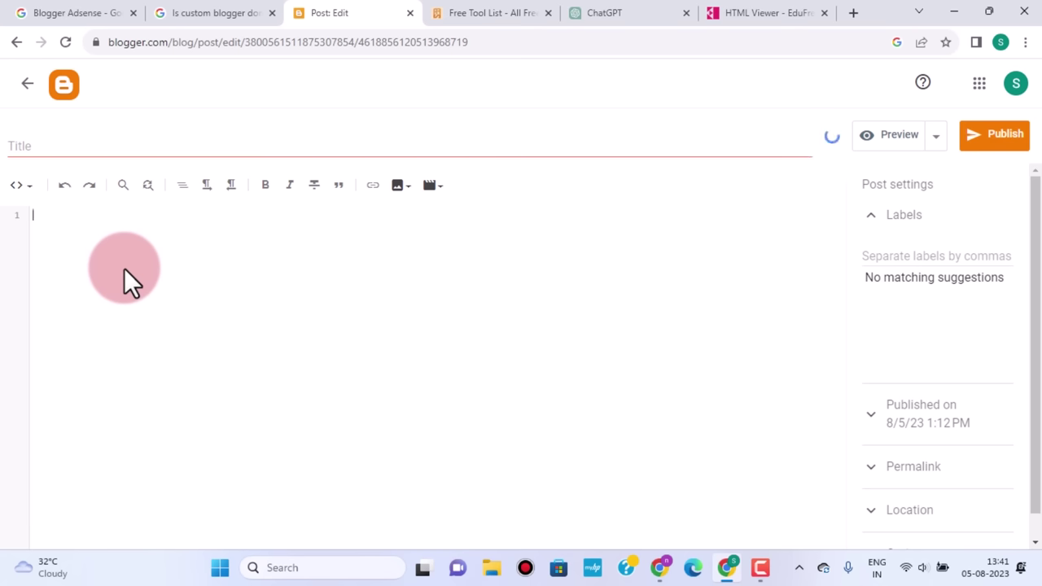
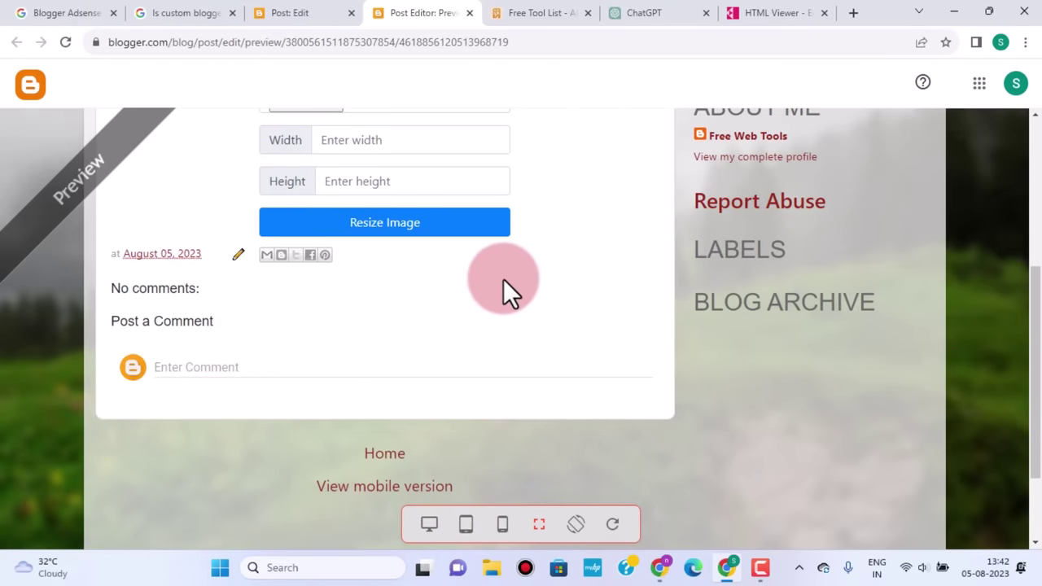
# Examine the Image Resizer post preview from the Free Web Tools header down to the page footer, including the sidebar
pyautogui.scroll(1, 496, 282)
pyautogui.scroll(5, 506, 302)
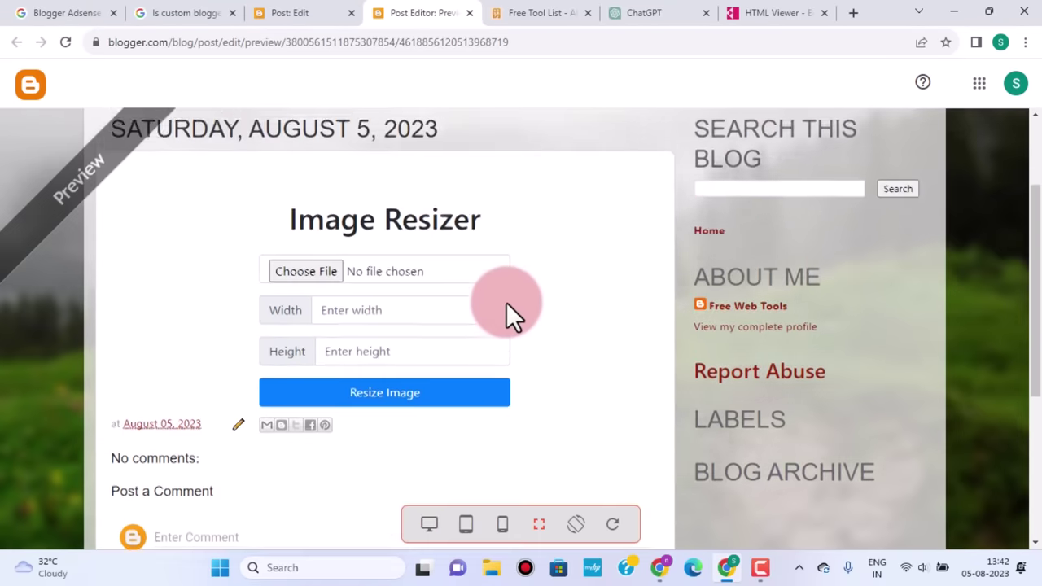
pyautogui.scroll(-4, 863, 431)
pyautogui.scroll(-3, 869, 449)
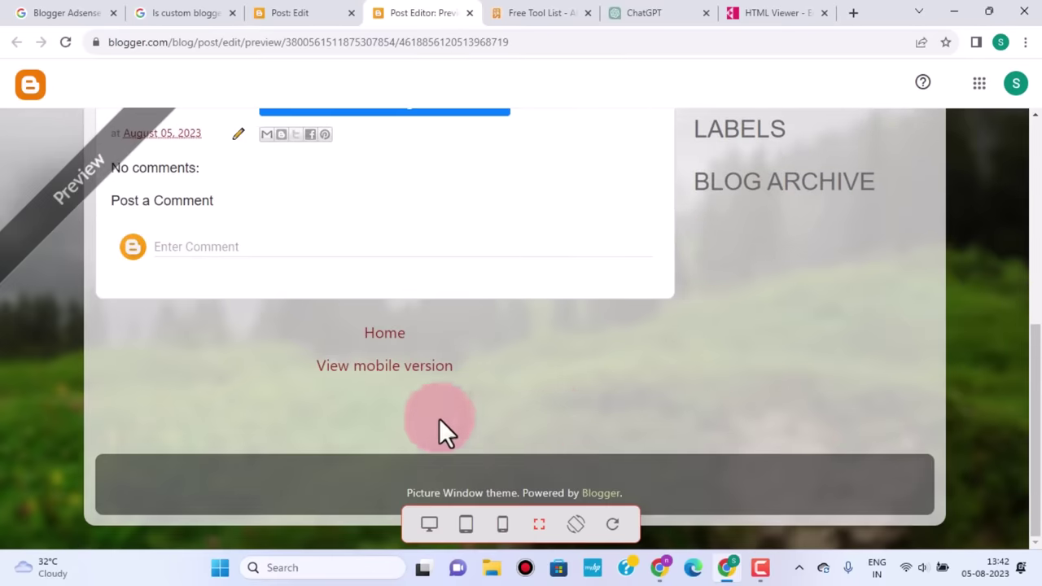
pyautogui.scroll(4, 860, 192)
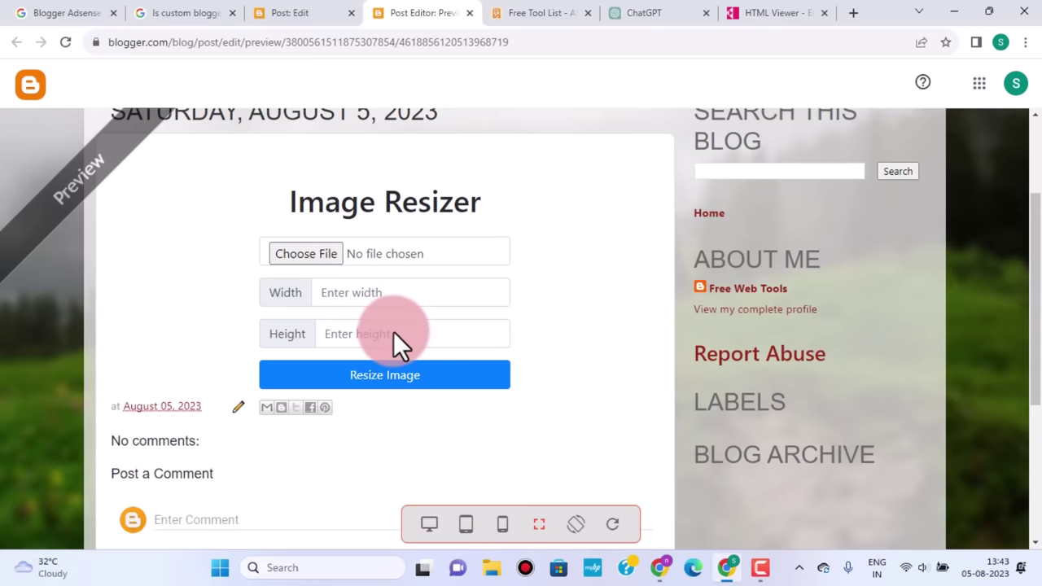
pyautogui.scroll(-3, 875, 368)
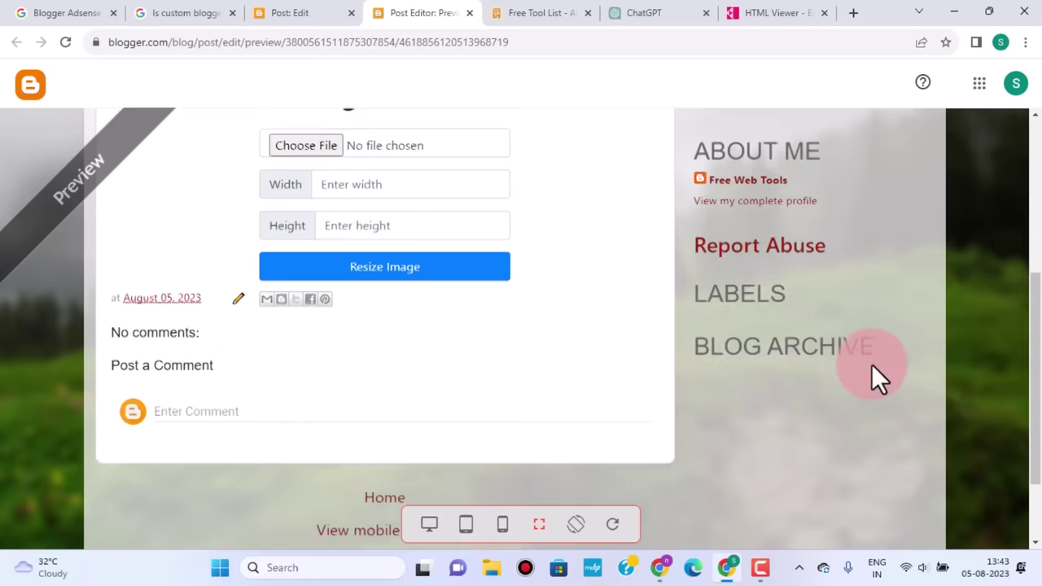
pyautogui.scroll(4, 851, 295)
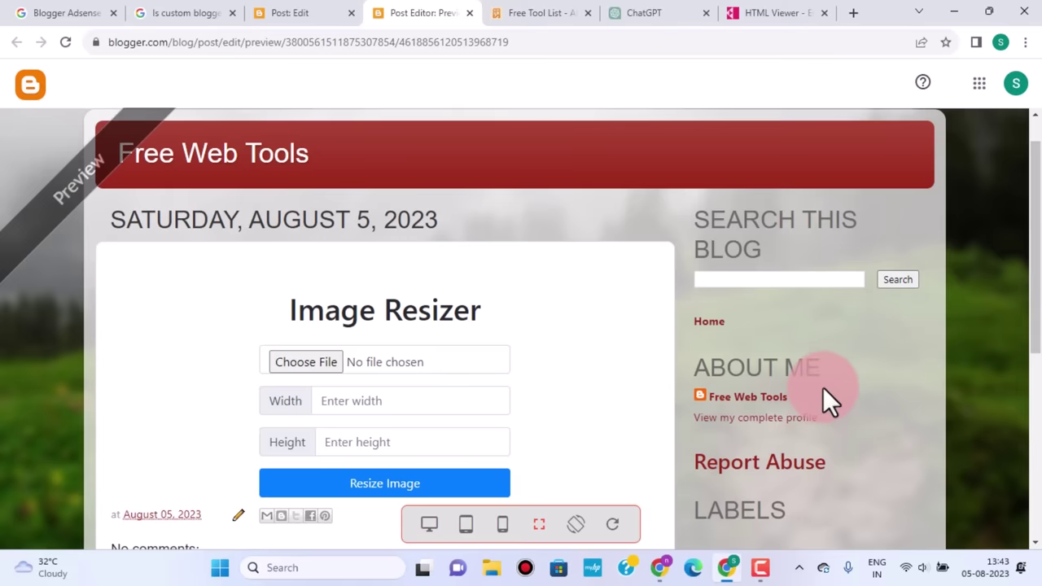
pyautogui.scroll(-2, 820, 386)
pyautogui.scroll(-2, 819, 379)
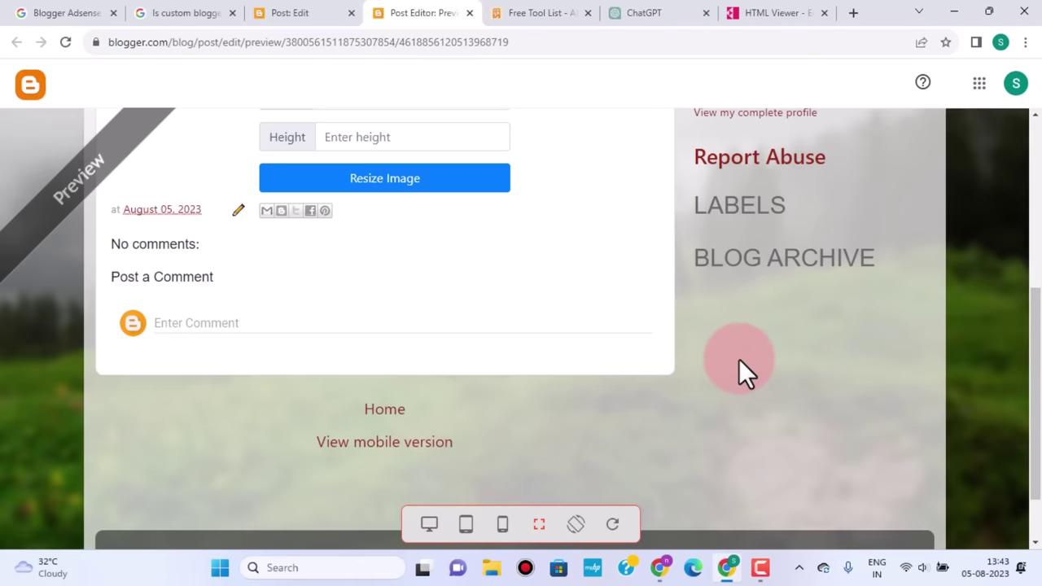
pyautogui.scroll(1, 616, 314)
pyautogui.scroll(4, 615, 314)
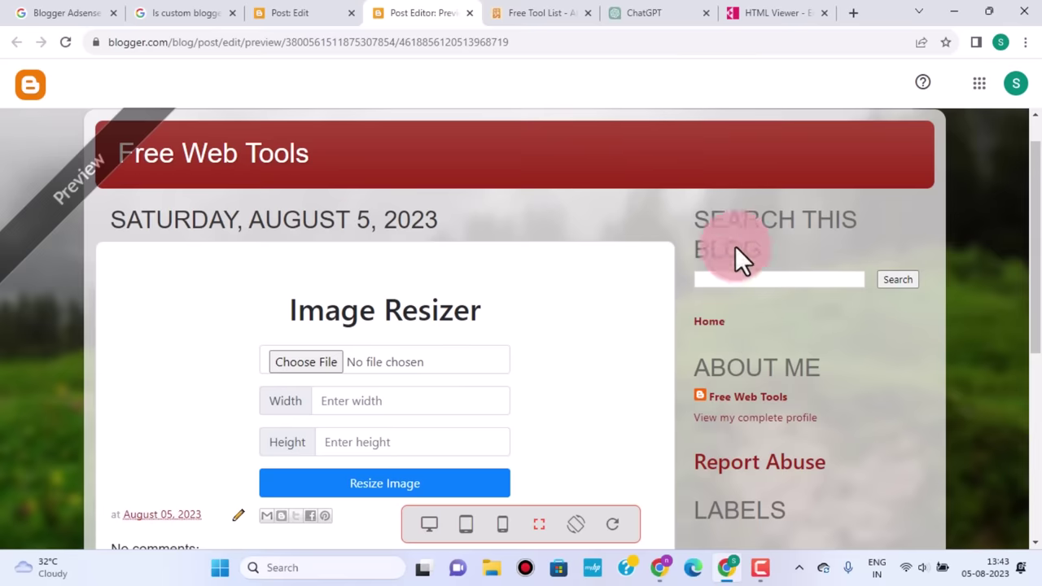
# Check the start of the Free Tool List, and return to the post preview to examine the sidebar and the area below the post
pyautogui.hotkey('ctrl', 'Tab')
pyautogui.scroll(6, 532, 268)
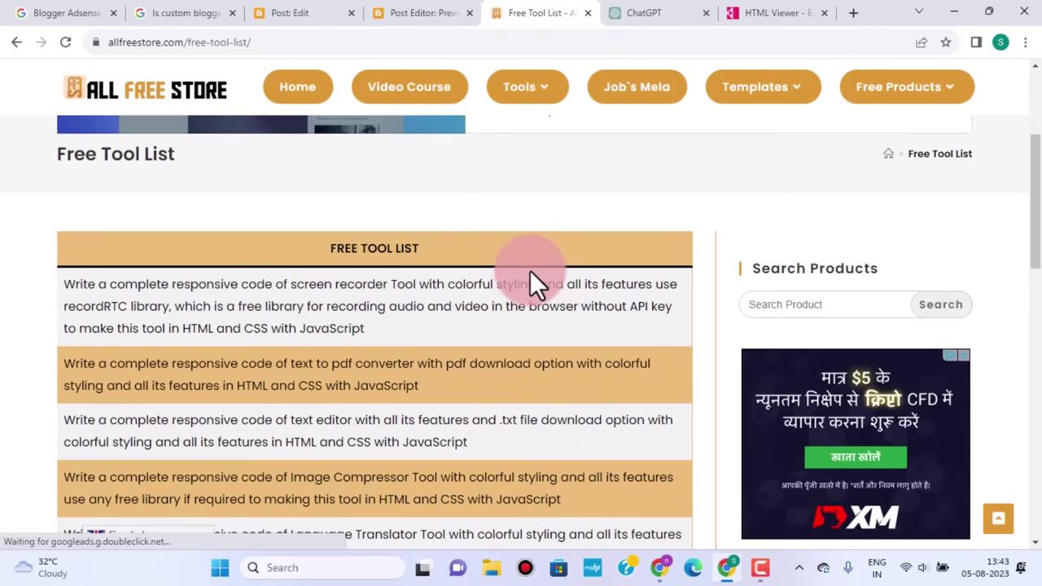
pyautogui.click(389, 17)
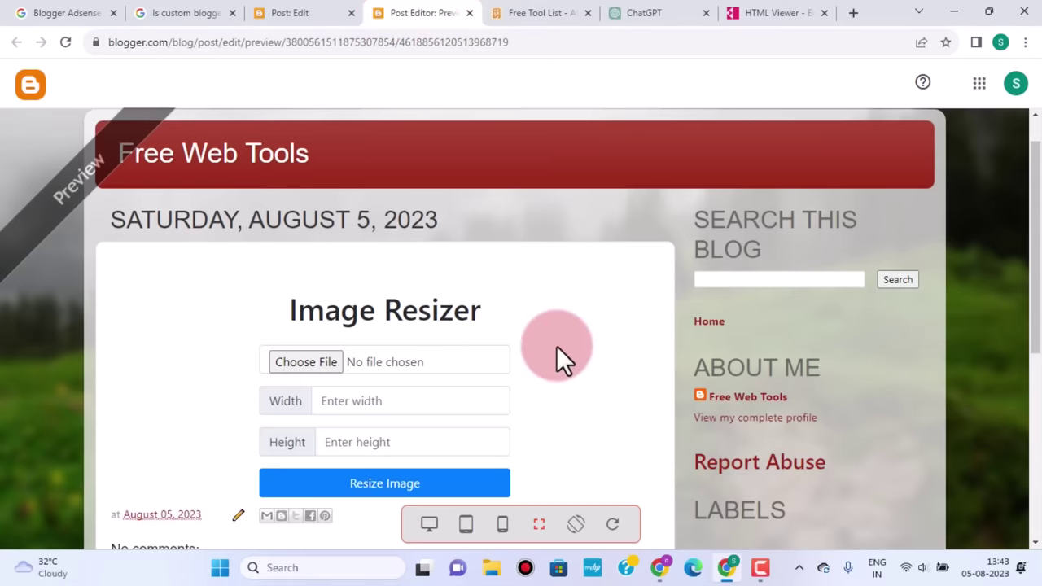
pyautogui.scroll(-5, 555, 345)
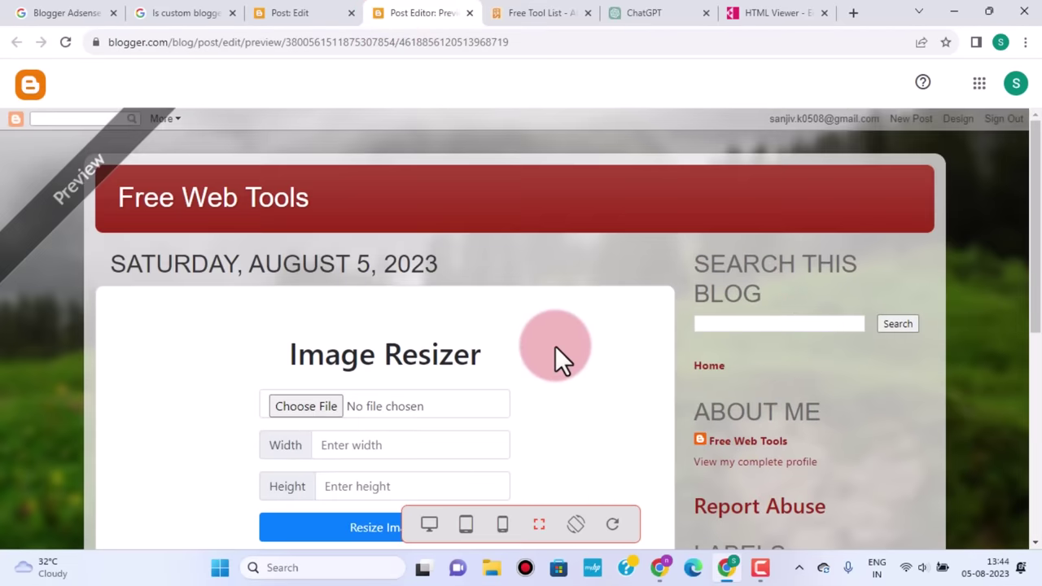
pyautogui.scroll(-1, 642, 334)
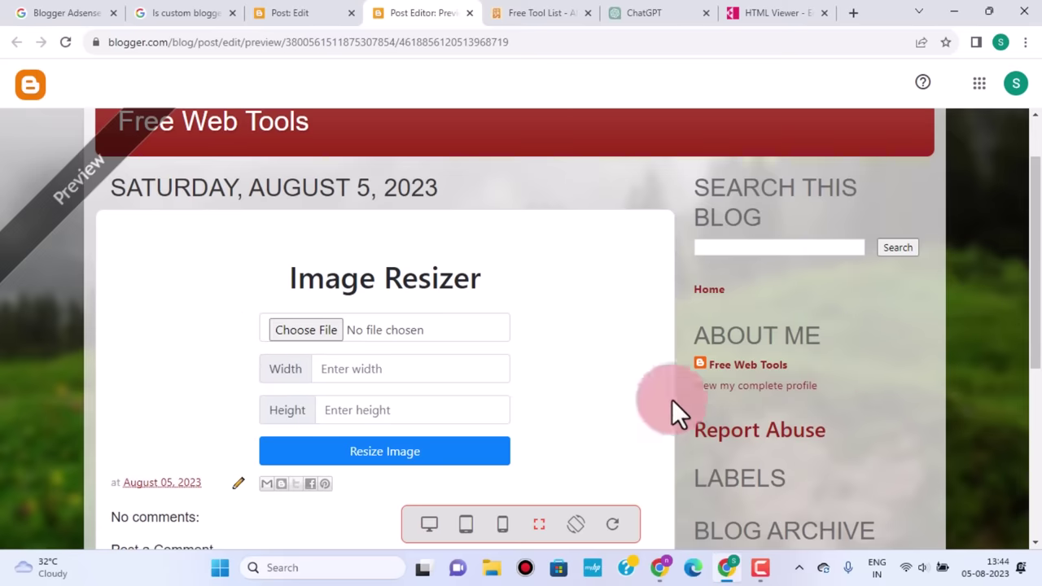
pyautogui.scroll(-2, 813, 409)
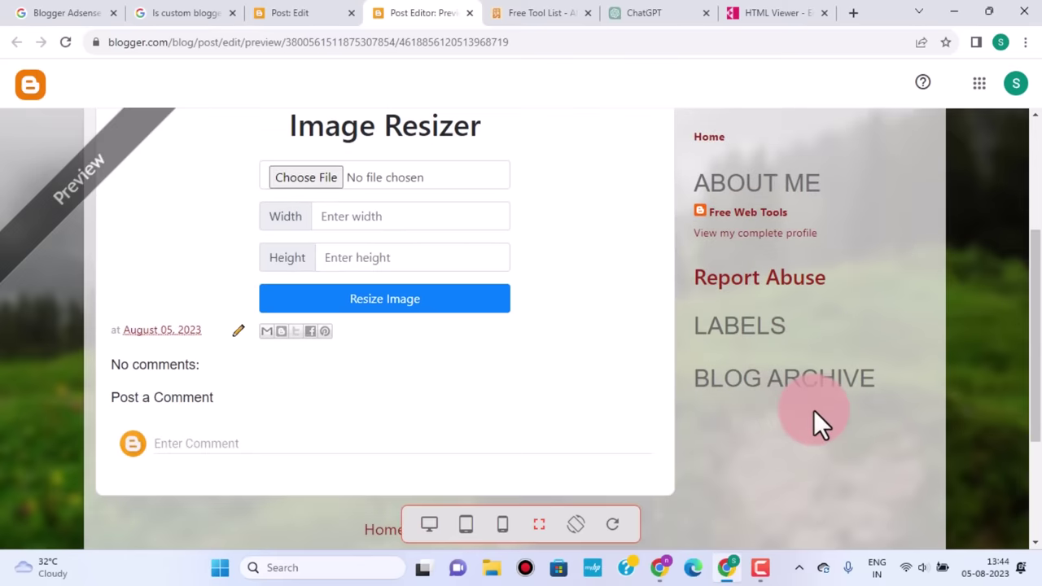
pyautogui.scroll(-1, 808, 414)
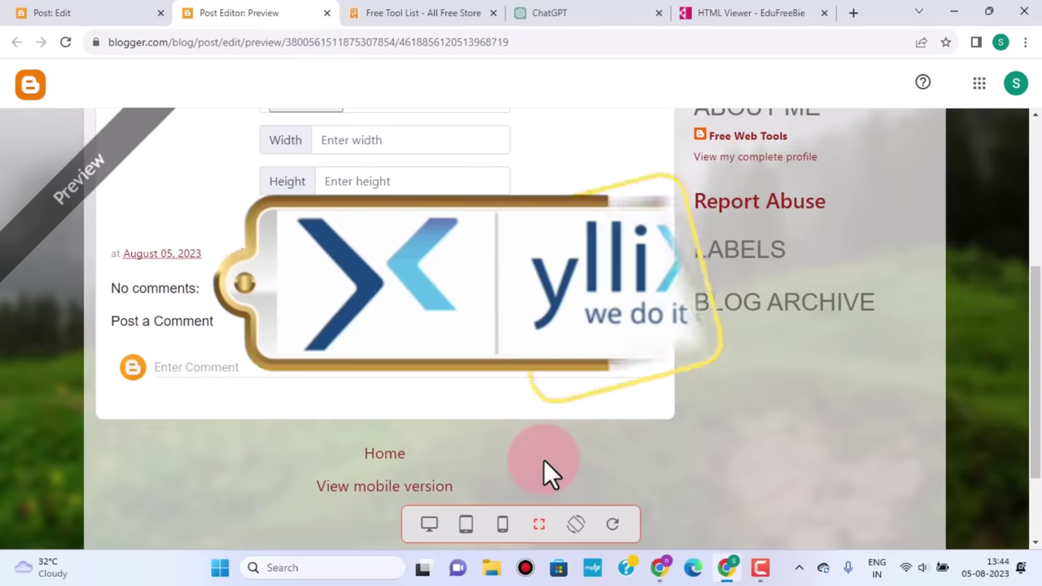
pyautogui.scroll(1, 570, 462)
pyautogui.scroll(2, 602, 464)
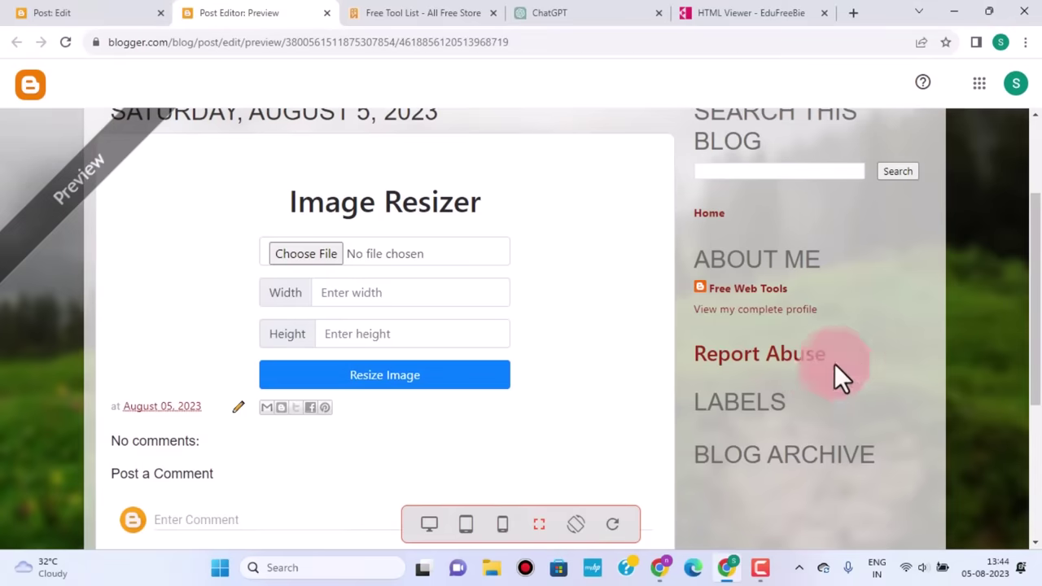
pyautogui.scroll(-1, 804, 445)
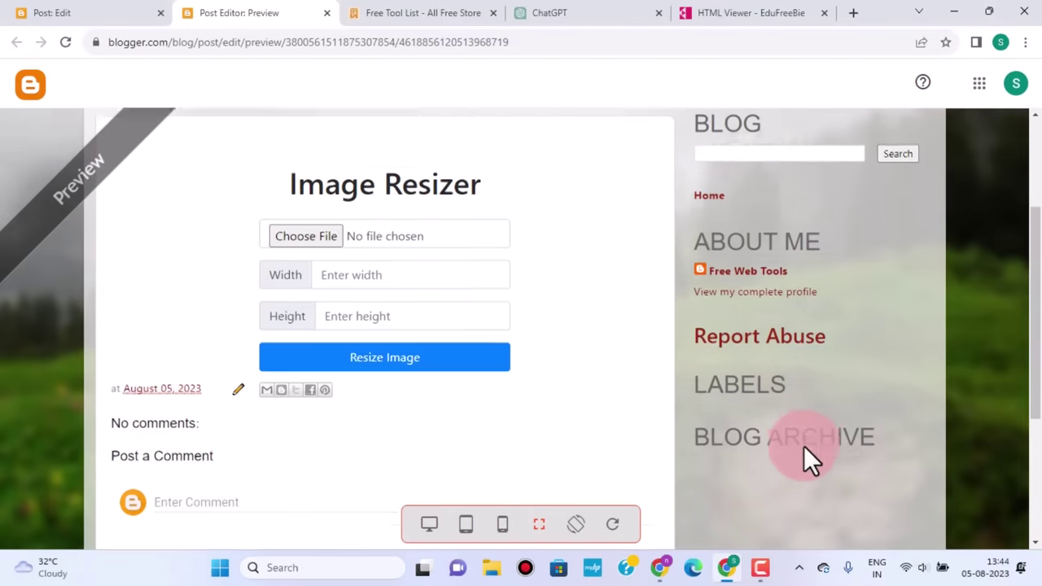
pyautogui.scroll(-2, 814, 432)
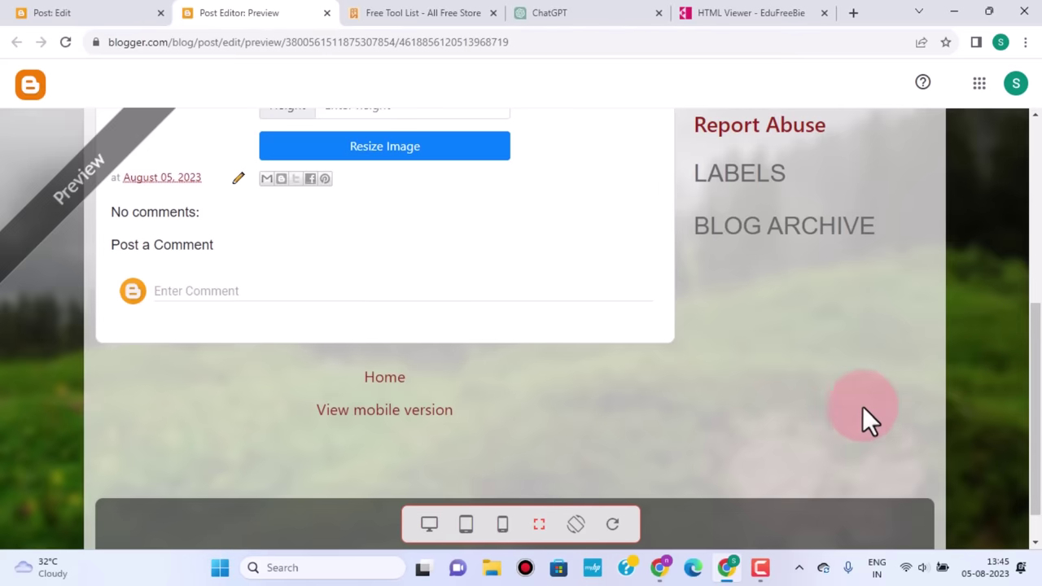
# Open the ylliX website, review its publisher benefits and advertisers, and go to the publisher account creation page
pyautogui.click(711, 459)
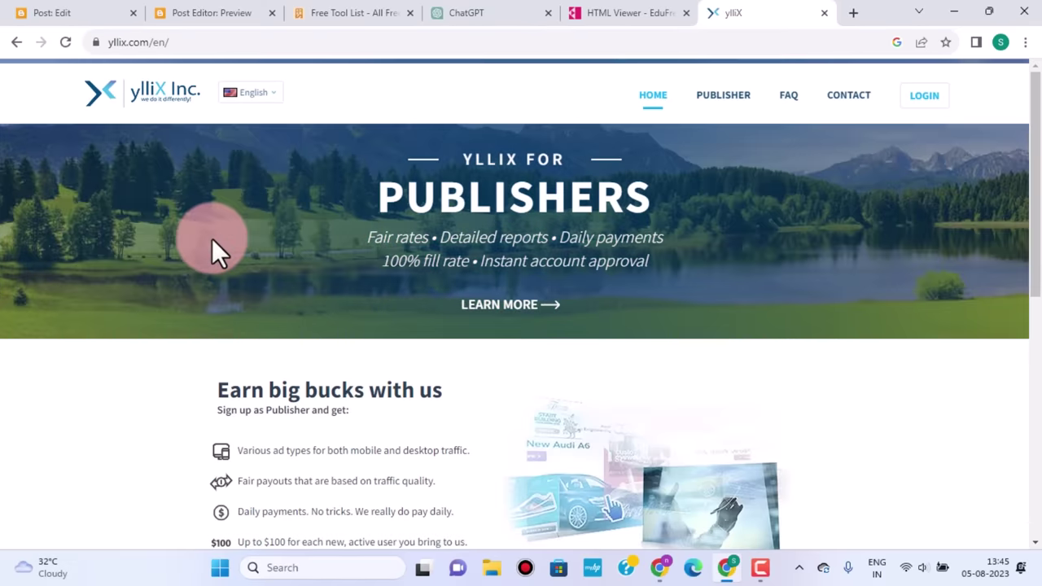
pyautogui.scroll(-2, 228, 310)
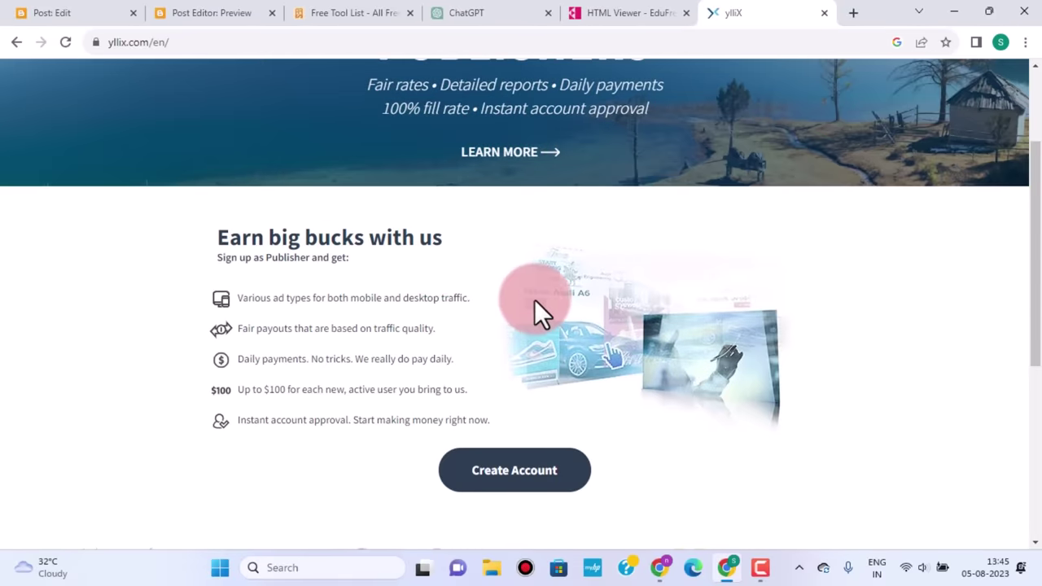
pyautogui.scroll(-1, 530, 299)
pyautogui.scroll(-1, 530, 301)
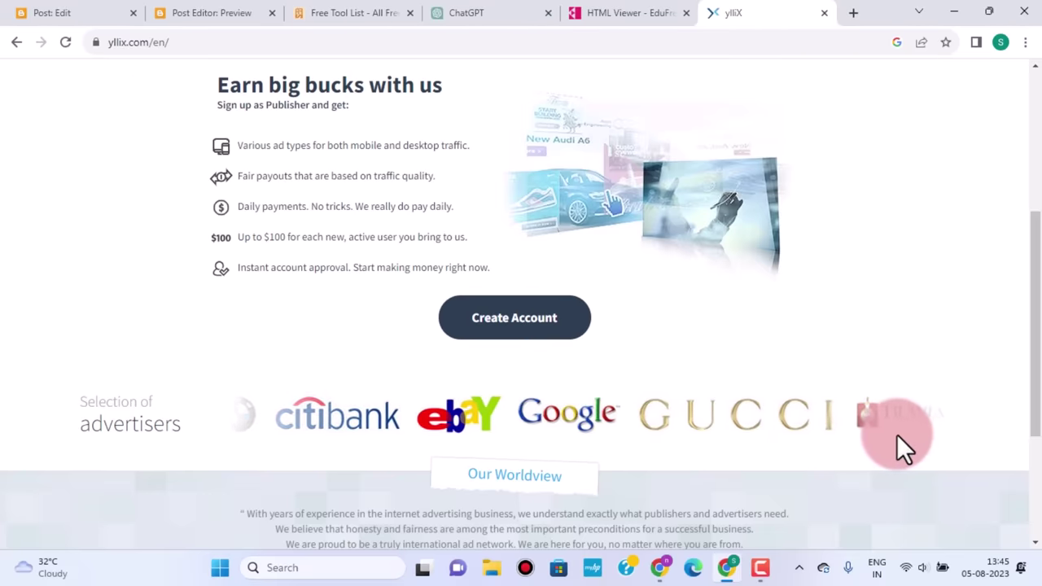
pyautogui.scroll(-2, 901, 427)
pyautogui.scroll(4, 901, 427)
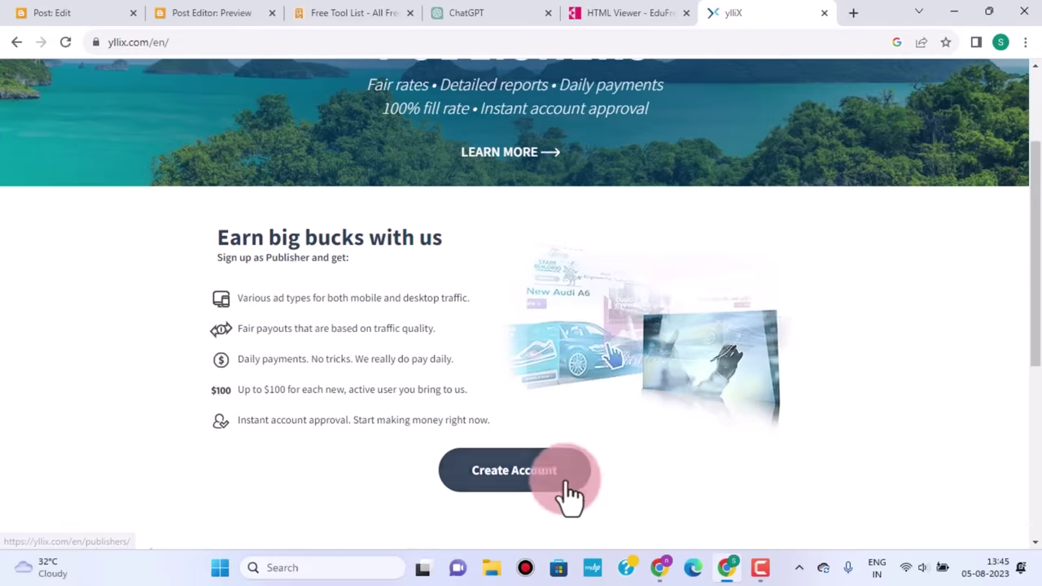
pyautogui.click(570, 493)
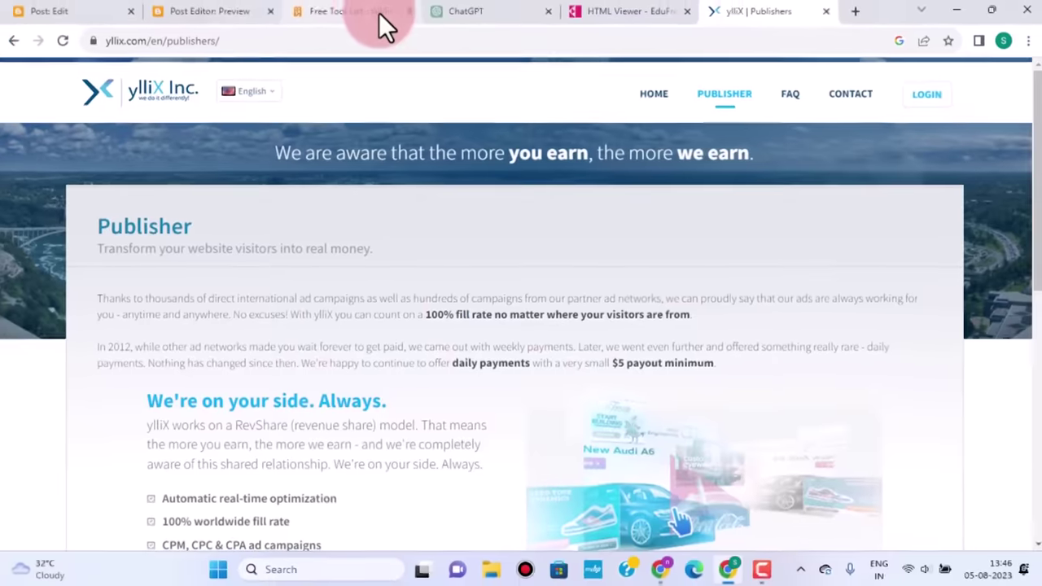
# Return to the ylliX publisher page, create an account with title Mr., first name, last name and e-mail, and close the confirmation
pyautogui.click(210, 12)
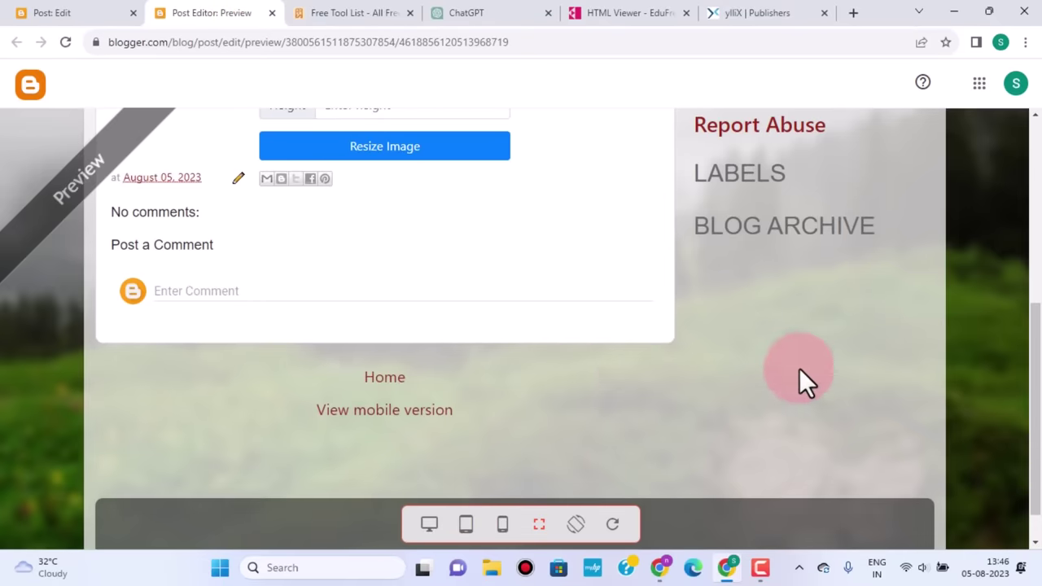
pyautogui.click(749, 12)
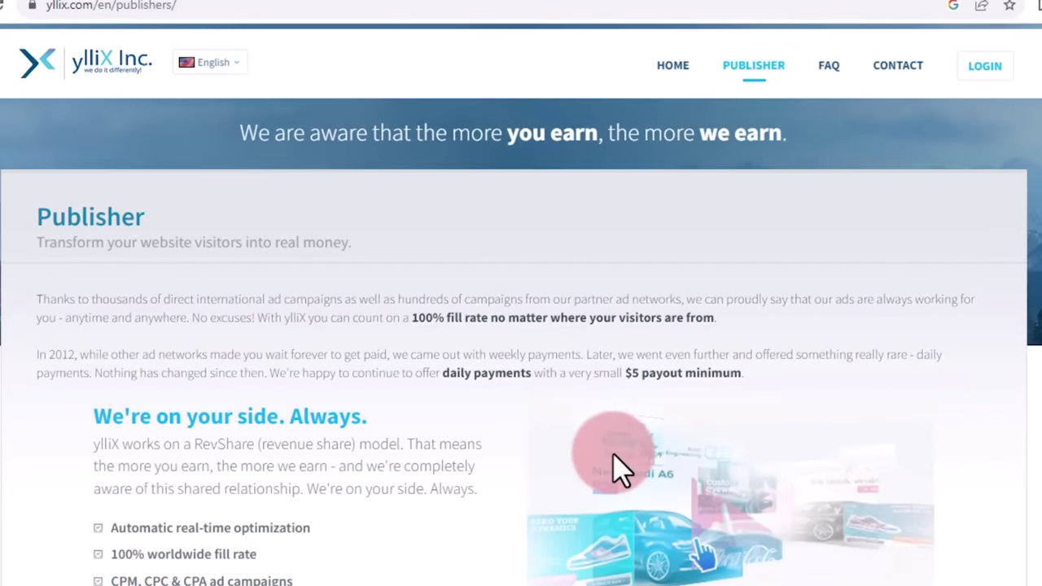
pyautogui.scroll(-6, 616, 465)
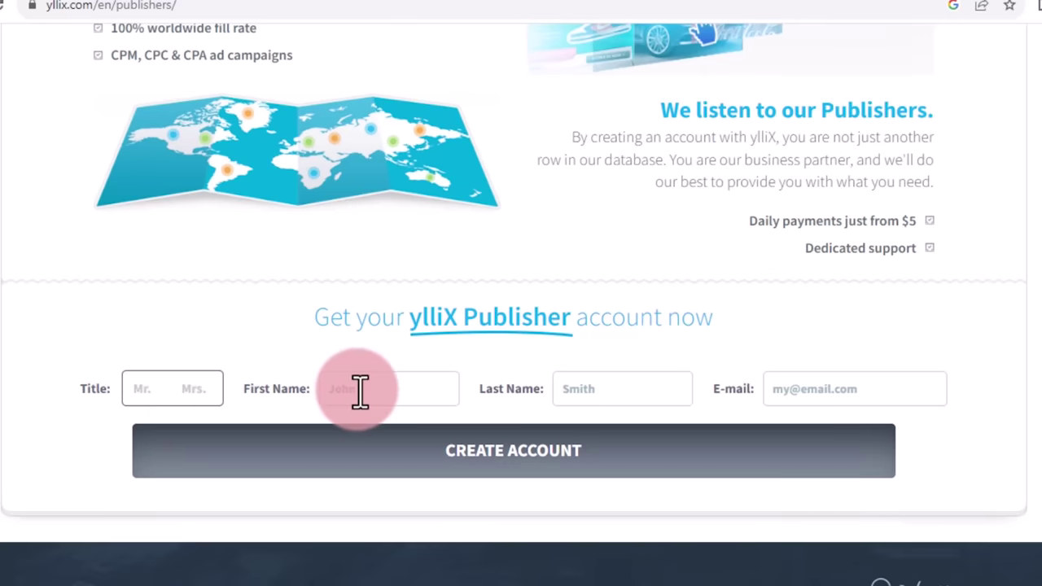
pyautogui.click(604, 403)
pyautogui.click(799, 388)
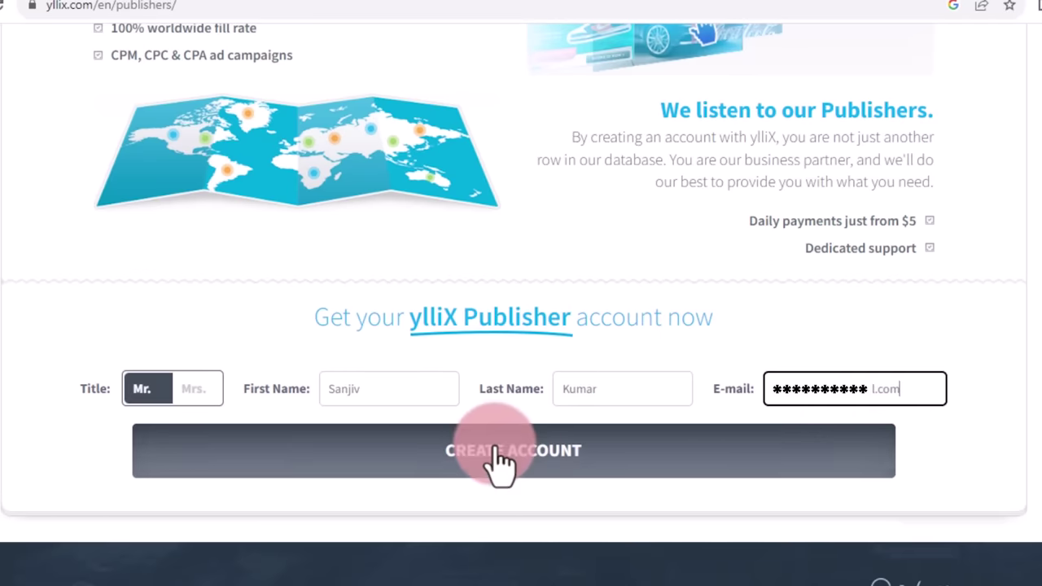
pyautogui.click(493, 454)
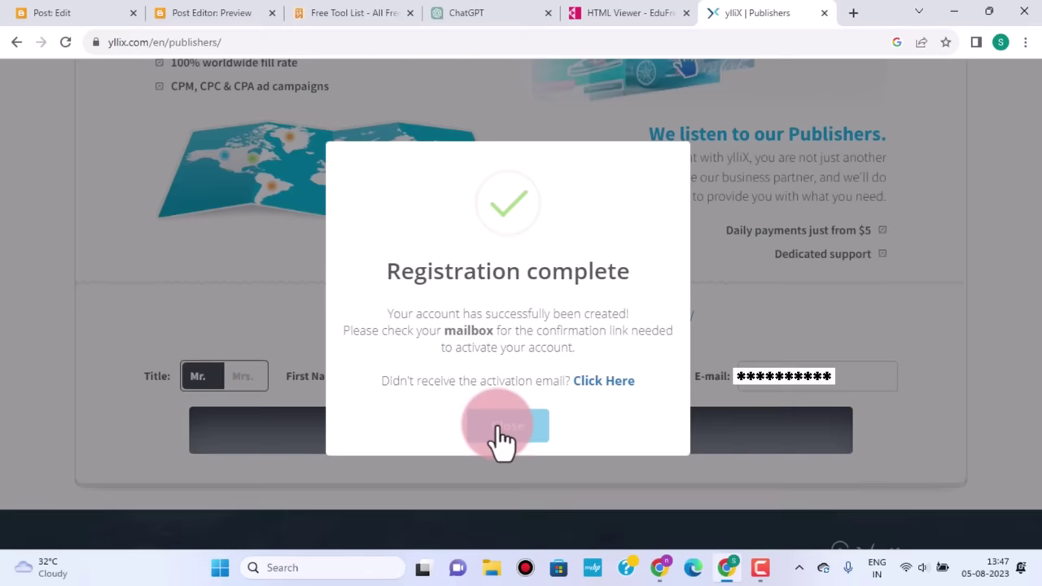
pyautogui.click(502, 440)
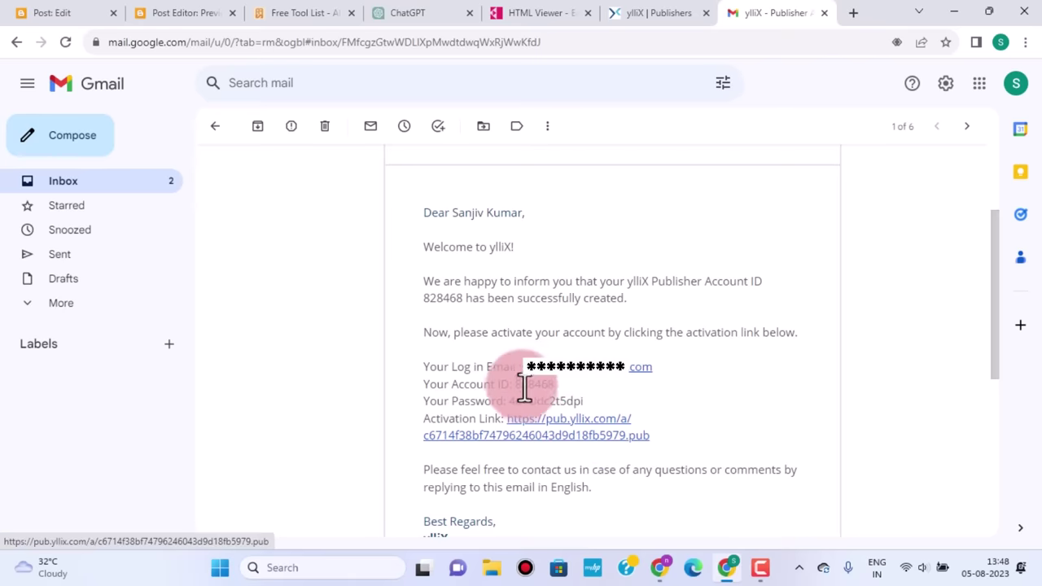
# Activate the ylliX publisher account through the link in the welcome e-mail and log in with the account password
pyautogui.click(584, 431)
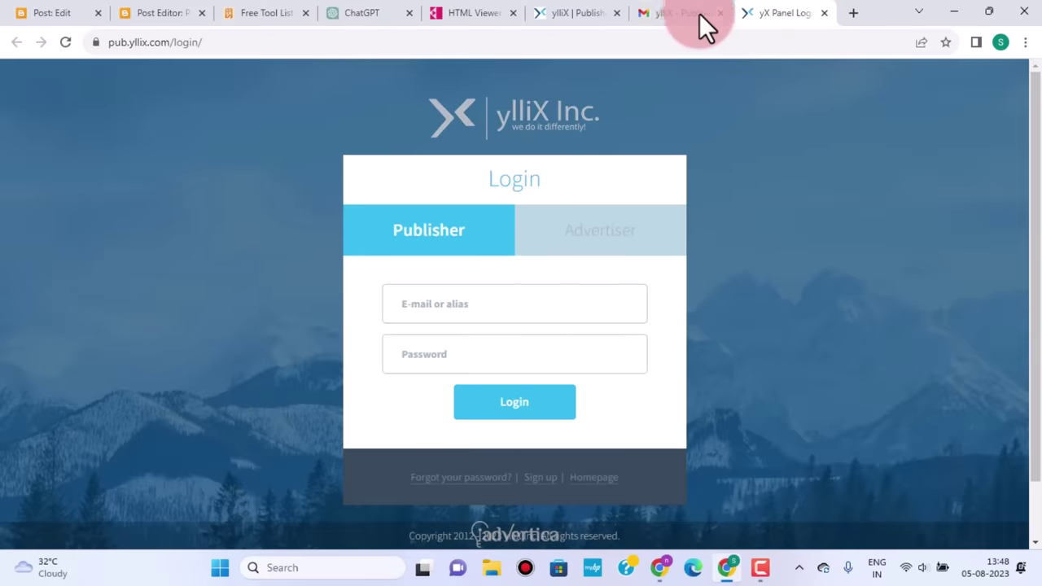
pyautogui.click(442, 358)
pyautogui.click(536, 421)
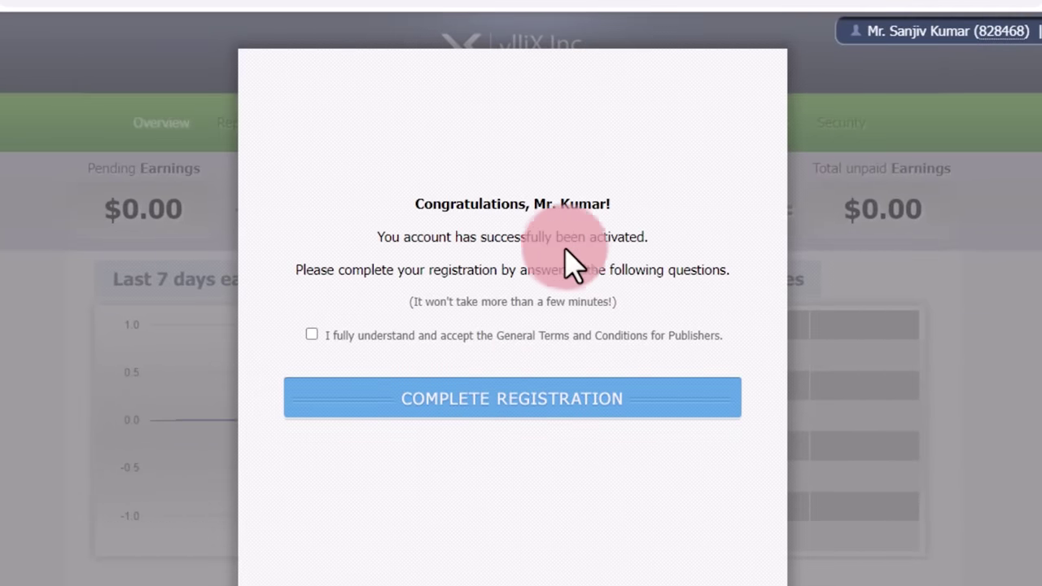
# Accept the General Terms and Conditions for Publishers and complete the registration
pyautogui.click(311, 336)
pyautogui.click(535, 405)
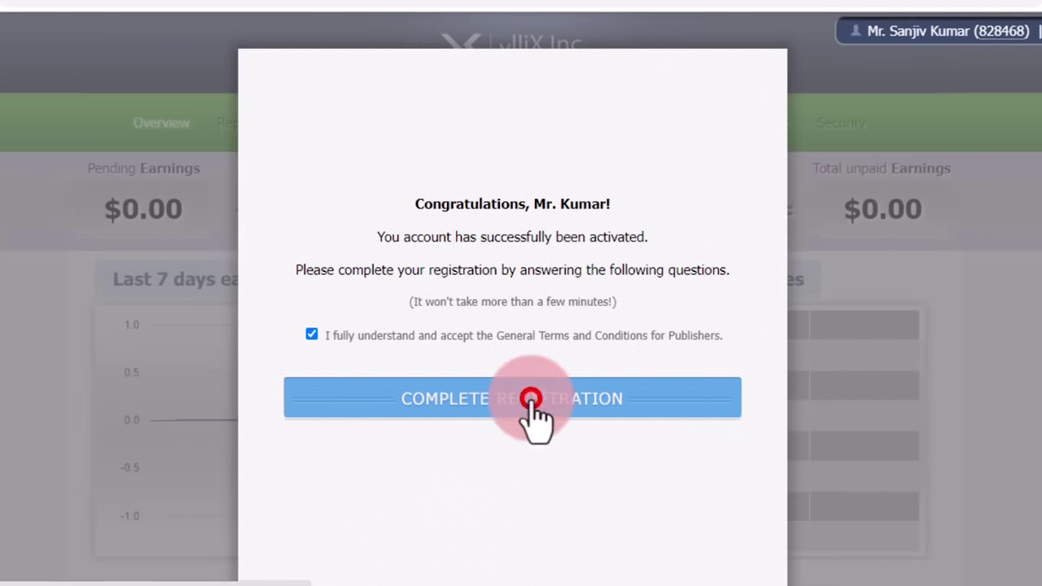
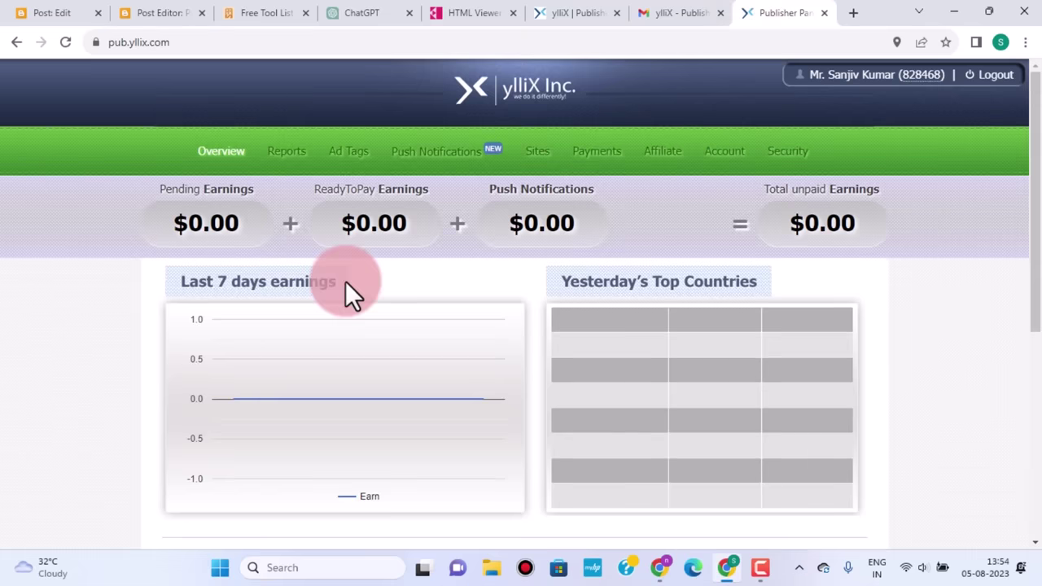
# Generate a ylliX banner ad tag with website type Mainstream (non-adult) and format 728x90
pyautogui.click(372, 224)
pyautogui.click(349, 153)
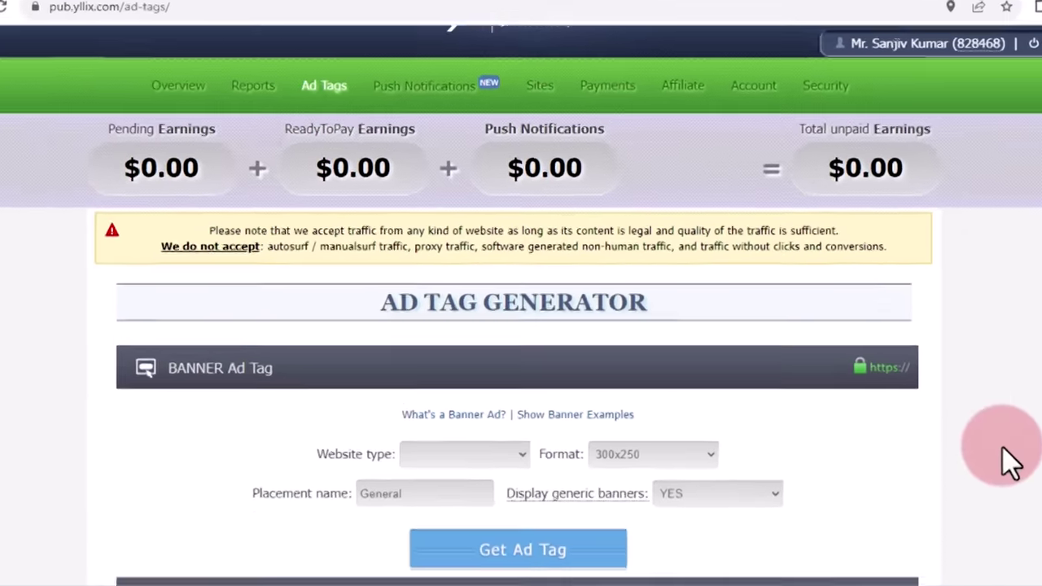
pyautogui.scroll(-5, 1009, 461)
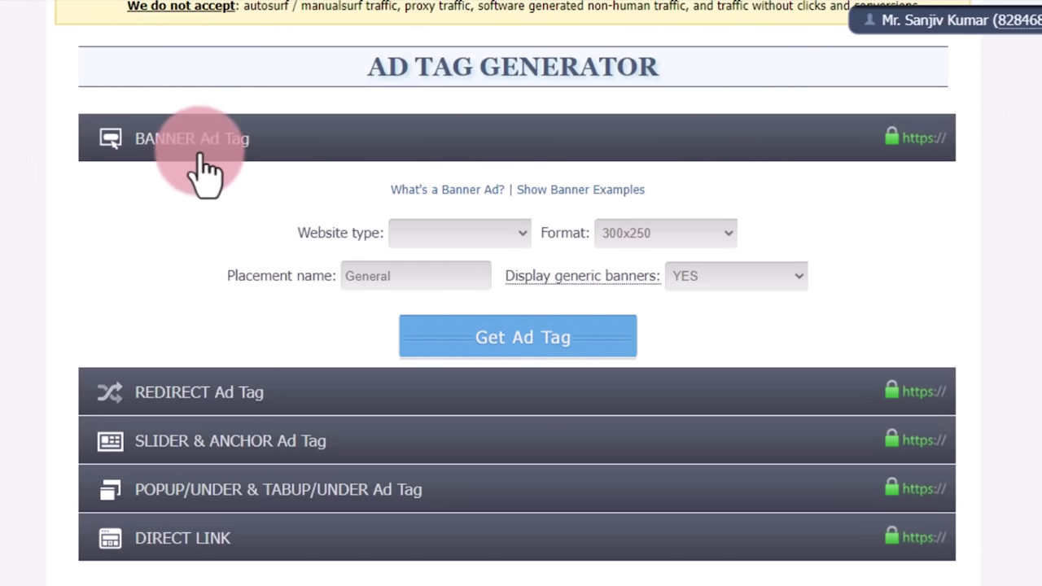
pyautogui.moveTo(518, 281)
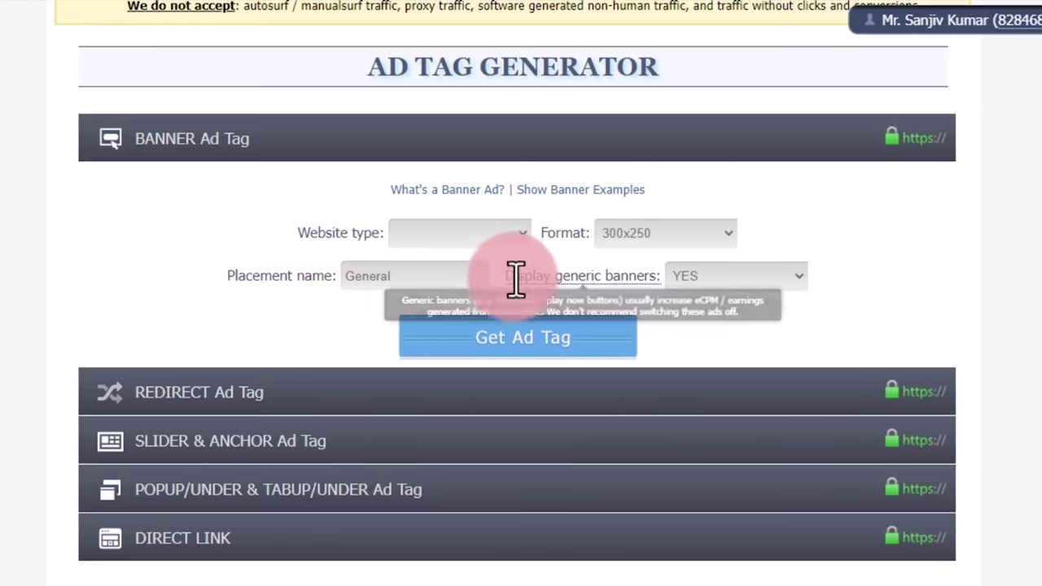
pyautogui.click(439, 234)
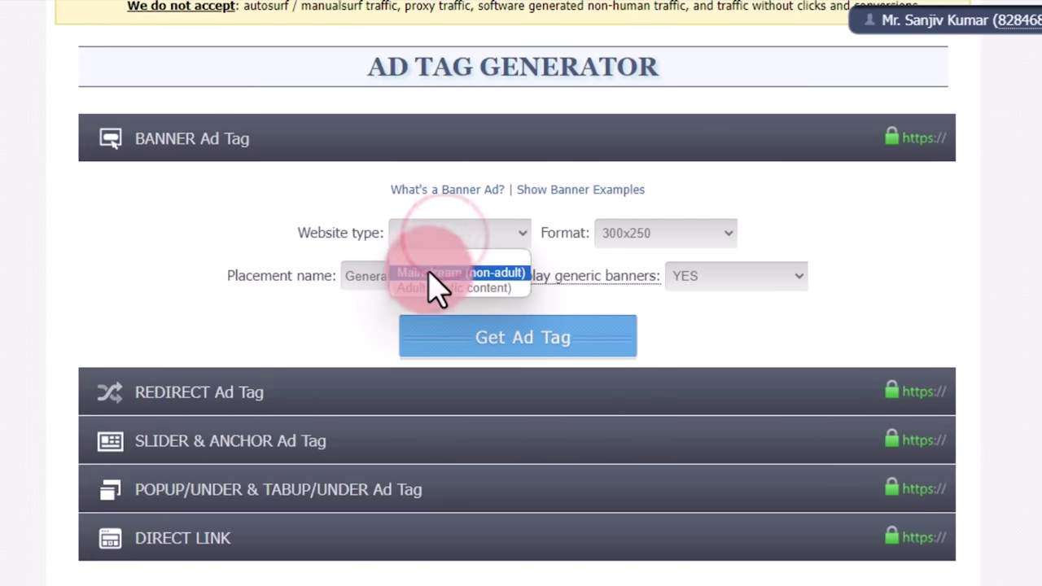
pyautogui.click(513, 276)
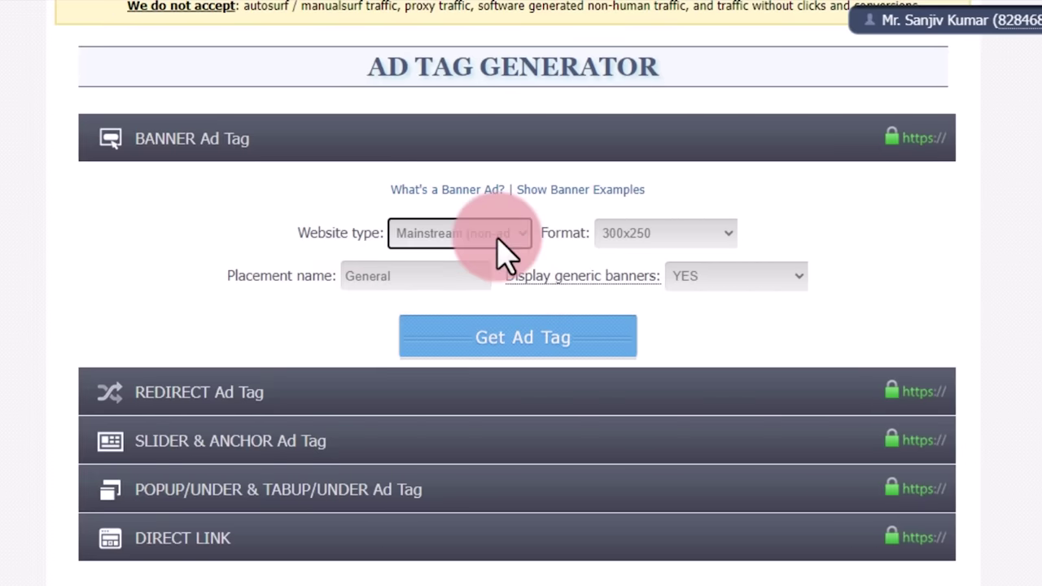
pyautogui.click(656, 240)
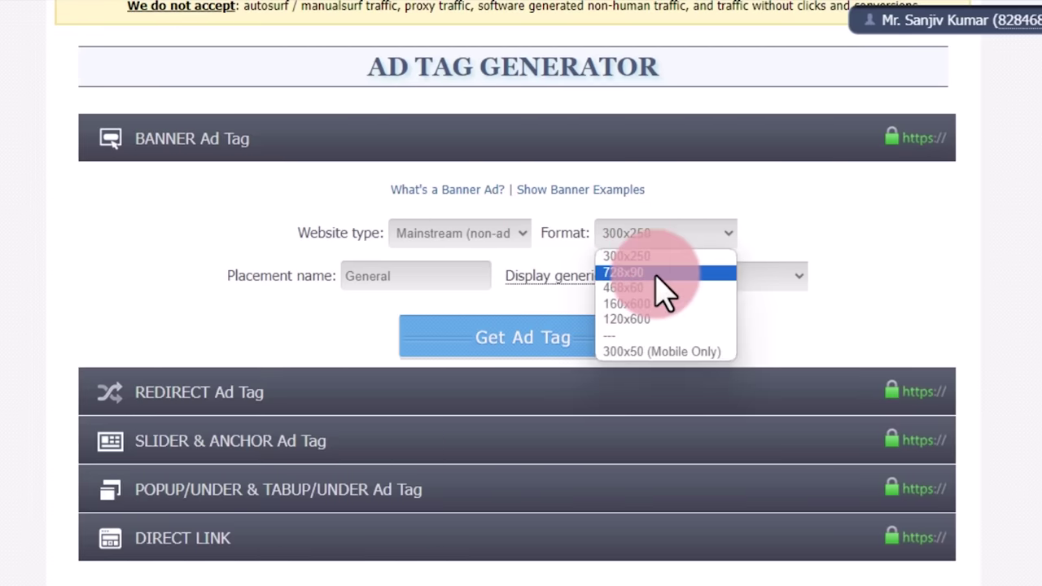
pyautogui.click(657, 272)
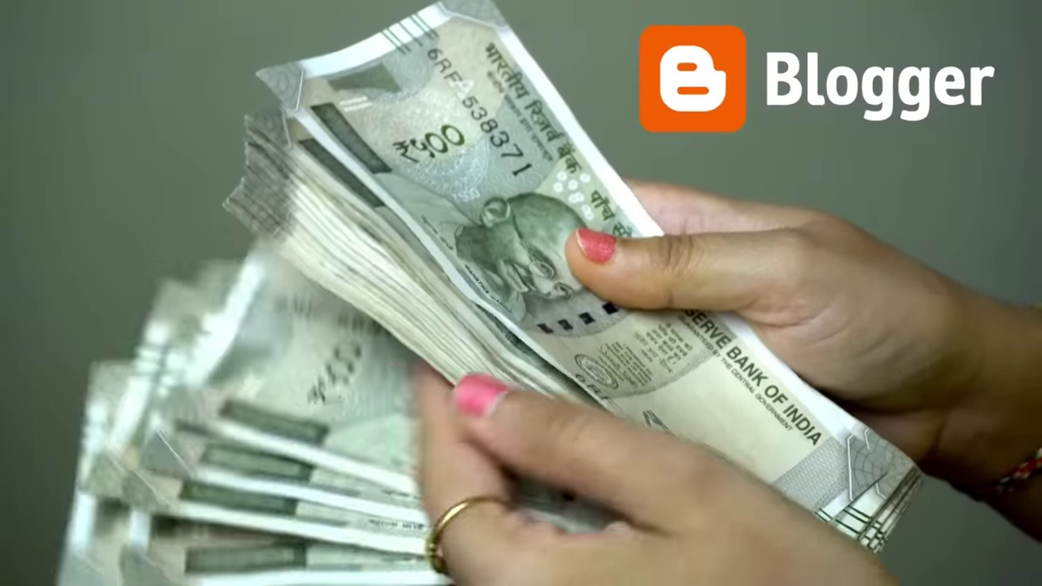
pyautogui.click(442, 336)
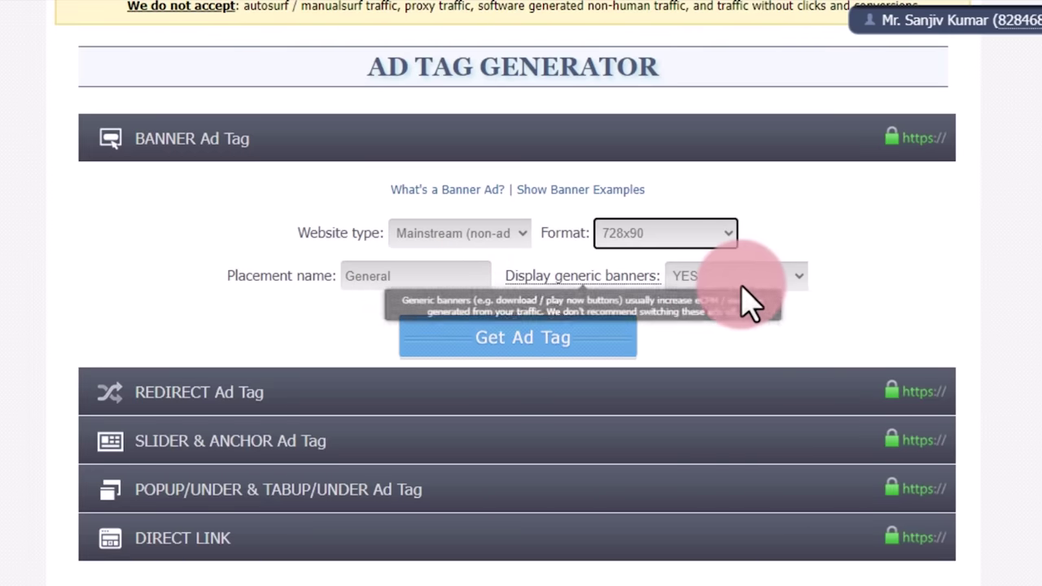
pyautogui.click(521, 342)
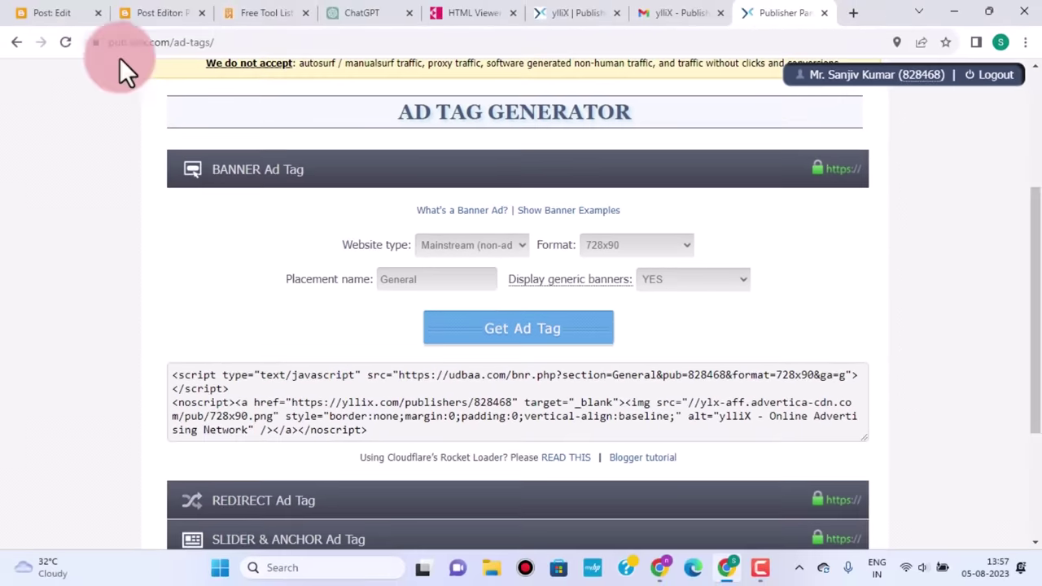
# Check the start of the Image Resizer post preview, and copy the whole generated banner ad code from ylliX
pyautogui.click(151, 15)
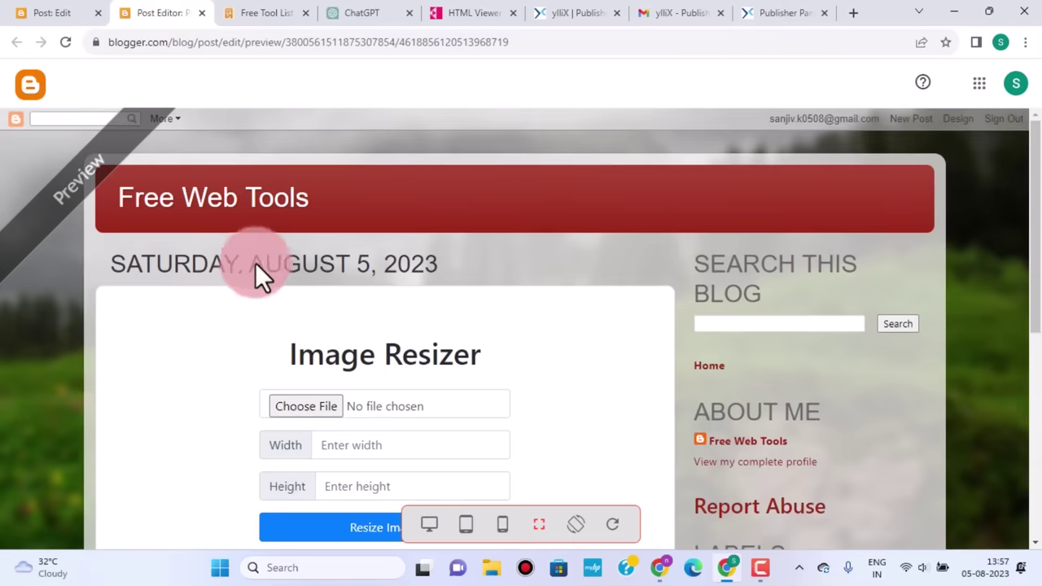
pyautogui.click(765, 13)
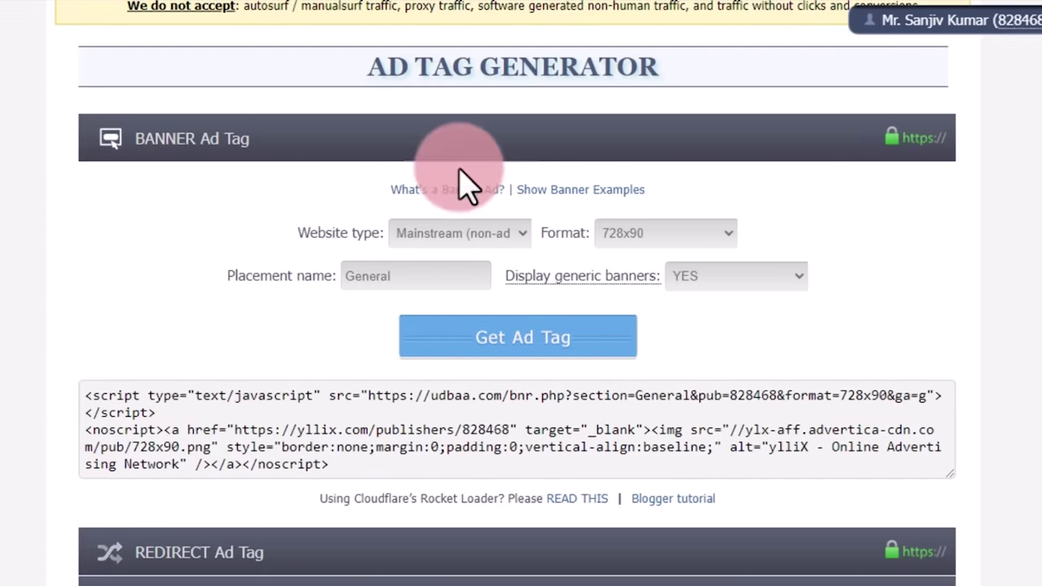
pyautogui.scroll(1, 895, 326)
pyautogui.scroll(-1, 944, 325)
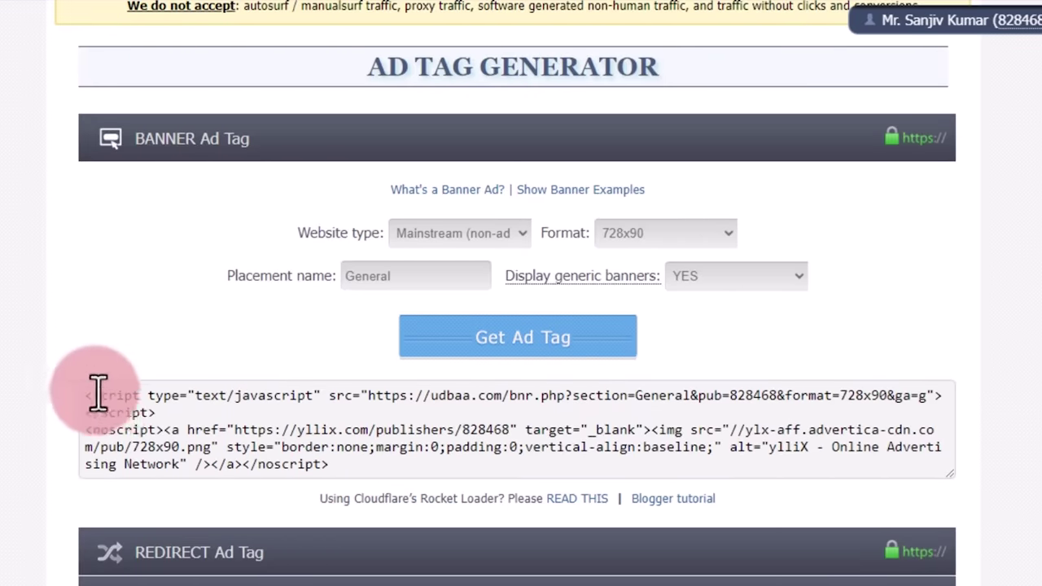
pyautogui.moveTo(333, 468); pyautogui.dragTo(54, 396)
pyautogui.hotkey('ctrl', 'c')
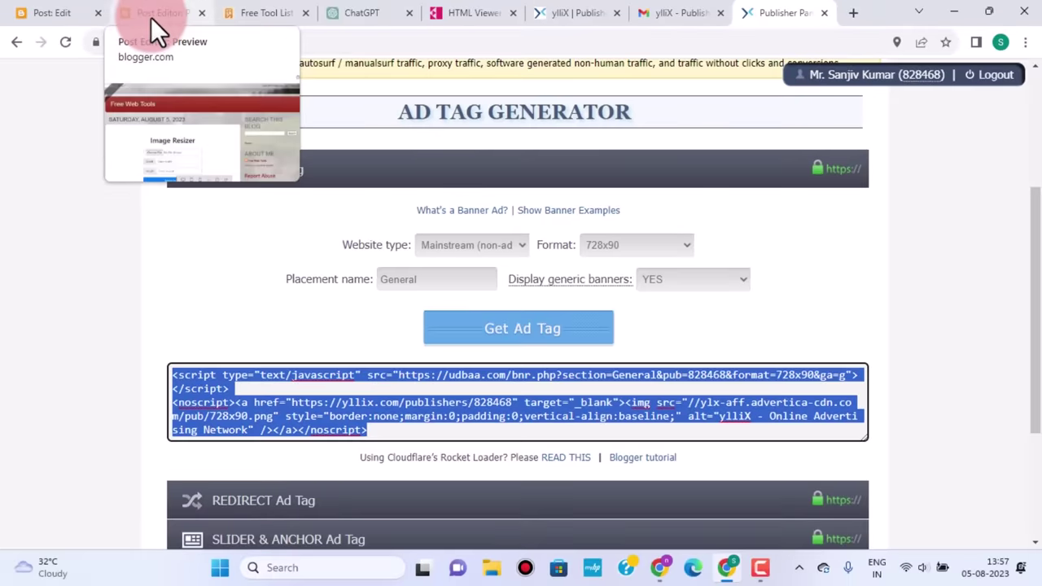
# Examine the Image Resizer post preview, the sidebar and the post's HTML for places to put the banner ad
pyautogui.click(155, 13)
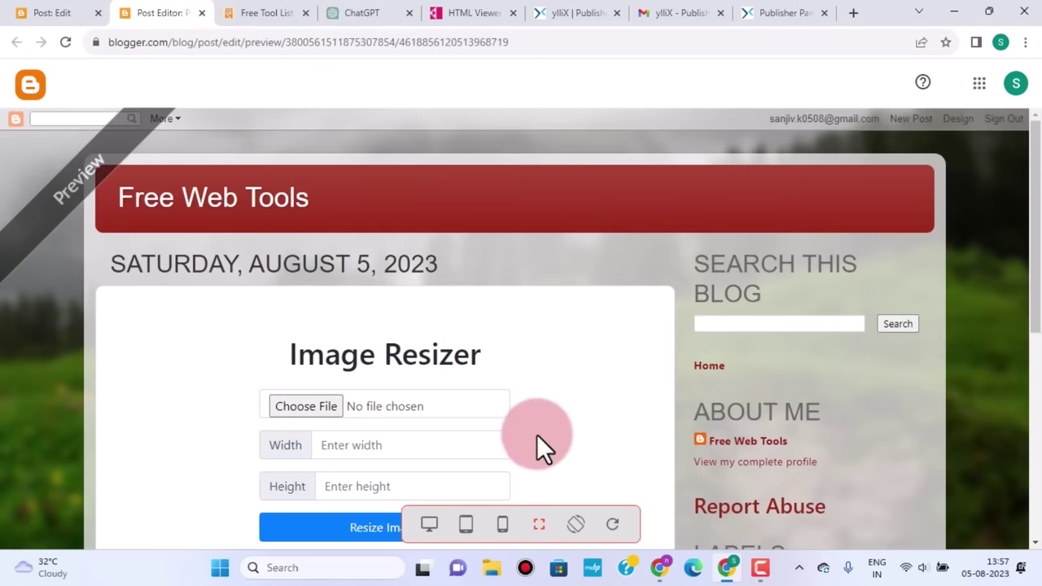
pyautogui.scroll(-1, 536, 433)
pyautogui.scroll(-3, 537, 433)
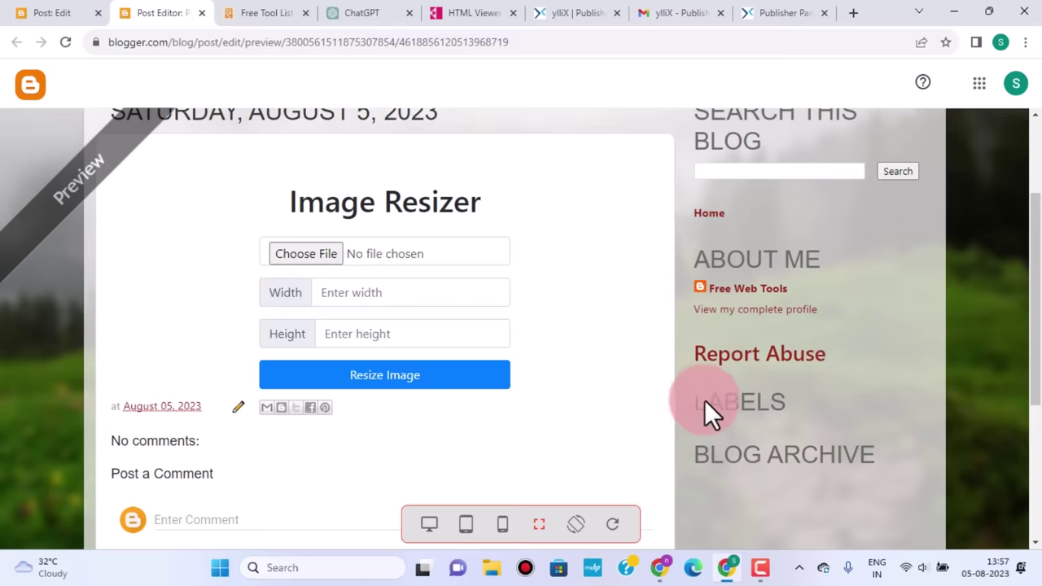
pyautogui.scroll(4, 705, 399)
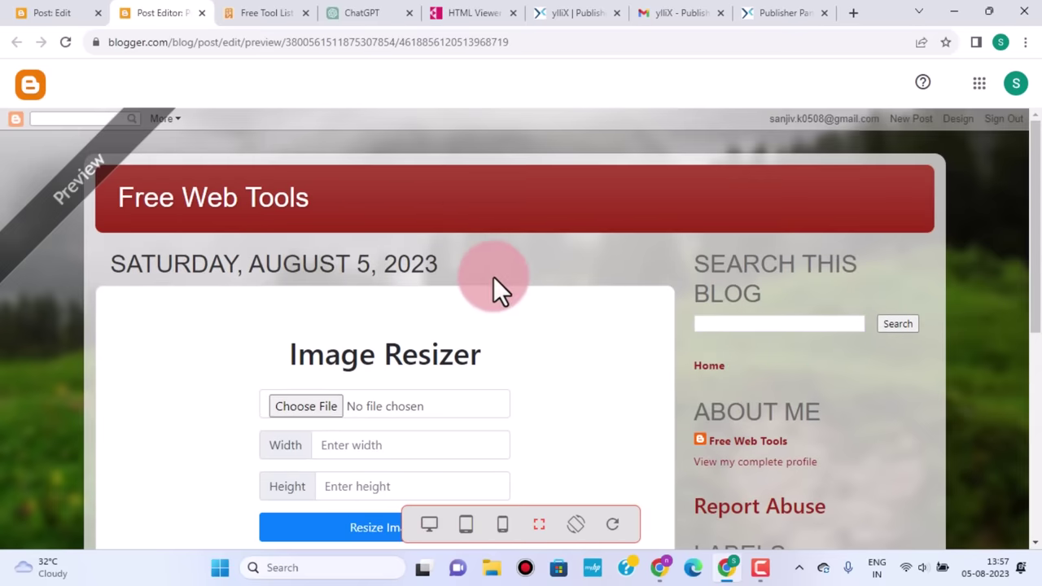
pyautogui.click(37, 13)
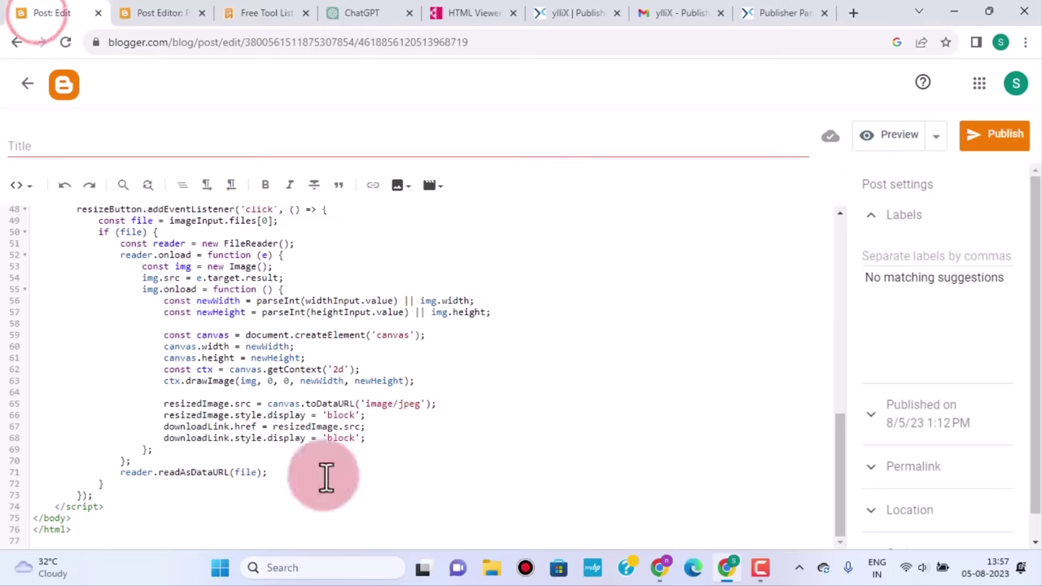
pyautogui.click(898, 140)
pyautogui.click(155, 16)
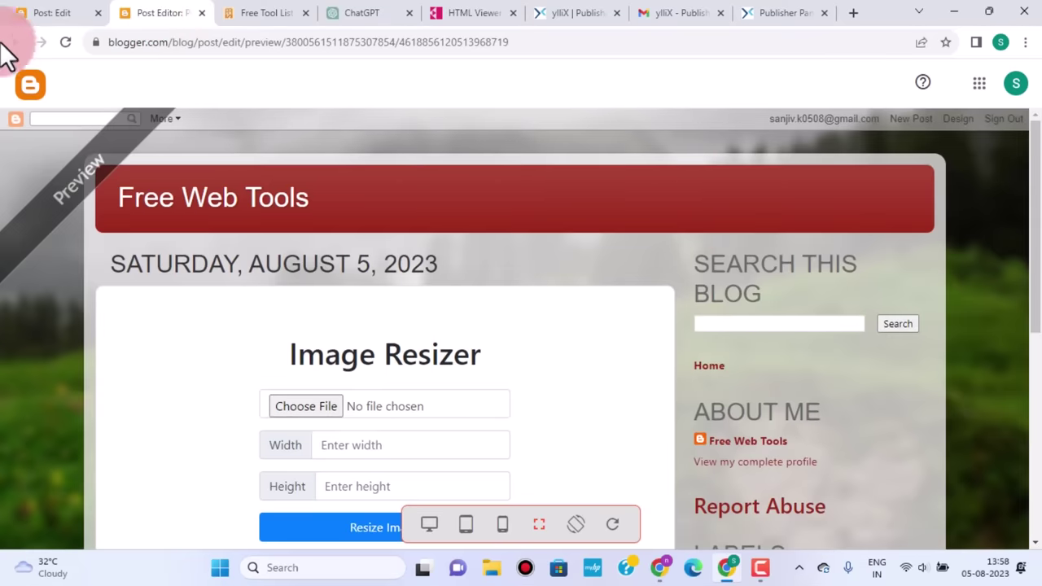
# Insert three blank lines above the DOCTYPE declaration at the start of the post's HTML
pyautogui.click(52, 18)
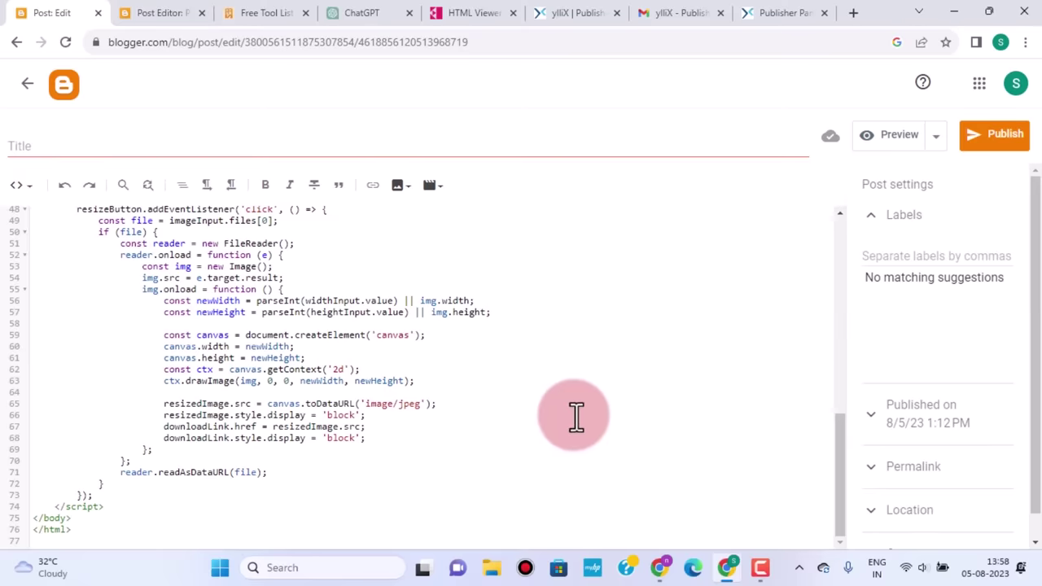
pyautogui.scroll(4, 586, 403)
pyautogui.scroll(3, 595, 389)
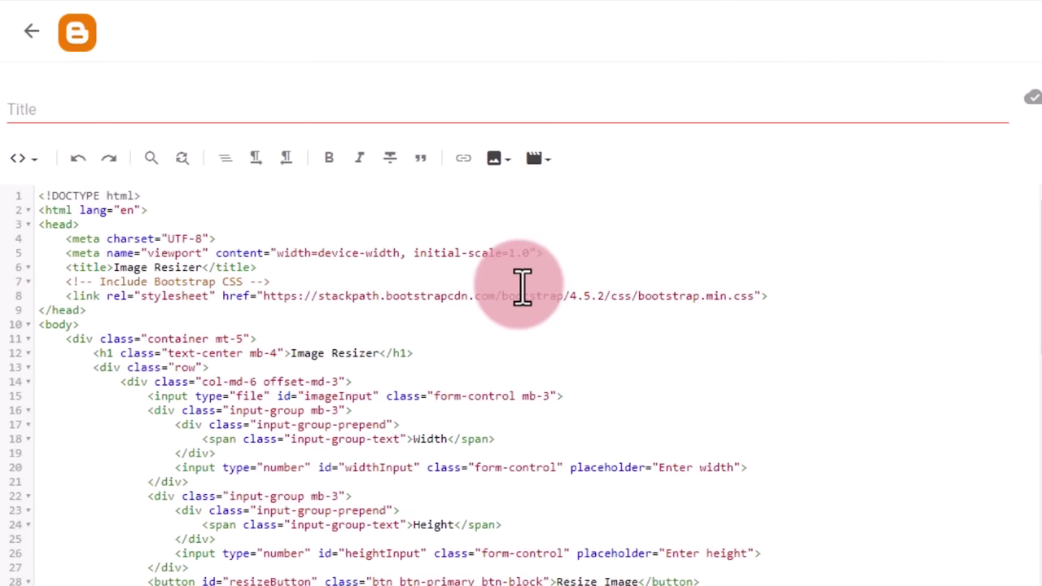
pyautogui.press('Return')
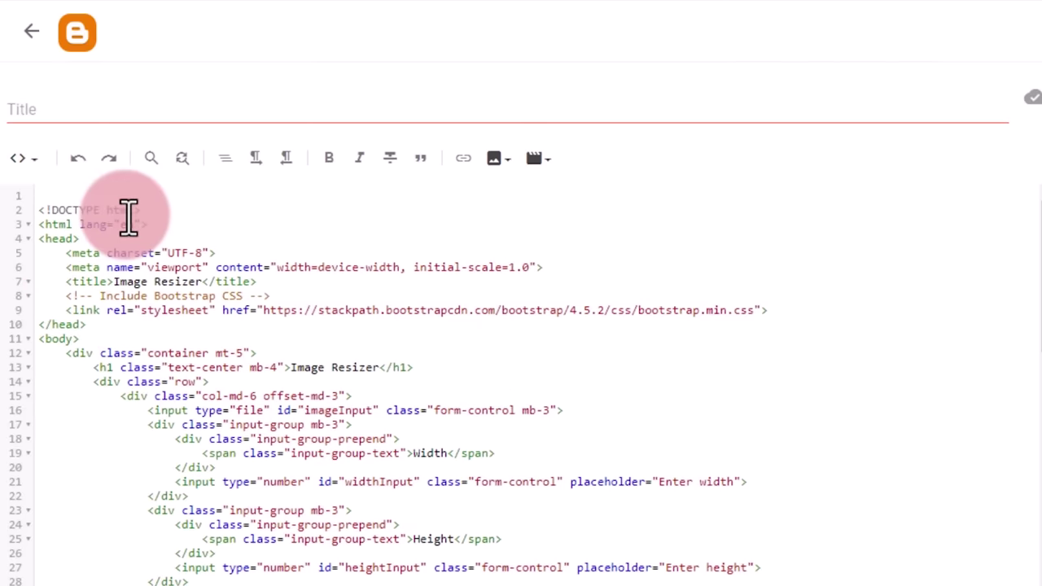
pyautogui.press('Return')
pyautogui.press('Return')
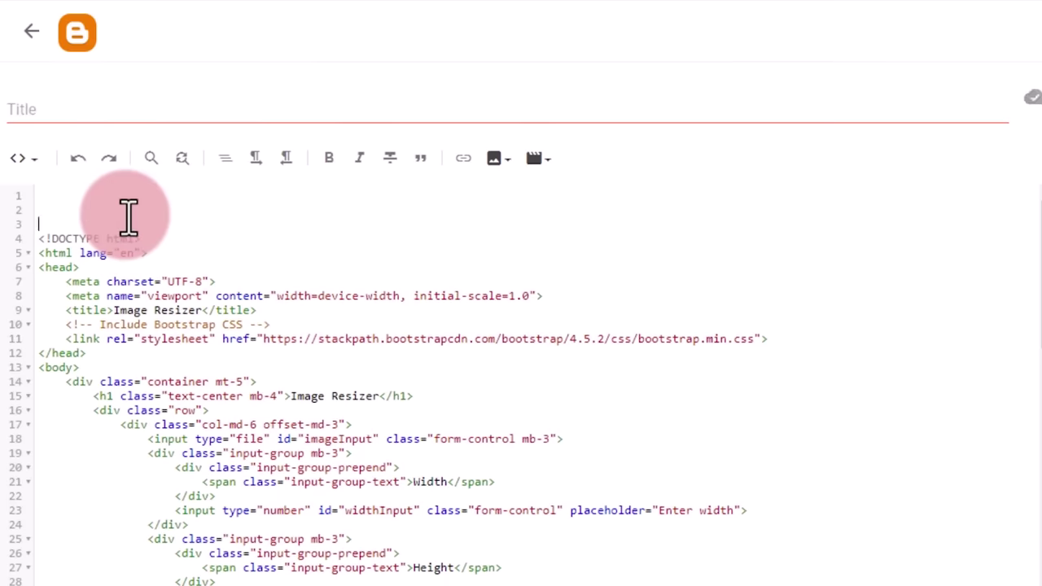
# Recheck the ad tag and post preview, and paste the 728x90 banner code at the start of the post's HTML, followed by a <br> line
pyautogui.click(739, 13)
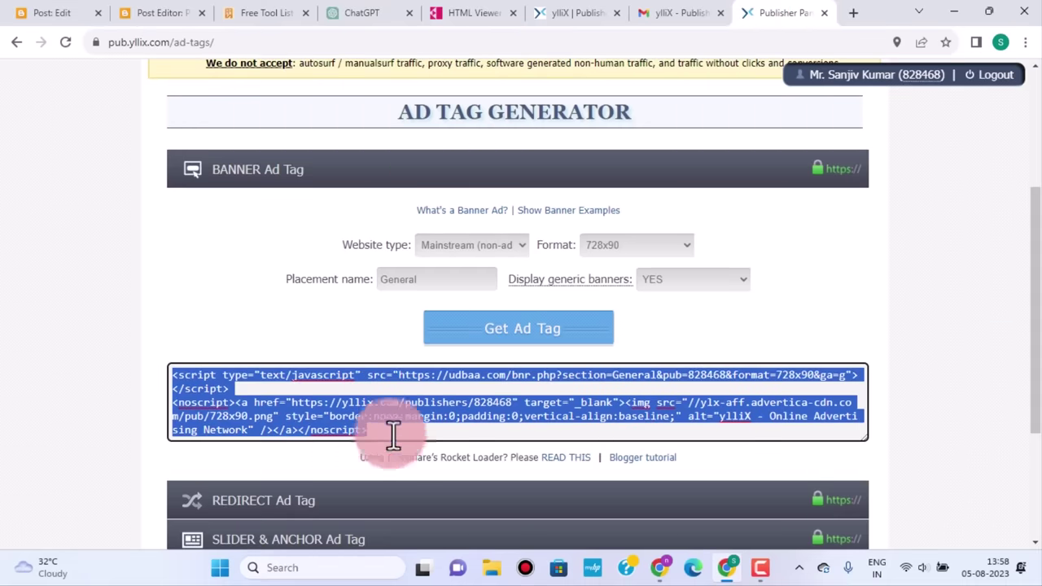
pyautogui.click(154, 13)
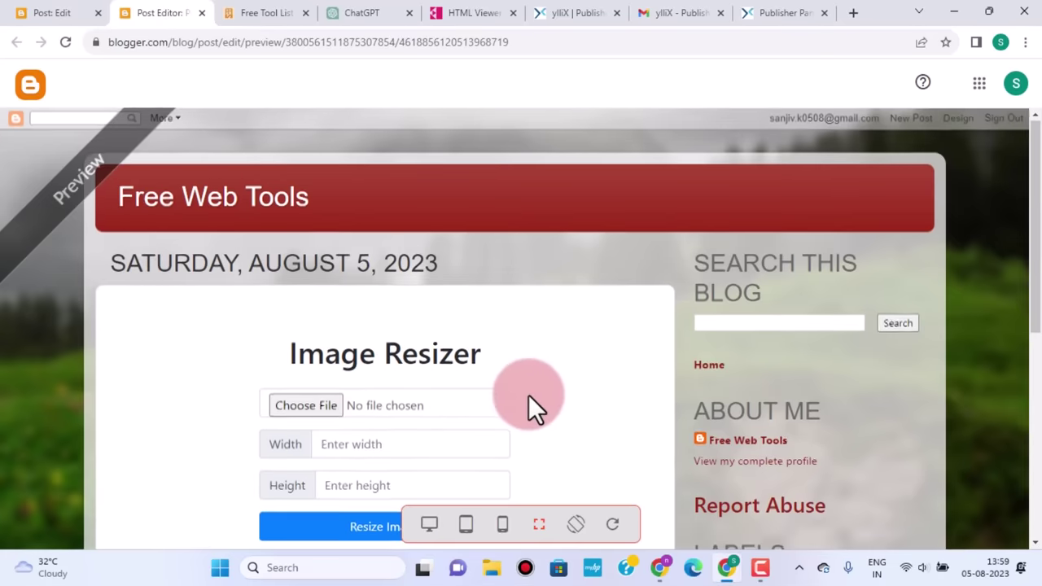
pyautogui.scroll(-2, 528, 396)
pyautogui.scroll(2, 528, 396)
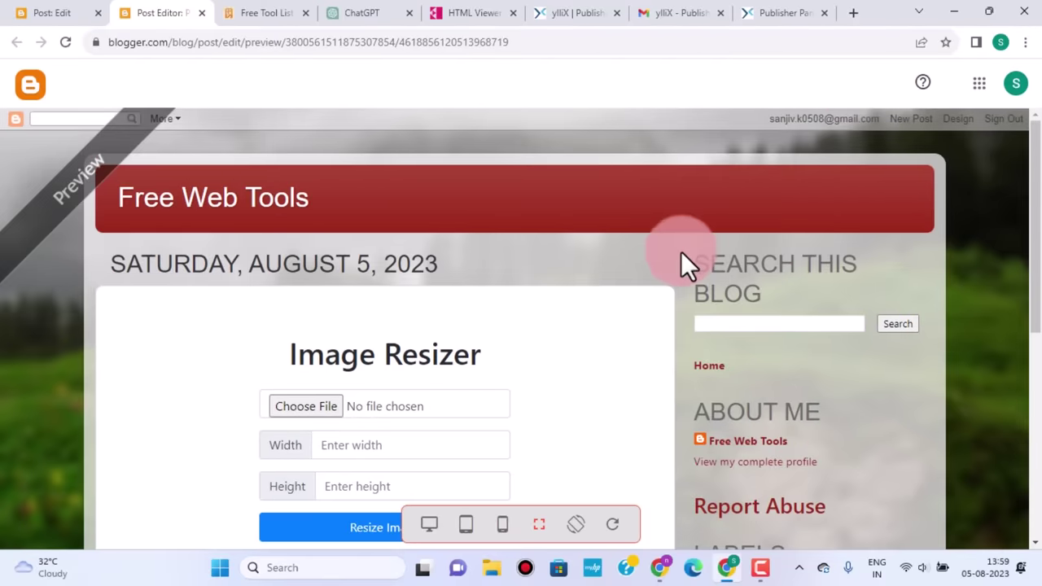
pyautogui.click(73, 19)
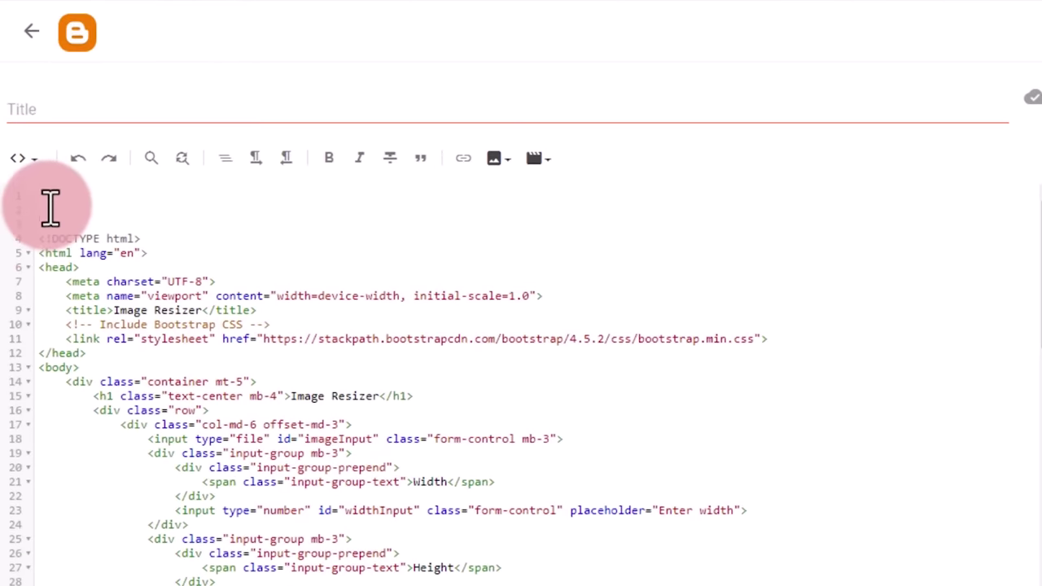
pyautogui.click(45, 197)
pyautogui.hotkey('ctrl', 'v')
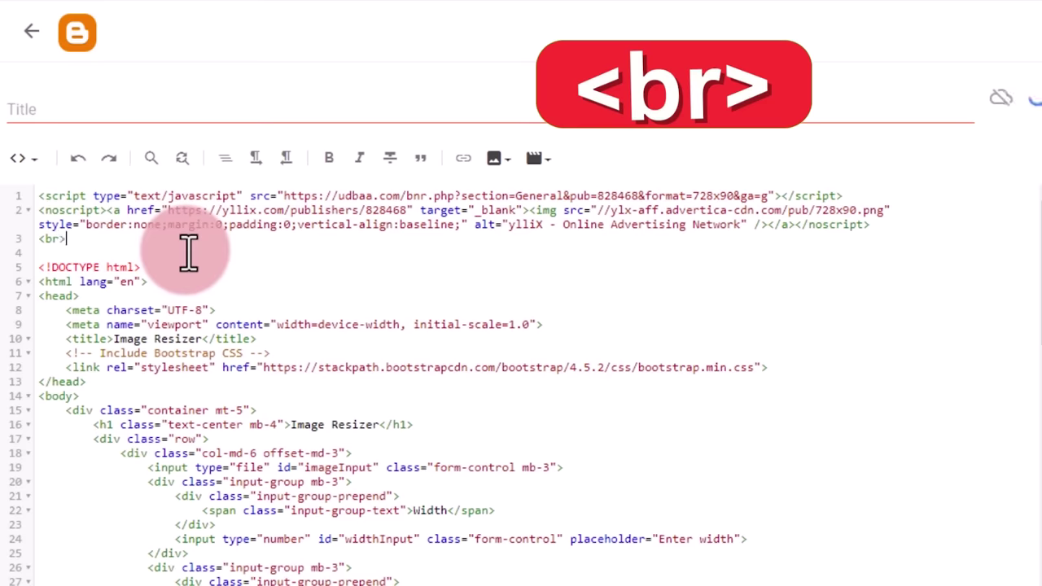
# Add a second <br> line between the banner ad code and the DOCTYPE declaration, and preview the post
pyautogui.click(41, 254)
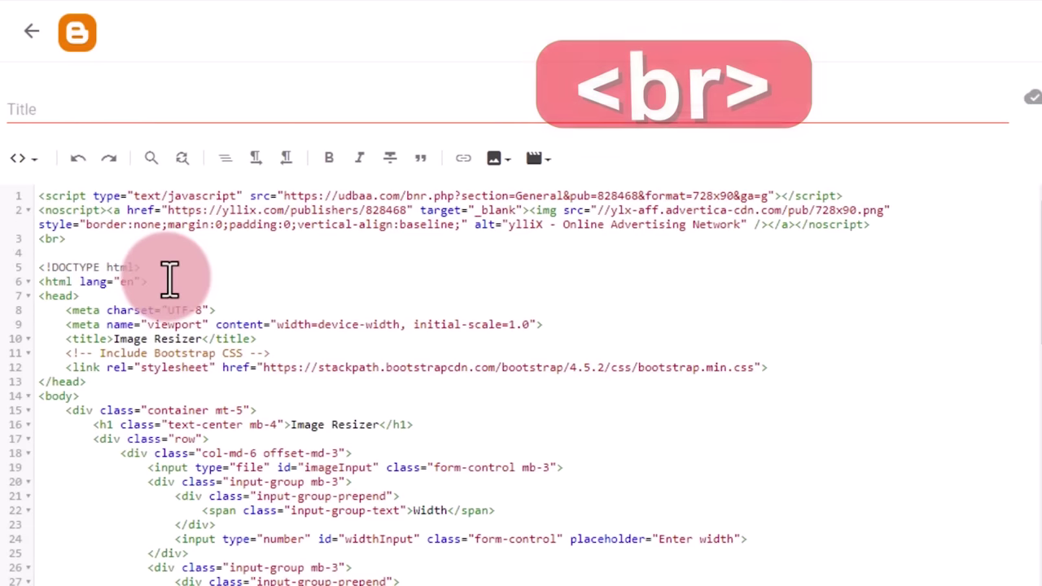
pyautogui.write('<br>')
pyautogui.moveTo(169, 281)
pyautogui.mouseDown()
pyautogui.moveTo(81, 274)
pyautogui.moveTo(77, 249)
pyautogui.moveTo(51, 239)
pyautogui.moveTo(63, 249)
pyautogui.mouseUp()
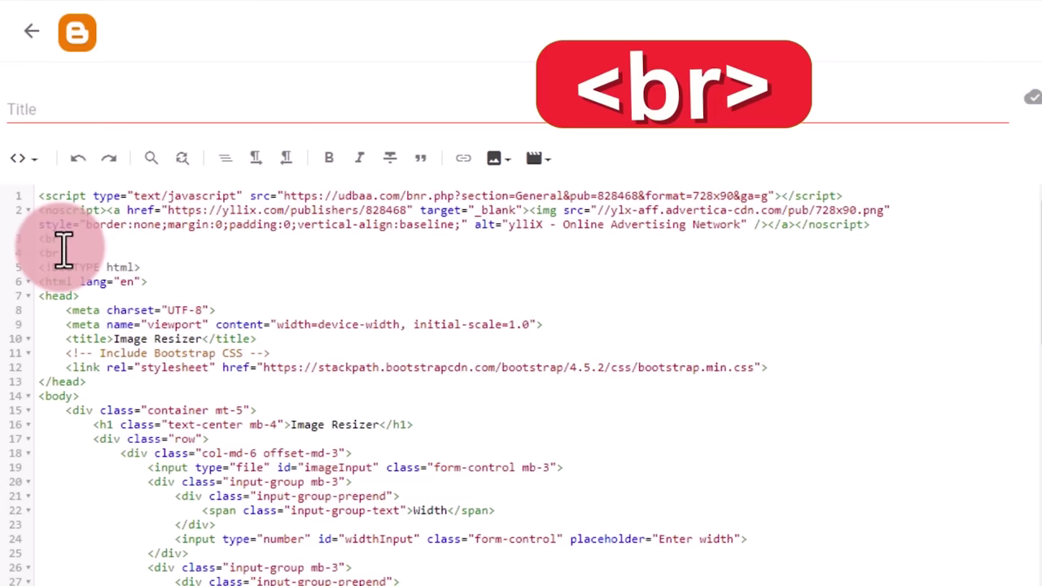
pyautogui.click(125, 255)
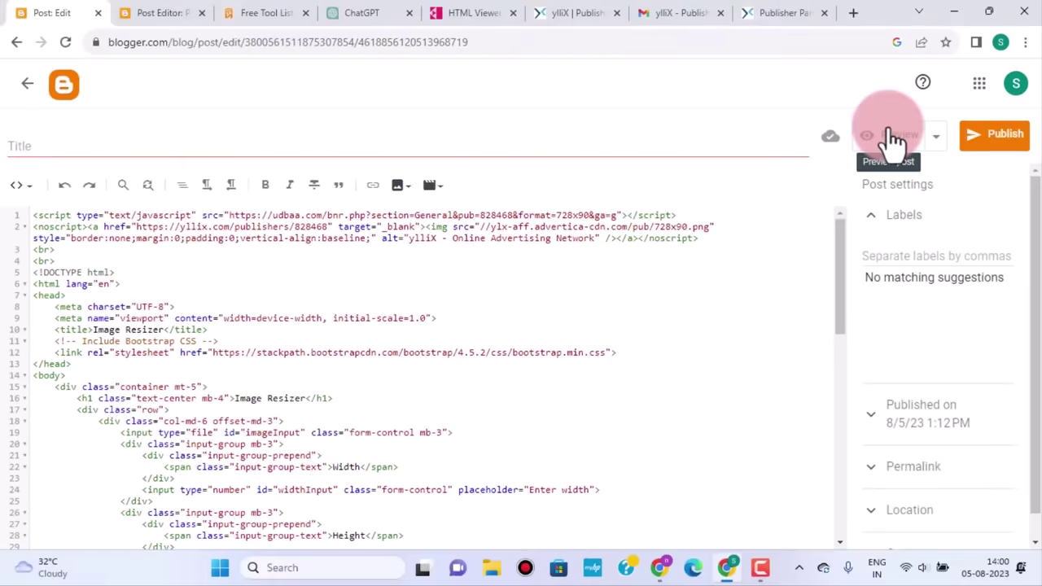
pyautogui.click(892, 139)
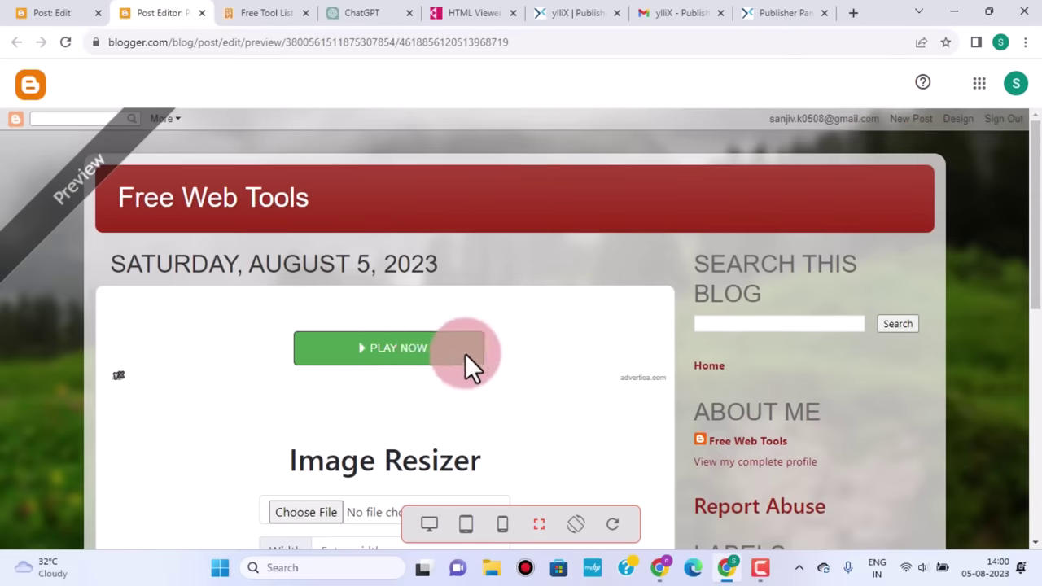
# Examine the Image Resizer post preview, the end of the post's HTML and the ylliX banner ad tag for a second ad placement
pyautogui.scroll(-2, 456, 383)
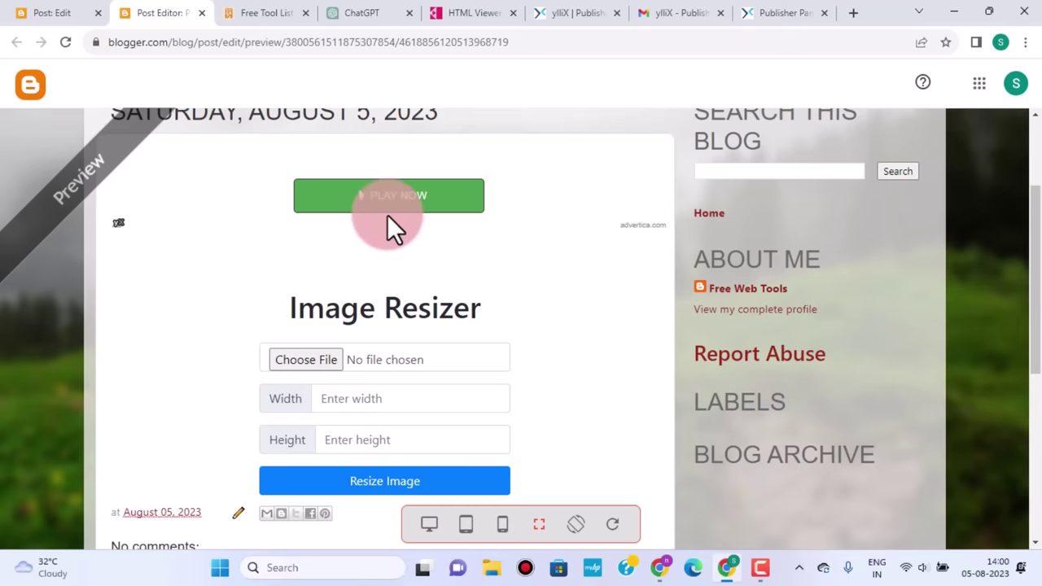
pyautogui.click(49, 13)
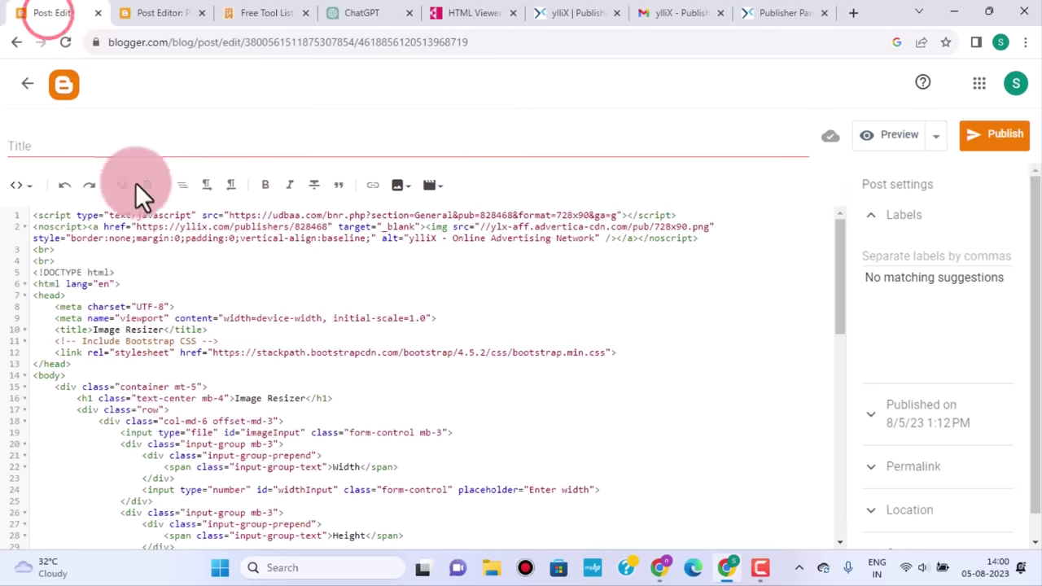
pyautogui.scroll(-10, 712, 256)
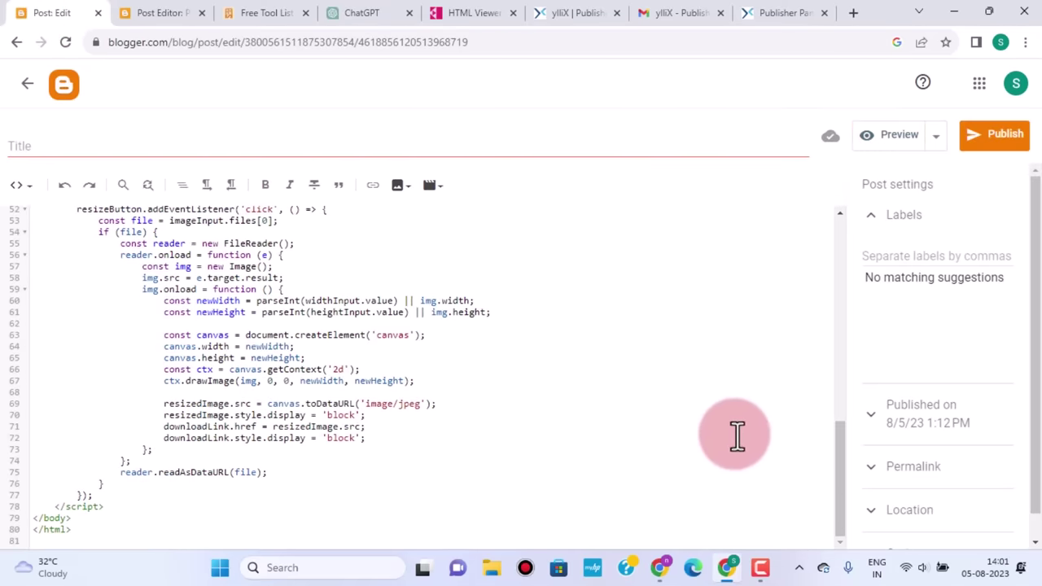
pyautogui.scroll(10, 209, 209)
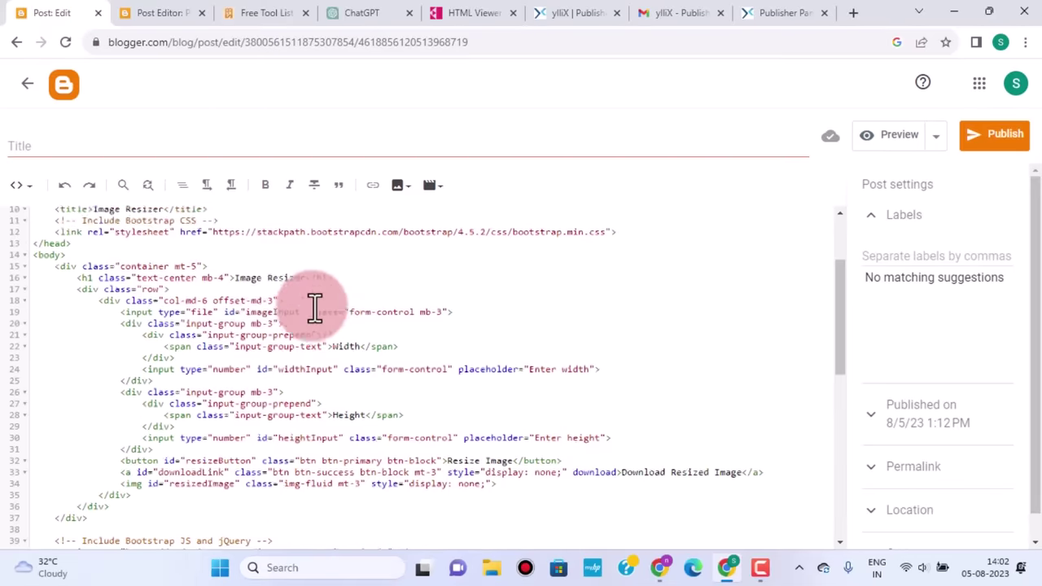
pyautogui.click(771, 16)
pyautogui.scroll(4, 887, 265)
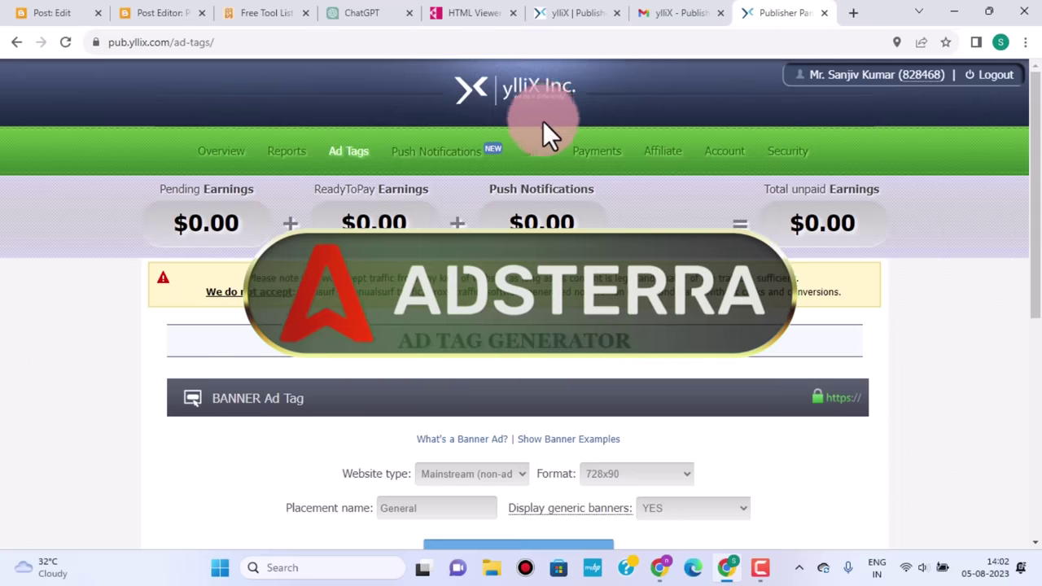
pyautogui.scroll(-3, 716, 379)
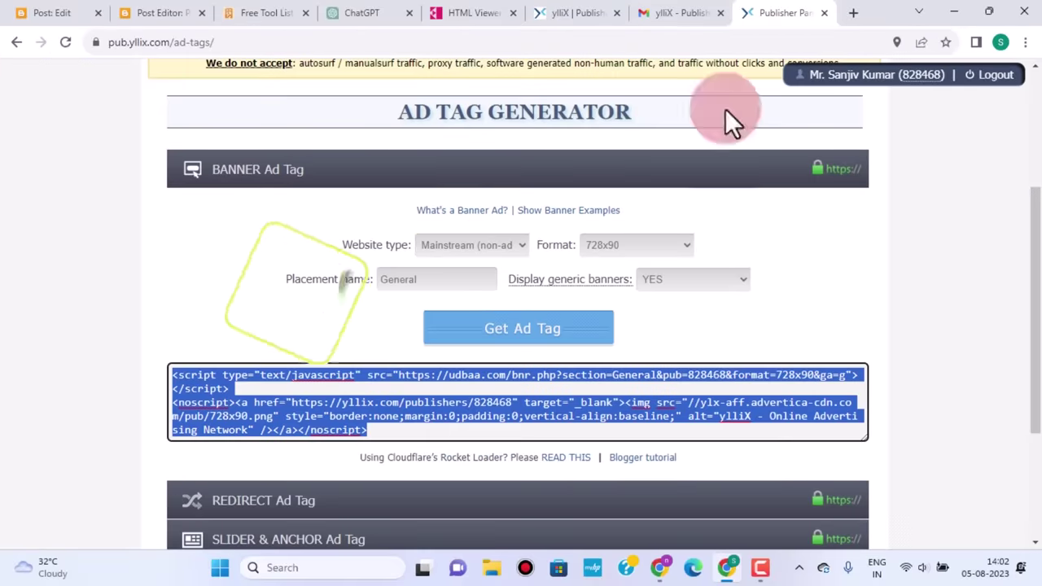
pyautogui.click(48, 13)
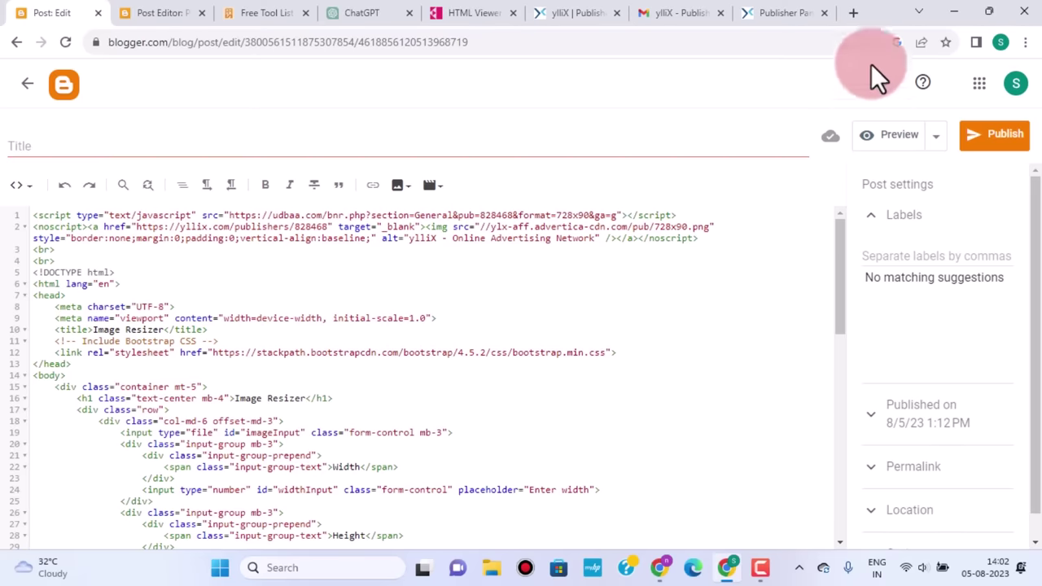
# Switch to the Adsterra publisher Websites page in a new tab and expand the ad units of freewebtools2470.blogspot.com
pyautogui.click(855, 13)
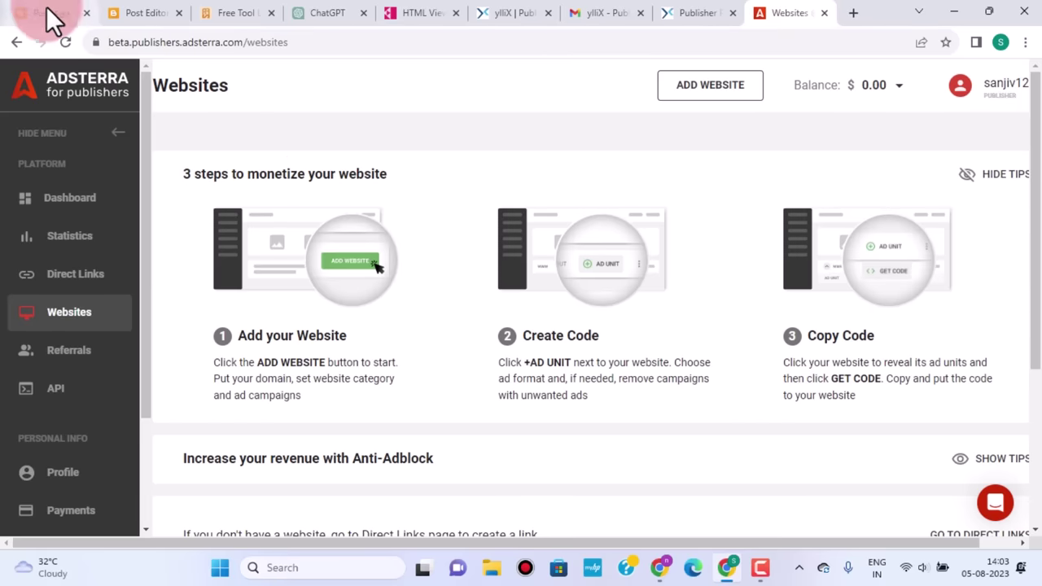
pyautogui.click(46, 12)
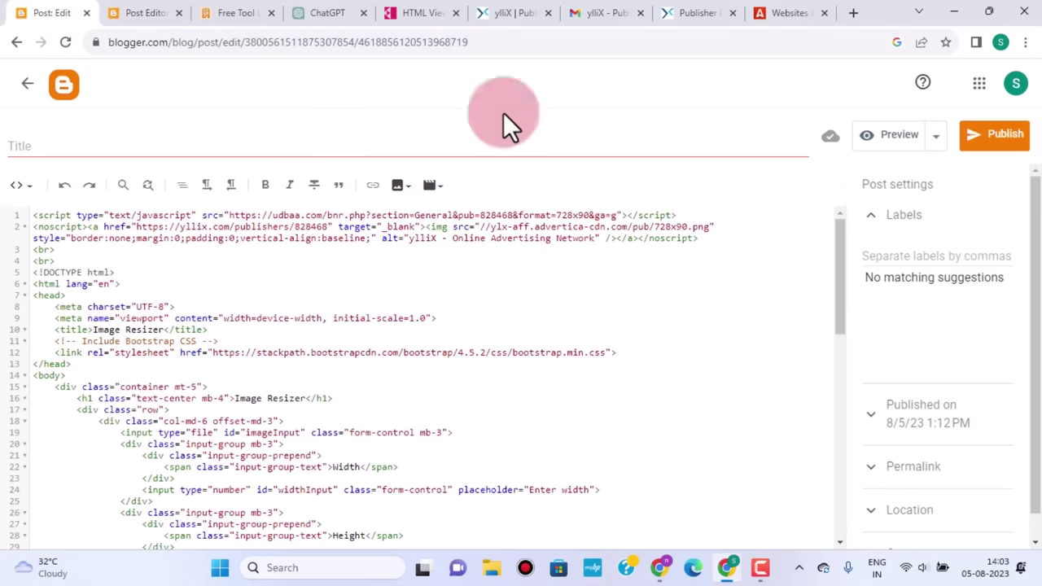
pyautogui.click(795, 12)
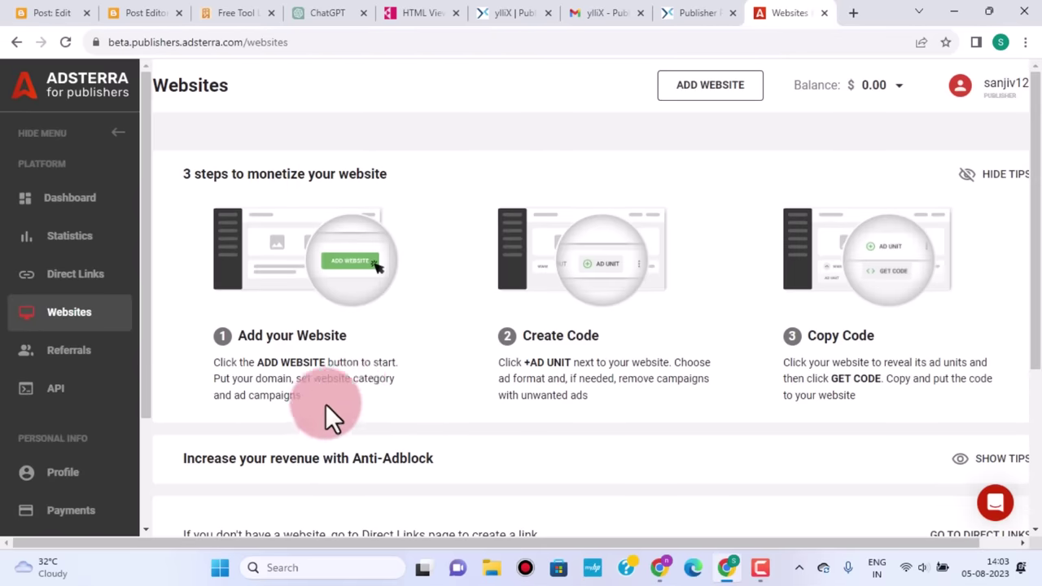
pyautogui.scroll(-3, 351, 389)
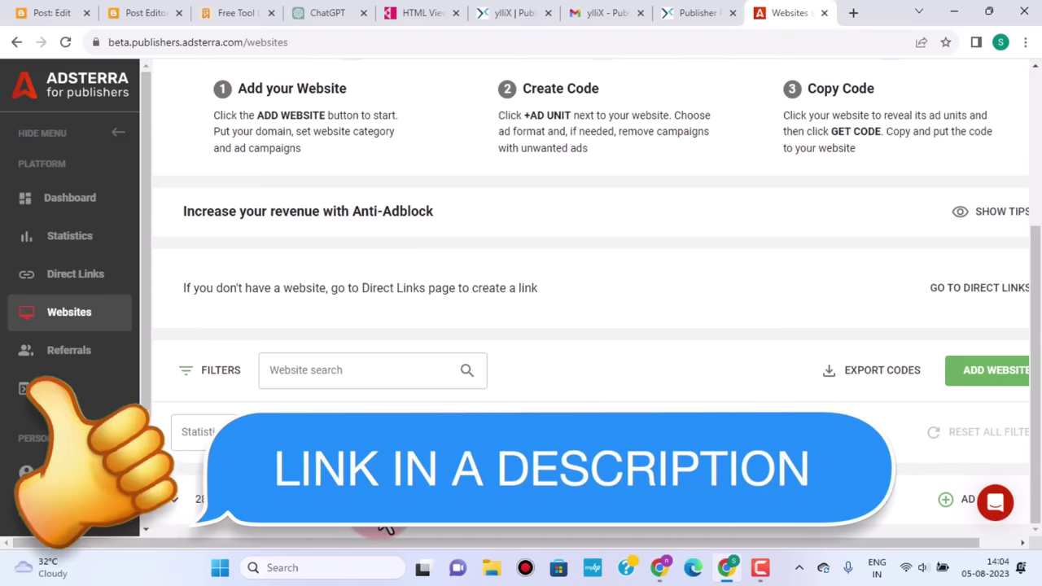
pyautogui.click(171, 500)
pyautogui.click(342, 488)
pyautogui.scroll(-2, 343, 478)
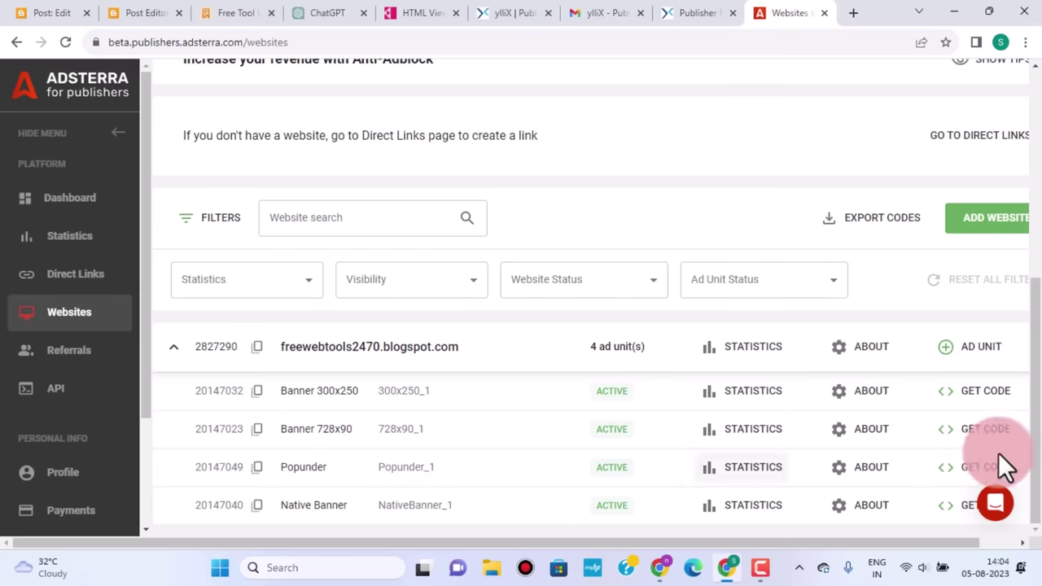
# Get the code of the Banner 728x90 ad unit for freewebtools2470.blogspot.com and copy it
pyautogui.click(982, 428)
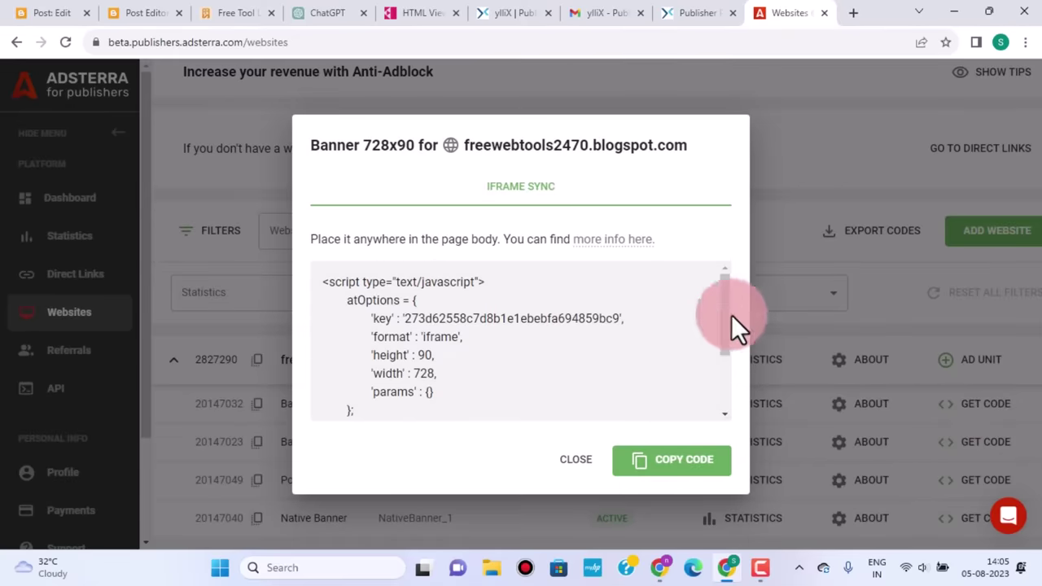
pyautogui.moveTo(727, 316); pyautogui.dragTo(725, 394)
pyautogui.click(697, 461)
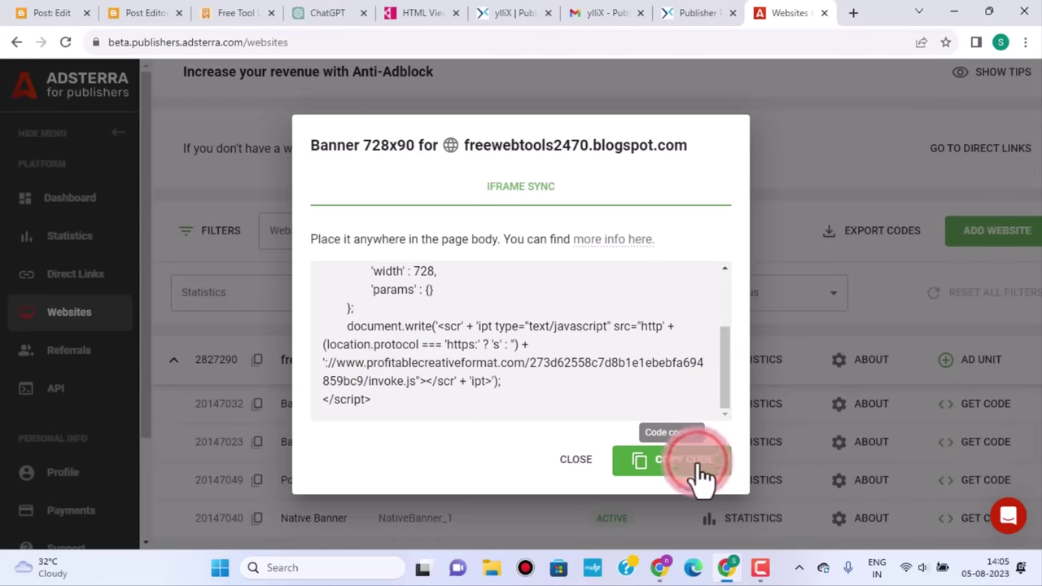
# Add two <br> lines after the closing html tag of the Blogger post's HTML and paste the Adsterra 728x90 banner code below them
pyautogui.click(38, 14)
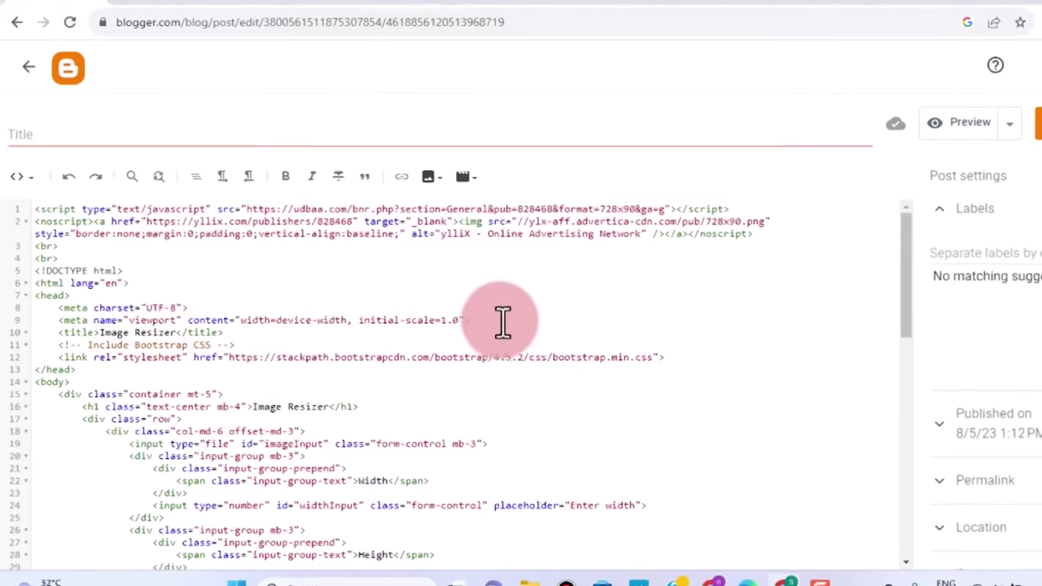
pyautogui.scroll(-10, 863, 344)
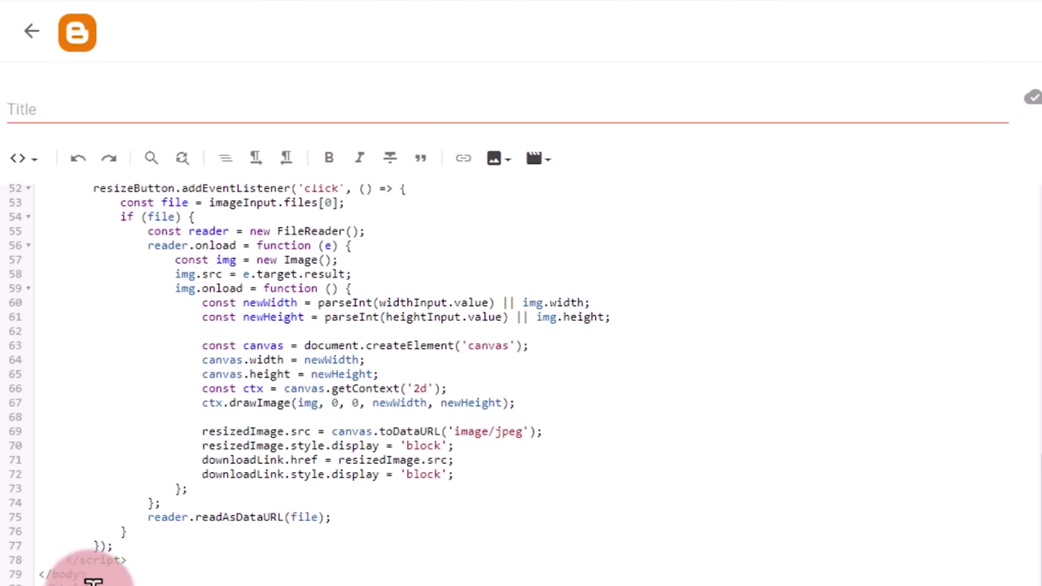
pyautogui.scroll(-1, 147, 581)
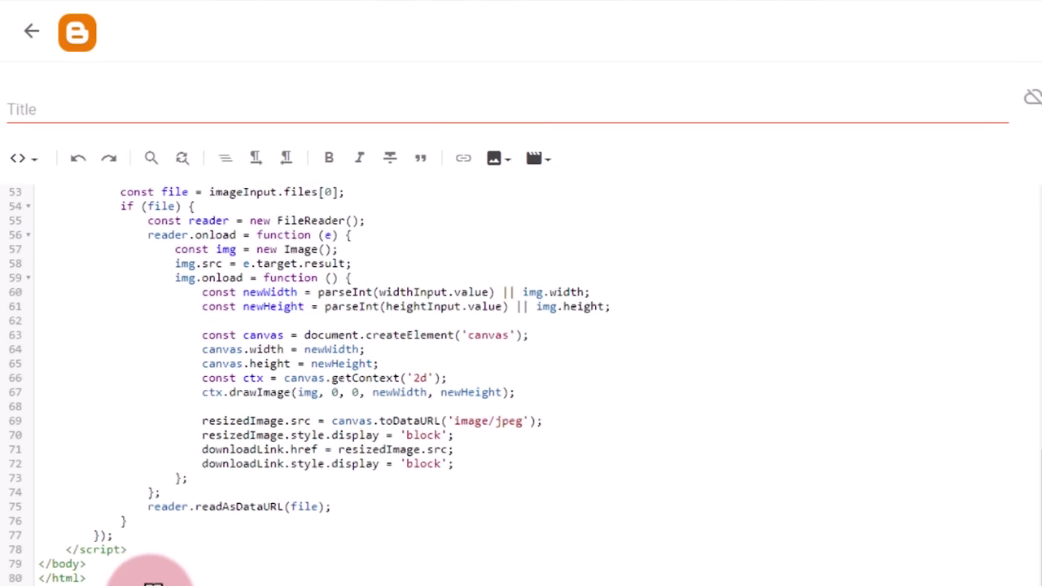
pyautogui.scroll(-2, 151, 583)
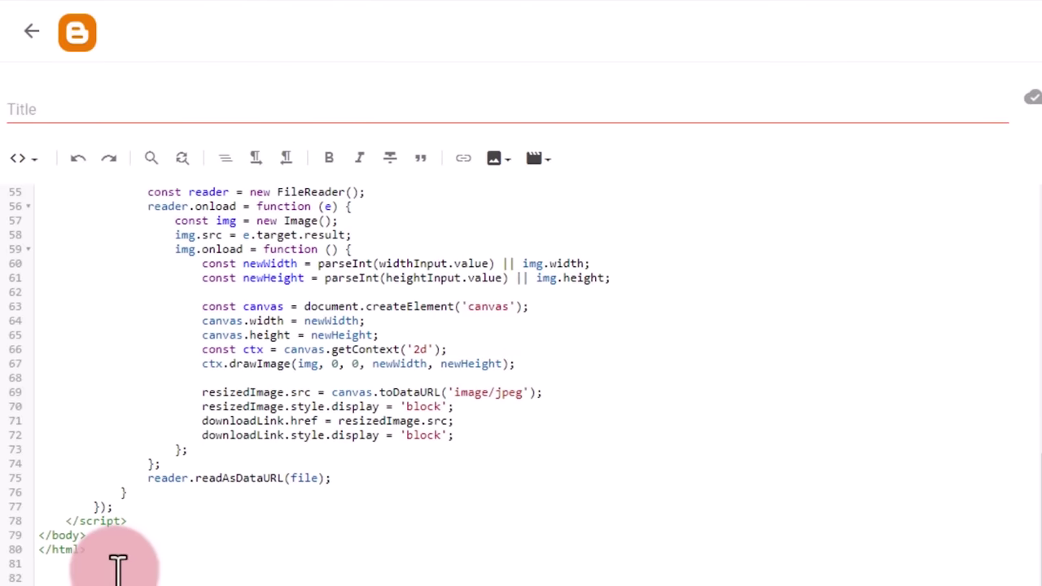
pyautogui.scroll(10, 131, 562)
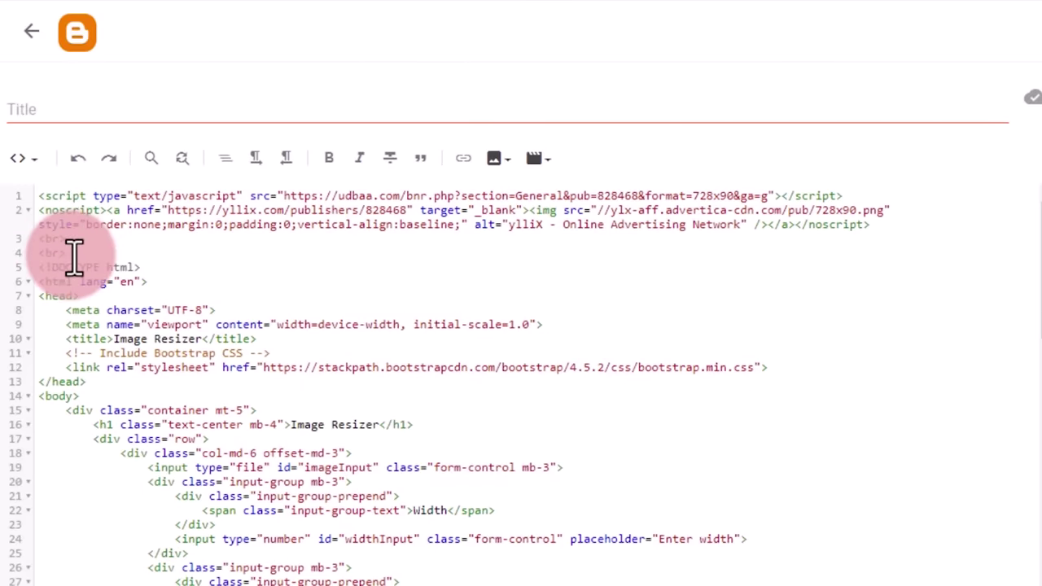
pyautogui.scroll(-10, 361, 367)
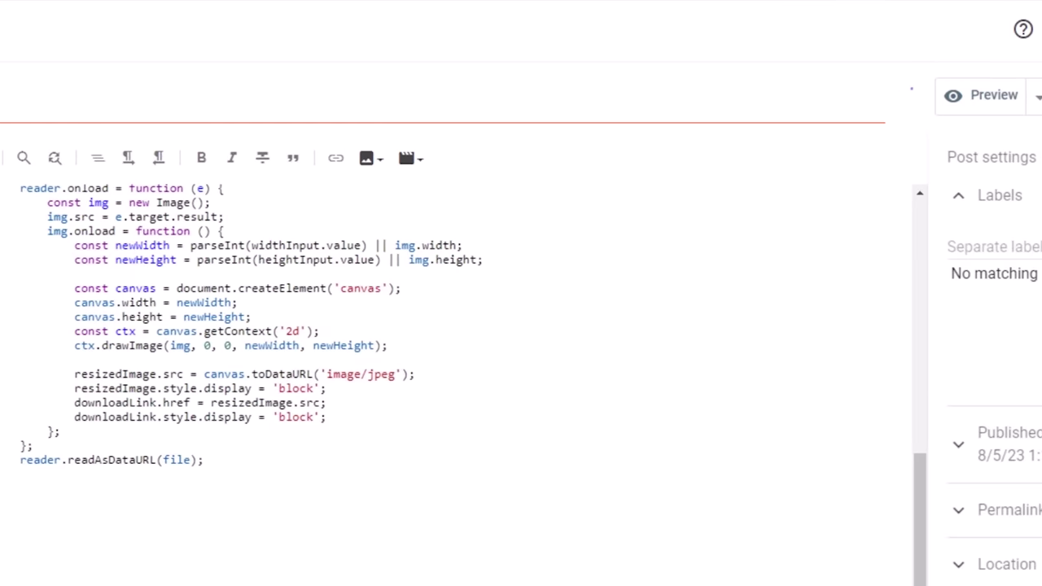
pyautogui.scroll(-1, 72, 534)
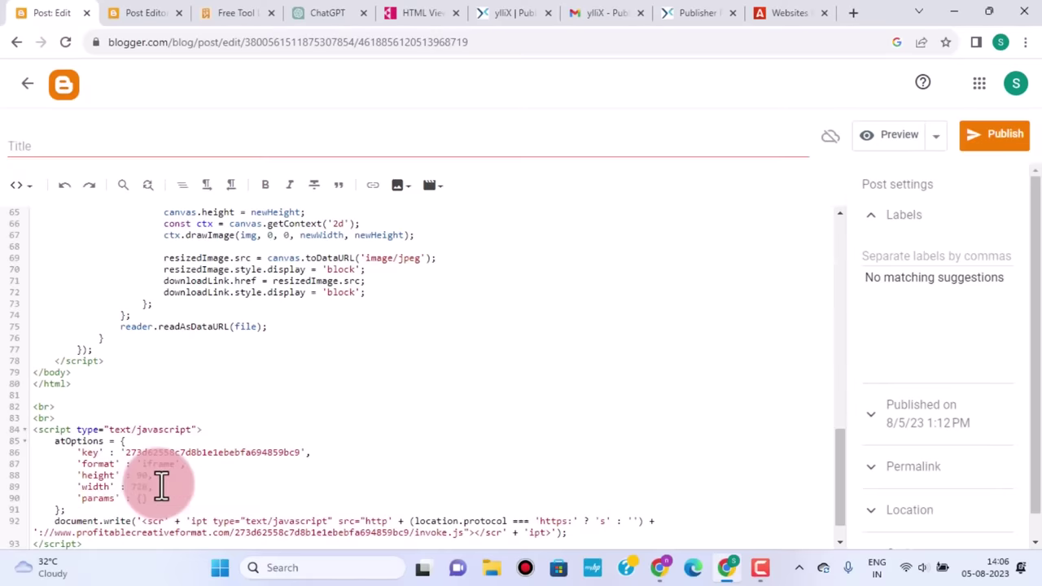
pyautogui.scroll(-1, 162, 485)
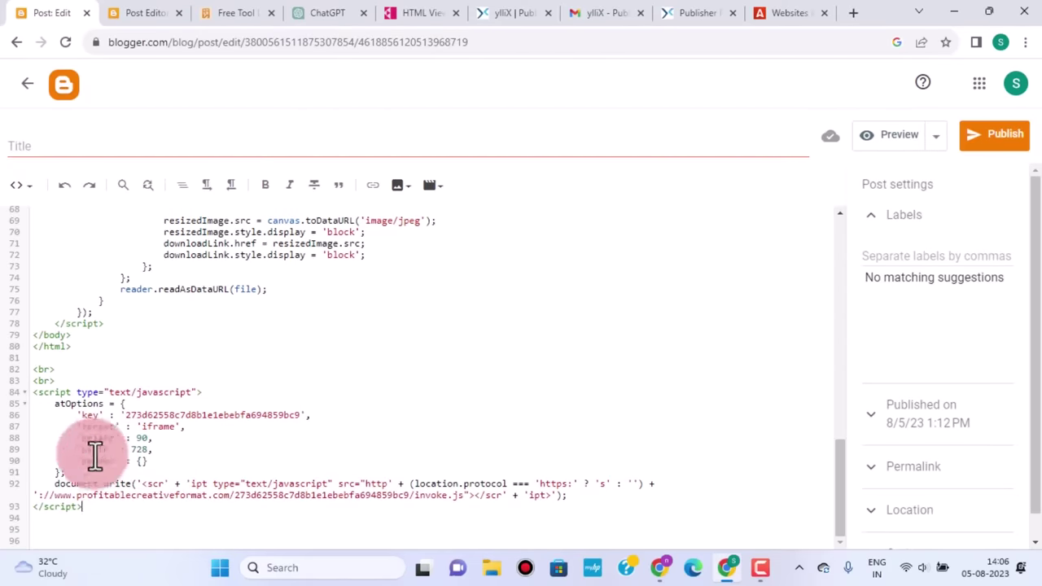
# Preview the post and check the banner ads above and below the Image Resizer form
pyautogui.click(899, 137)
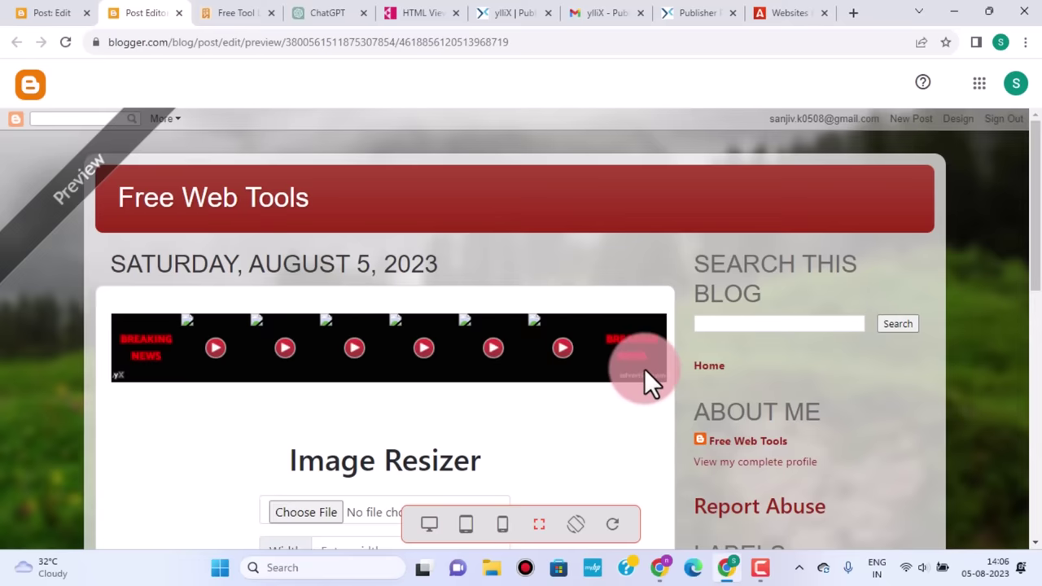
pyautogui.scroll(-5, 645, 367)
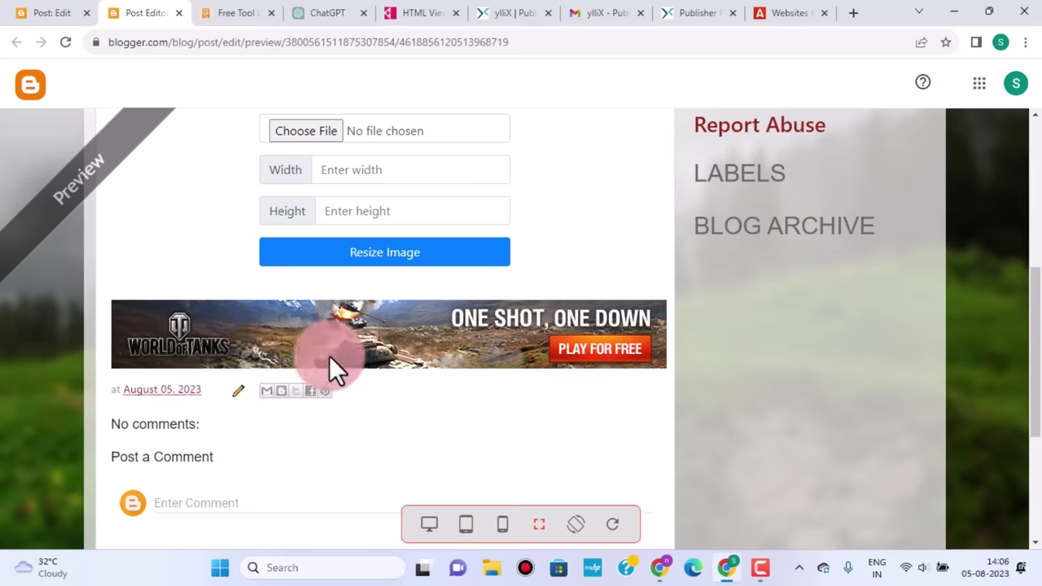
pyautogui.scroll(2, 338, 357)
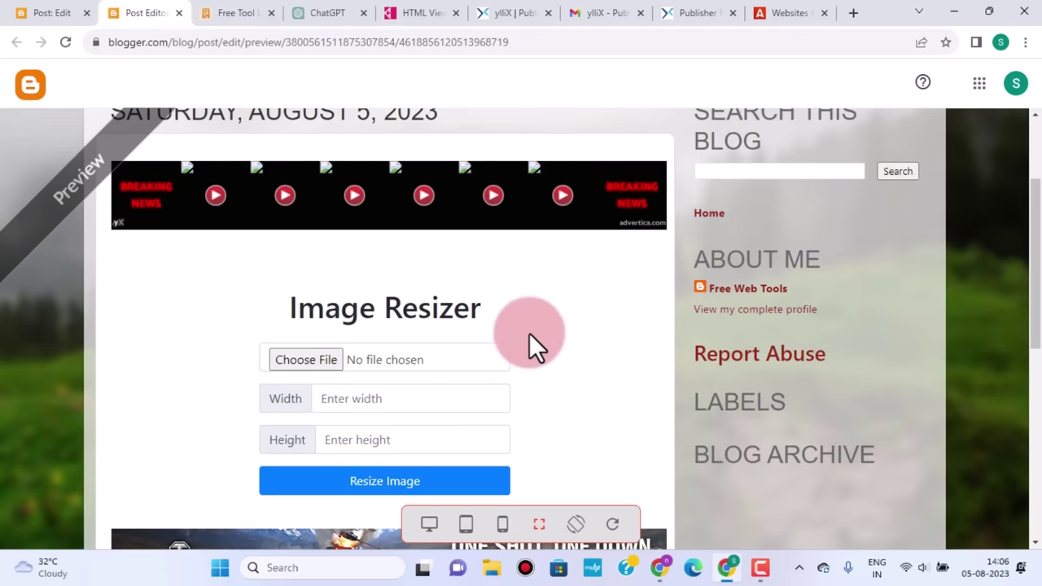
pyautogui.scroll(-2, 454, 405)
pyautogui.scroll(3, 494, 388)
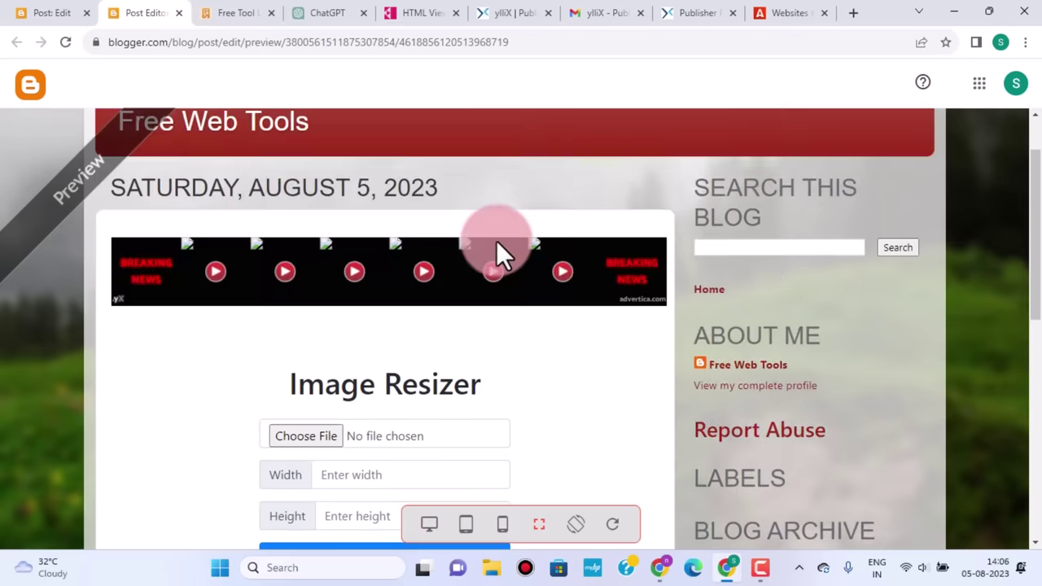
pyautogui.scroll(-3, 497, 244)
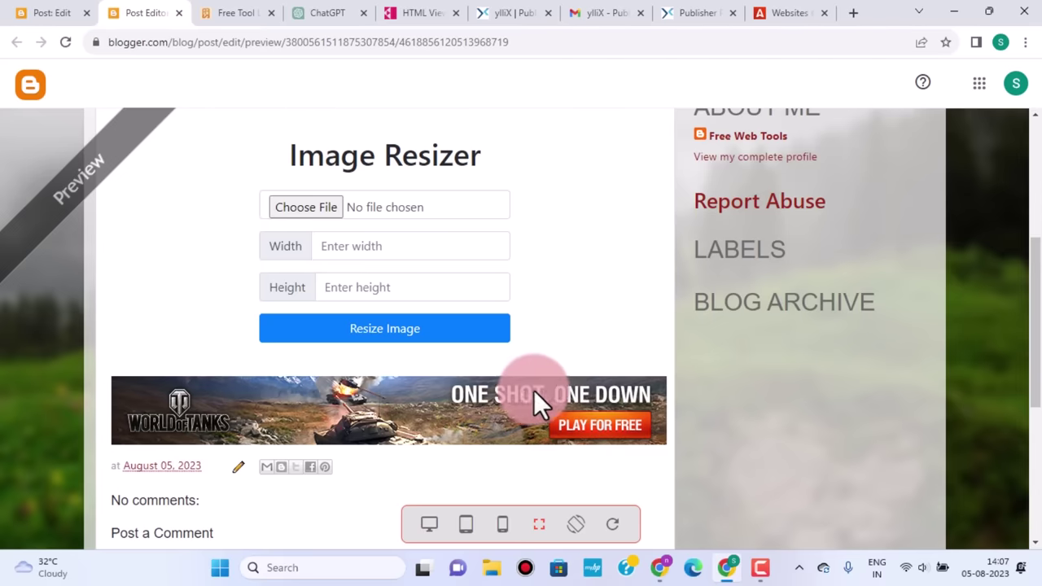
# Return to Adsterra, close the 728x90 banner code, and copy the code of the Popunder ad unit for freewebtools2470.blogspot.com
pyautogui.click(785, 11)
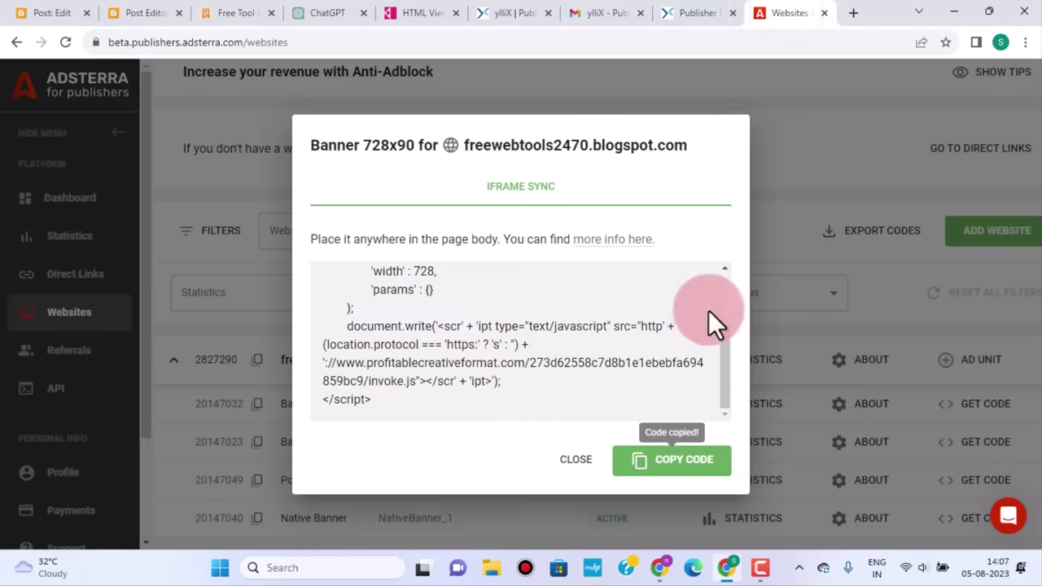
pyautogui.click(842, 148)
pyautogui.scroll(-1, 660, 397)
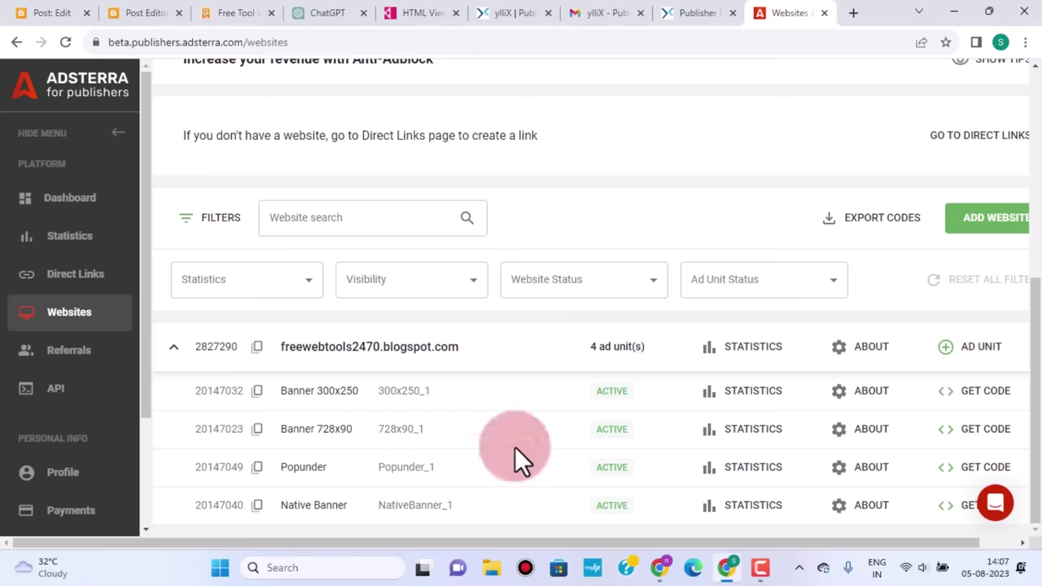
pyautogui.scroll(2, 665, 240)
pyautogui.scroll(3, 666, 240)
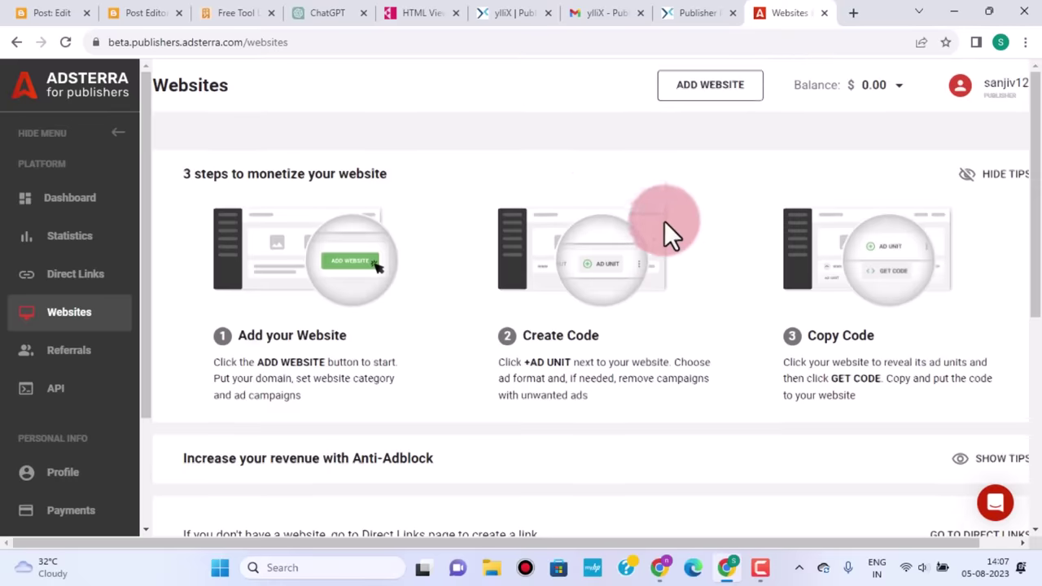
pyautogui.scroll(-5, 529, 198)
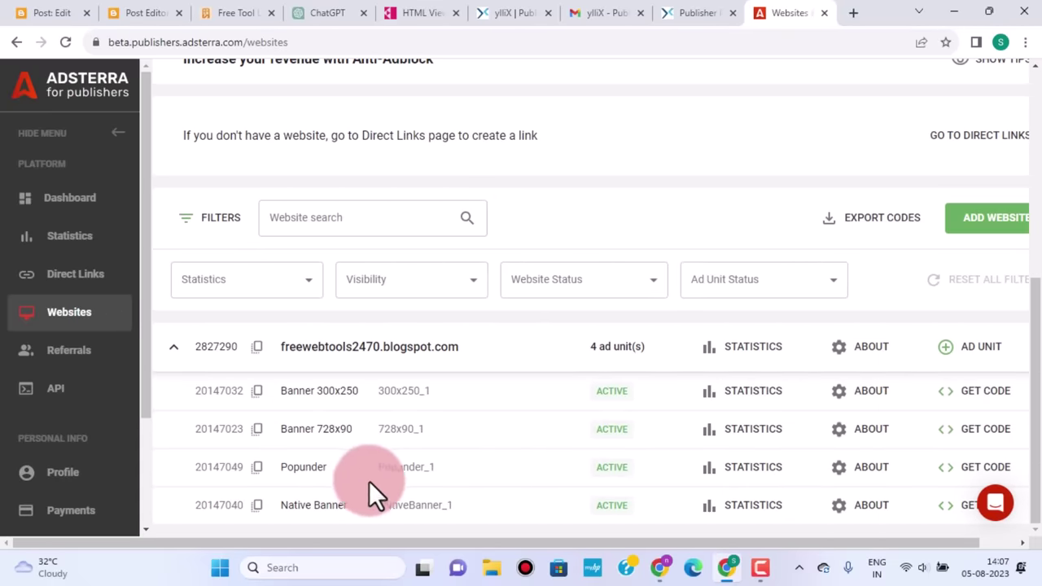
pyautogui.click(975, 467)
pyautogui.click(677, 442)
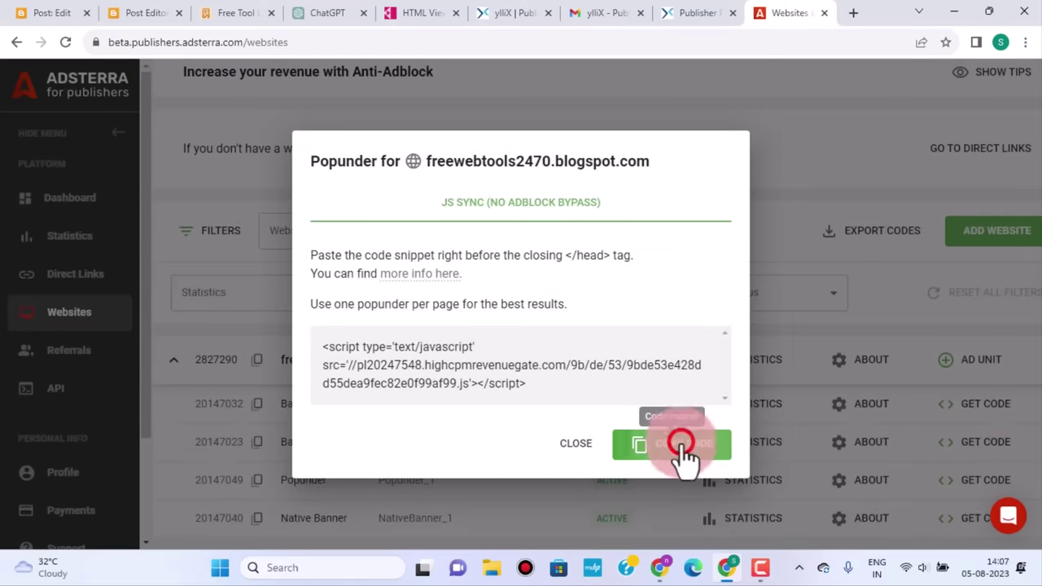
# Recheck the end of the post's HTML in Blogger and the banner placements in the post preview
pyautogui.click(48, 13)
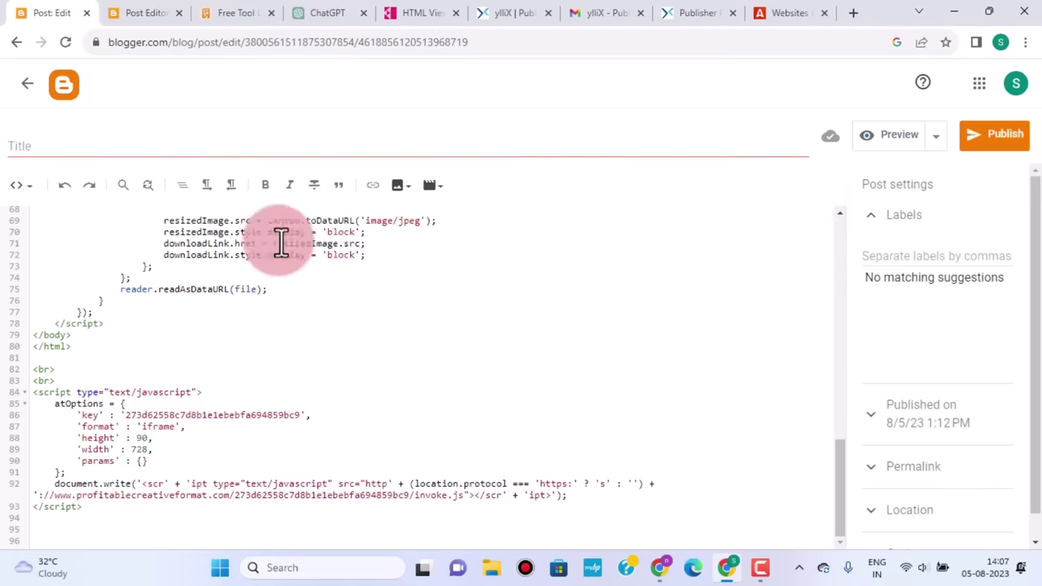
pyautogui.click(153, 14)
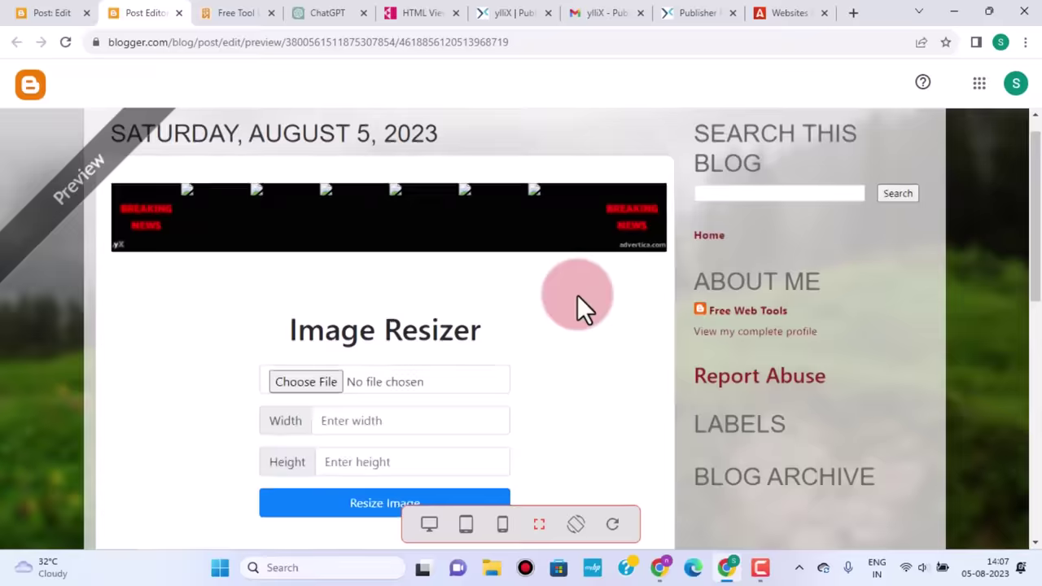
pyautogui.scroll(-1, 505, 277)
pyautogui.scroll(3, 489, 260)
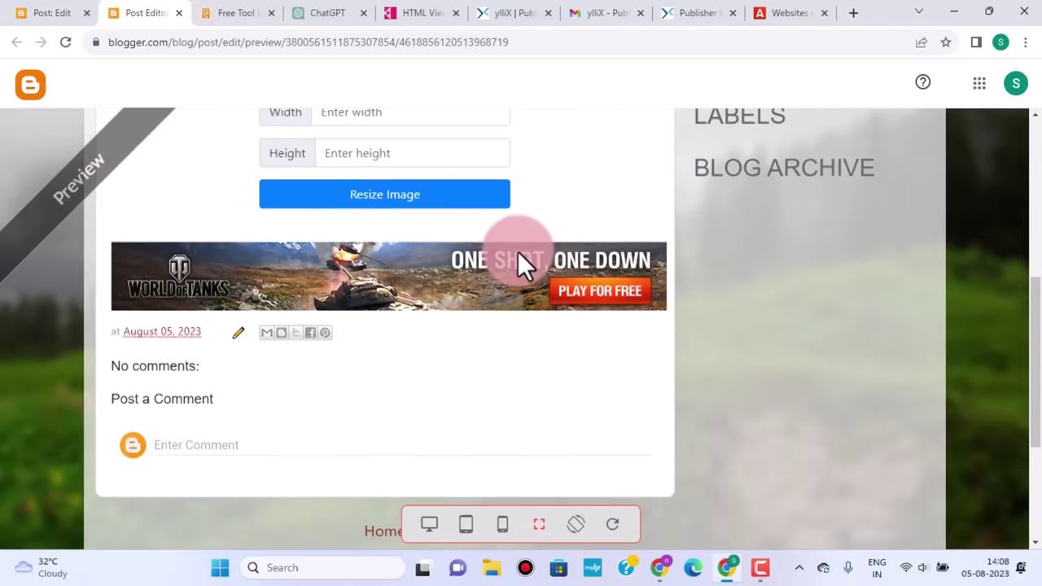
# Check the Popunder code and its placement instructions in Adsterra against the Blogger post's HTML
pyautogui.scroll(-4, 407, 383)
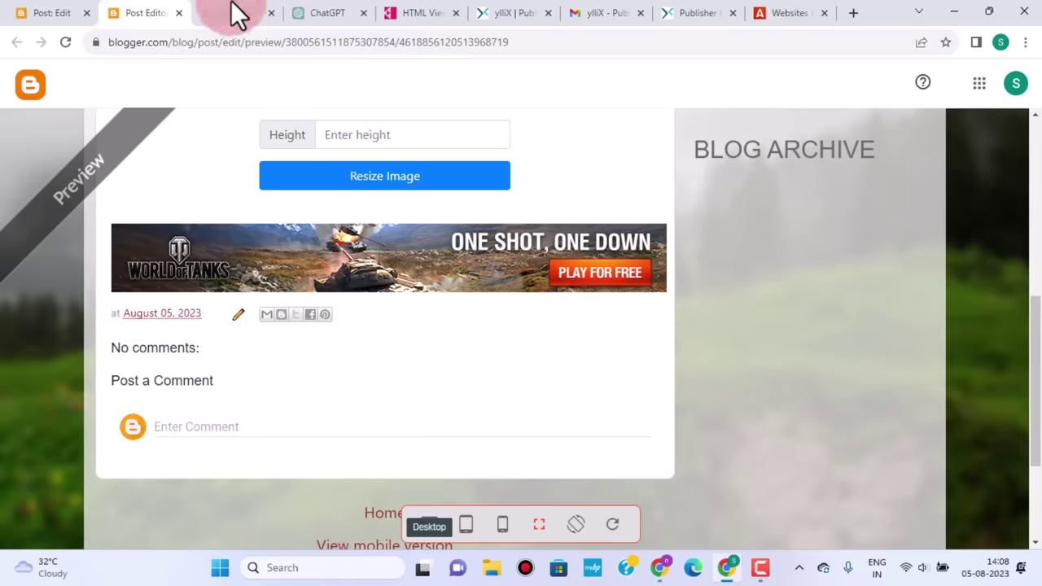
pyautogui.click(44, 14)
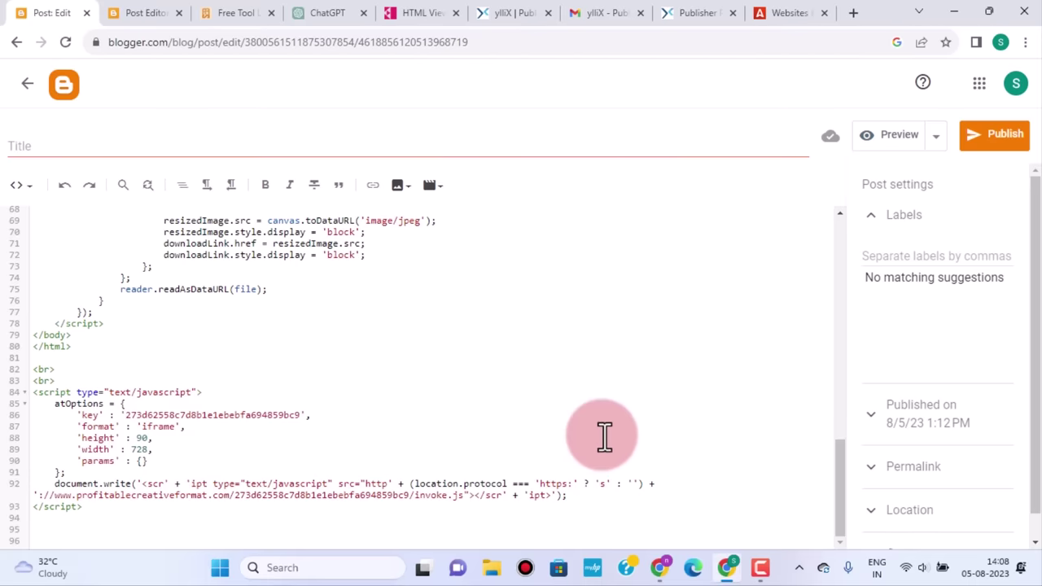
pyautogui.click(783, 13)
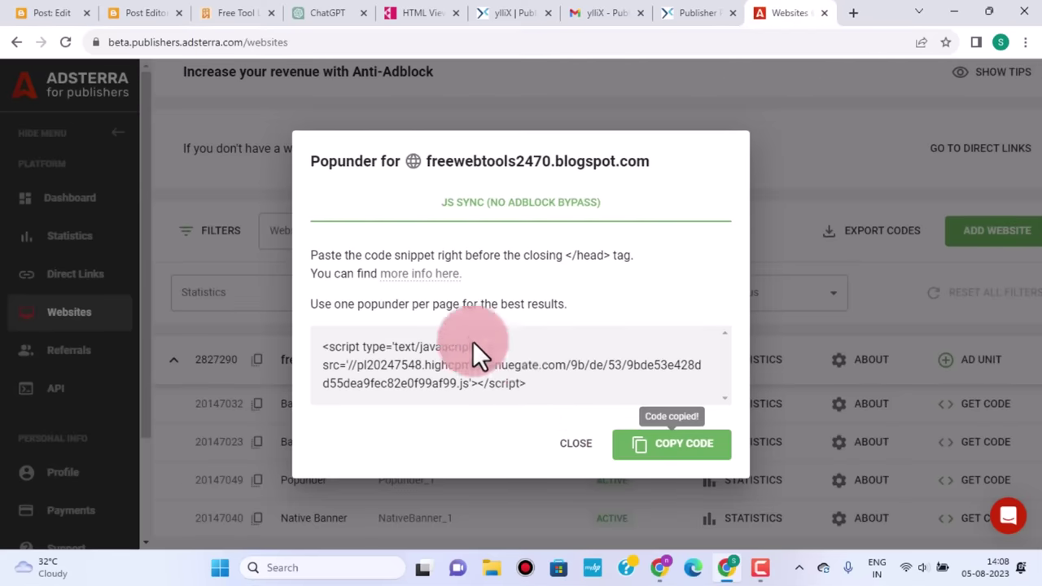
pyautogui.click(53, 19)
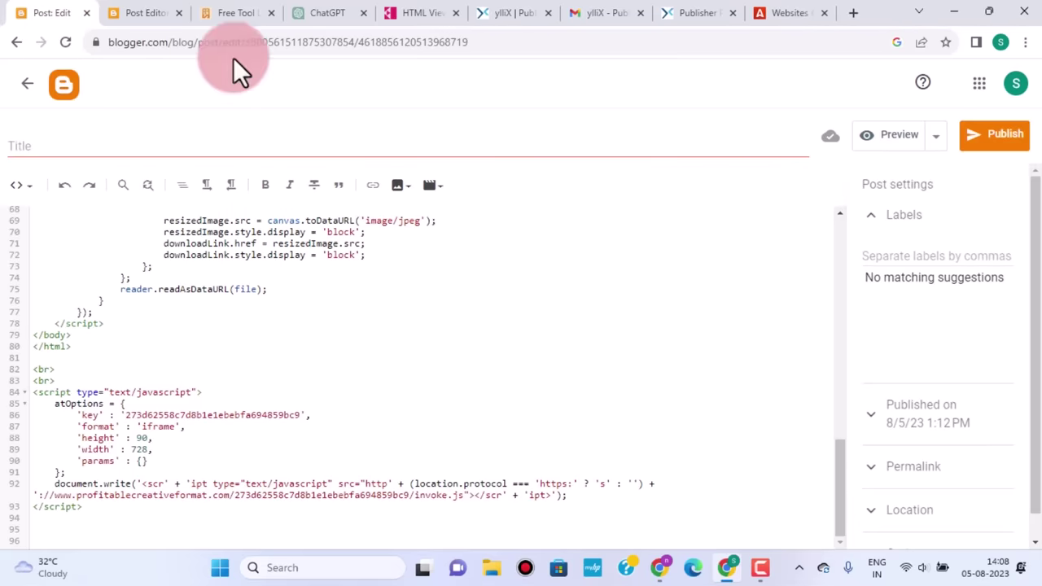
# Review the post preview's layout from the top banner through the Image Resizer form to the banner and comments below
pyautogui.click(150, 13)
pyautogui.scroll(2, 669, 420)
pyautogui.scroll(3, 672, 420)
pyautogui.scroll(-2, 671, 420)
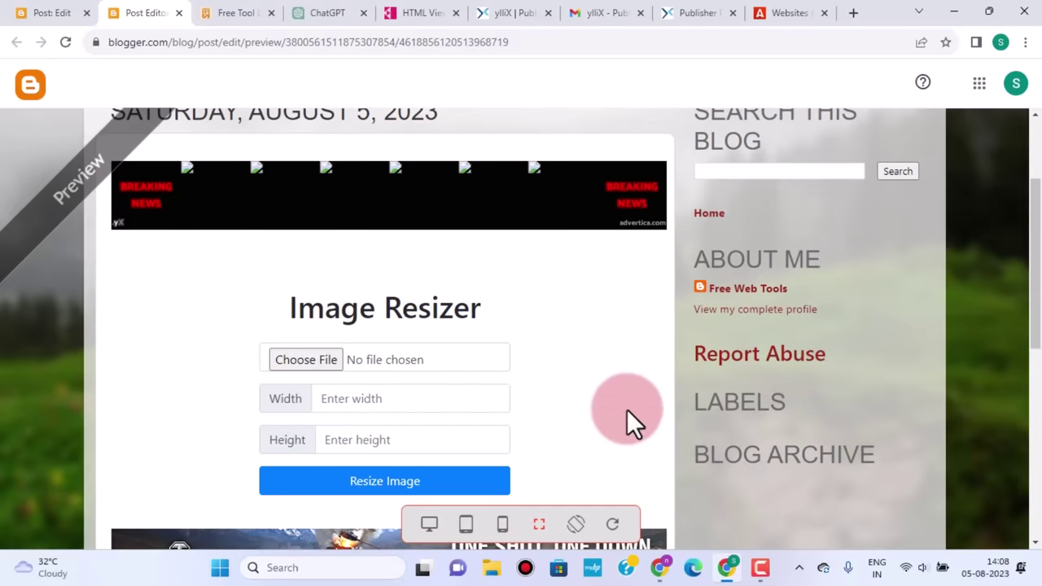
pyautogui.scroll(-1, 630, 421)
pyautogui.scroll(-2, 630, 421)
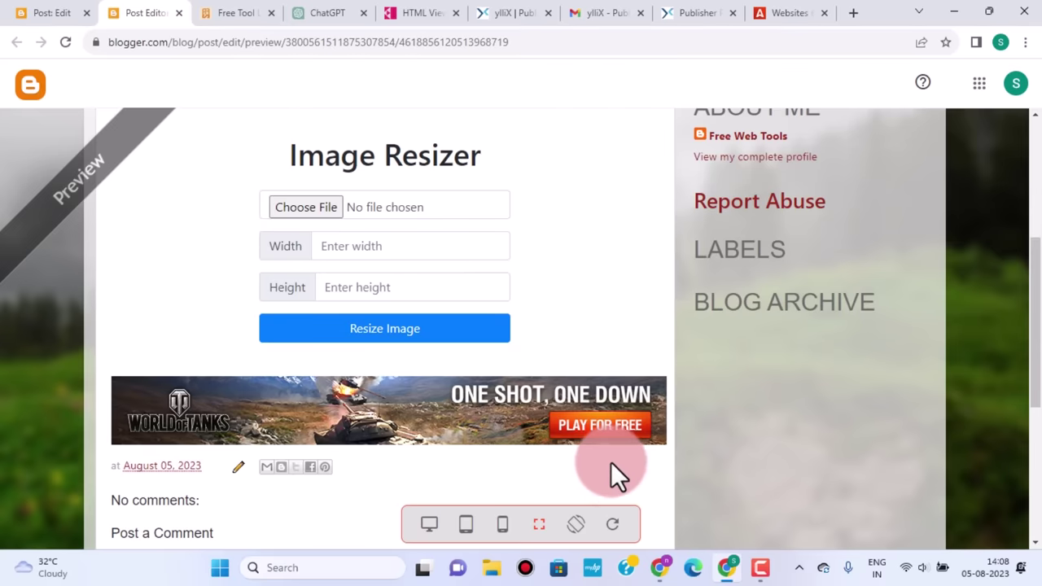
pyautogui.scroll(1, 630, 333)
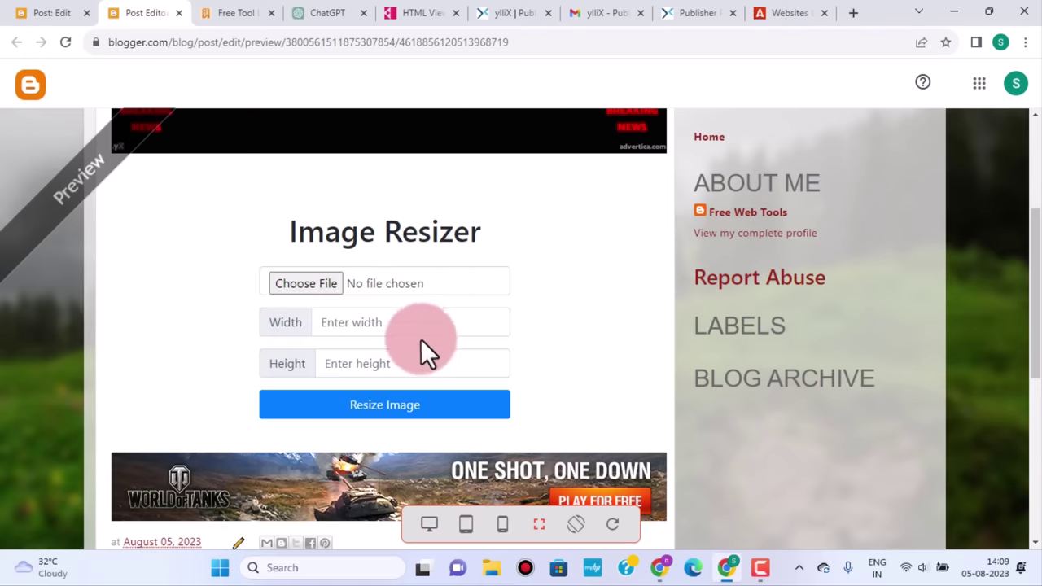
pyautogui.scroll(-2, 410, 328)
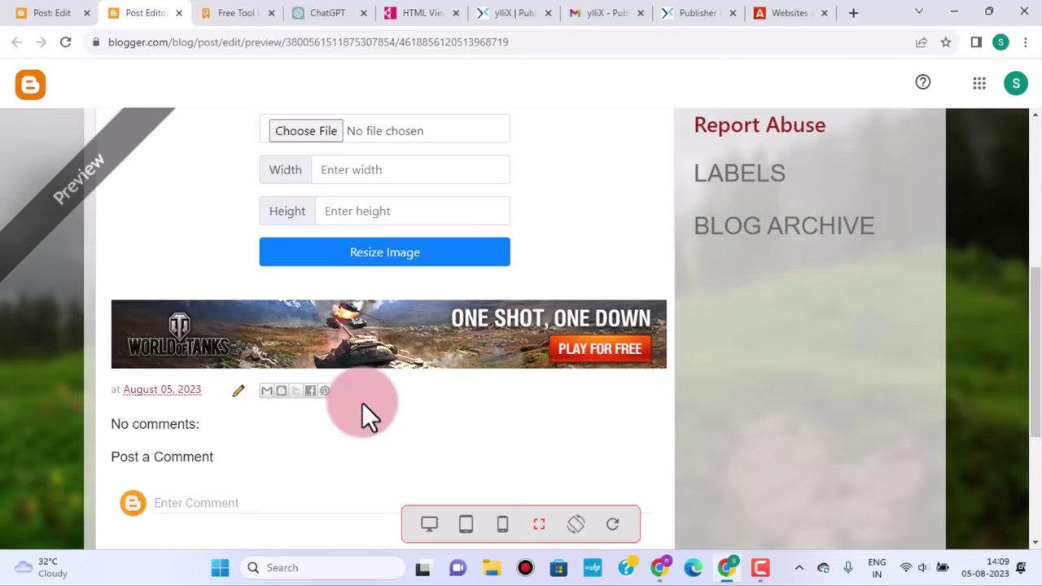
pyautogui.scroll(3, 436, 267)
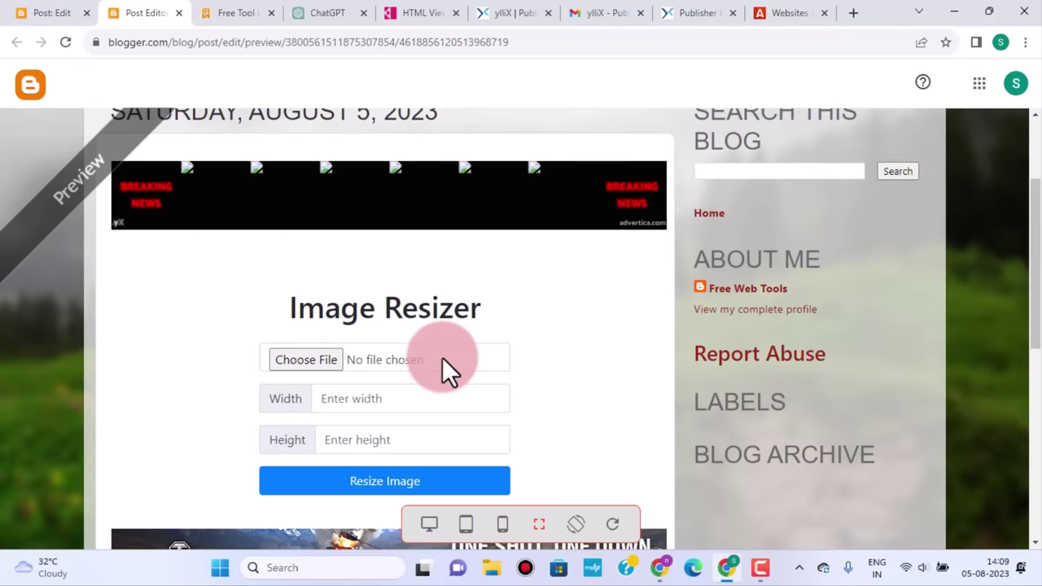
# Paste the Adsterra Popunder code on line 95 below the banner script in the post's HTML, and publish the updated post
pyautogui.click(35, 14)
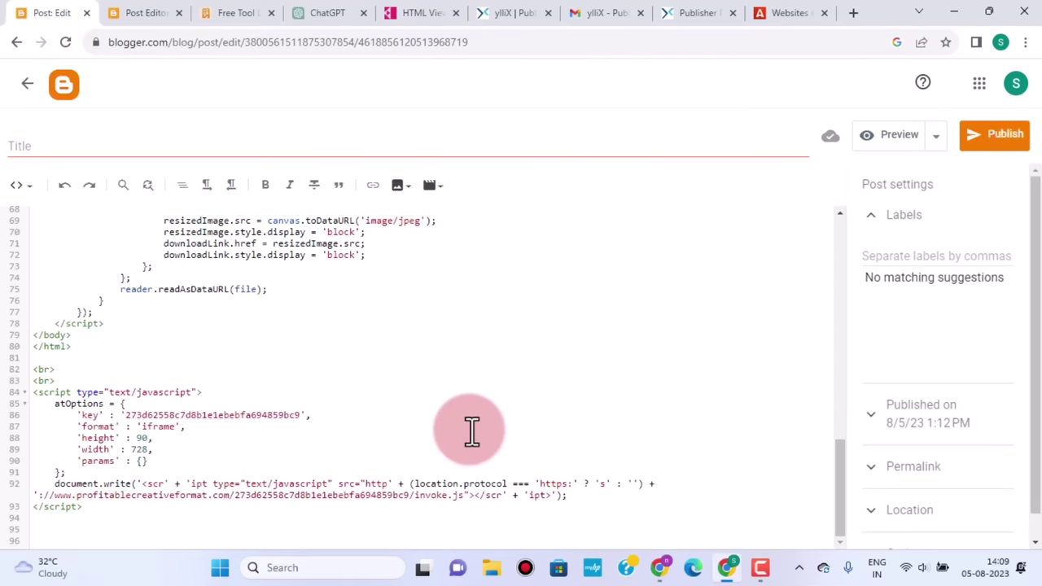
pyautogui.click(33, 528)
pyautogui.hotkey('ctrl', 'v')
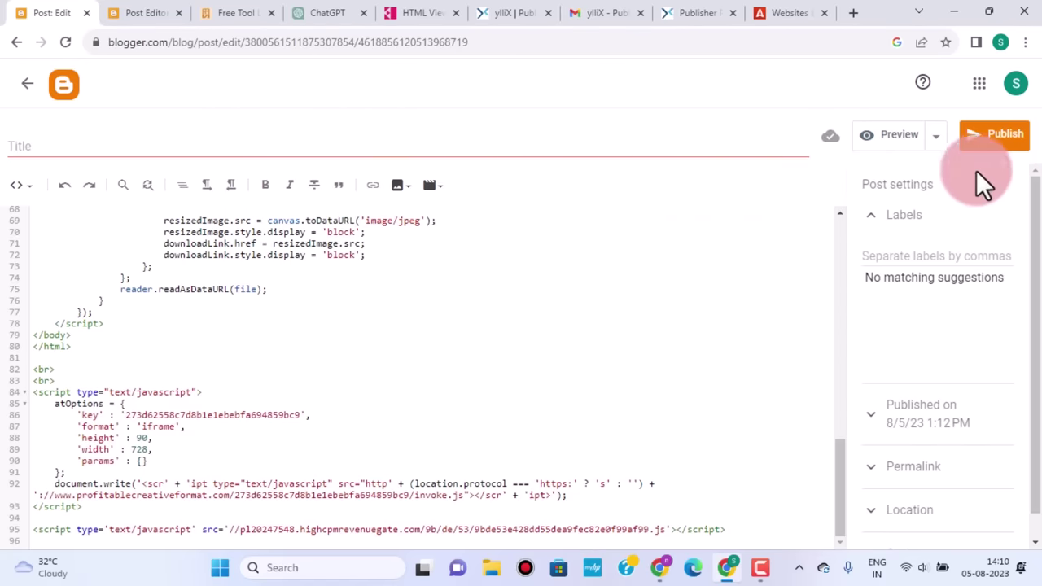
pyautogui.click(997, 140)
pyautogui.click(583, 342)
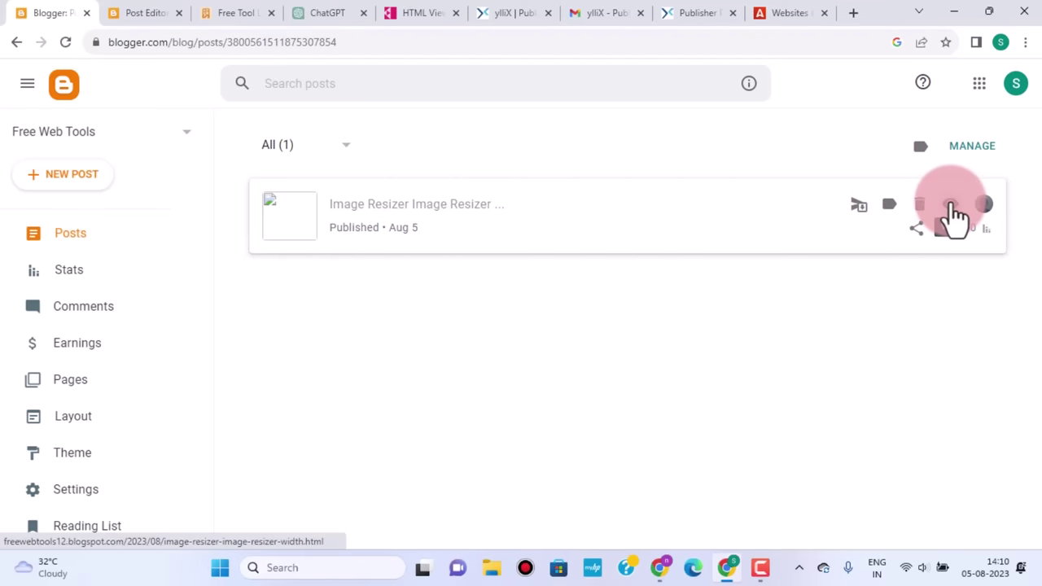
# Open the published Image Resizer post and check the banner ads above and below the form
pyautogui.click(952, 205)
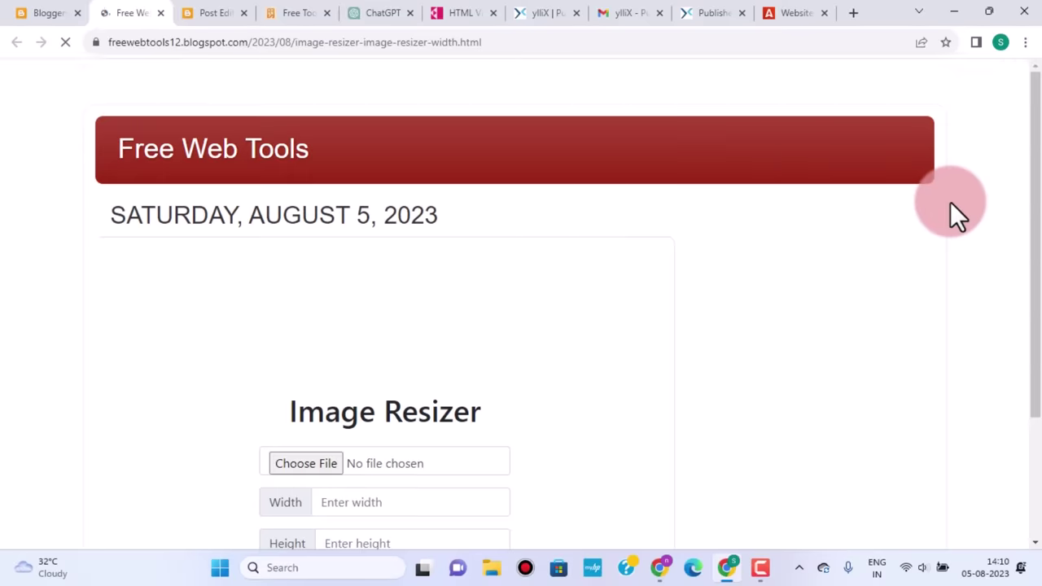
pyautogui.scroll(-1, 227, 350)
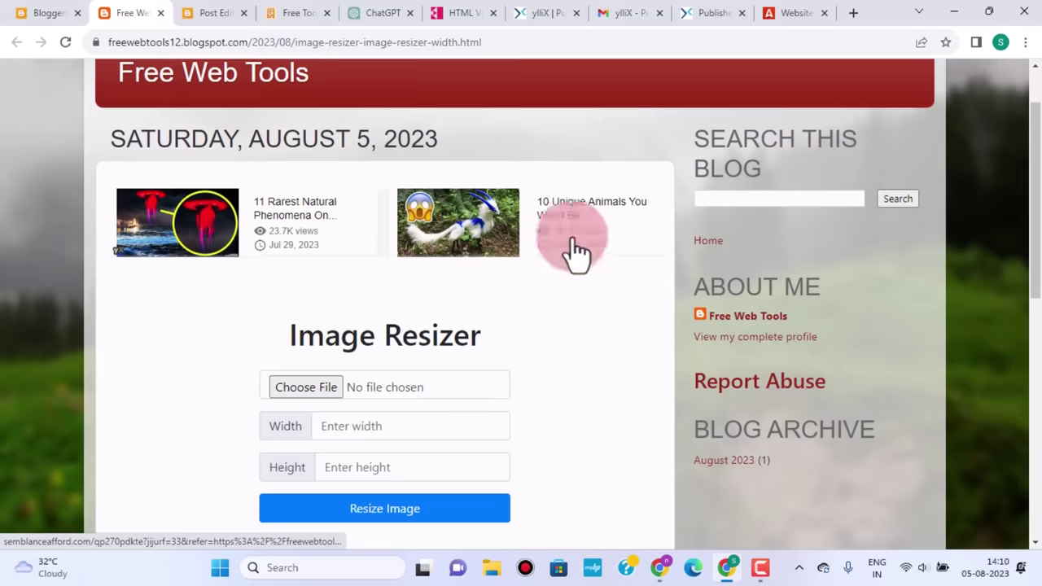
pyautogui.scroll(-4, 620, 289)
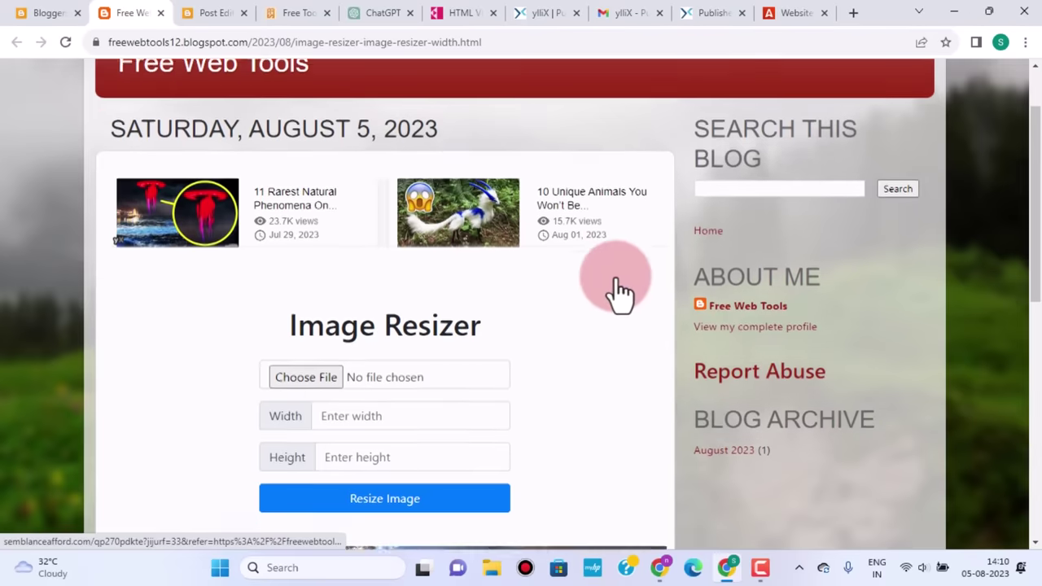
pyautogui.scroll(-1, 620, 289)
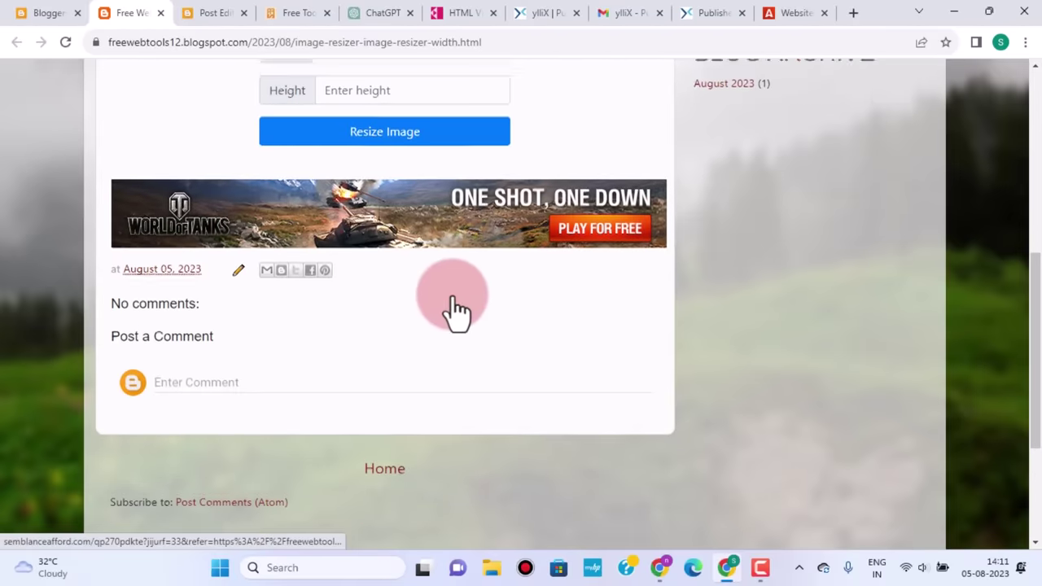
pyautogui.scroll(3, 458, 309)
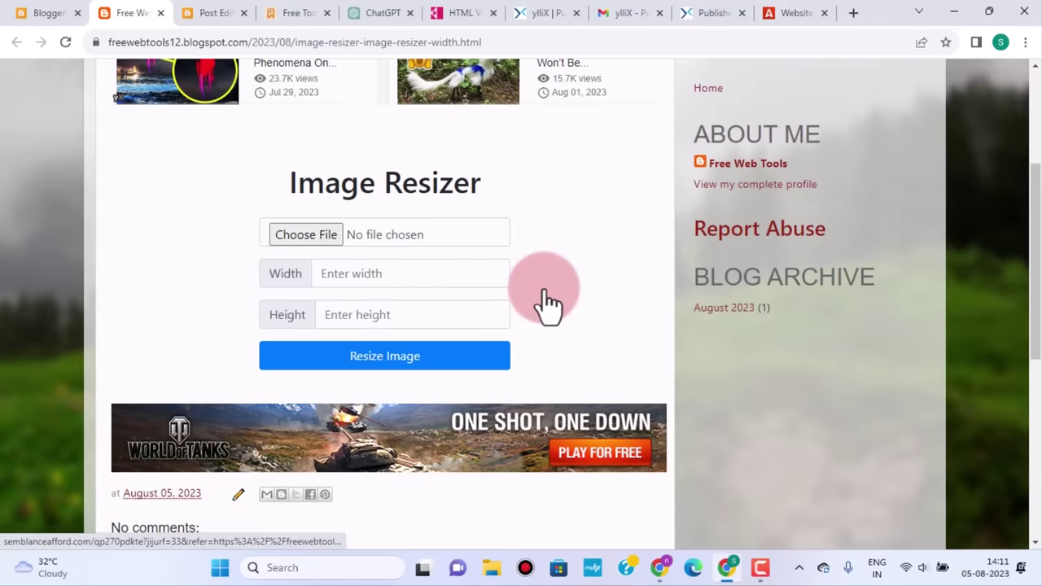
# Test the popunder ad from several blank areas of the live post, returning to the post after each ad page
pyautogui.click(558, 242)
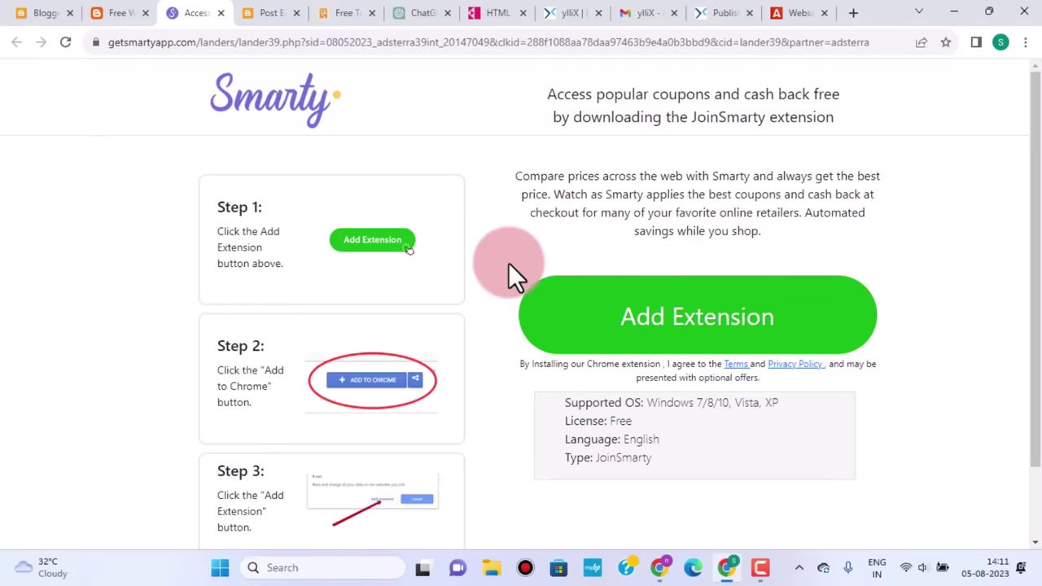
pyautogui.click(37, 15)
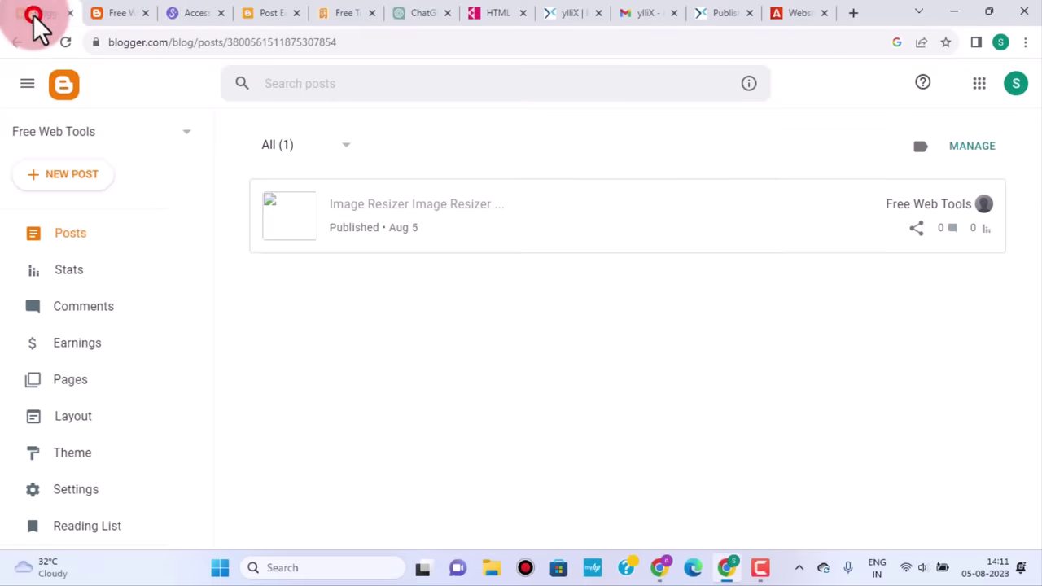
pyautogui.click(126, 14)
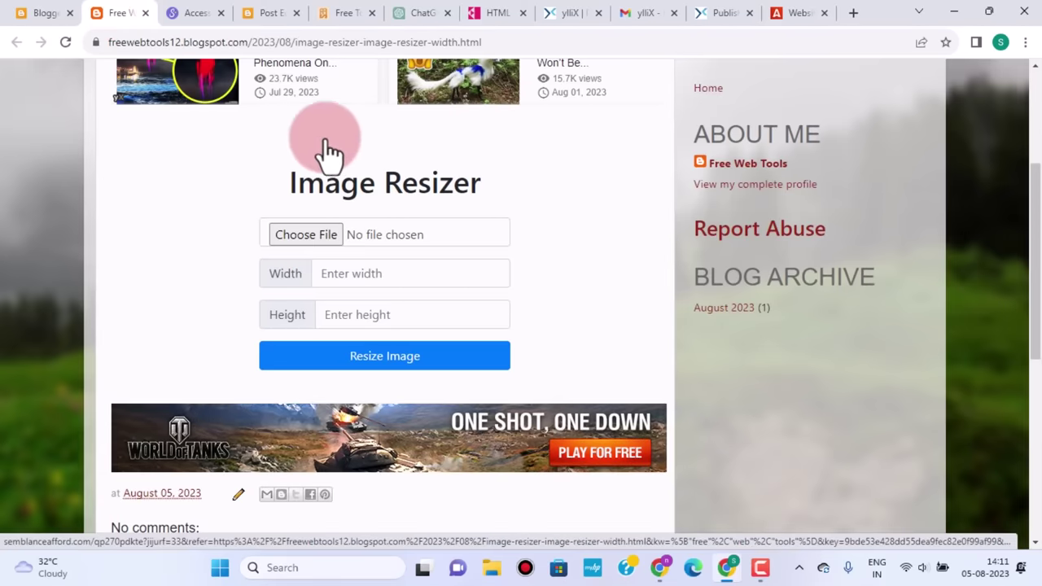
pyautogui.click(209, 129)
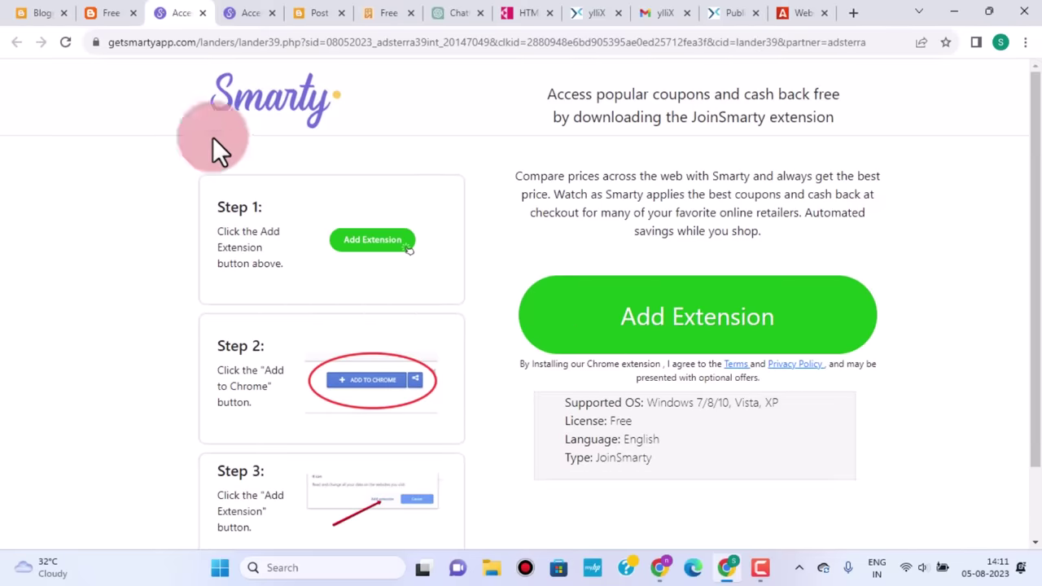
pyautogui.click(112, 14)
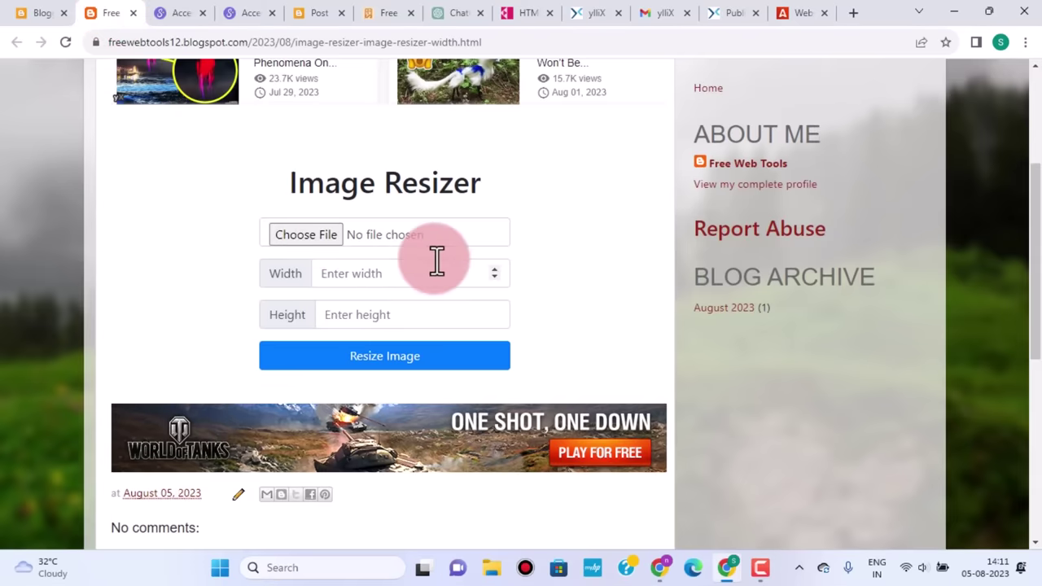
pyautogui.scroll(3, 434, 261)
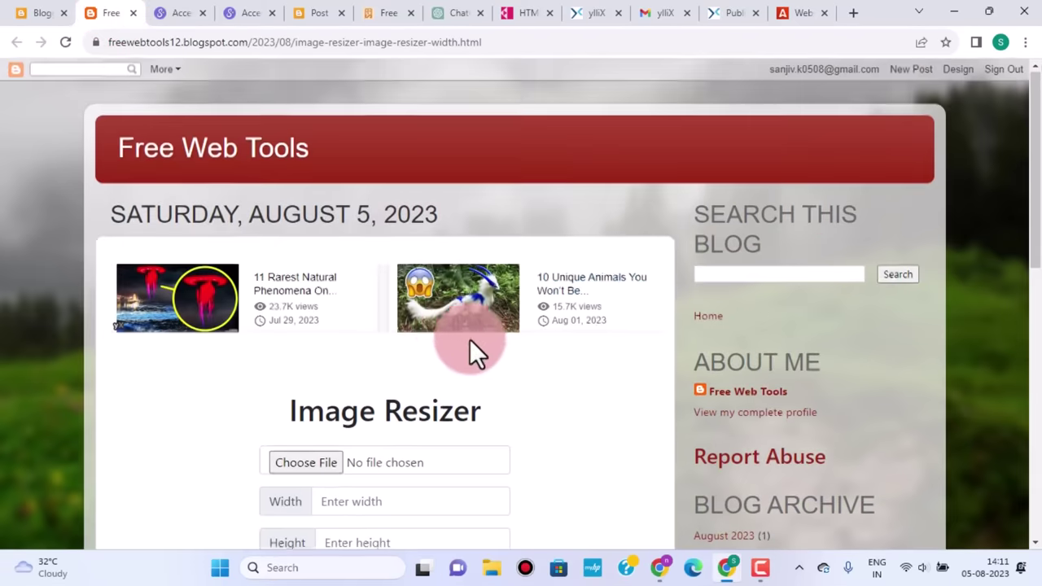
pyautogui.scroll(-2, 471, 339)
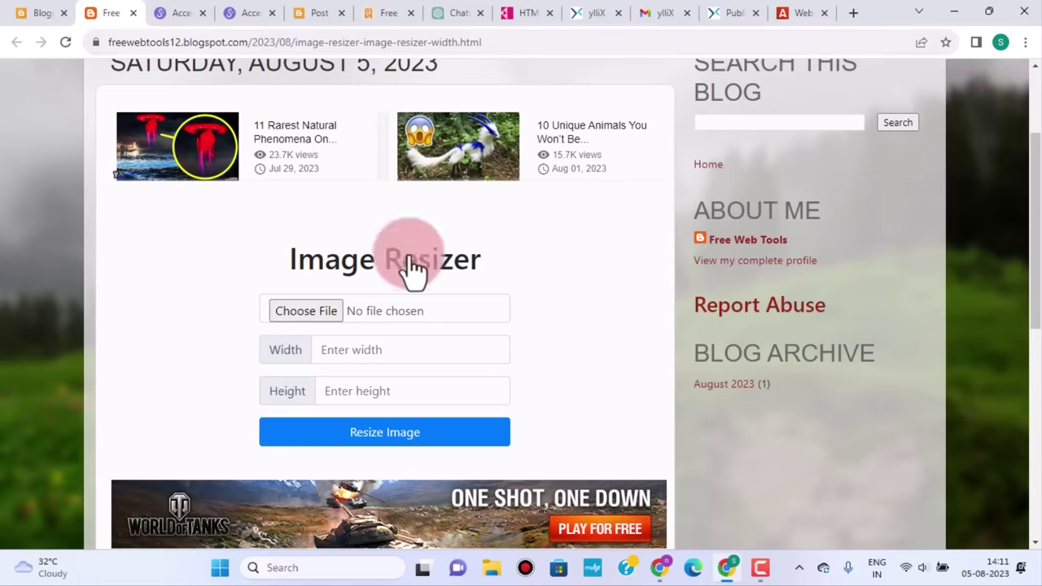
pyautogui.click(556, 276)
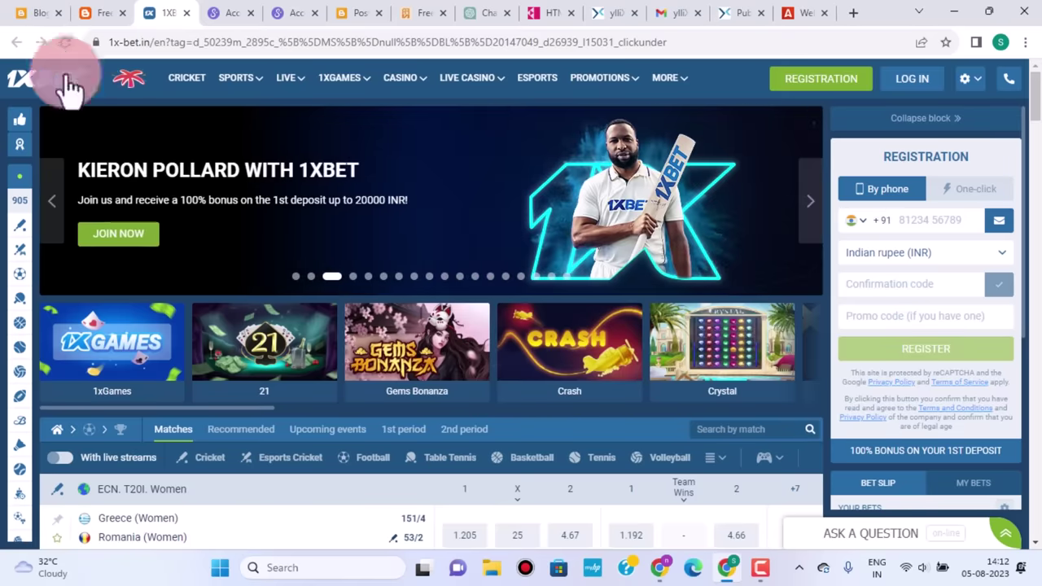
pyautogui.click(96, 18)
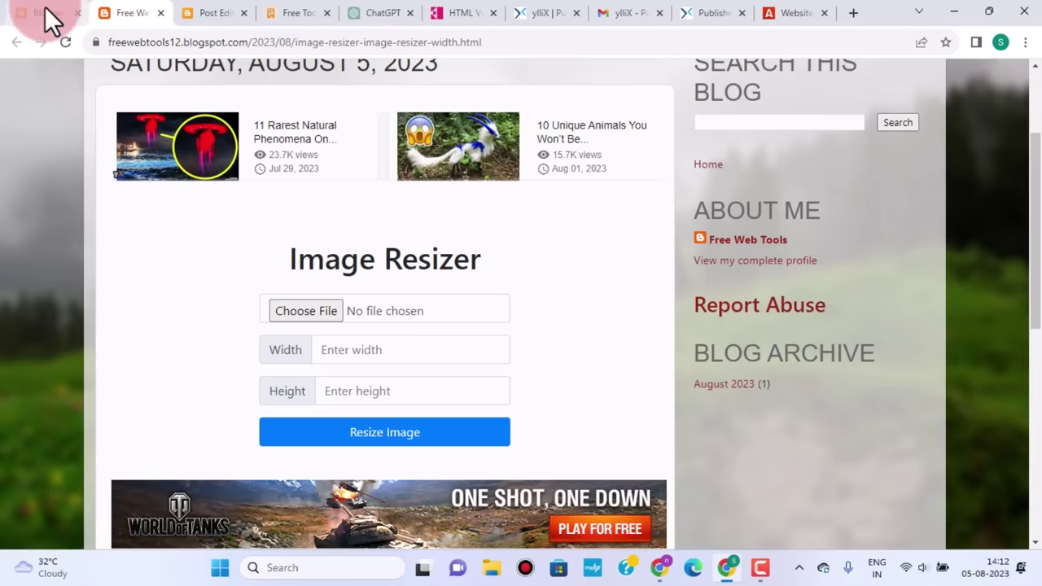
pyautogui.scroll(2, 468, 256)
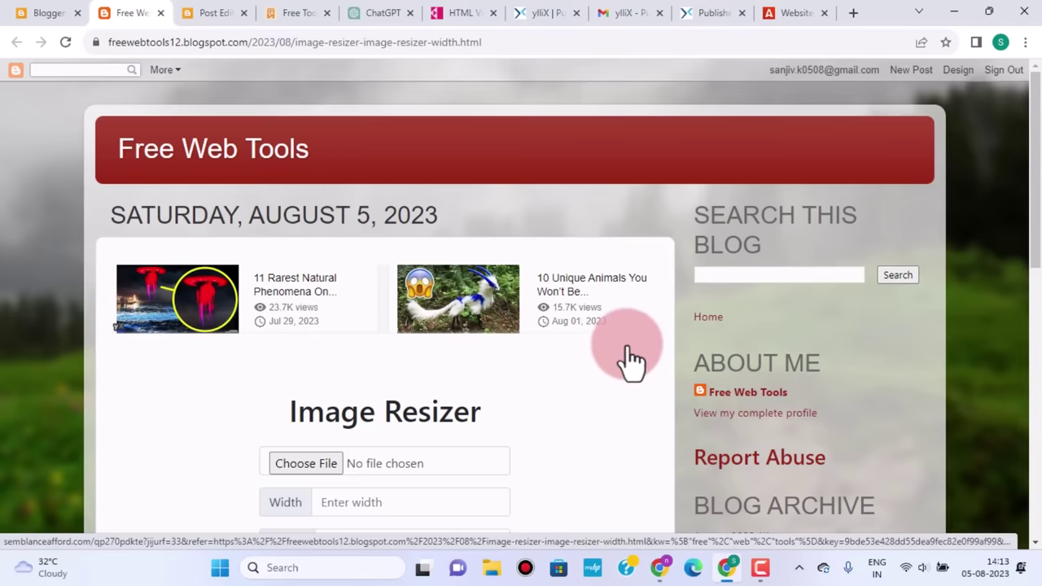
pyautogui.scroll(-2, 626, 361)
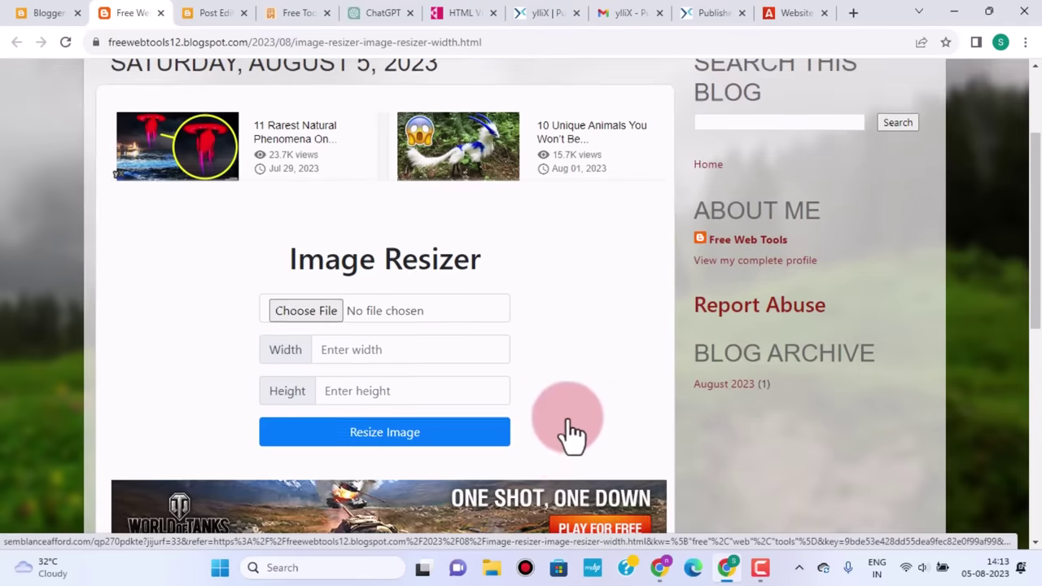
pyautogui.scroll(2, 570, 423)
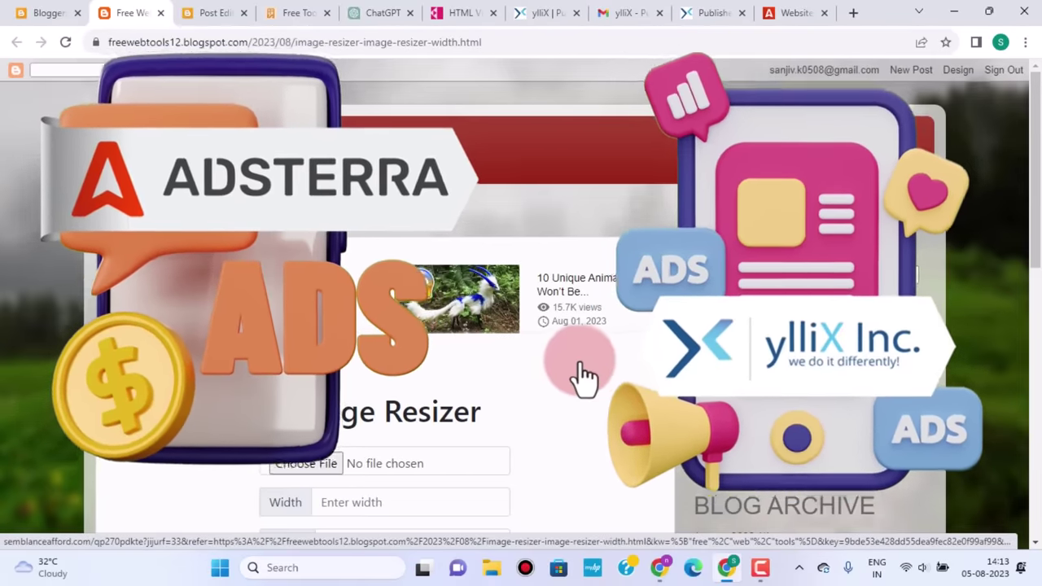
pyautogui.scroll(-2, 574, 407)
pyautogui.scroll(2, 594, 407)
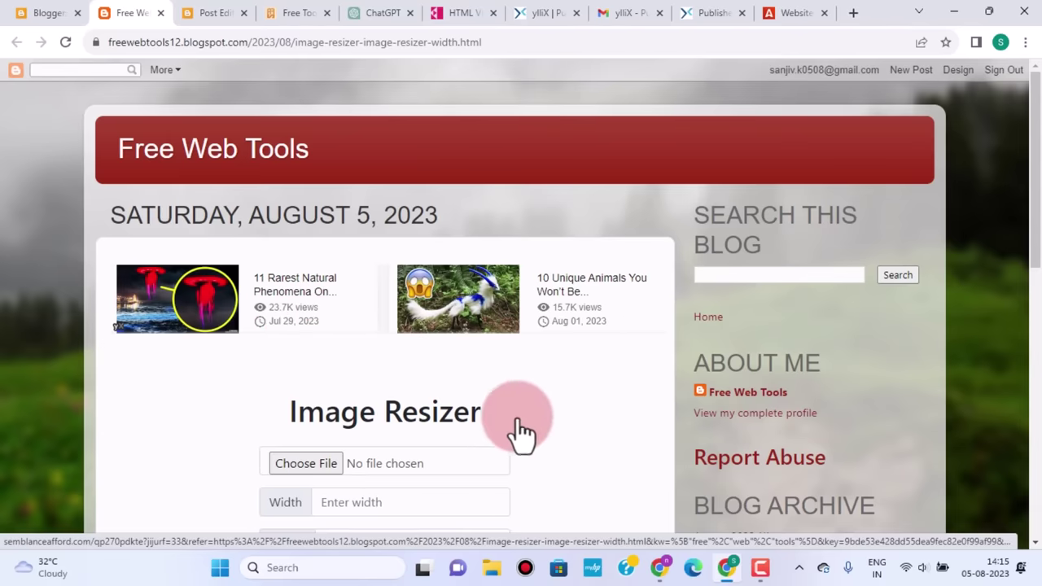
pyautogui.scroll(-2, 512, 435)
pyautogui.scroll(2, 533, 421)
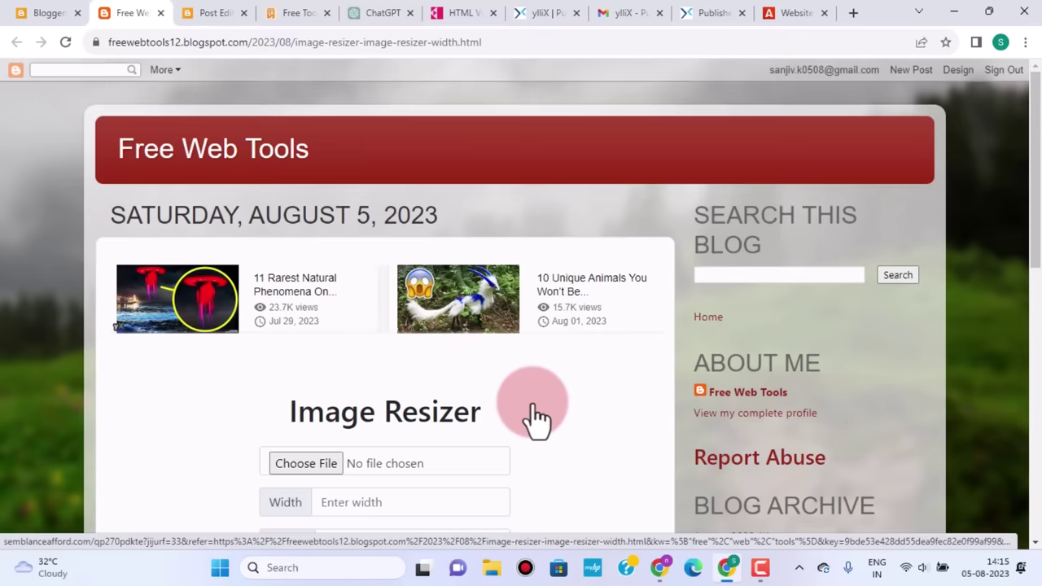
pyautogui.scroll(-1, 537, 419)
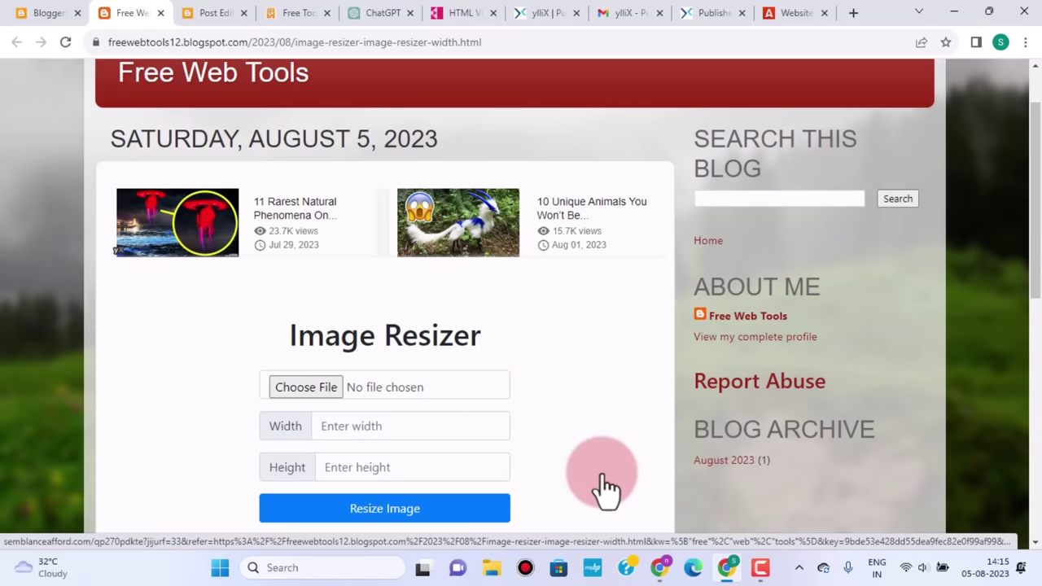
# Return to the Blogger dashboard and start a new page for the Free Web Tools blog
pyautogui.click(26, 13)
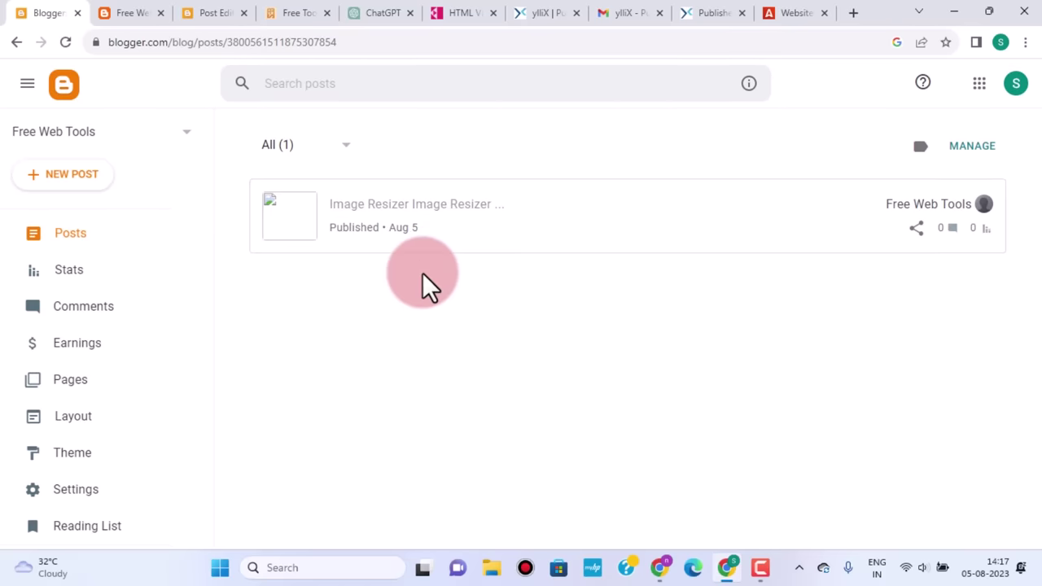
pyautogui.click(63, 381)
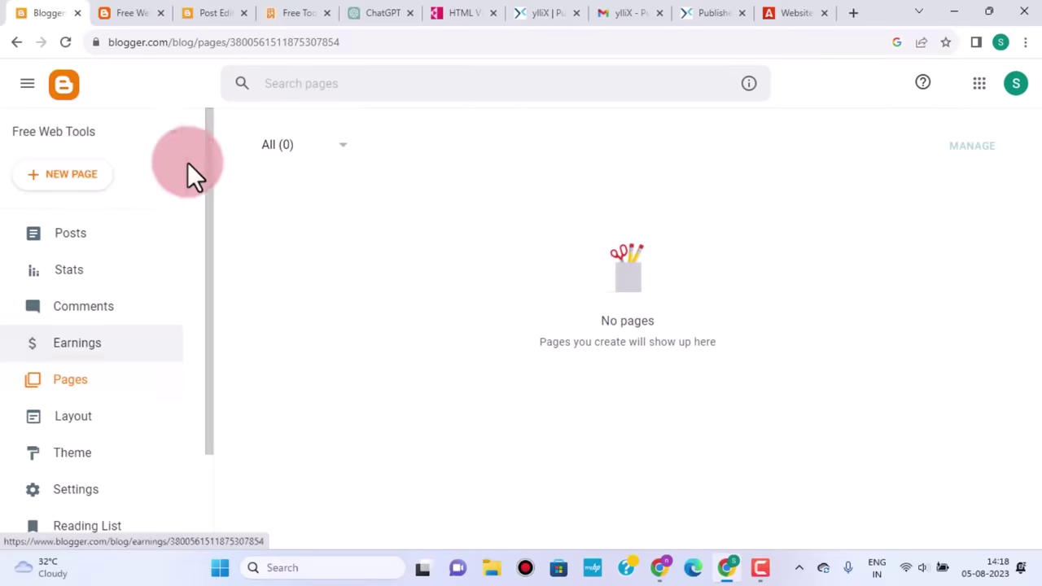
pyautogui.click(74, 178)
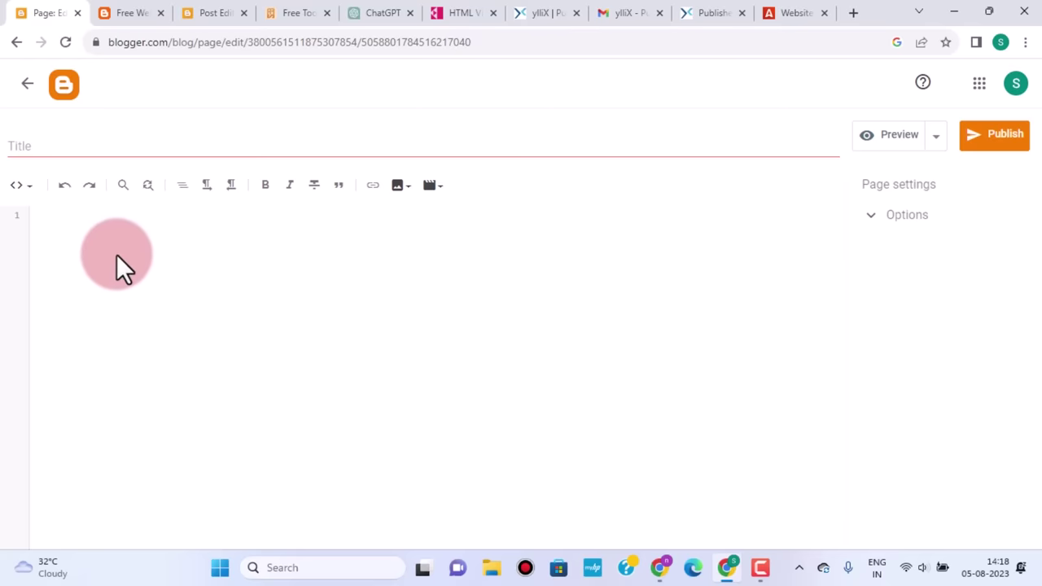
# Paste the copied Word & Character Counter HTML code into the body of the new page
pyautogui.hotkey('ctrl', 'v')
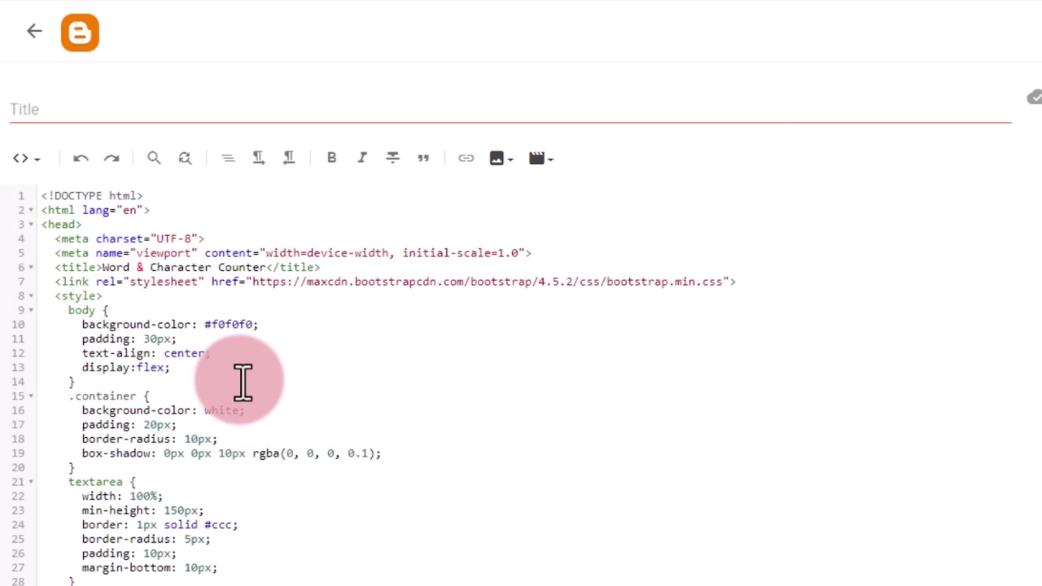
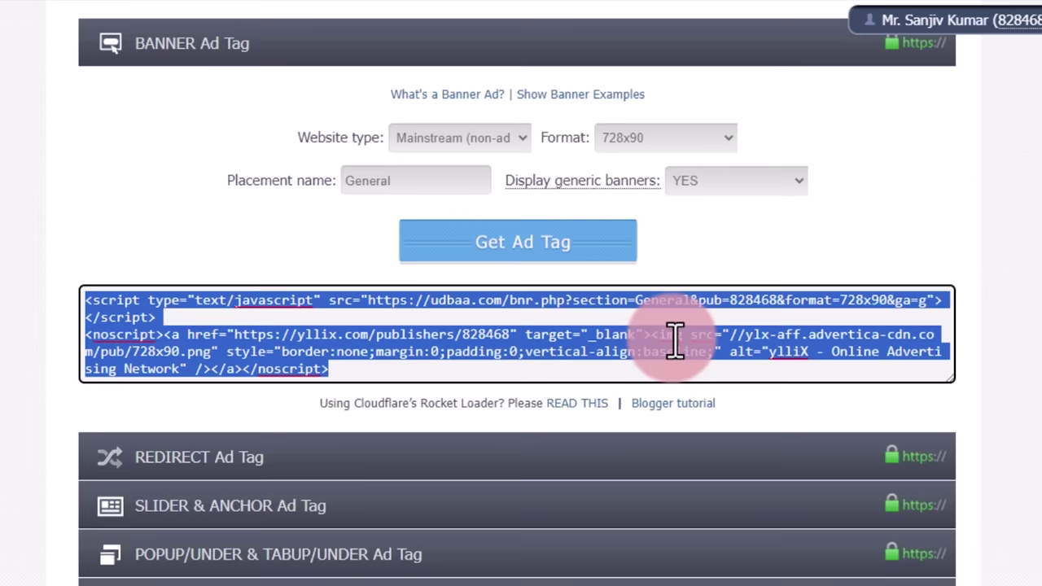
# Generate a ylliX banner ad tag in the 300x250 format and copy its full code
pyautogui.click(727, 140)
pyautogui.click(629, 164)
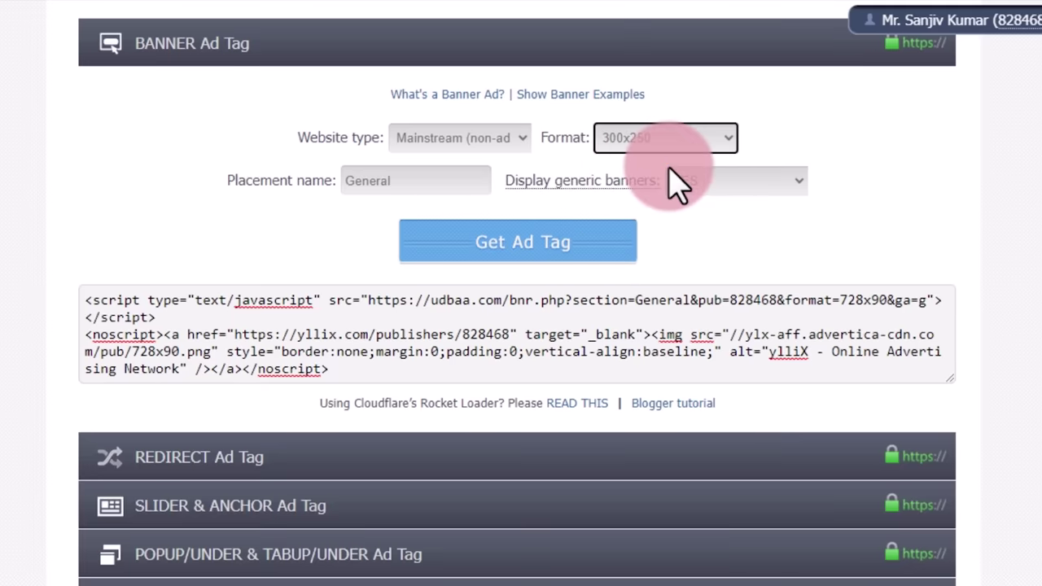
pyautogui.click(540, 243)
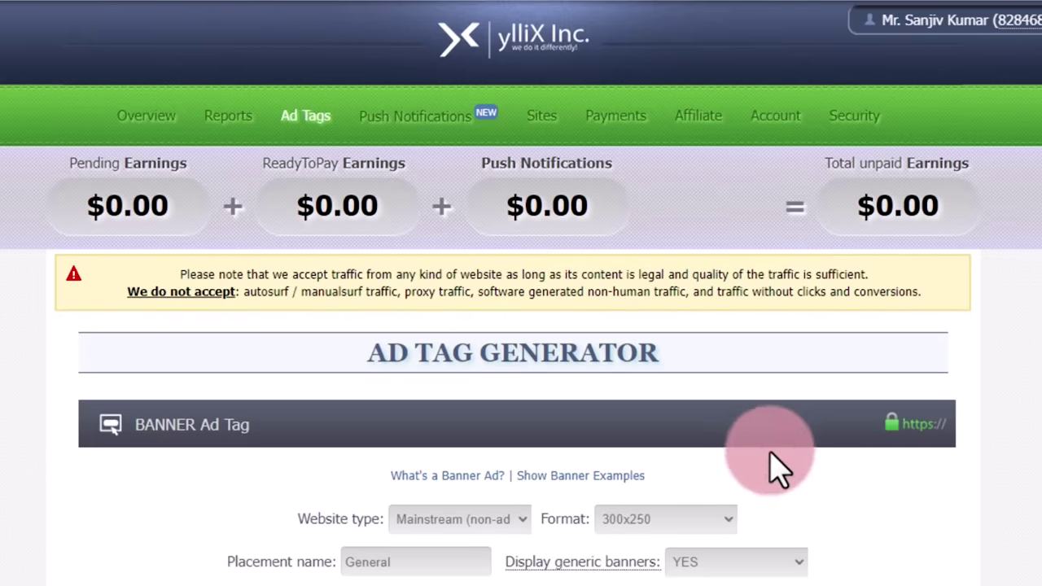
pyautogui.scroll(-2, 767, 465)
pyautogui.scroll(-2, 777, 460)
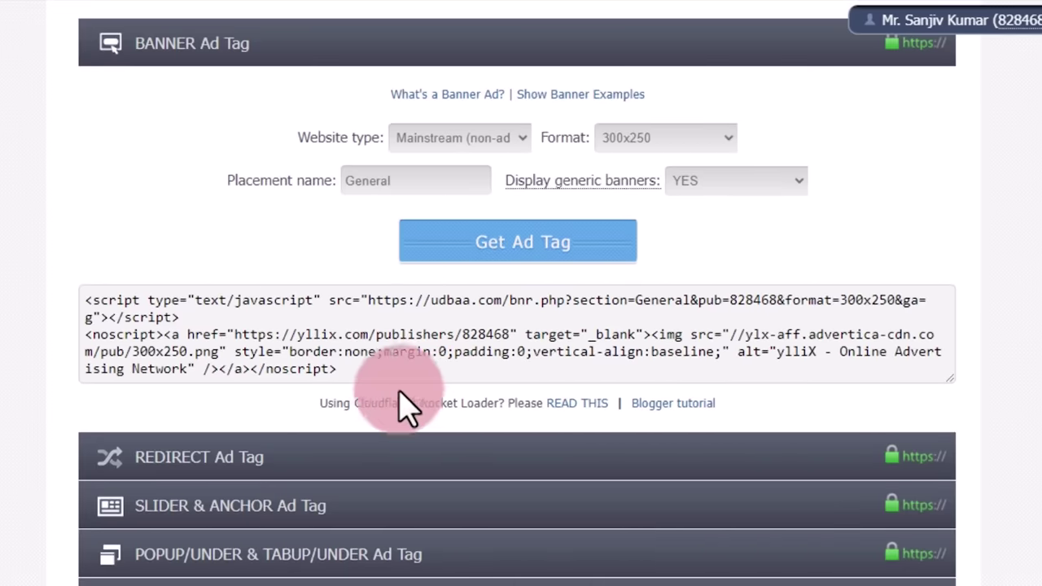
pyautogui.moveTo(342, 370); pyautogui.dragTo(86, 298)
pyautogui.hotkey('ctrl', 'c')
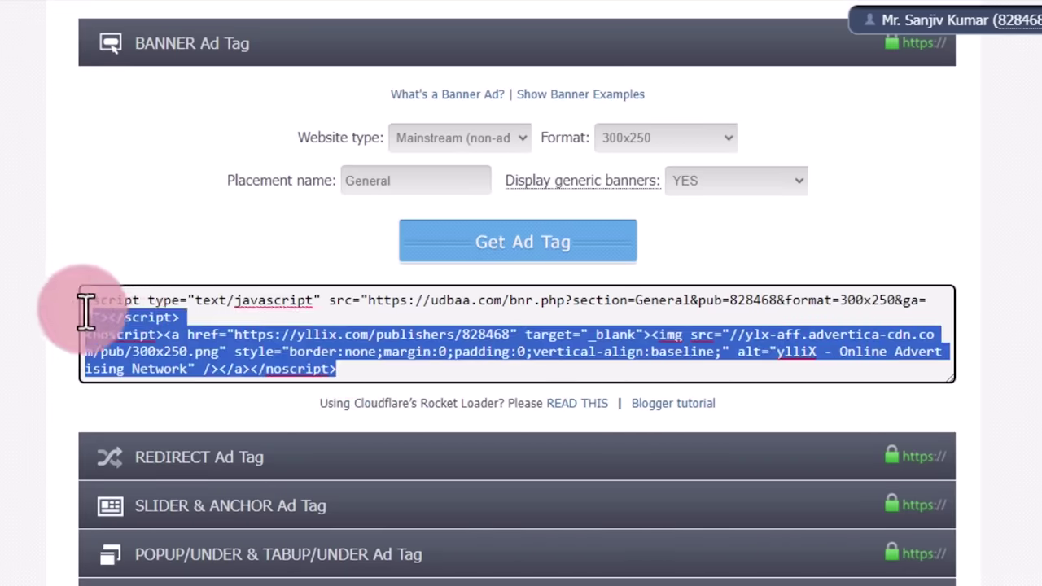
pyautogui.rightClick(132, 316)
pyautogui.click(180, 62)
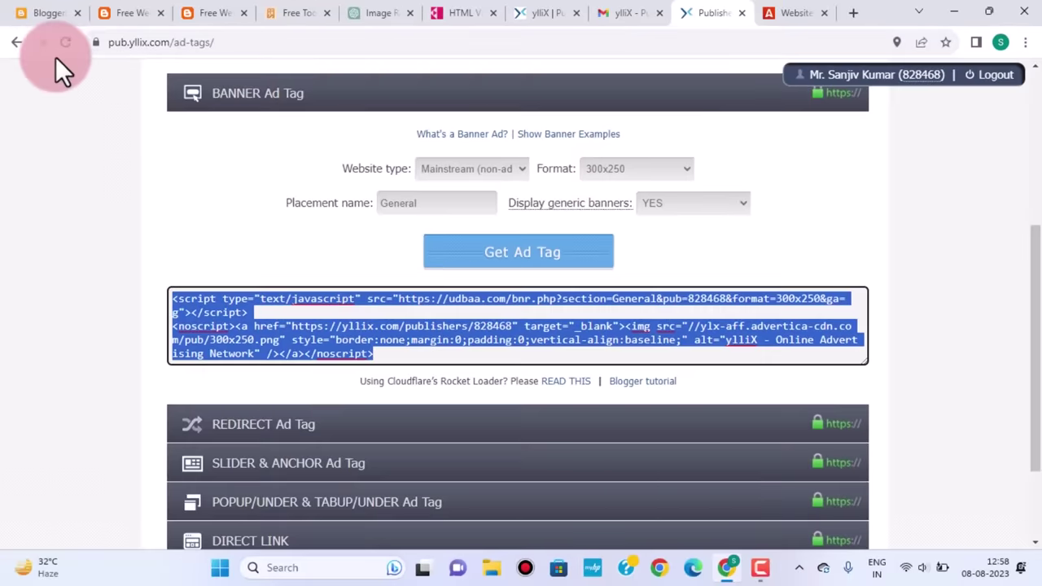
# Return to Blogger, paste the 300x250 ylliX code as the sidebar-right-1 HTML/JavaScript gadget's content, and save the gadget
pyautogui.click(36, 12)
pyautogui.click(412, 345)
pyautogui.rightClick(406, 343)
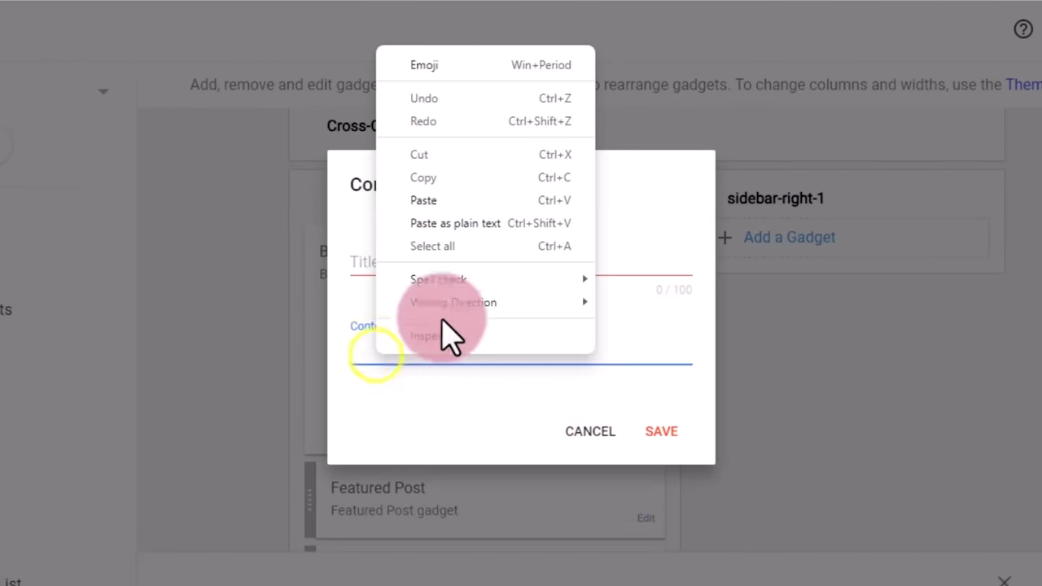
pyautogui.click(453, 202)
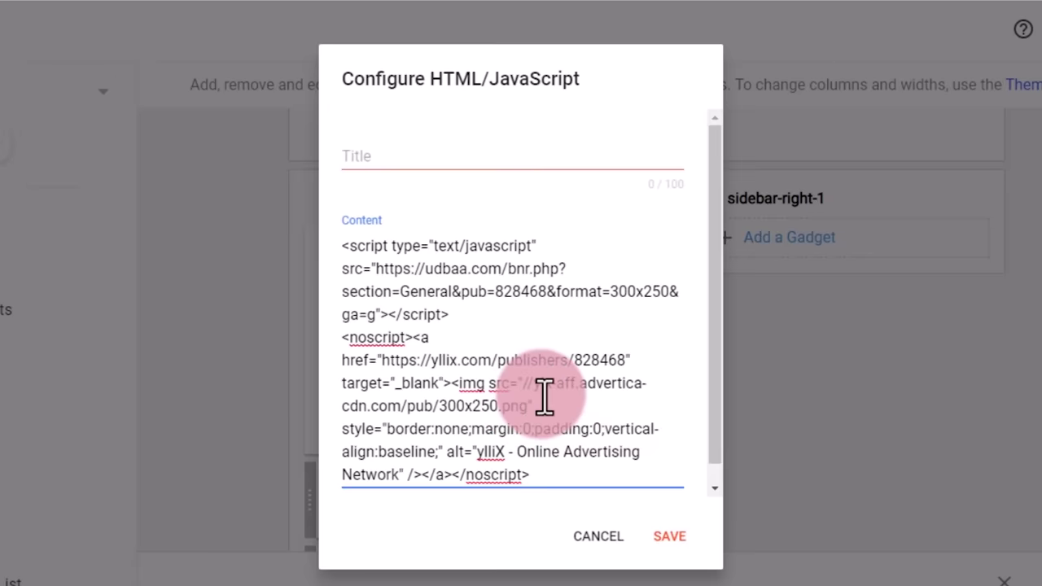
pyautogui.click(669, 537)
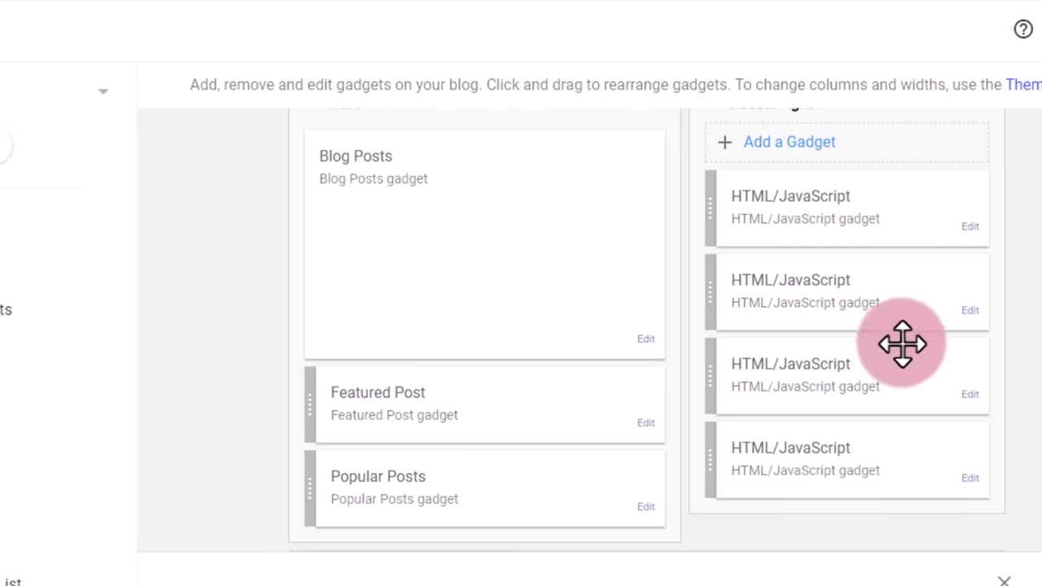
# Add an HTML/JavaScript gadget to the footer-1 section of the blog layout
pyautogui.scroll(-5, 894, 486)
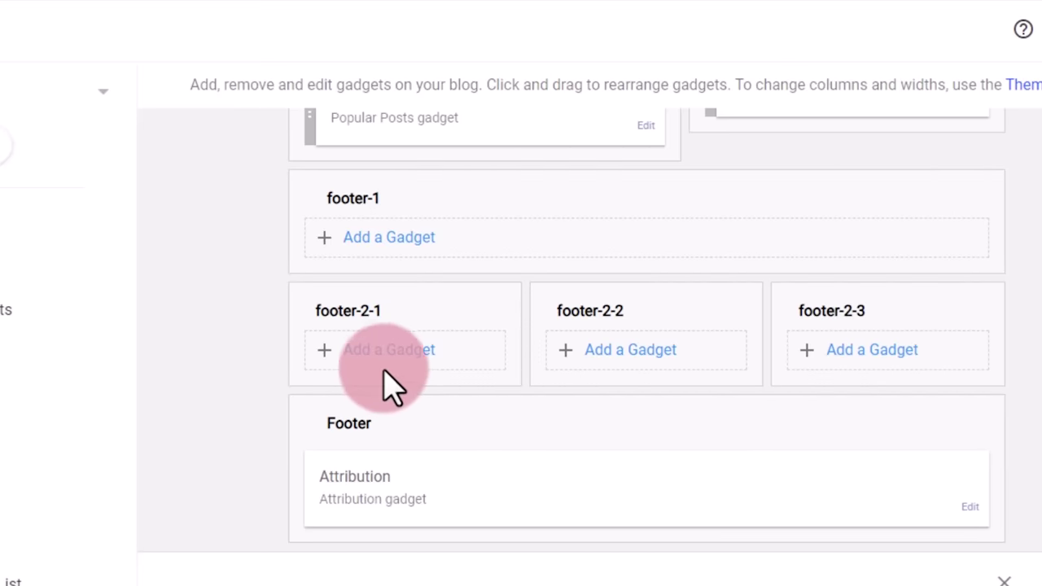
pyautogui.scroll(4, 871, 332)
pyautogui.scroll(-3, 893, 375)
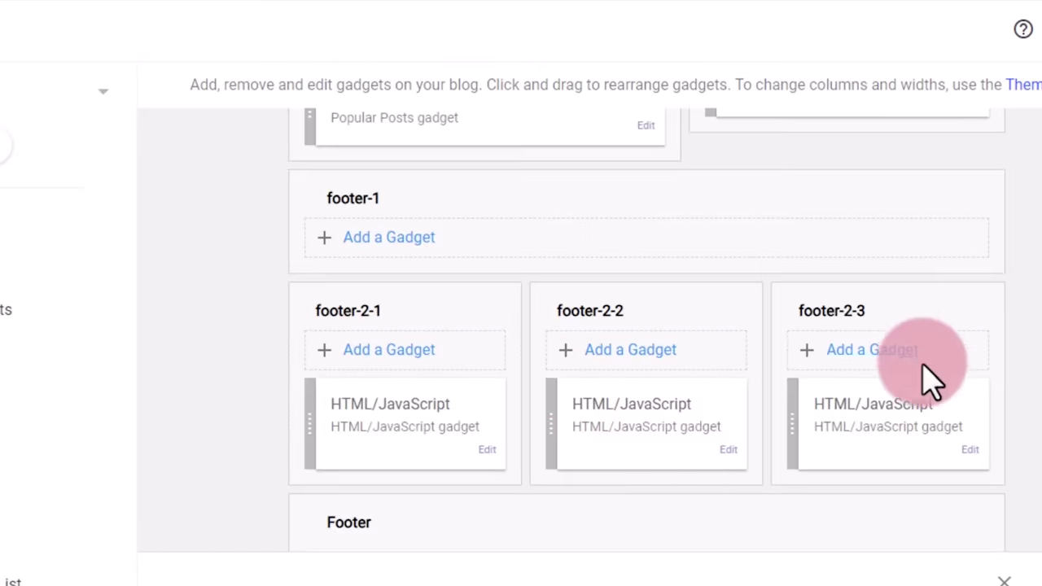
pyautogui.scroll(1, 932, 379)
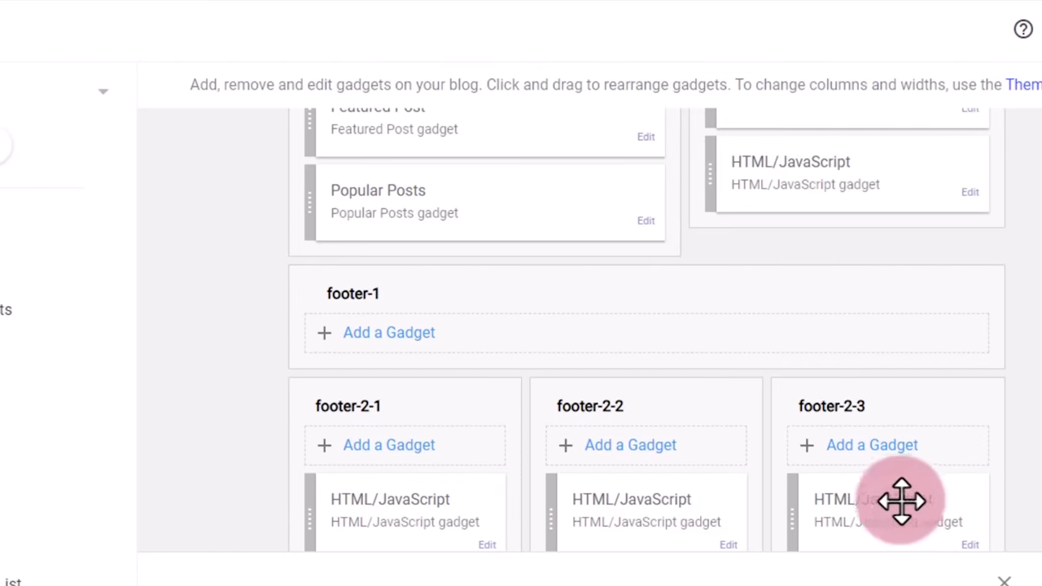
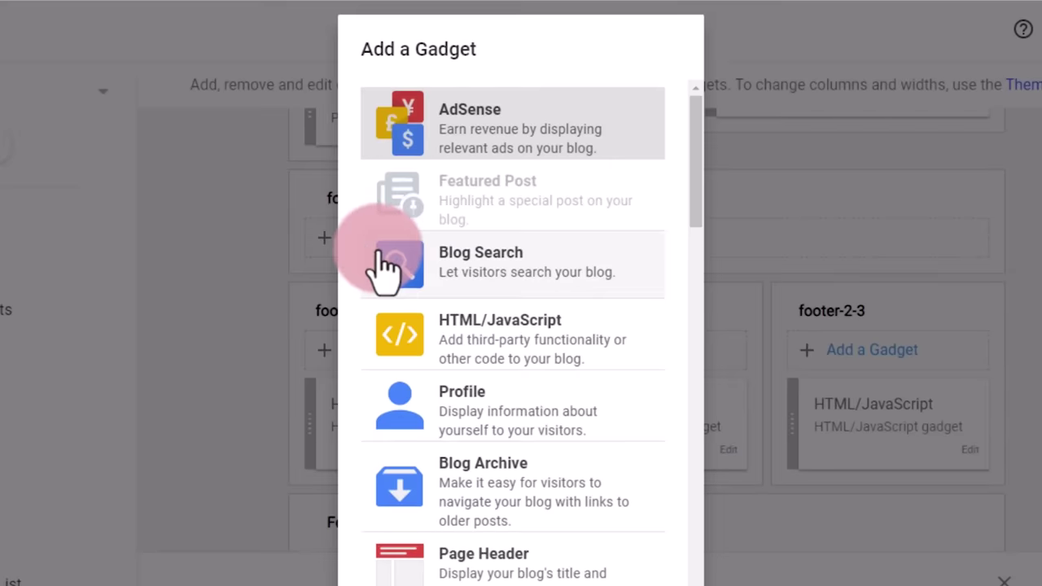
pyautogui.click(565, 342)
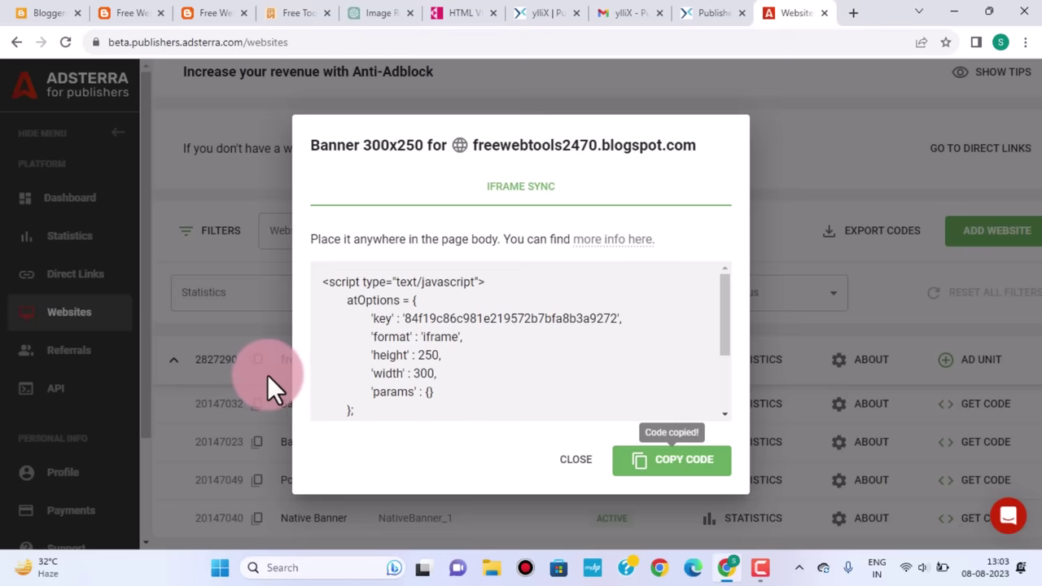
# On Adsterra, close the 300x250 banner code and copy the code of the Banner 728x90 ad unit
pyautogui.click(574, 461)
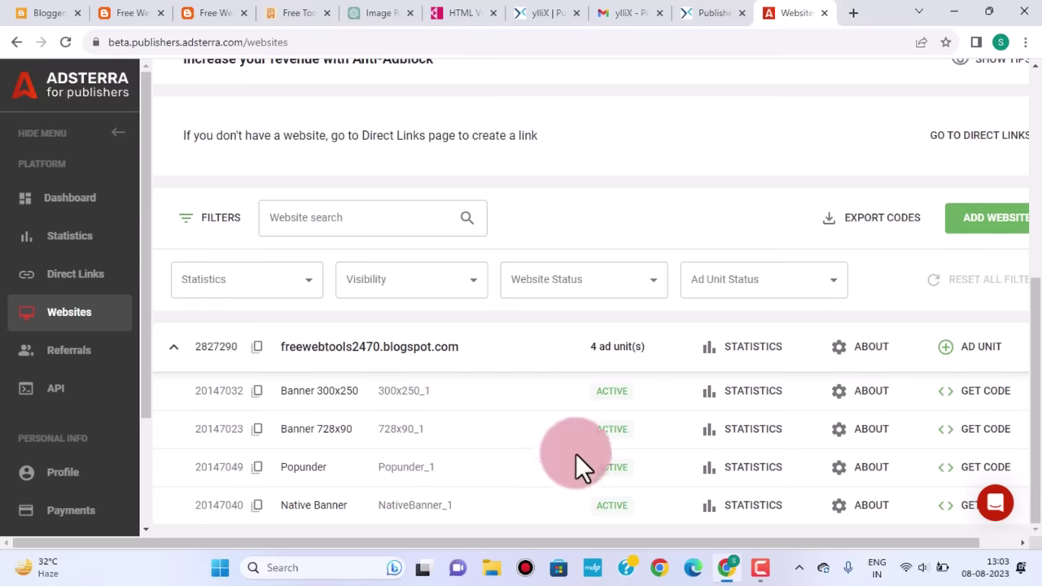
pyautogui.click(62, 17)
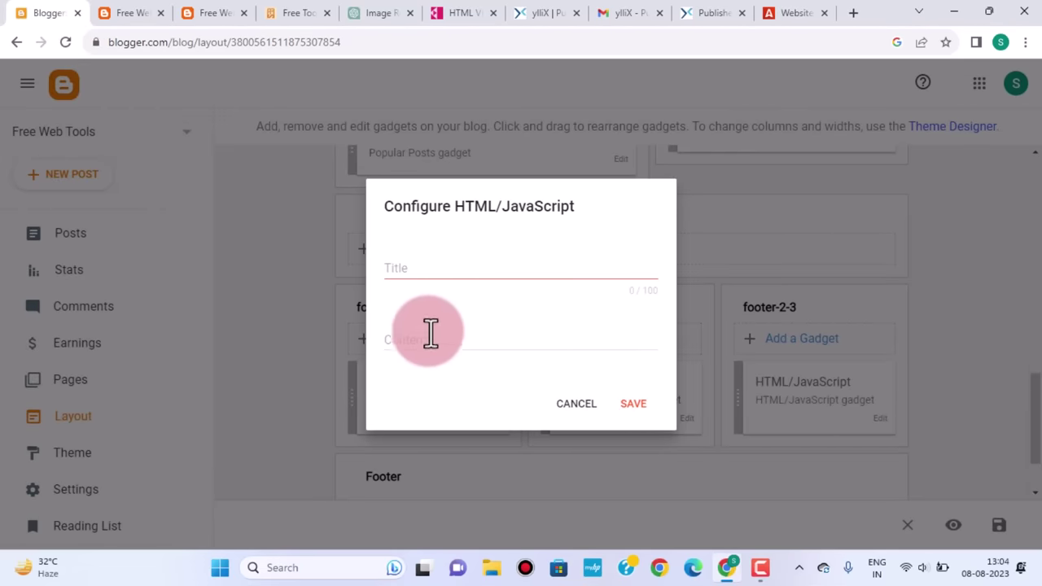
pyautogui.click(798, 11)
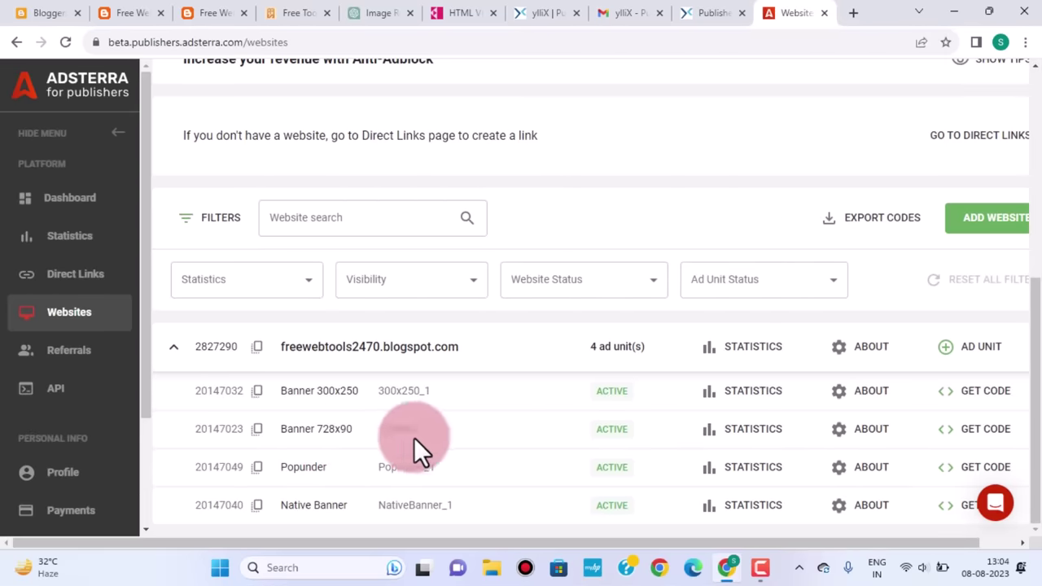
pyautogui.click(979, 431)
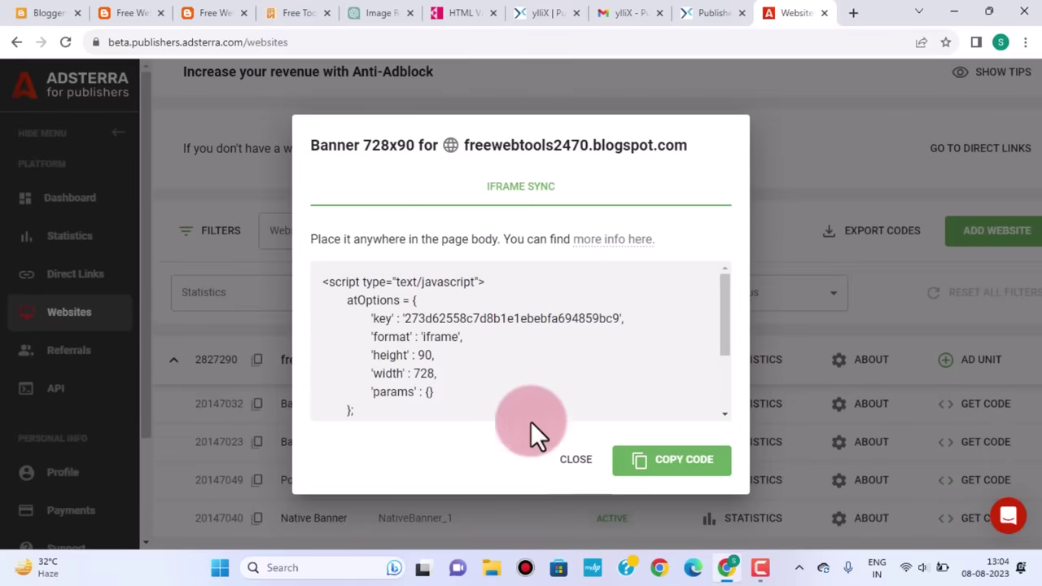
pyautogui.click(666, 471)
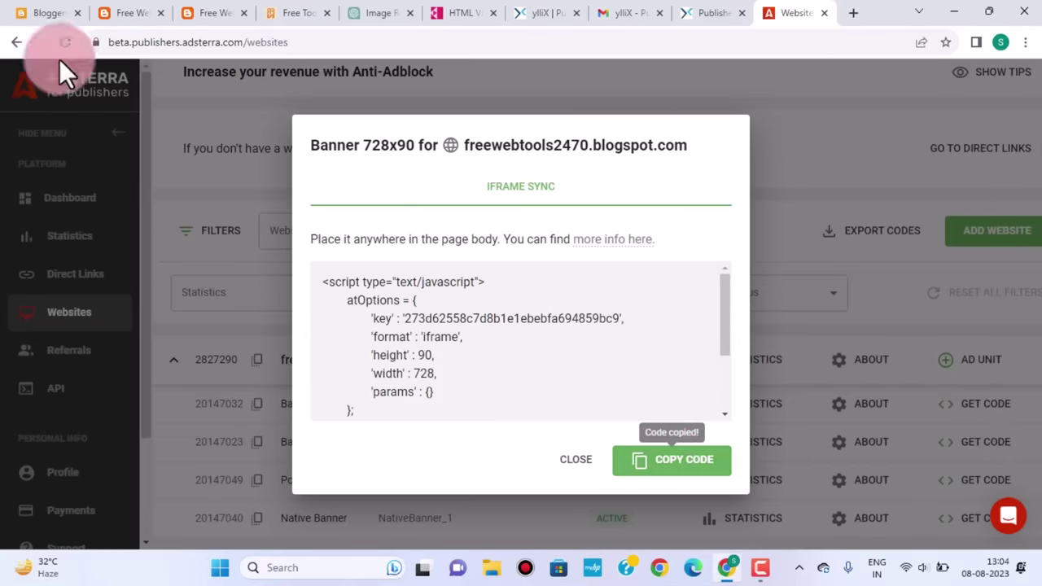
# Return to Blogger, paste the Adsterra 728x90 code as the footer-1 HTML/JavaScript gadget's content, and save it
pyautogui.click(65, 13)
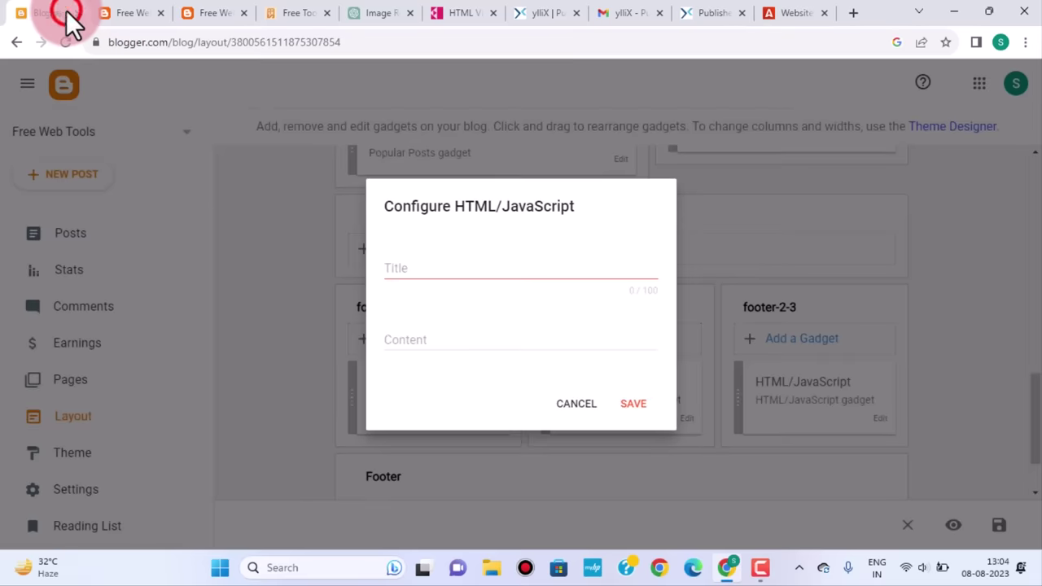
pyautogui.click(395, 338)
pyautogui.rightClick(393, 339)
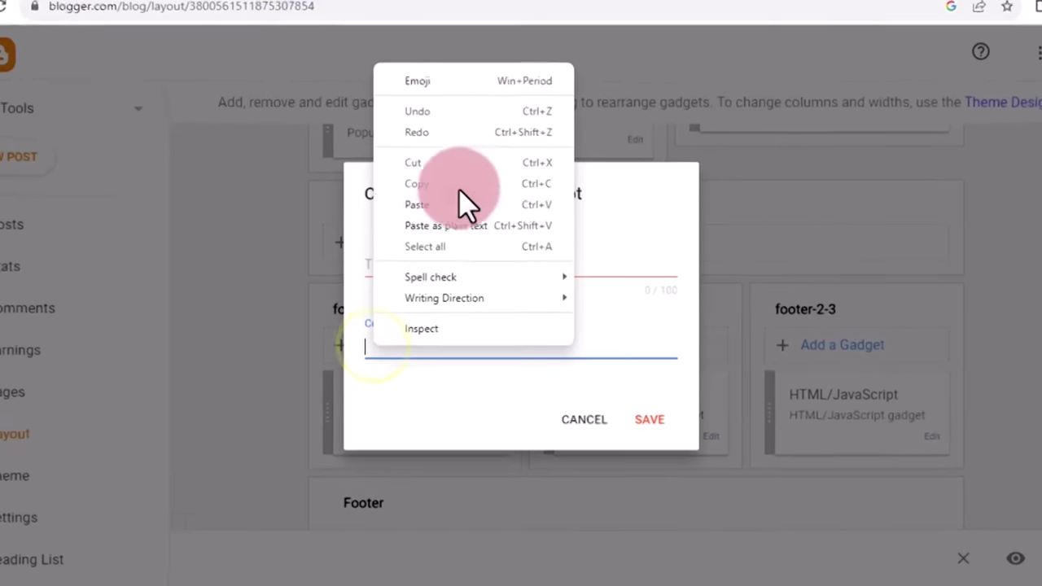
pyautogui.click(467, 202)
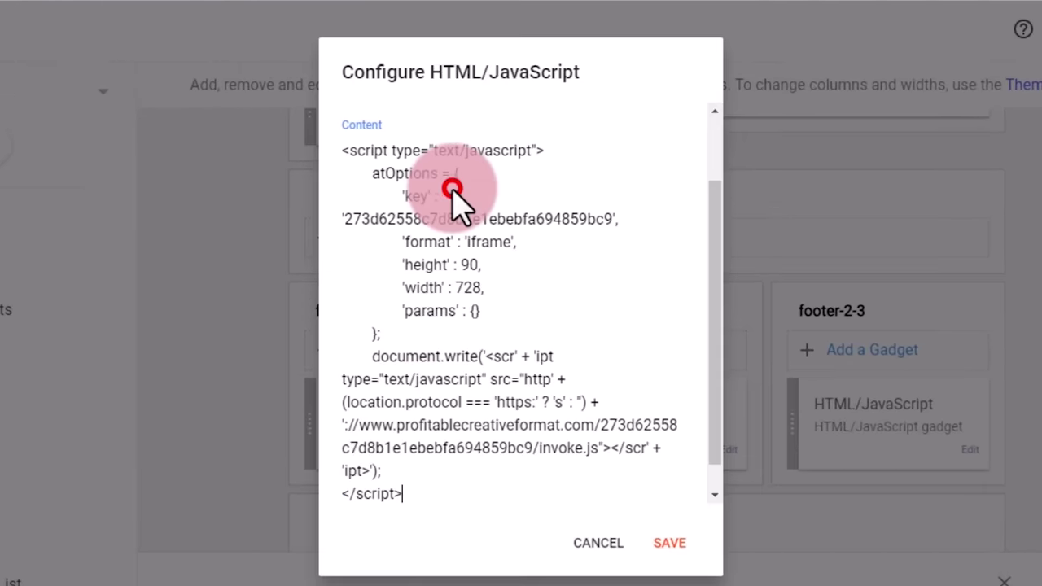
pyautogui.click(657, 521)
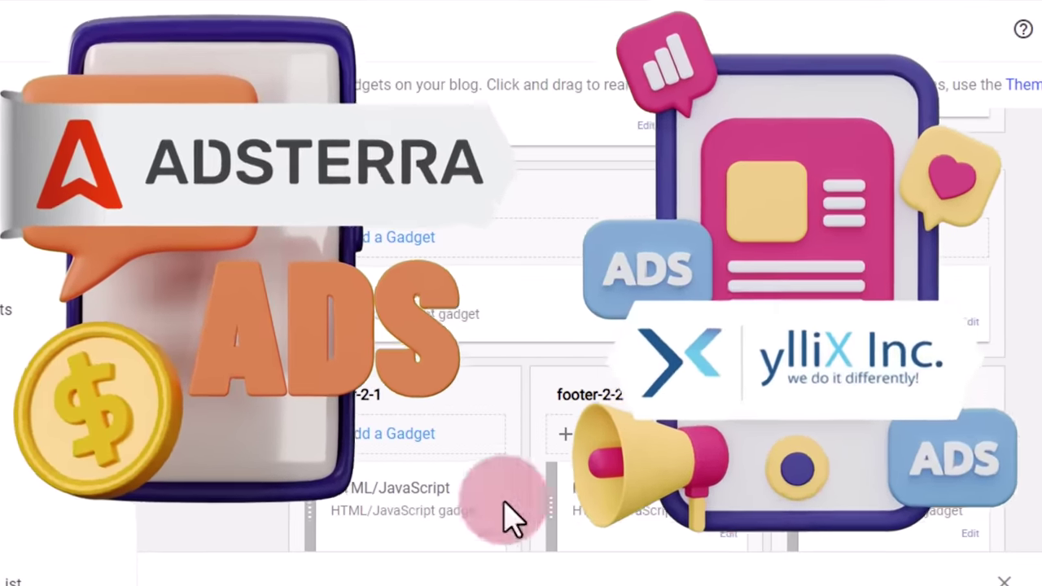
pyautogui.click(407, 511)
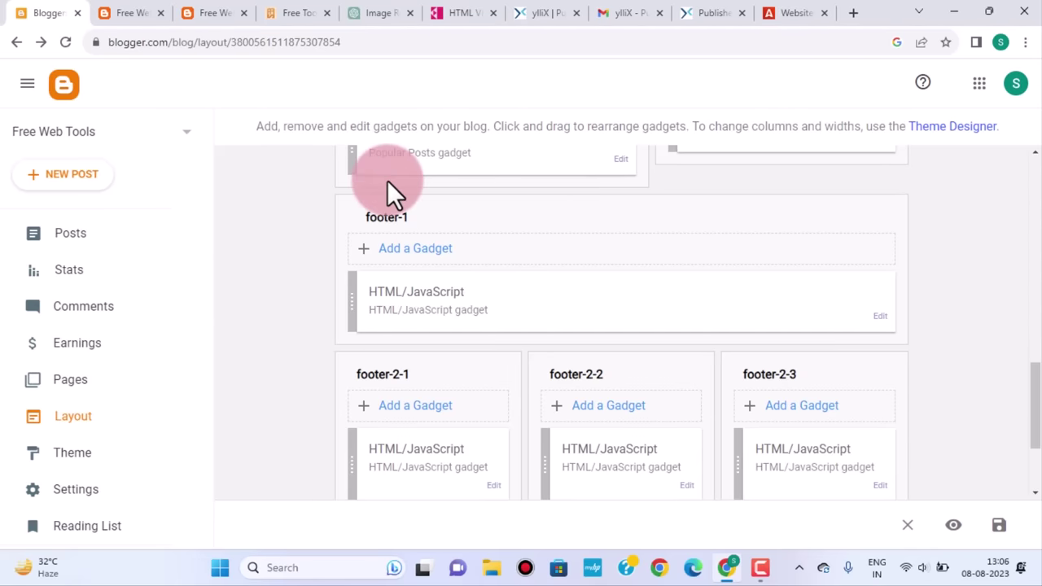
# Remove the Featured Post and Popular Posts gadgets from the layout's Main section
pyautogui.scroll(1, 387, 204)
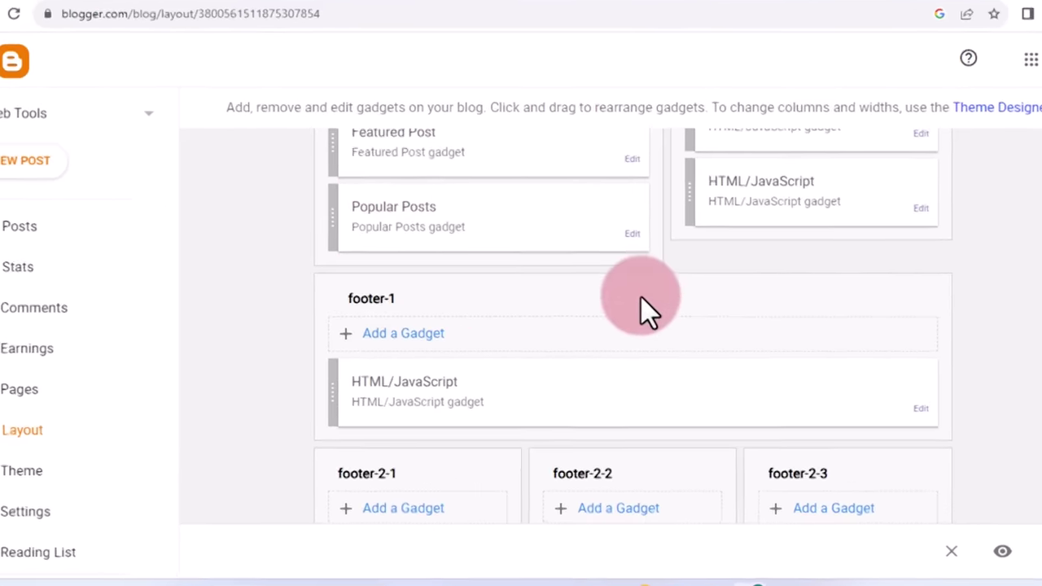
pyautogui.scroll(1, 644, 298)
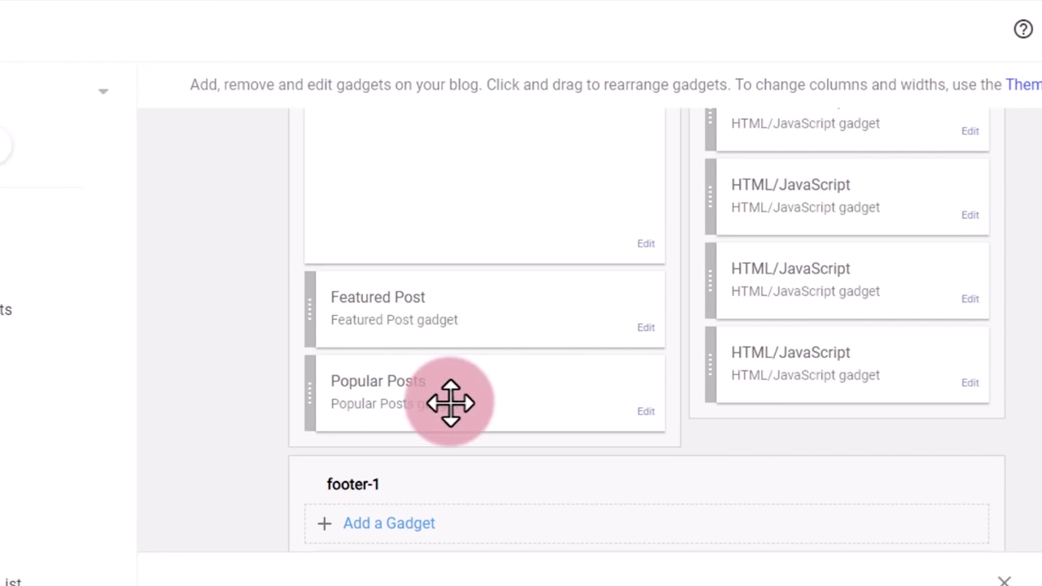
pyautogui.click(646, 327)
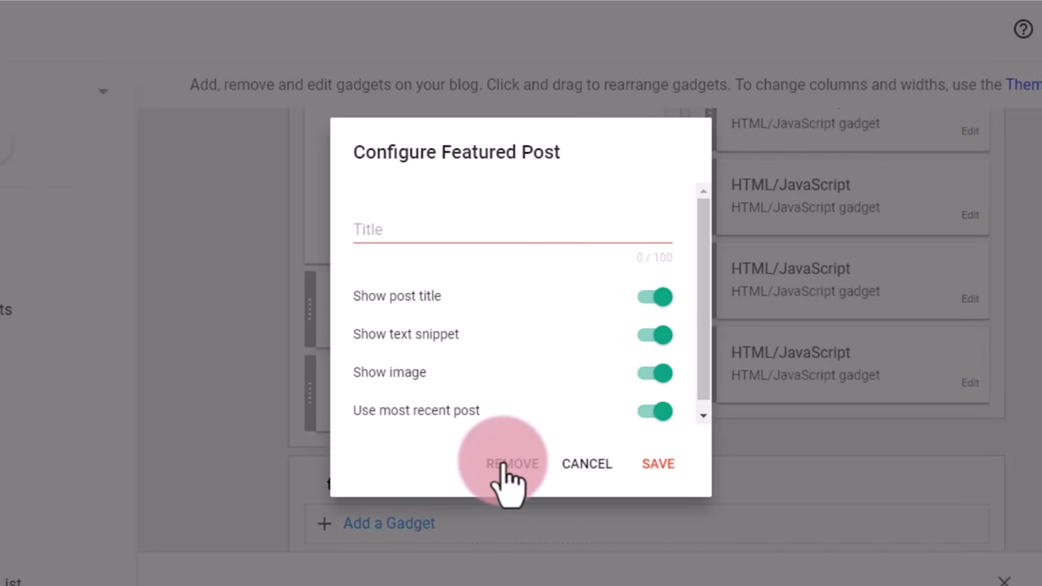
pyautogui.click(505, 468)
pyautogui.click(647, 362)
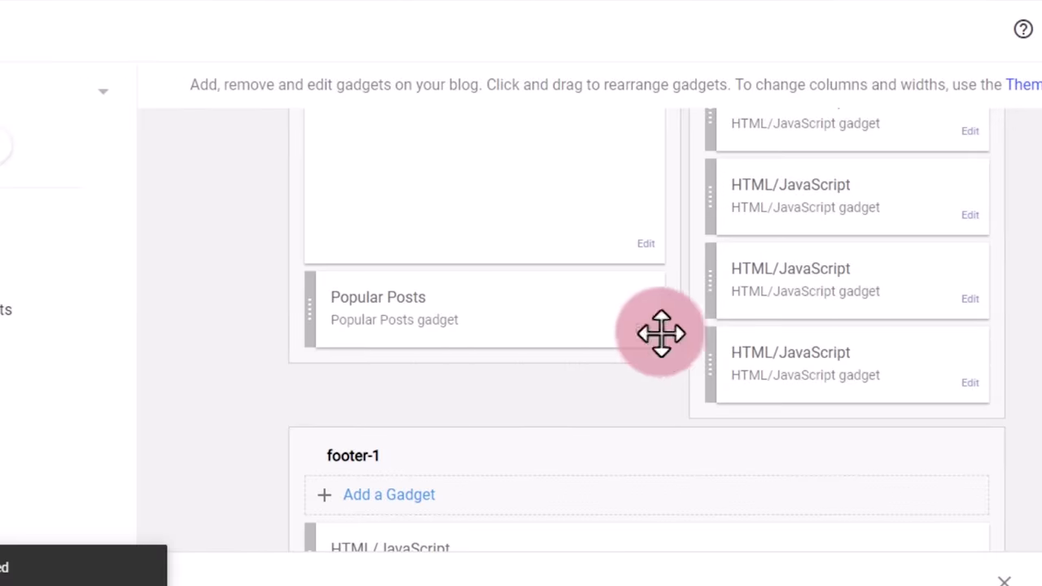
pyautogui.click(651, 330)
pyautogui.click(513, 533)
pyautogui.click(659, 372)
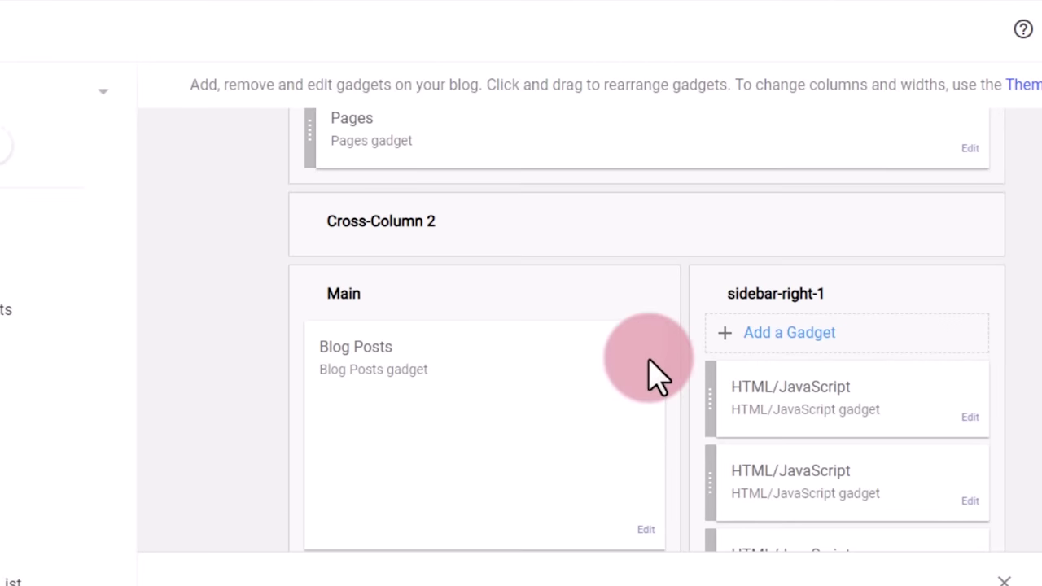
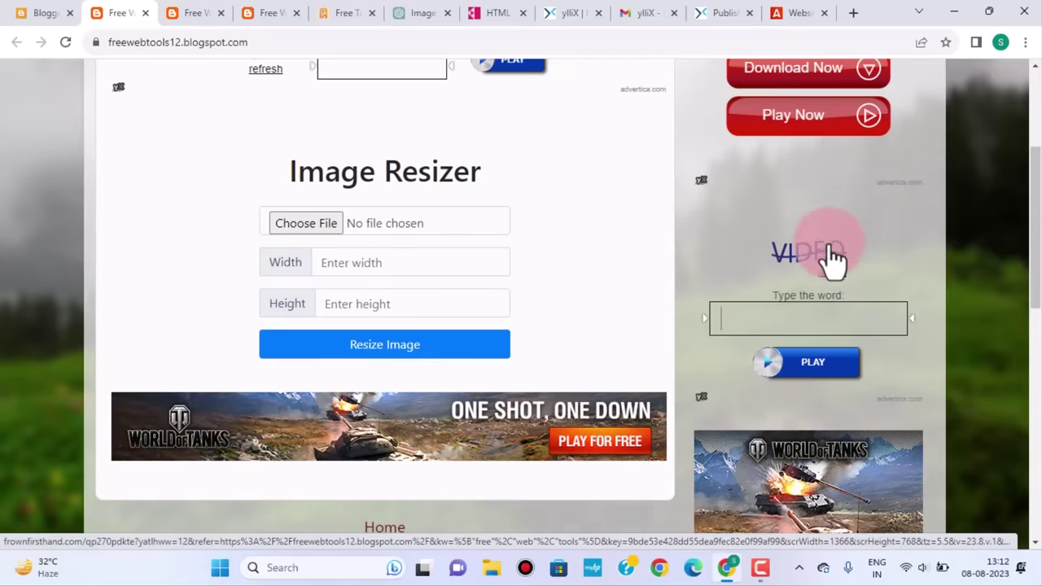
# Examine the ads around the Image Resizer form, in the sidebar and in the footer of the live Free Web Tools blog
pyautogui.scroll(-1, 895, 309)
pyautogui.scroll(-2, 931, 334)
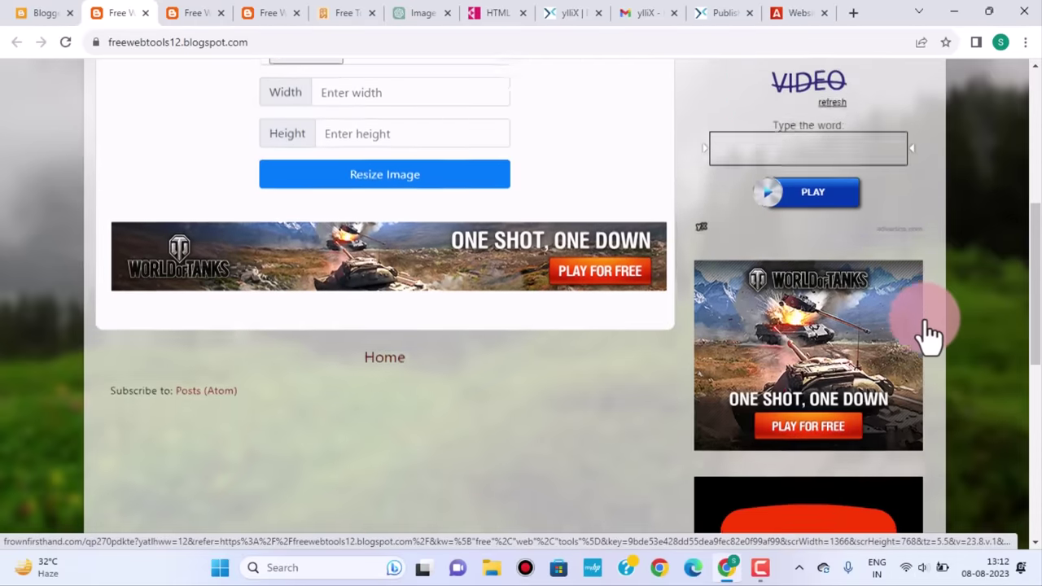
pyautogui.scroll(-2, 821, 449)
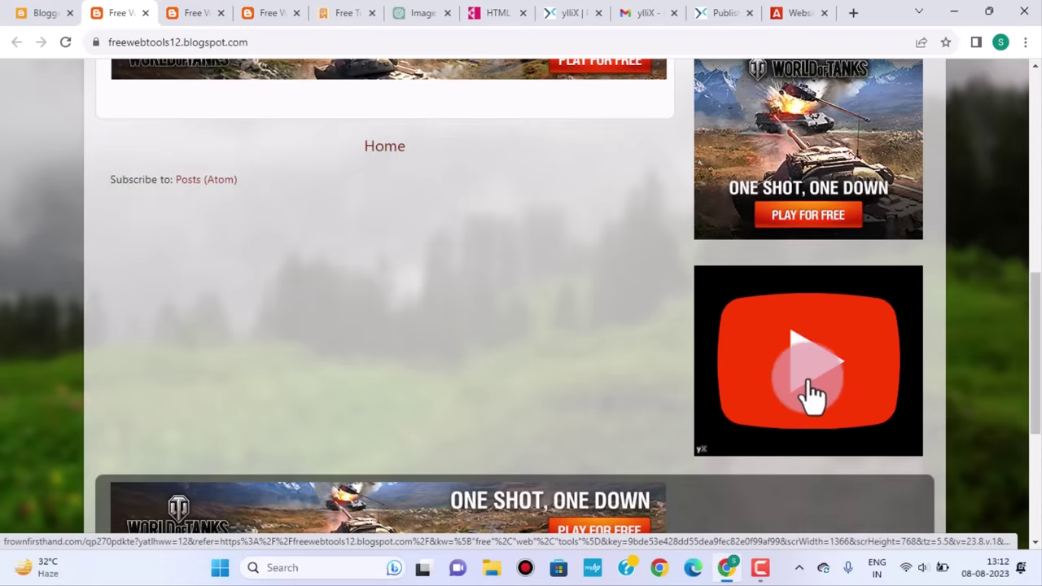
pyautogui.scroll(2, 814, 326)
pyautogui.scroll(5, 822, 324)
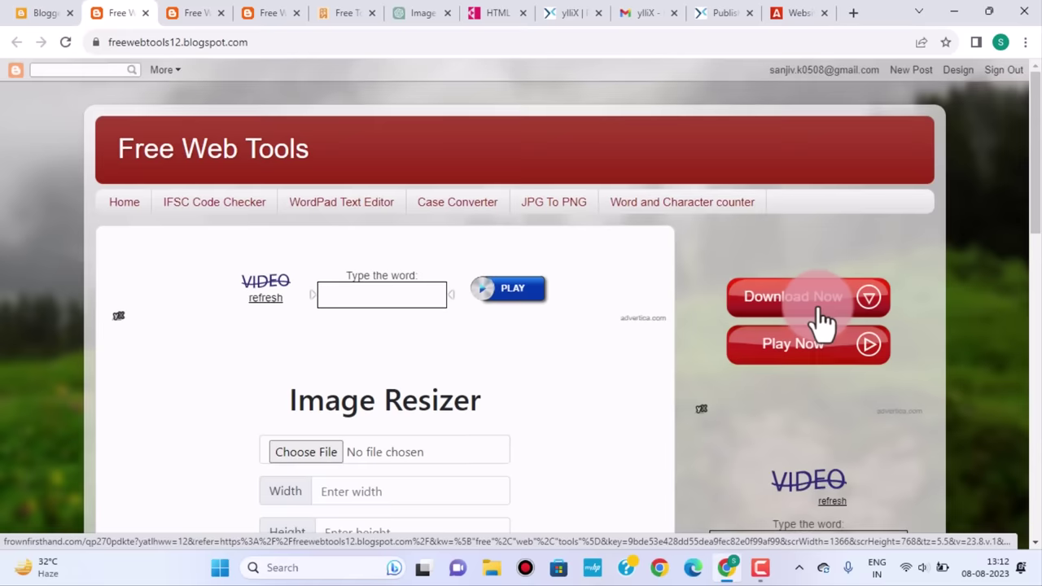
pyautogui.click(443, 305)
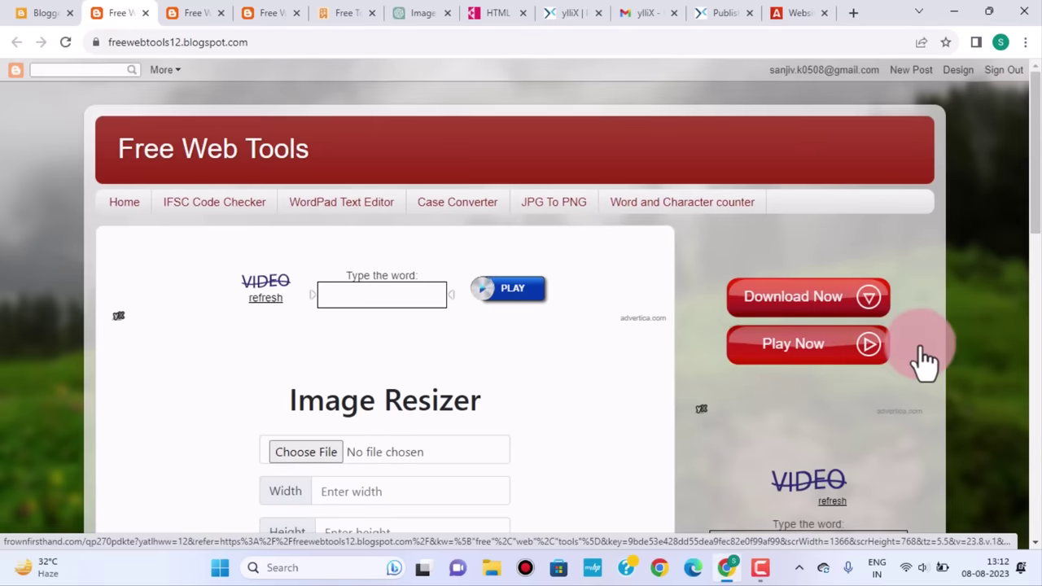
# Review the ad placements down the whole live home page, from the banner above the Image Resizer to the footer banners
pyautogui.scroll(-1, 916, 359)
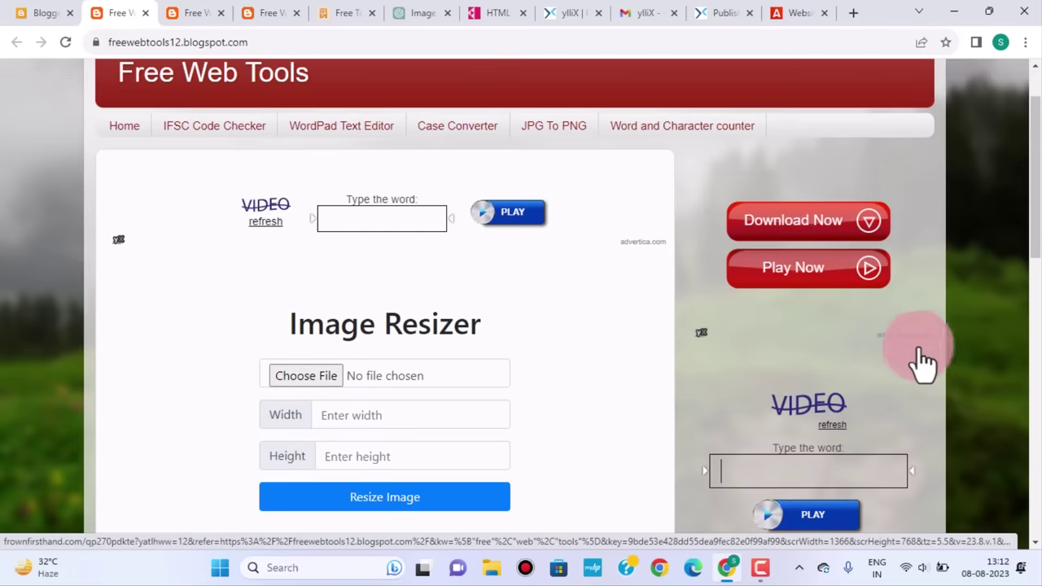
pyautogui.scroll(-1, 905, 360)
pyautogui.scroll(-5, 830, 480)
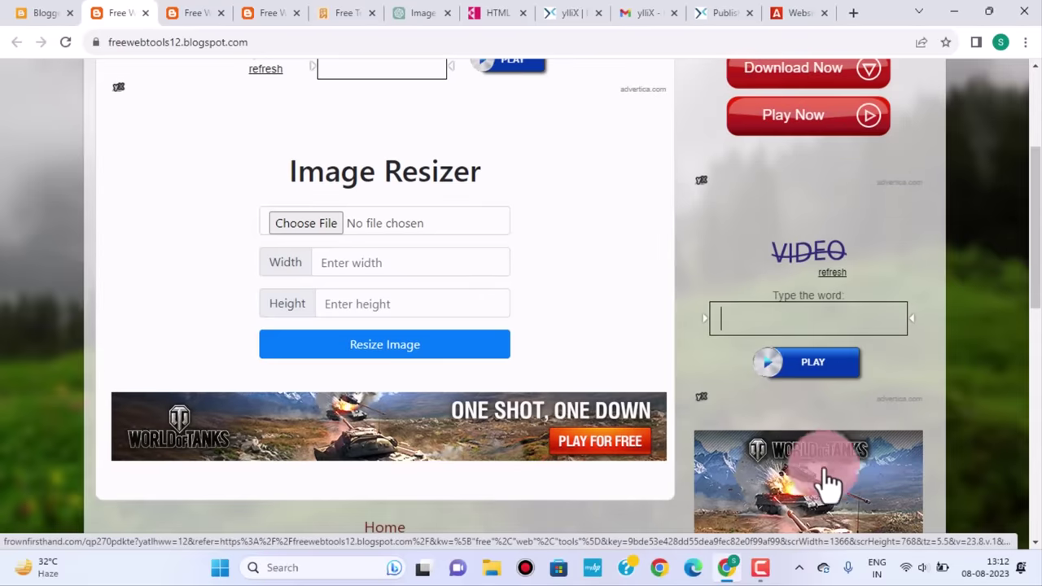
pyautogui.scroll(-1, 822, 456)
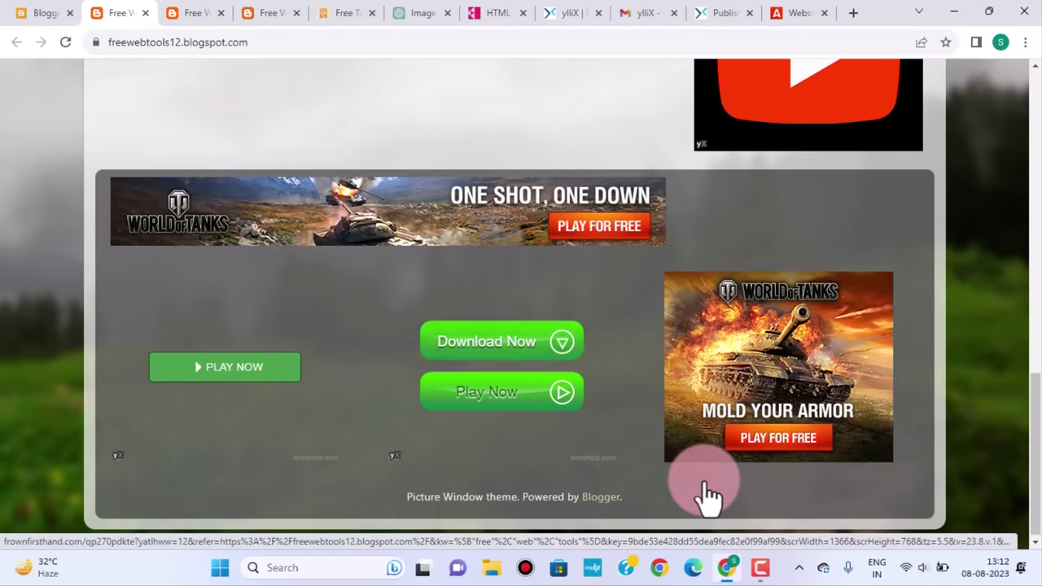
pyautogui.scroll(15, 730, 480)
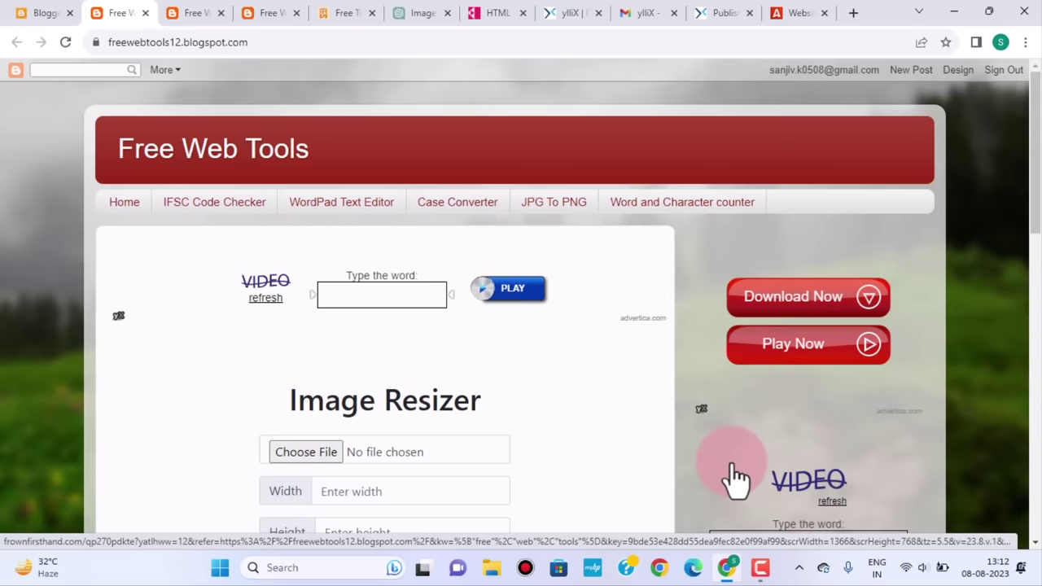
pyautogui.scroll(-2, 735, 480)
pyautogui.scroll(2, 735, 480)
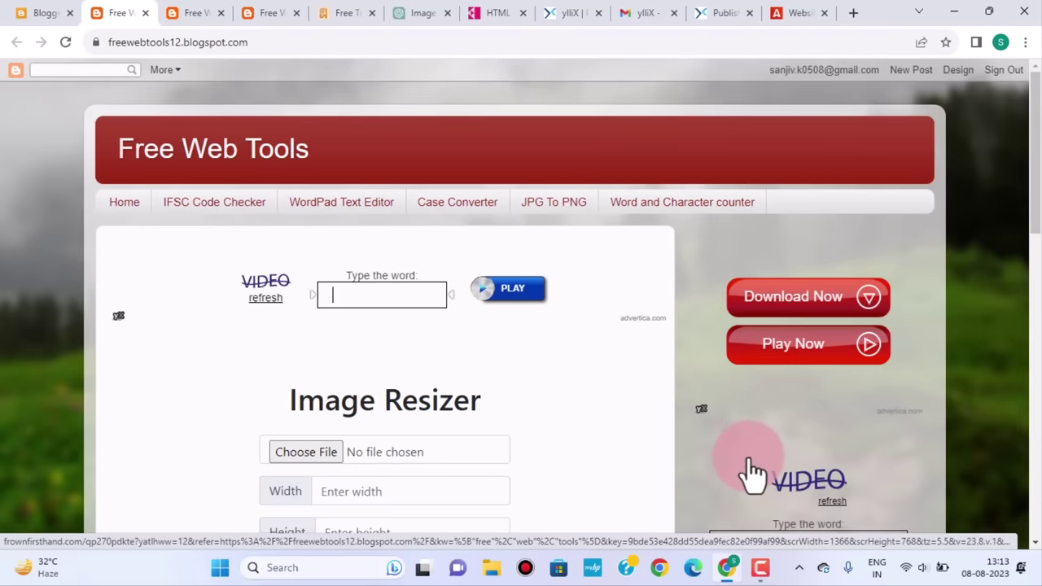
pyautogui.scroll(-2, 750, 474)
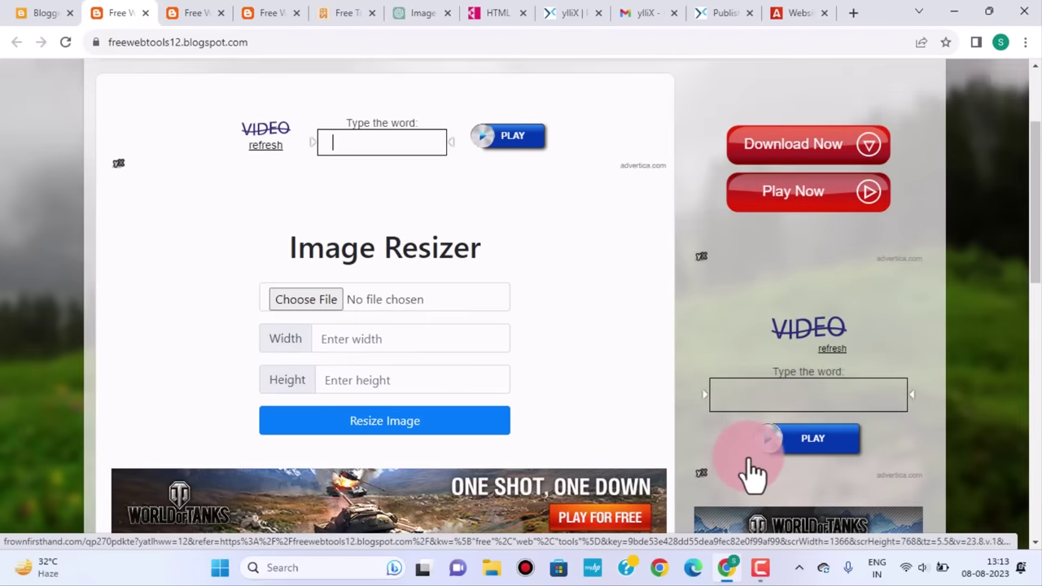
pyautogui.scroll(-3, 750, 474)
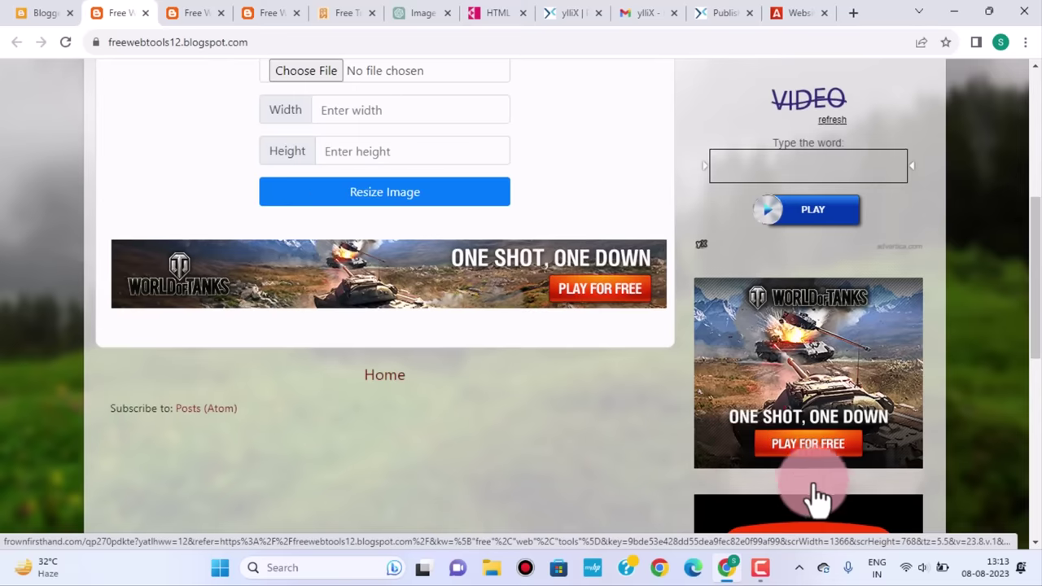
pyautogui.scroll(-4, 765, 511)
pyautogui.scroll(-3, 761, 511)
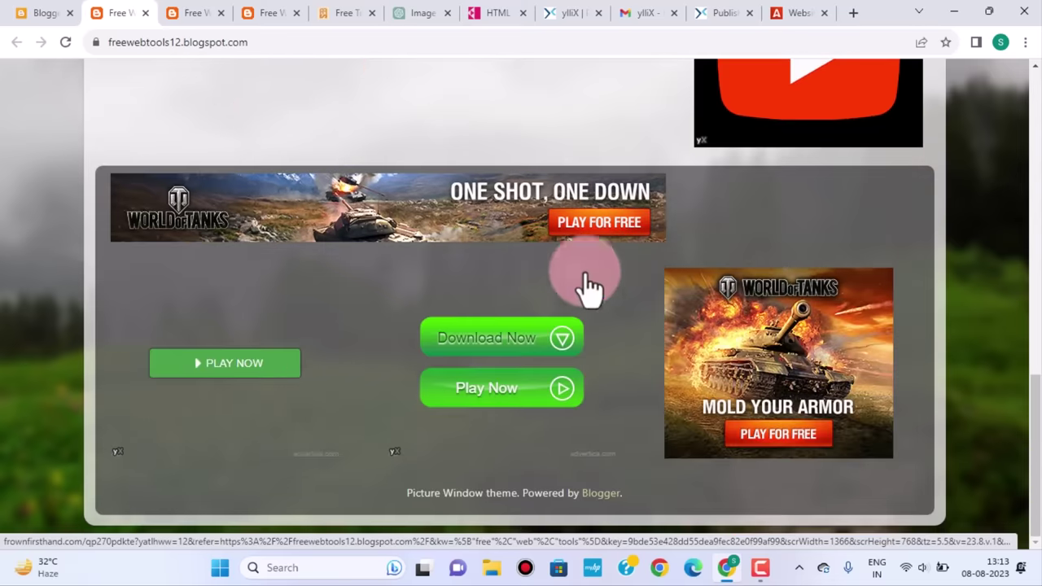
pyautogui.scroll(5, 855, 356)
pyautogui.scroll(6, 856, 355)
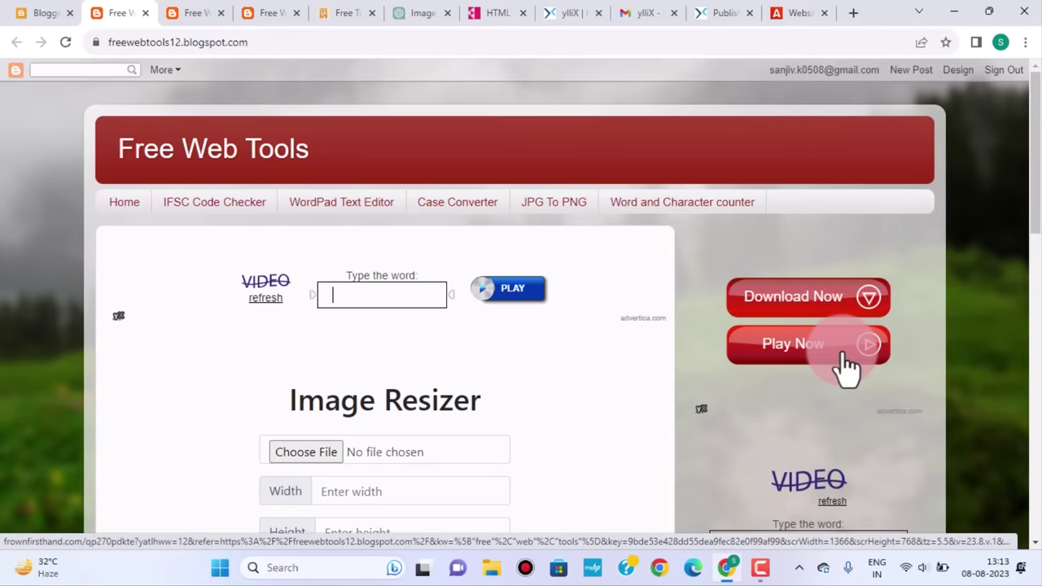
pyautogui.scroll(-3, 847, 366)
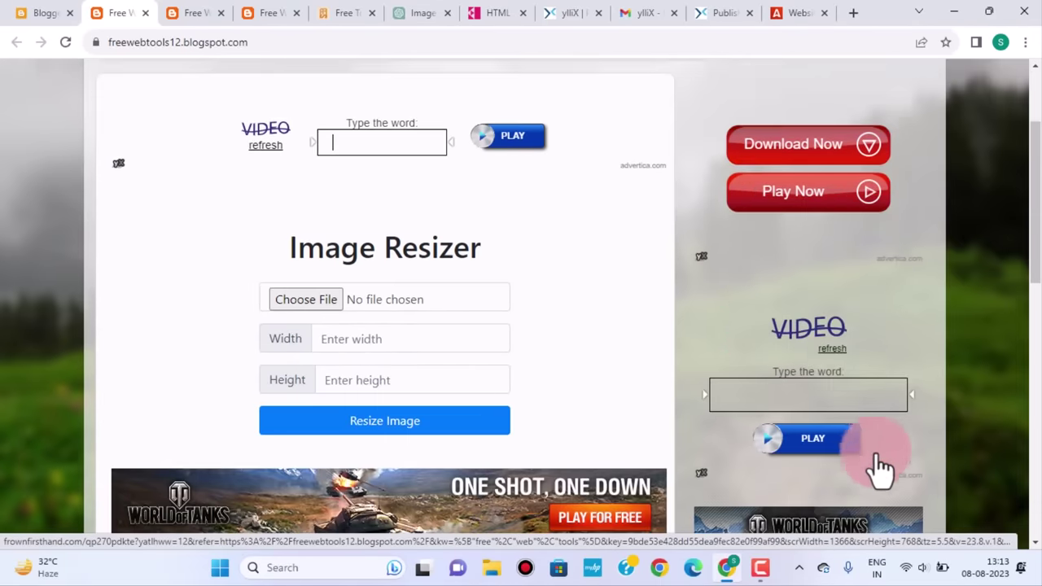
pyautogui.scroll(-5, 877, 487)
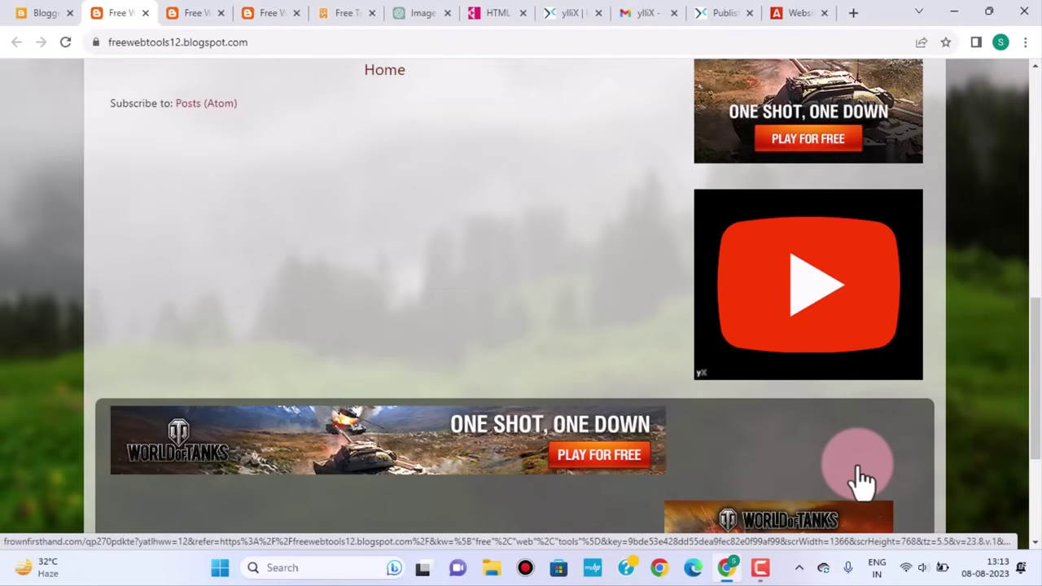
pyautogui.scroll(8, 861, 480)
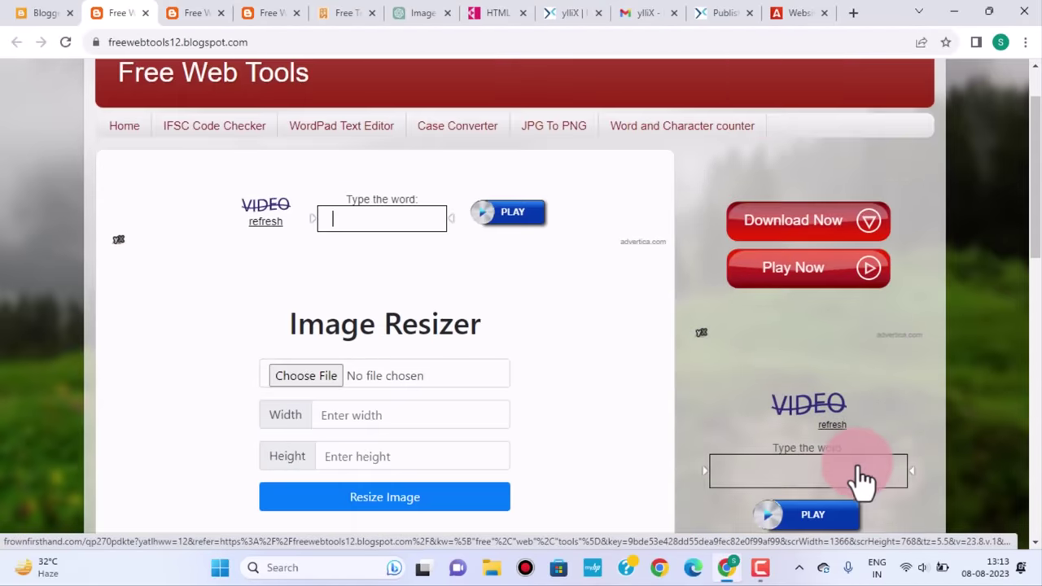
pyautogui.click(861, 479)
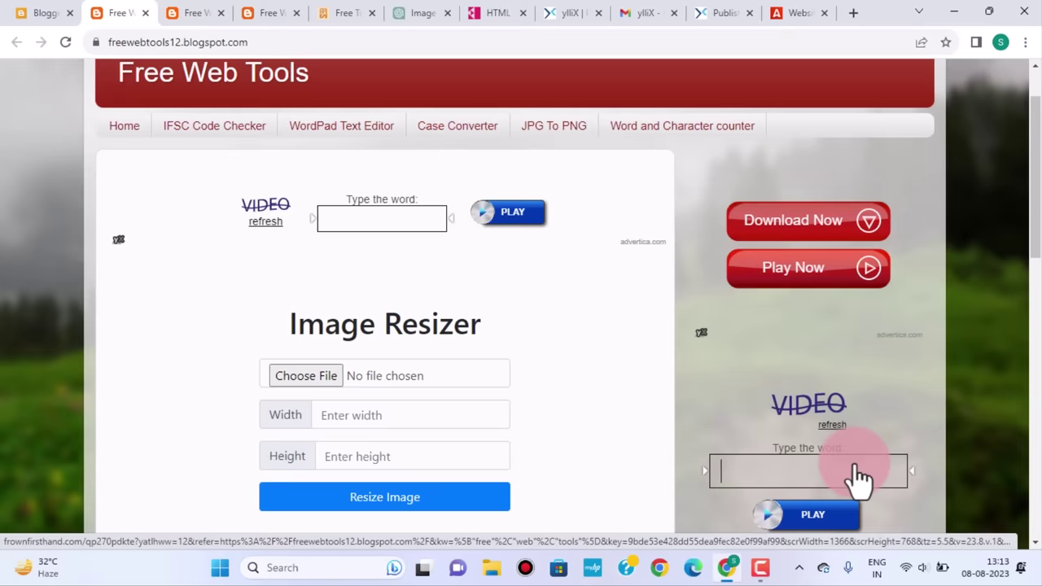
pyautogui.scroll(2, 859, 479)
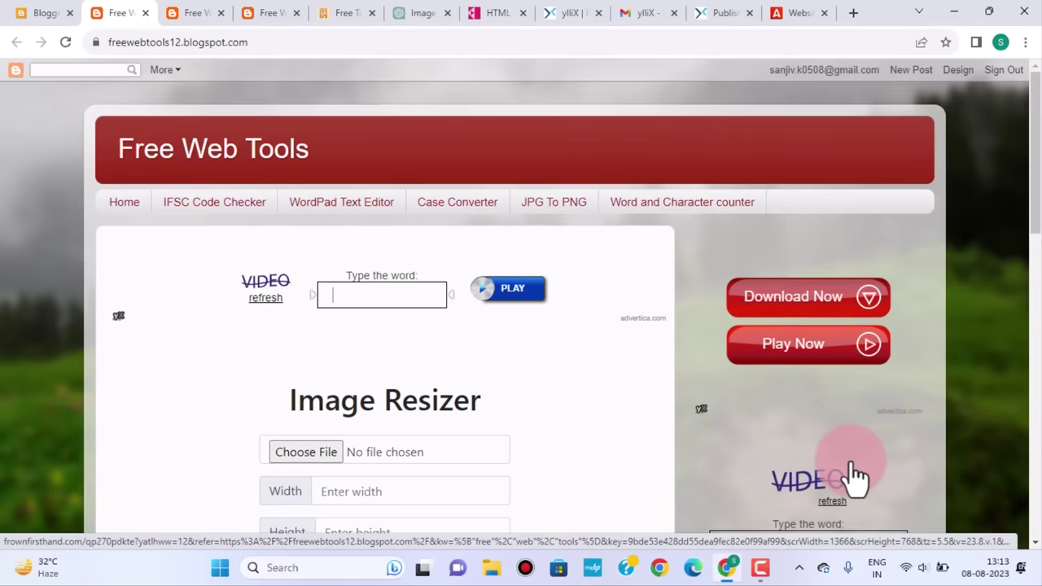
pyautogui.scroll(-3, 851, 476)
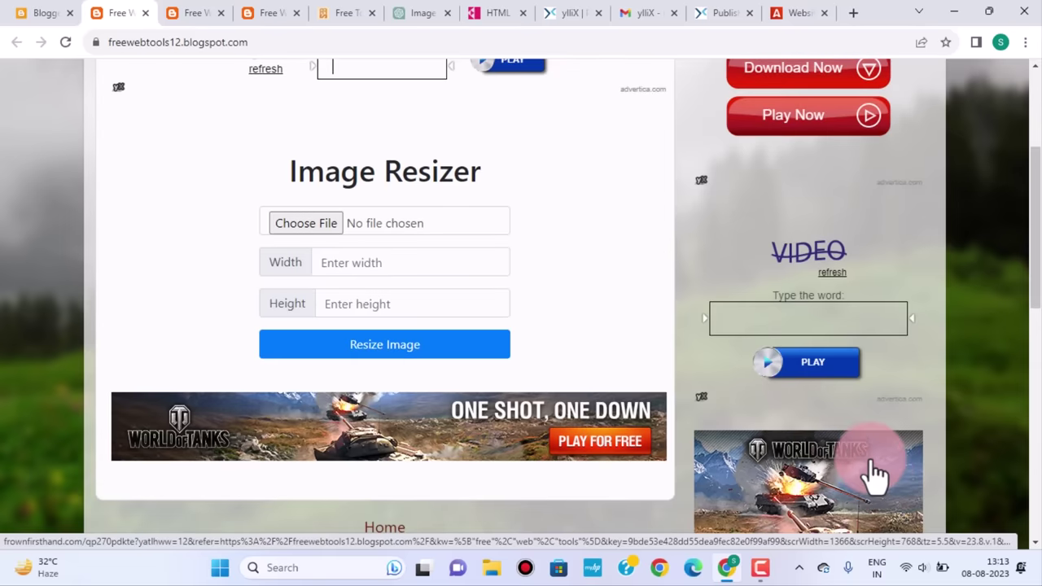
pyautogui.scroll(-3, 867, 476)
pyautogui.scroll(-4, 817, 492)
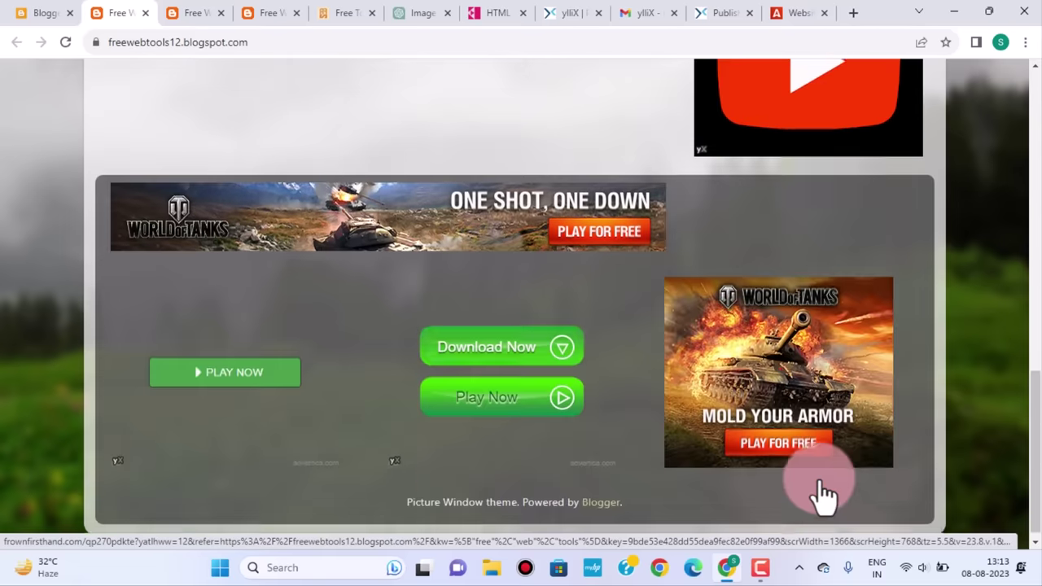
pyautogui.scroll(7, 822, 493)
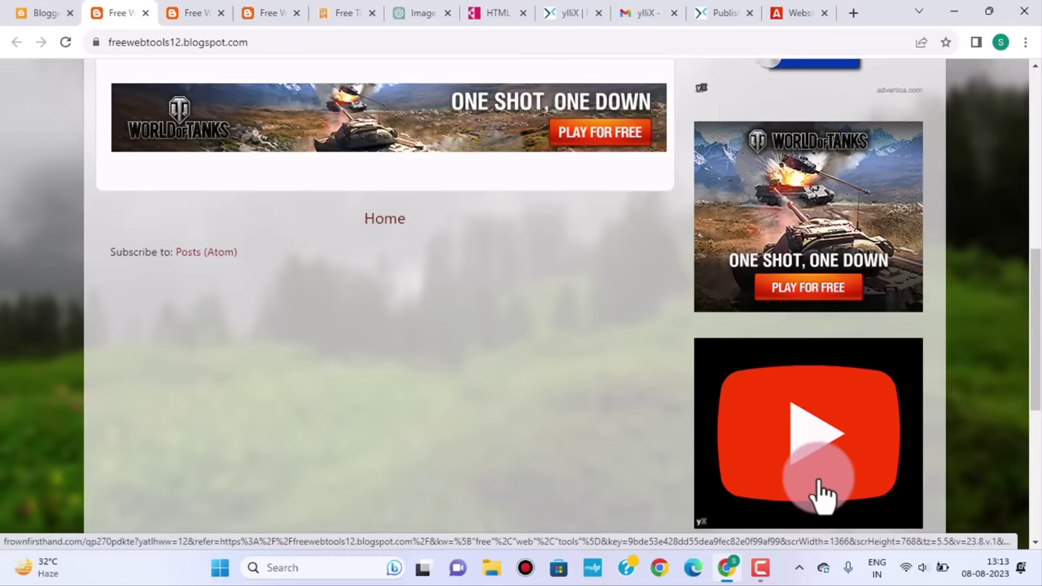
pyautogui.scroll(3, 820, 488)
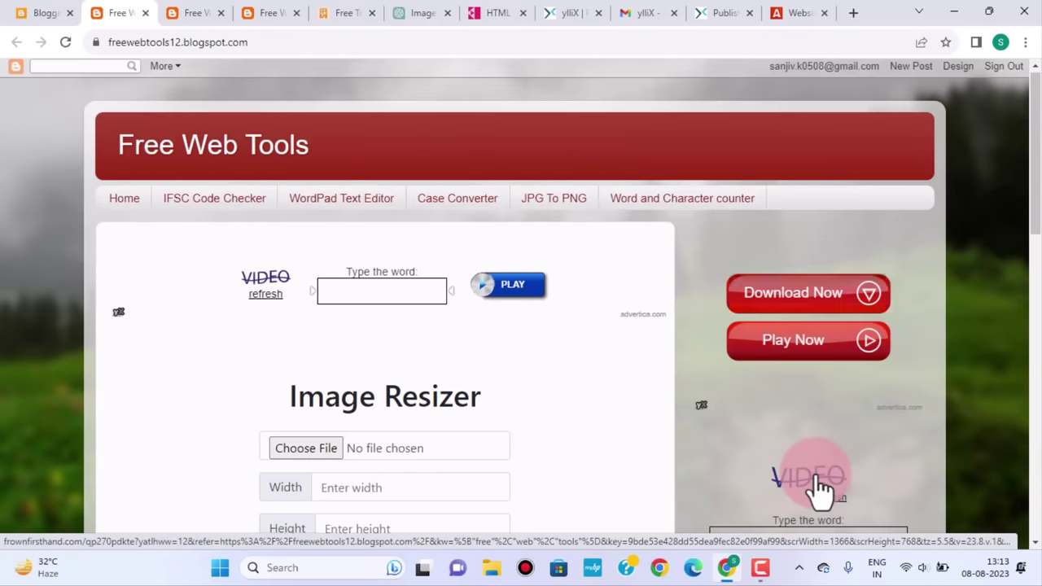
pyautogui.scroll(-4, 820, 489)
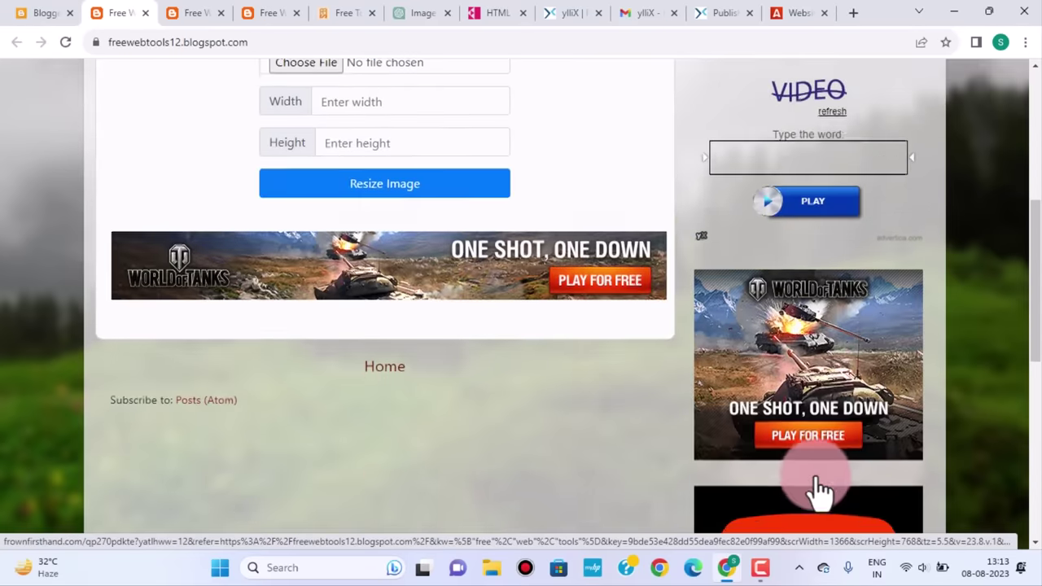
pyautogui.scroll(-5, 820, 488)
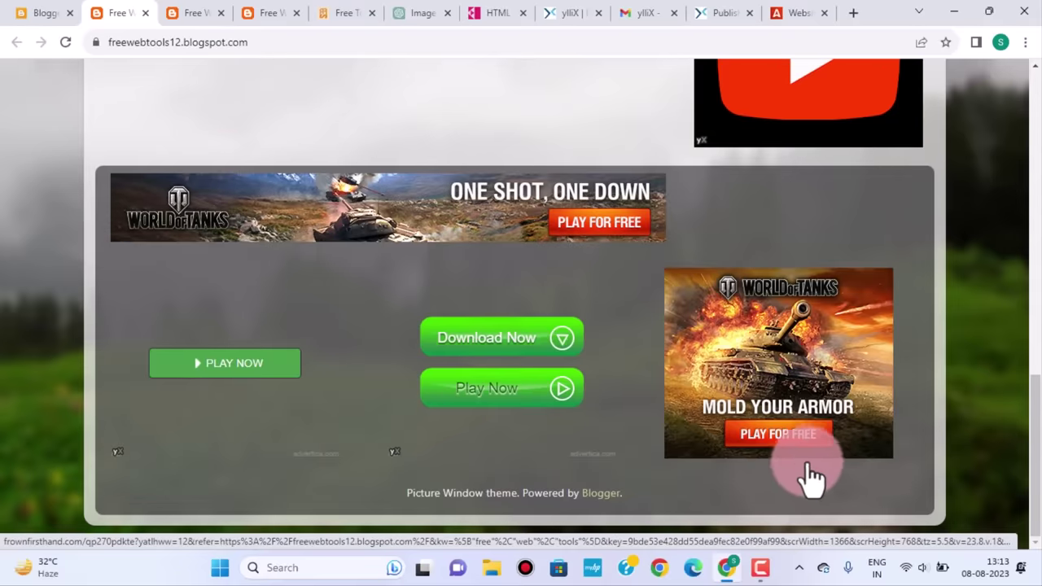
pyautogui.scroll(2, 827, 409)
pyautogui.scroll(8, 827, 409)
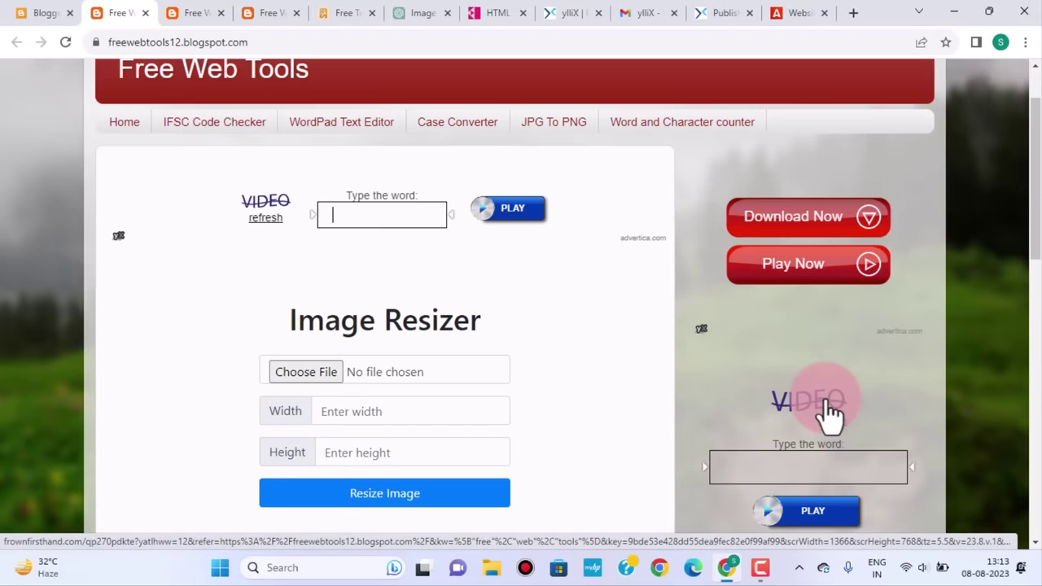
pyautogui.scroll(1, 830, 415)
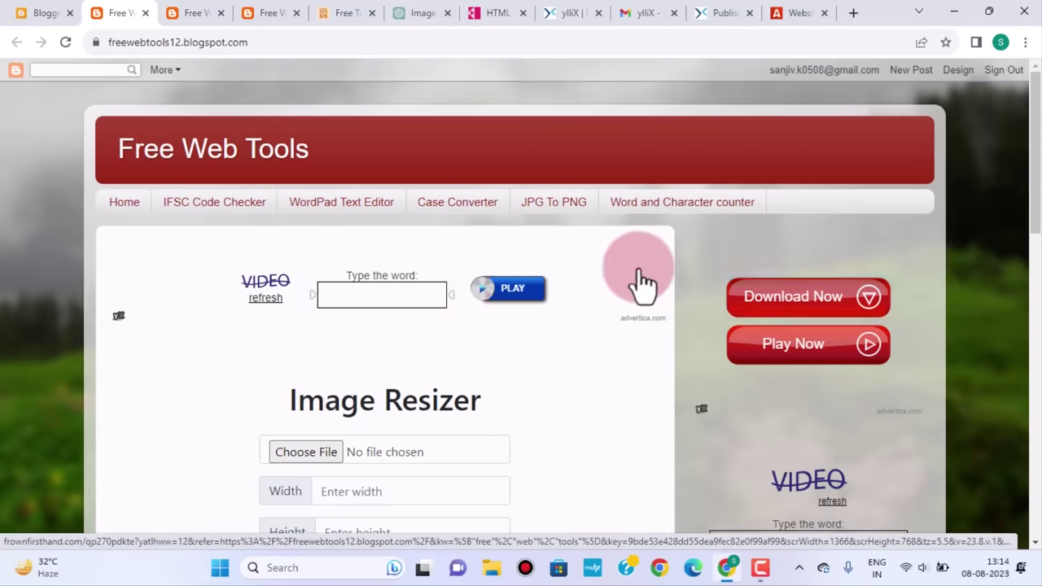
# Switch to Adsterra, close the Banner 728x90 code, and review the ad units listed for the freewebtools2470.blogspot.com website
pyautogui.hotkey('ctrl', '9')
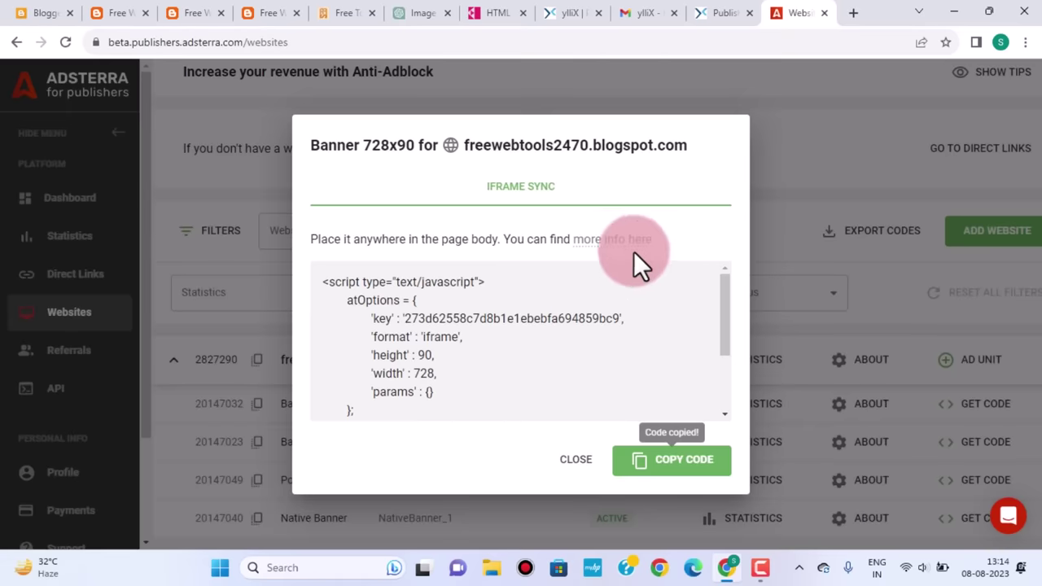
pyautogui.click(574, 460)
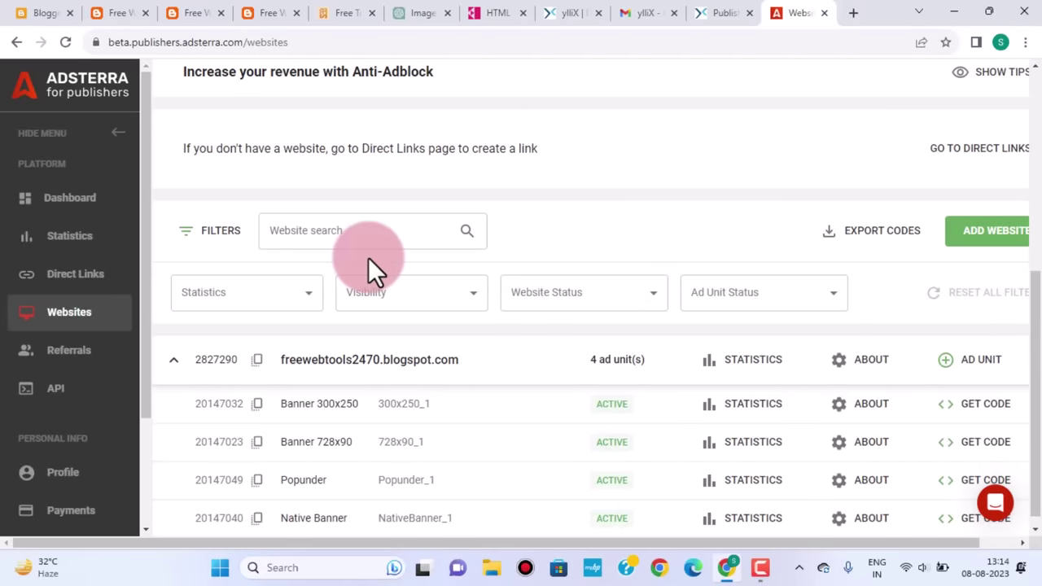
pyautogui.scroll(-1, 521, 277)
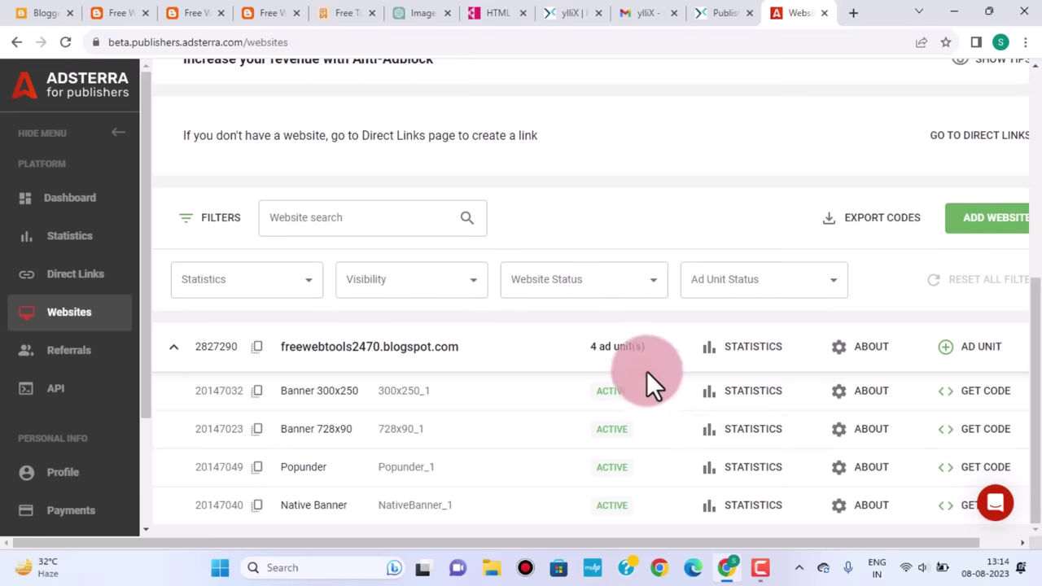
pyautogui.scroll(3, 645, 370)
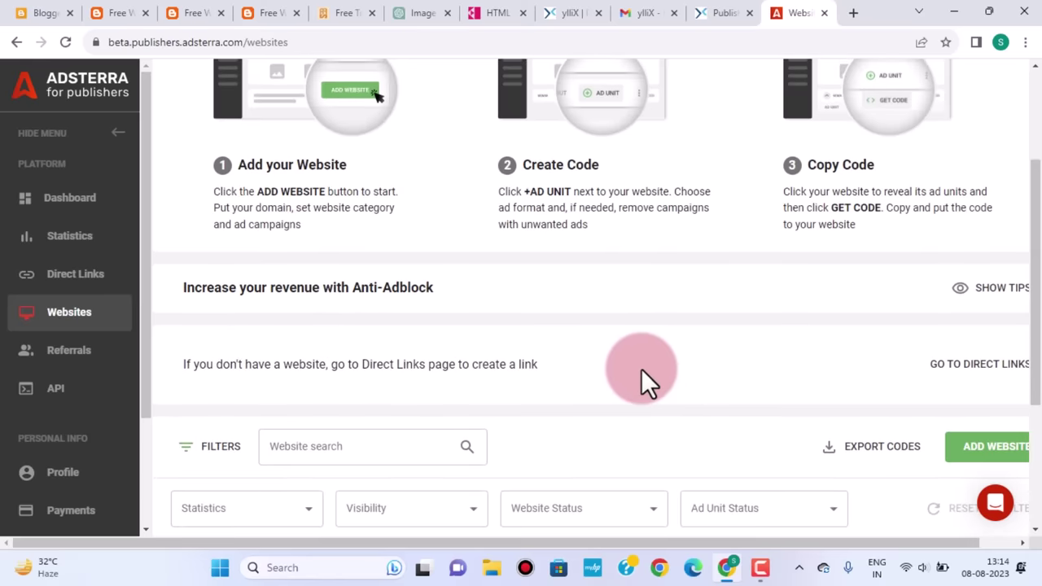
pyautogui.scroll(-2, 643, 368)
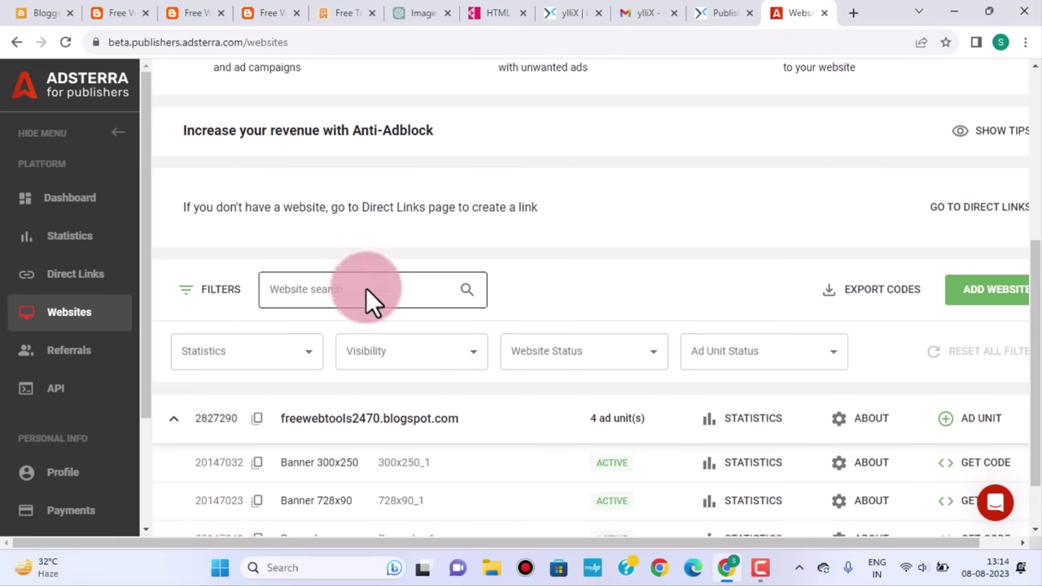
pyautogui.scroll(-1, 410, 346)
pyautogui.scroll(2, 505, 420)
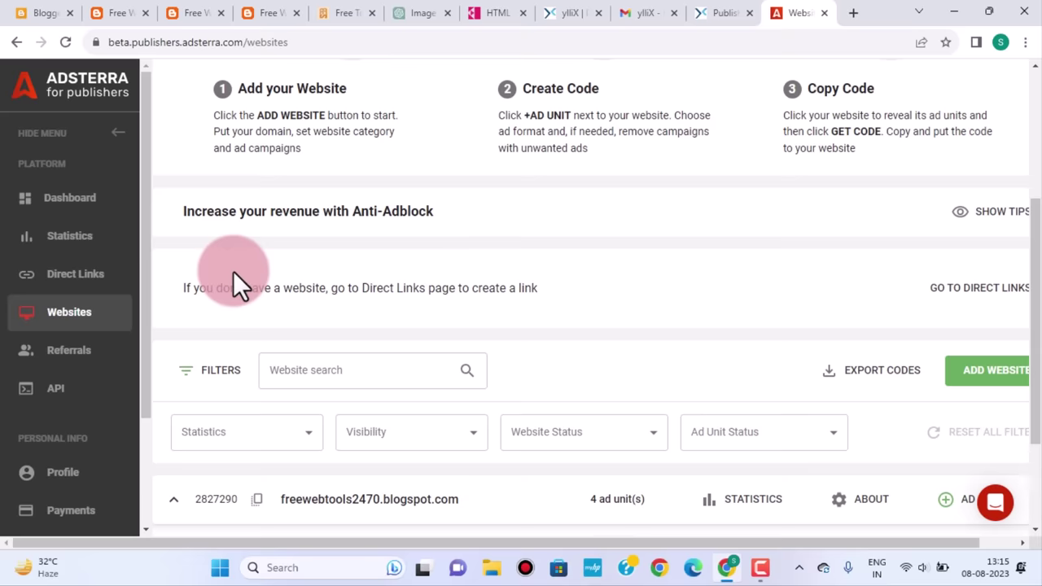
# Switch to the ylliX publisher site and examine its payment settings and payment history
pyautogui.hotkey('ctrl', 'shift', 'Tab')
pyautogui.scroll(4, 960, 237)
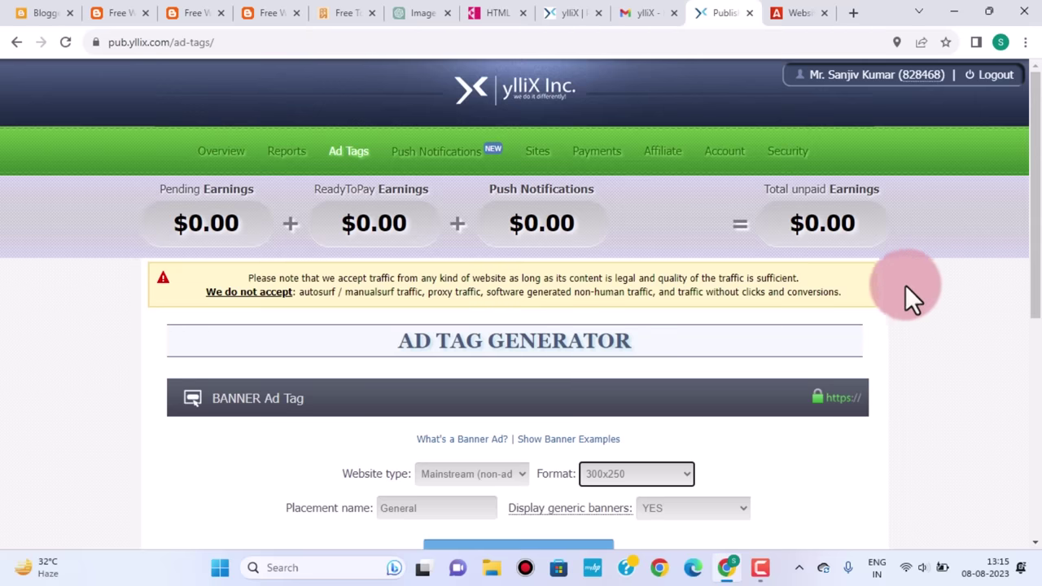
pyautogui.click(597, 153)
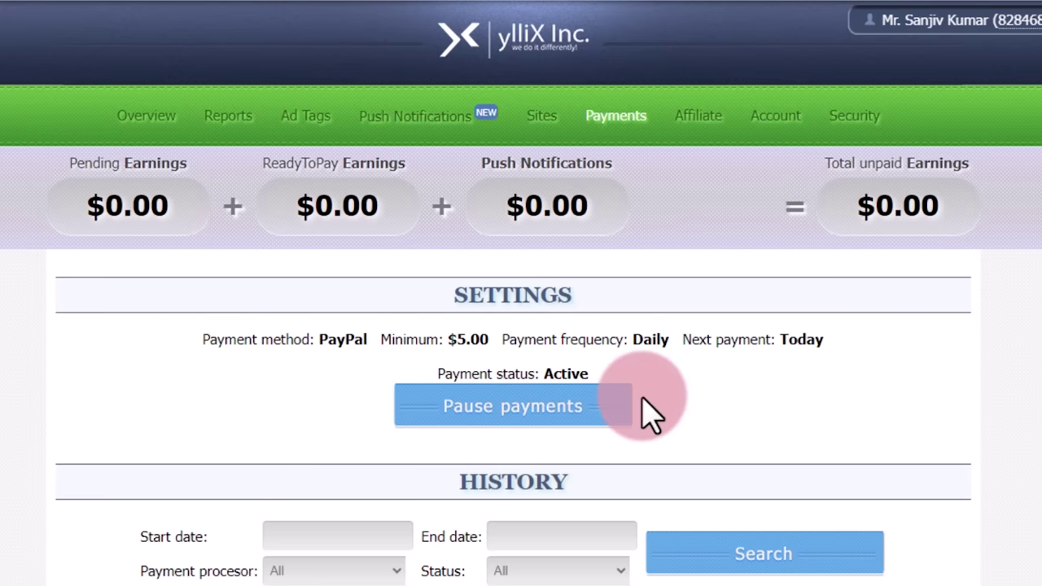
pyautogui.scroll(-3, 651, 415)
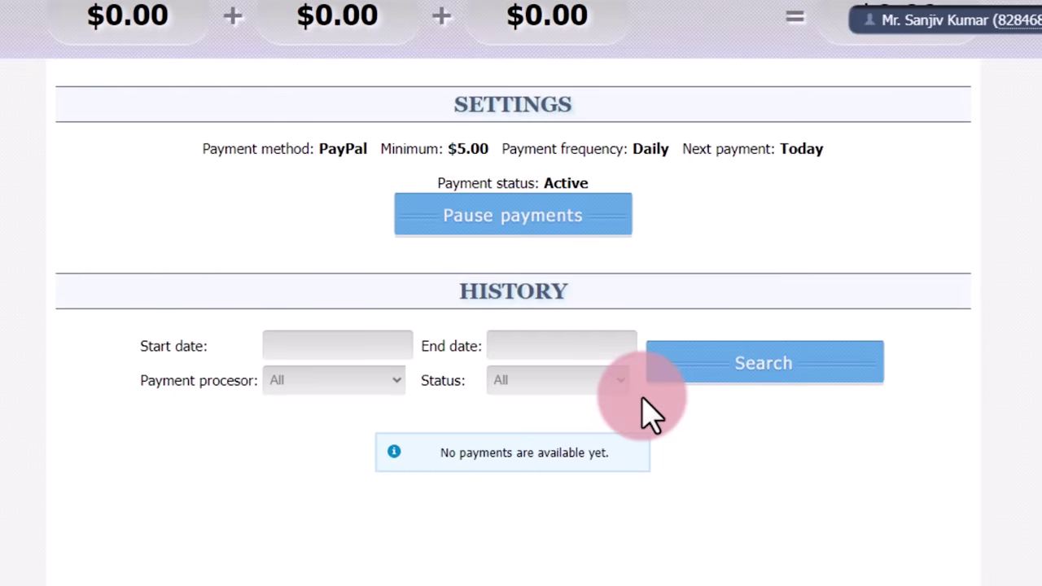
pyautogui.scroll(3, 651, 415)
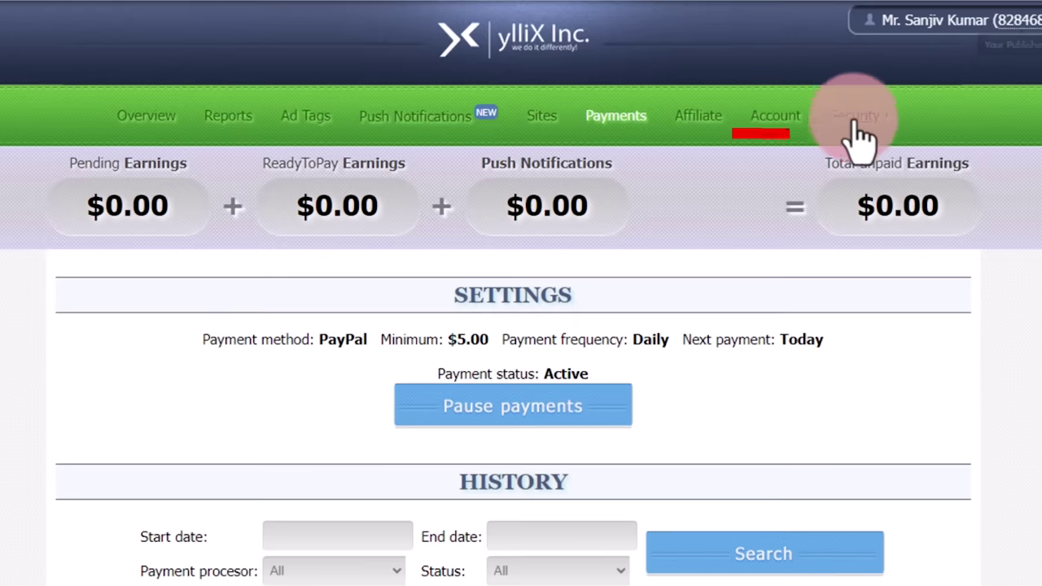
# Open the ylliX account details and examine the payment method, frequency, PayPal e-mail and minimum payout settings
pyautogui.click(774, 140)
pyautogui.scroll(-8, 735, 414)
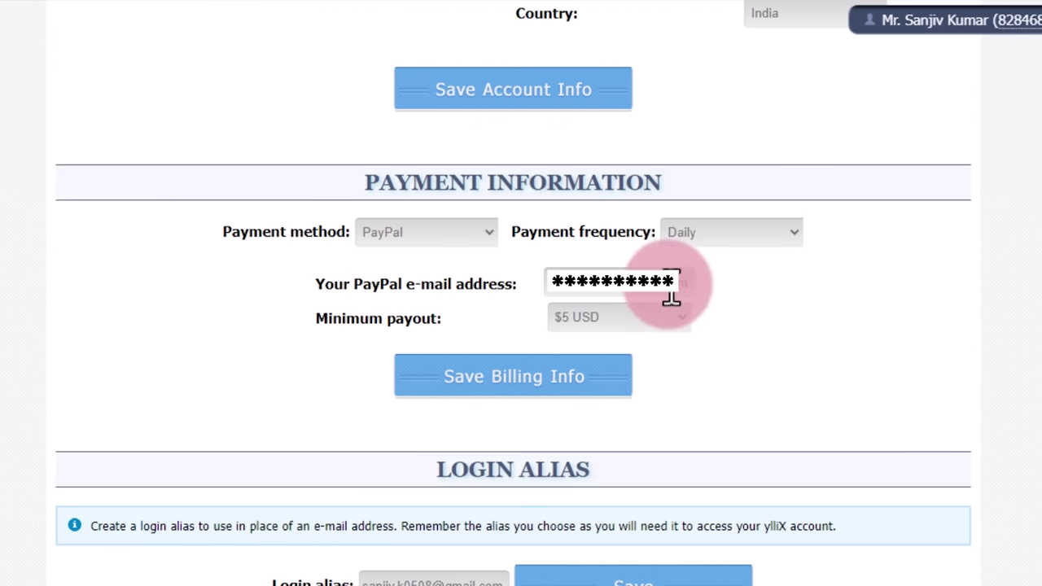
pyautogui.scroll(7, 684, 291)
pyautogui.scroll(3, 681, 293)
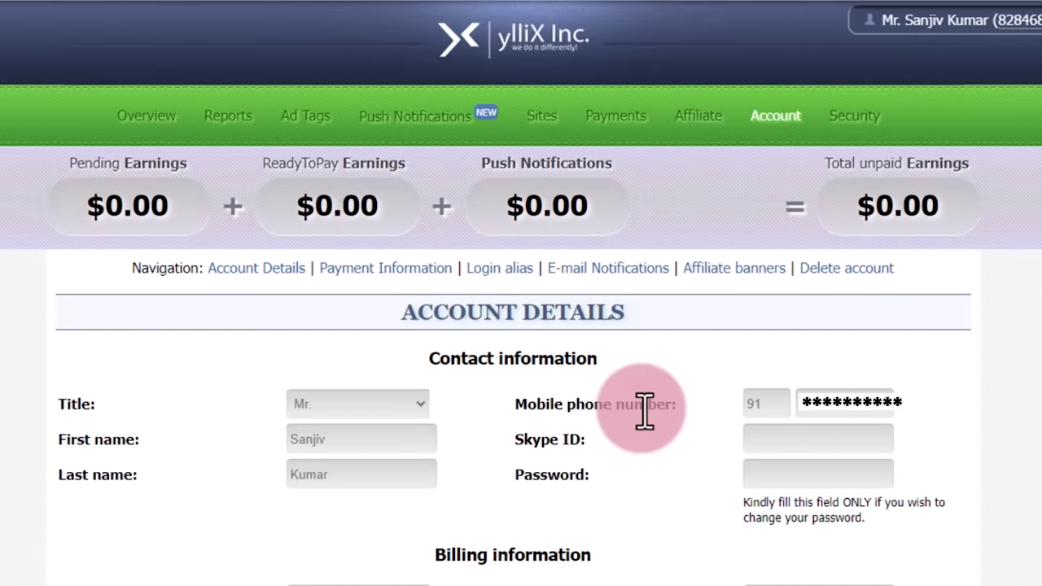
pyautogui.scroll(-8, 644, 413)
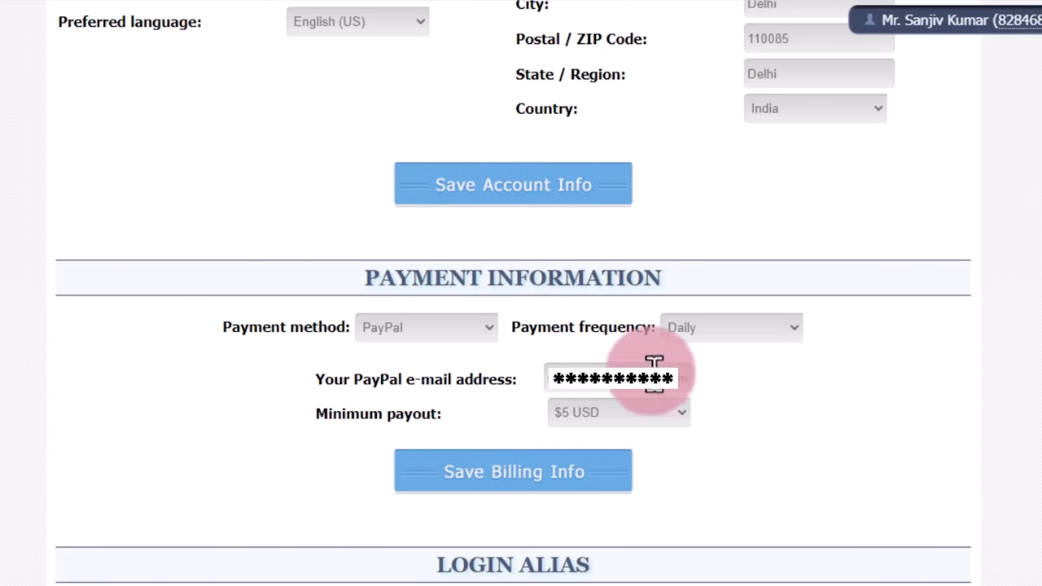
# Switch to the Free Web Tools blog on Blogger, open its Earnings page and start creating an AdSense account
pyautogui.scroll(8, 705, 397)
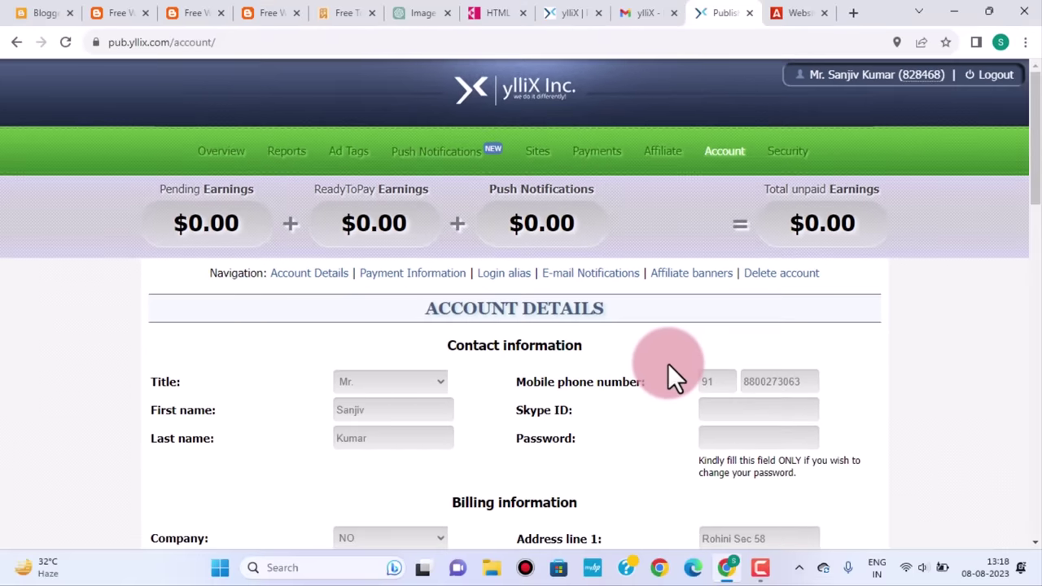
pyautogui.hotkey('ctrl', '1')
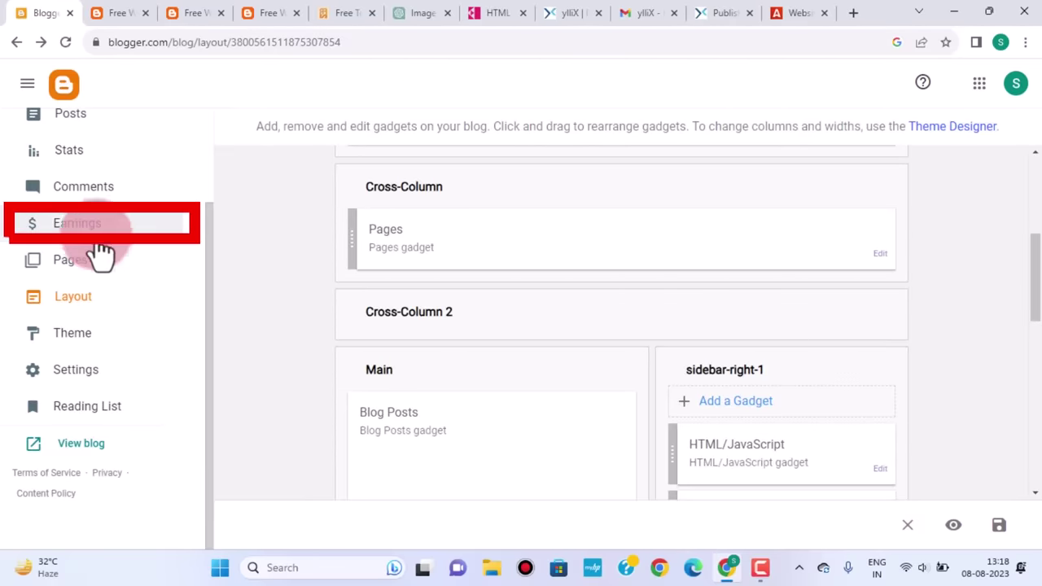
pyautogui.click(81, 224)
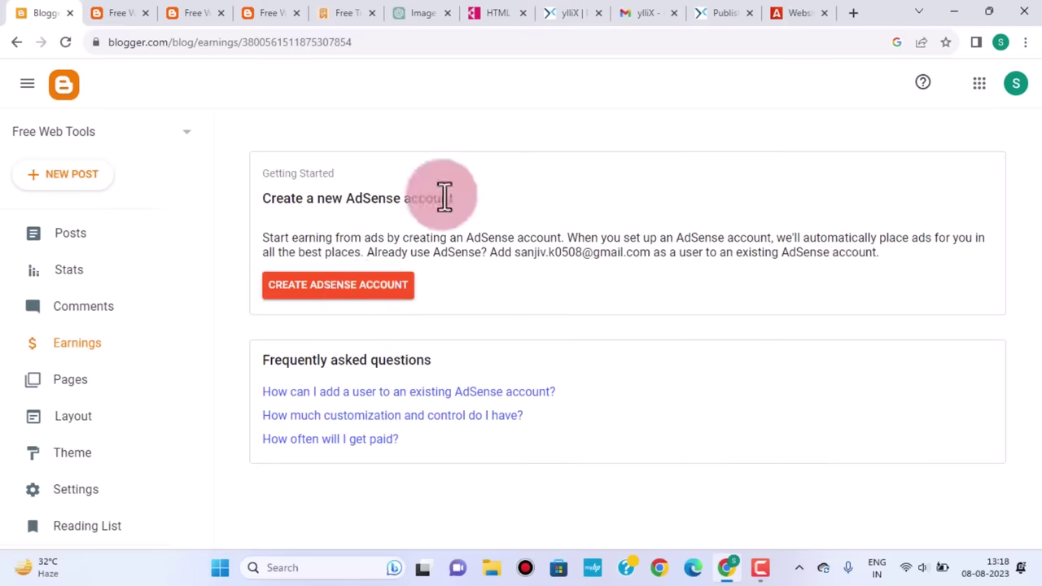
pyautogui.click(341, 290)
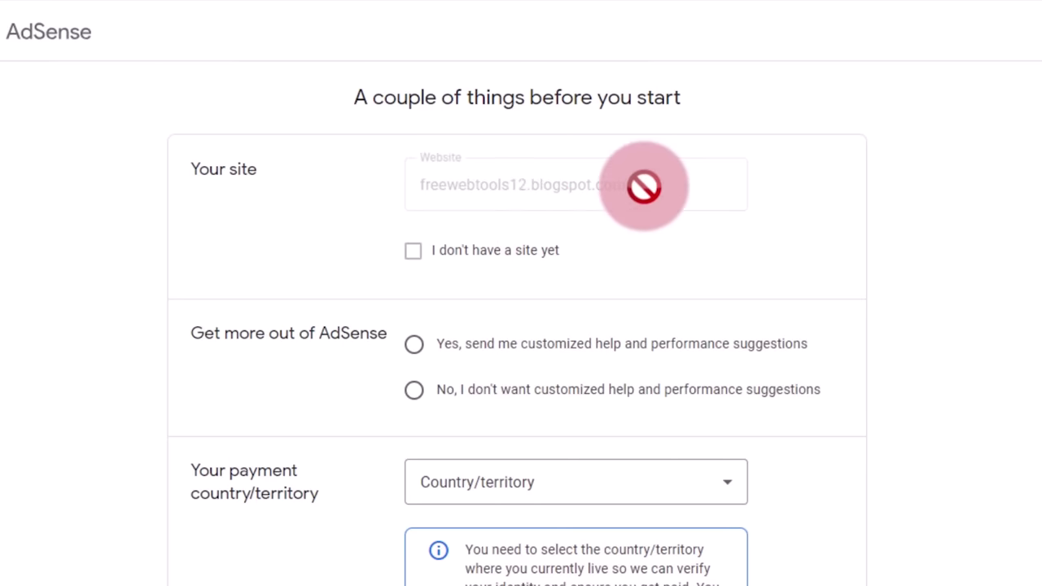
# Opt in to customized help and performance suggestions, and set the AdSense payment country/territory to India
pyautogui.scroll(-2, 757, 244)
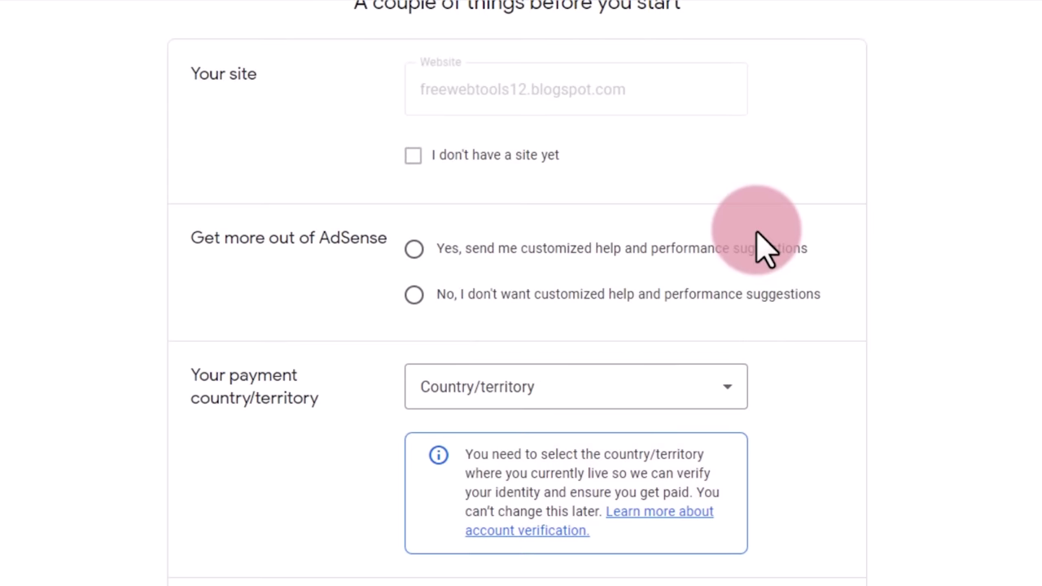
pyautogui.click(414, 248)
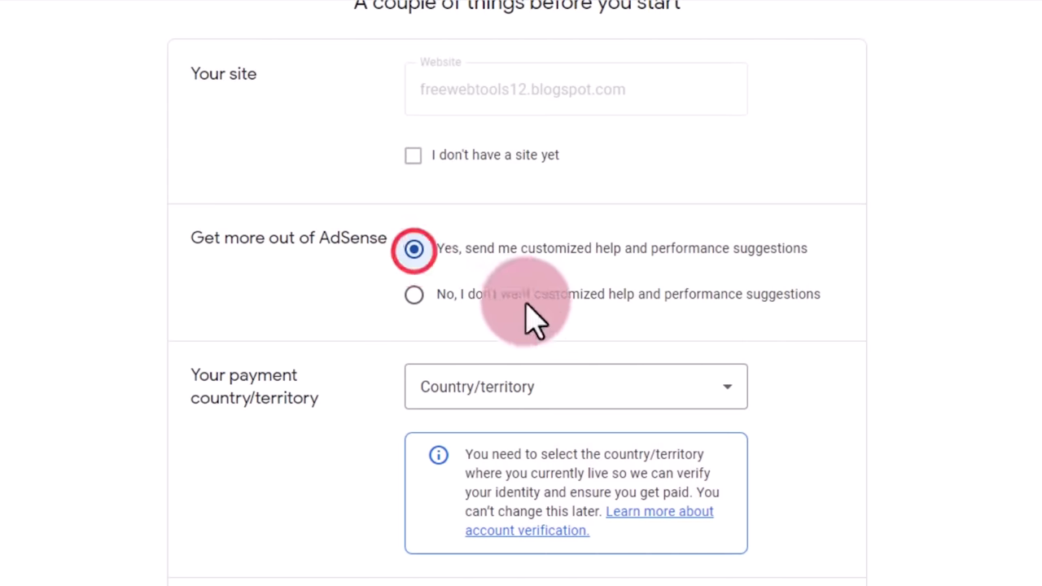
pyautogui.scroll(-4, 814, 281)
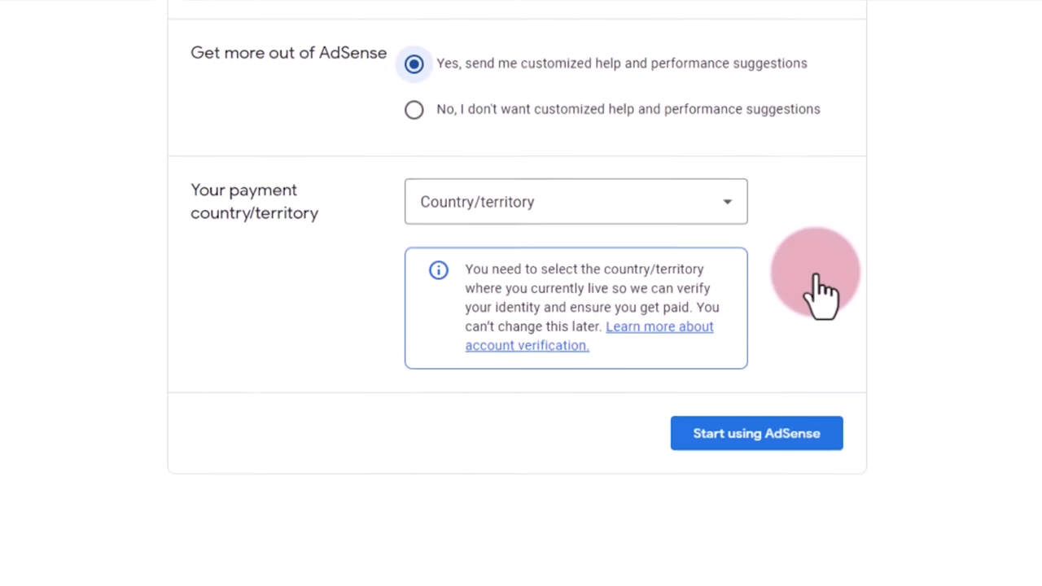
pyautogui.click(726, 209)
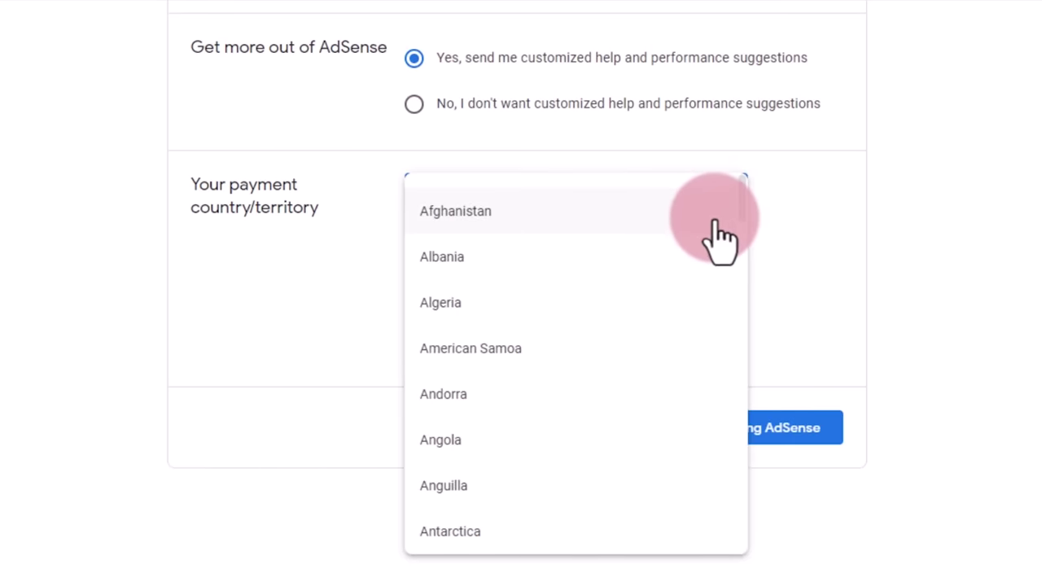
pyautogui.write('india')
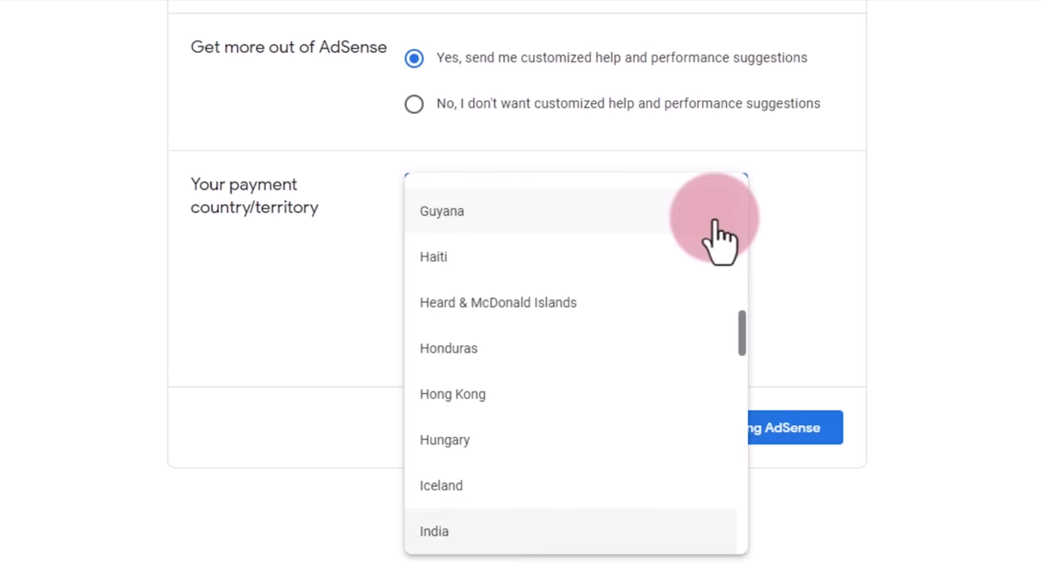
pyautogui.click(477, 537)
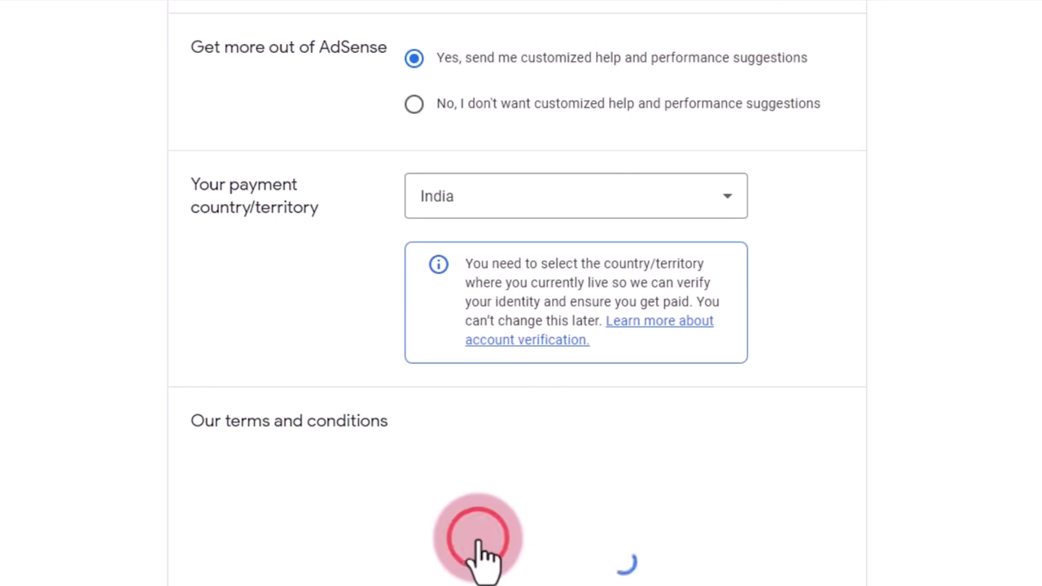
# Read through the AdSense terms and conditions, accept the agreement and start using AdSense
pyautogui.scroll(-5, 791, 458)
pyautogui.scroll(-3, 883, 370)
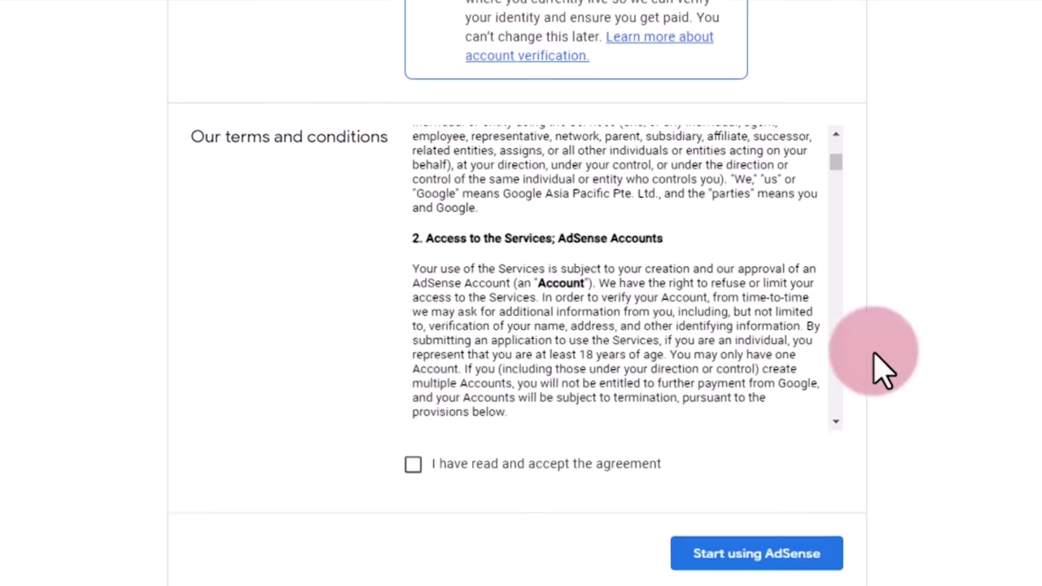
pyautogui.scroll(-2, 883, 370)
pyautogui.click(413, 271)
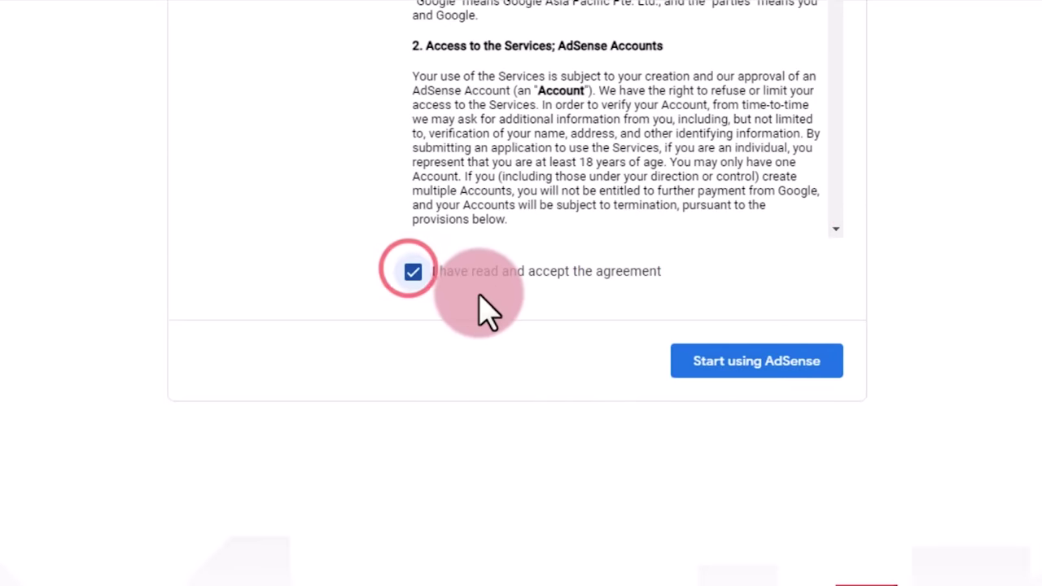
pyautogui.scroll(2, 819, 163)
pyautogui.scroll(2, 888, 105)
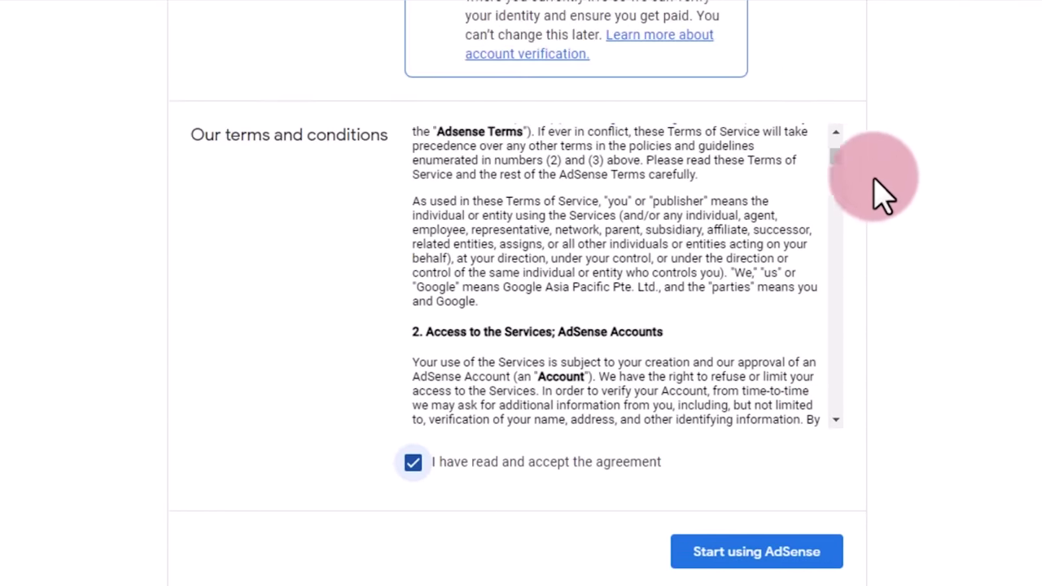
pyautogui.moveTo(834, 154); pyautogui.dragTo(841, 419)
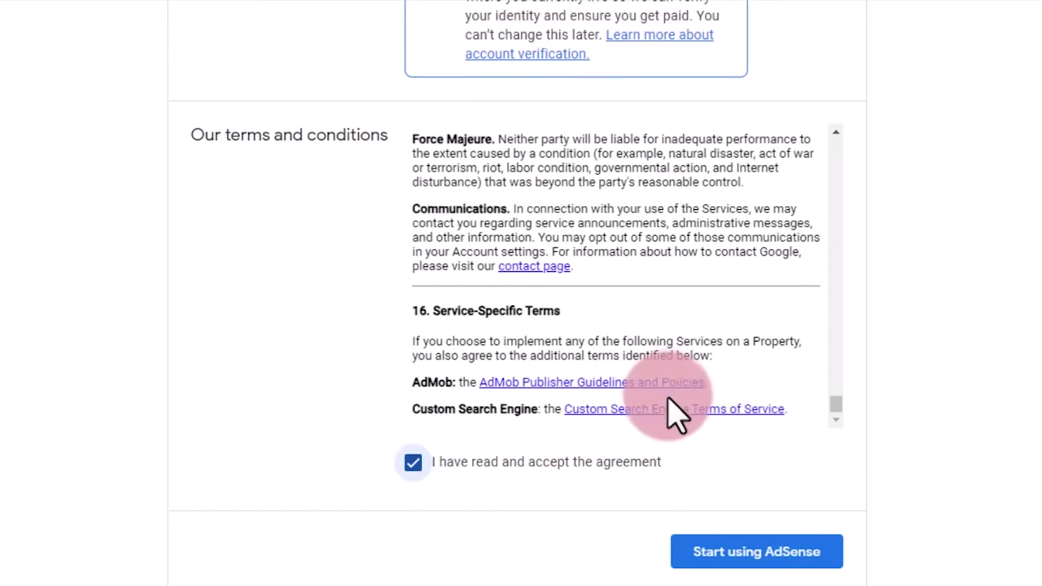
pyautogui.click(411, 466)
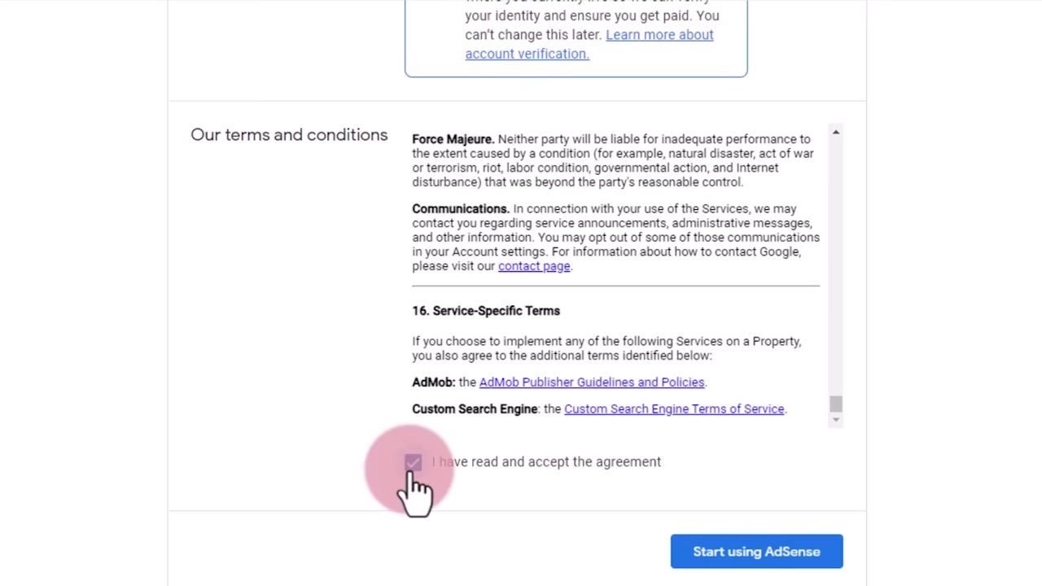
pyautogui.moveTo(834, 403); pyautogui.dragTo(846, 455)
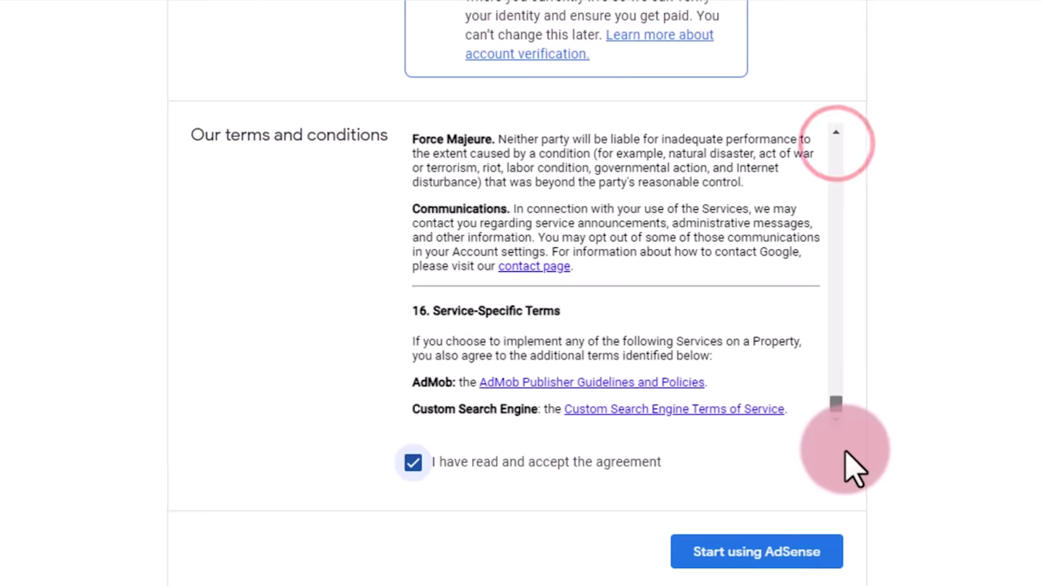
pyautogui.click(747, 556)
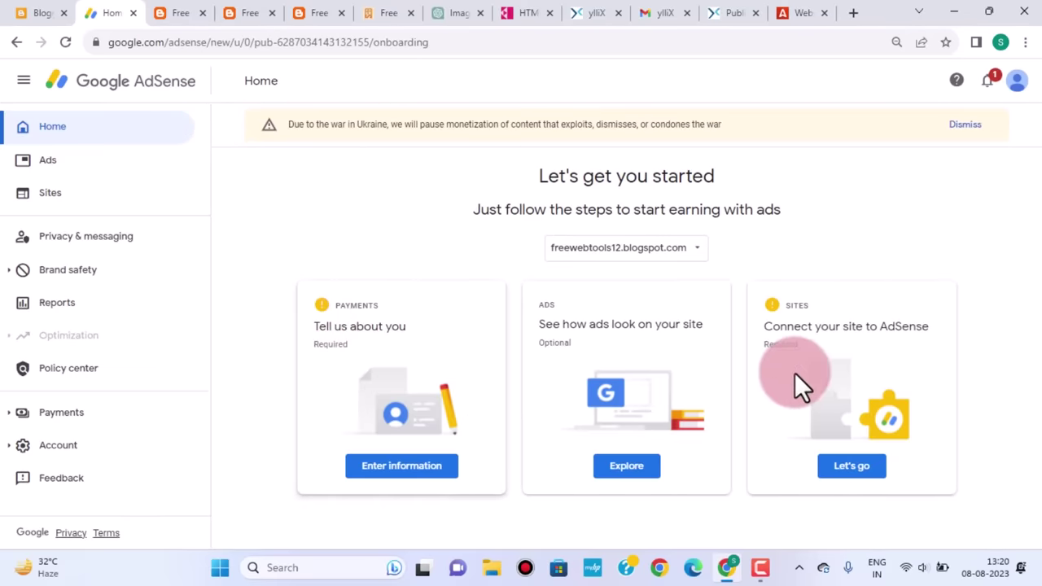
# Open the AdSense payments customer information form and examine its account type, name, address and phone fields
pyautogui.click(395, 415)
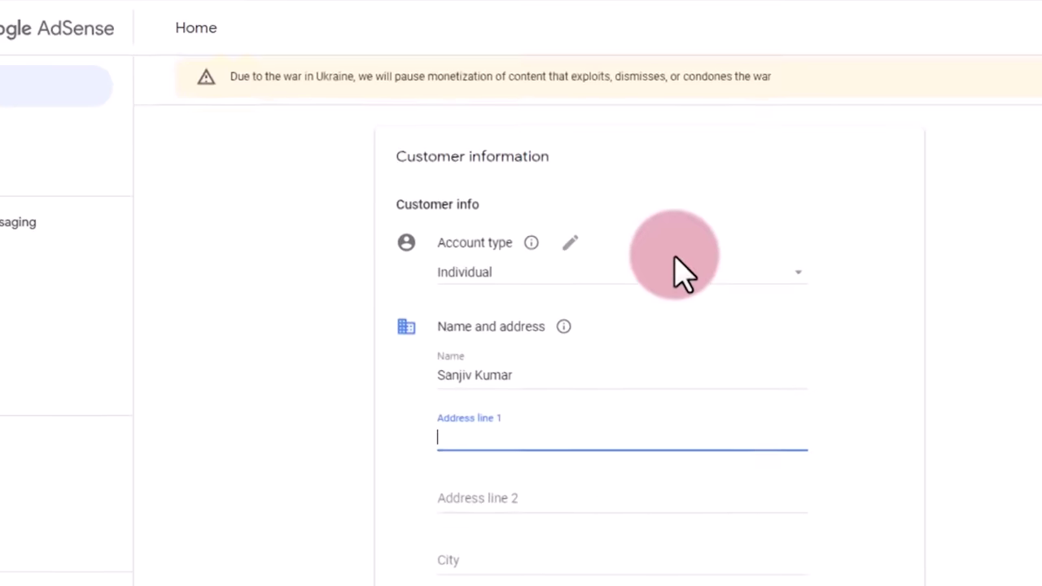
pyautogui.scroll(-2, 679, 274)
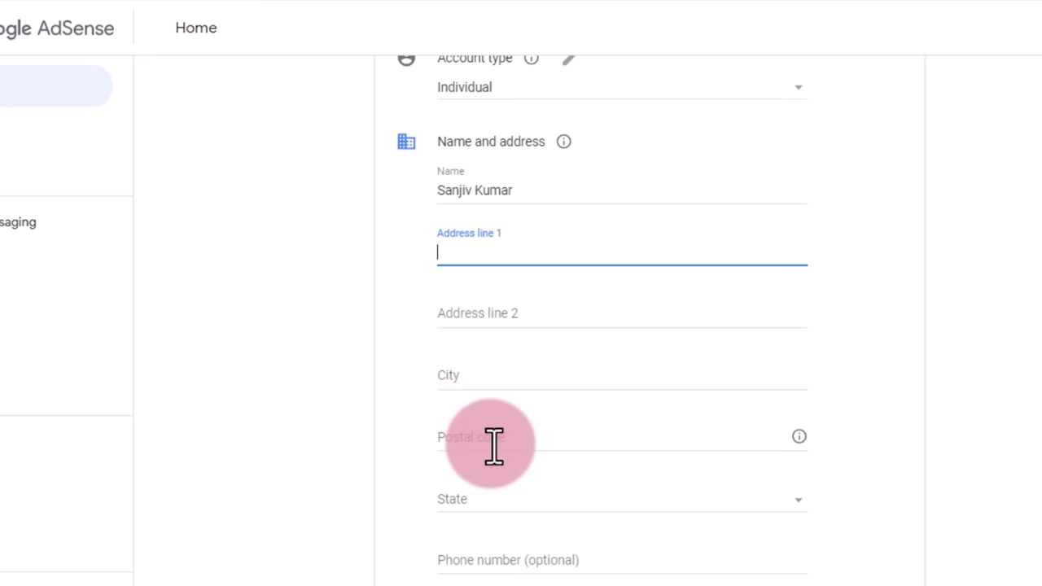
pyautogui.scroll(-1, 581, 428)
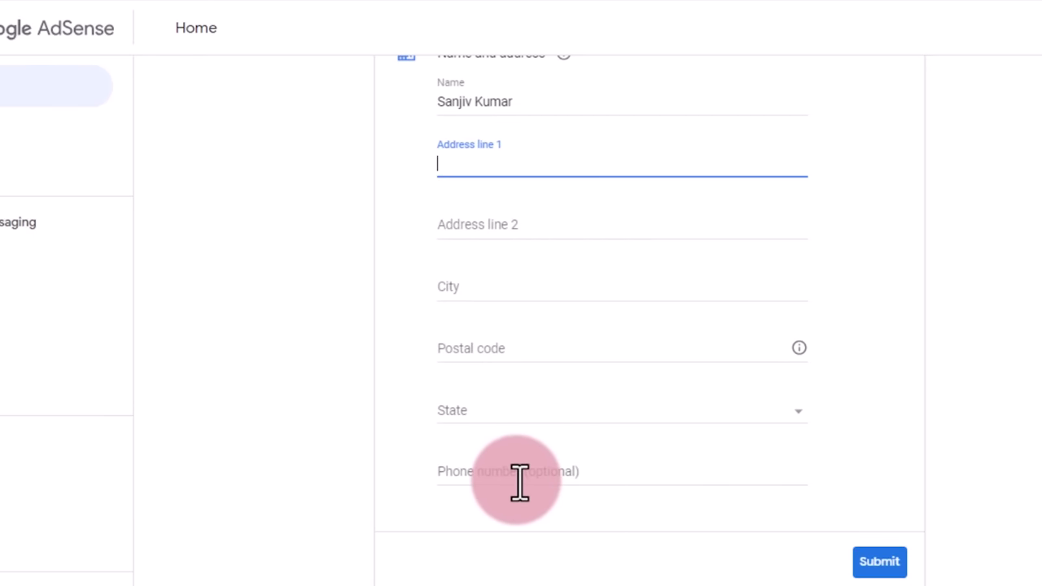
# Enter the phone number for AdSense verification and choose Text message (SMS) for receiving the code
pyautogui.click(466, 244)
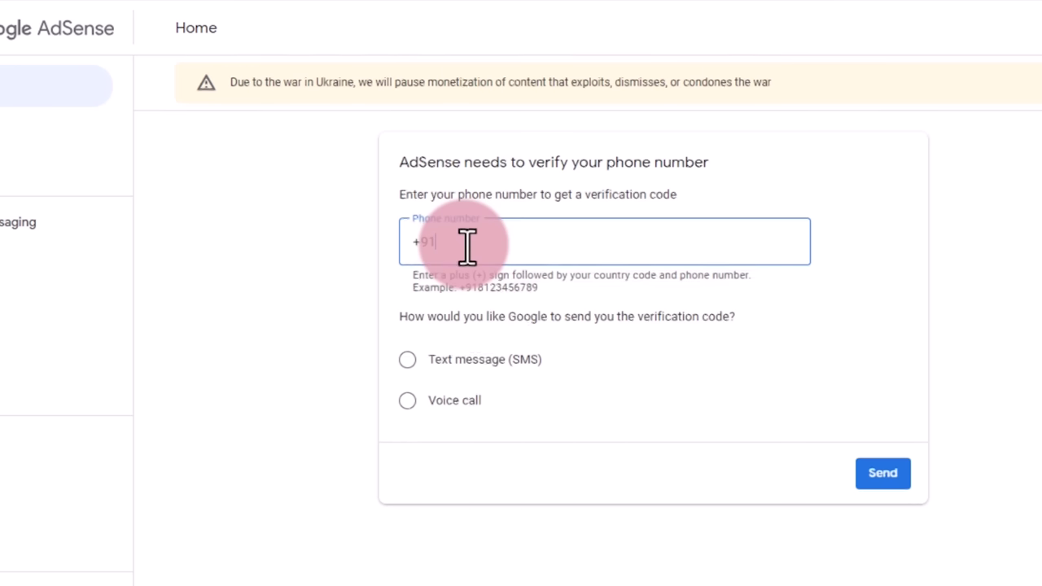
pyautogui.hotkey('ctrl', 'v')
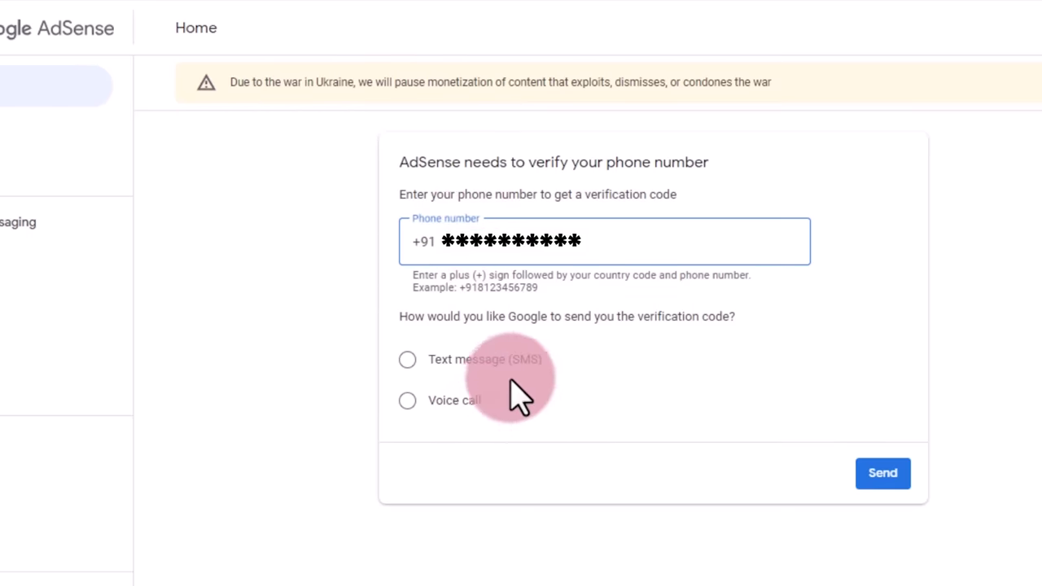
pyautogui.click(407, 359)
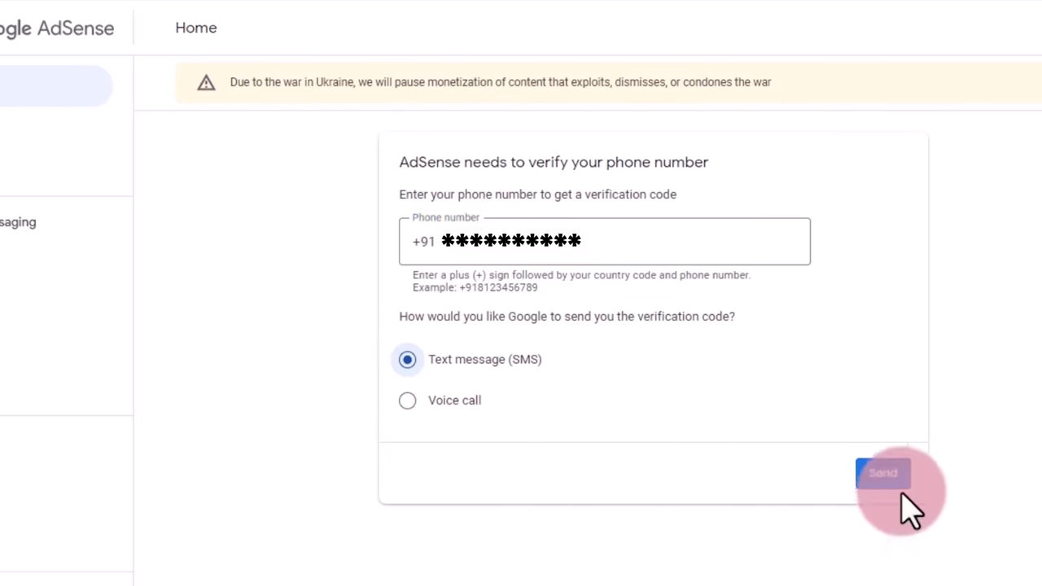
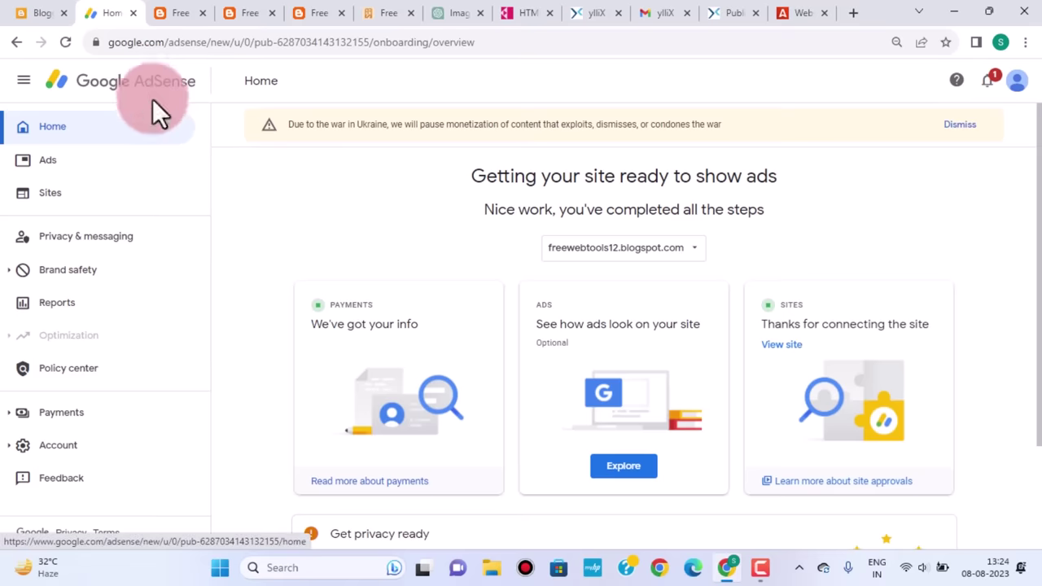
# Review the Payments, Ads and Sites cards and the Get privacy ready section on the AdSense home page
pyautogui.click(378, 333)
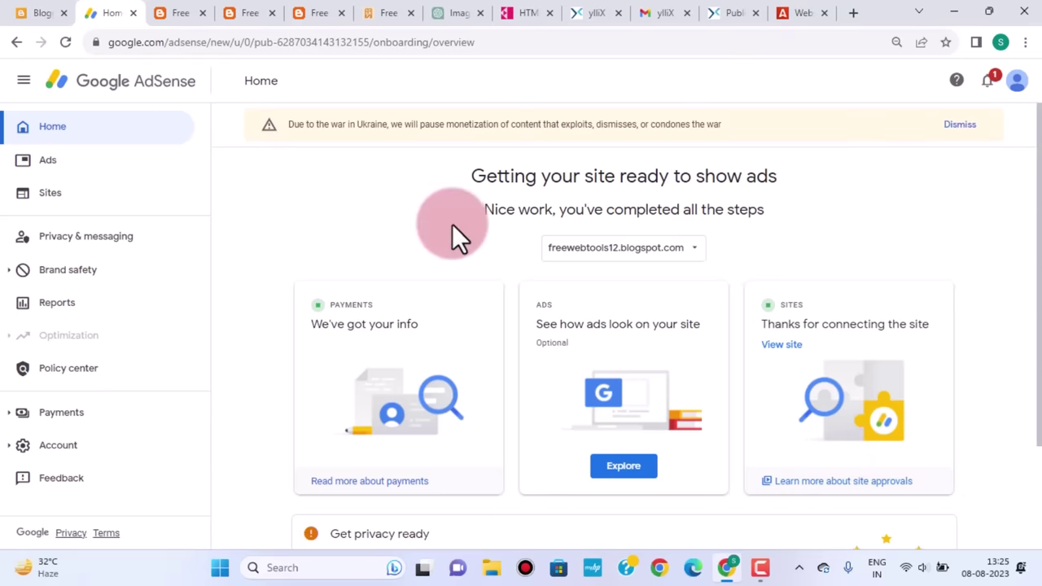
pyautogui.scroll(-3, 453, 225)
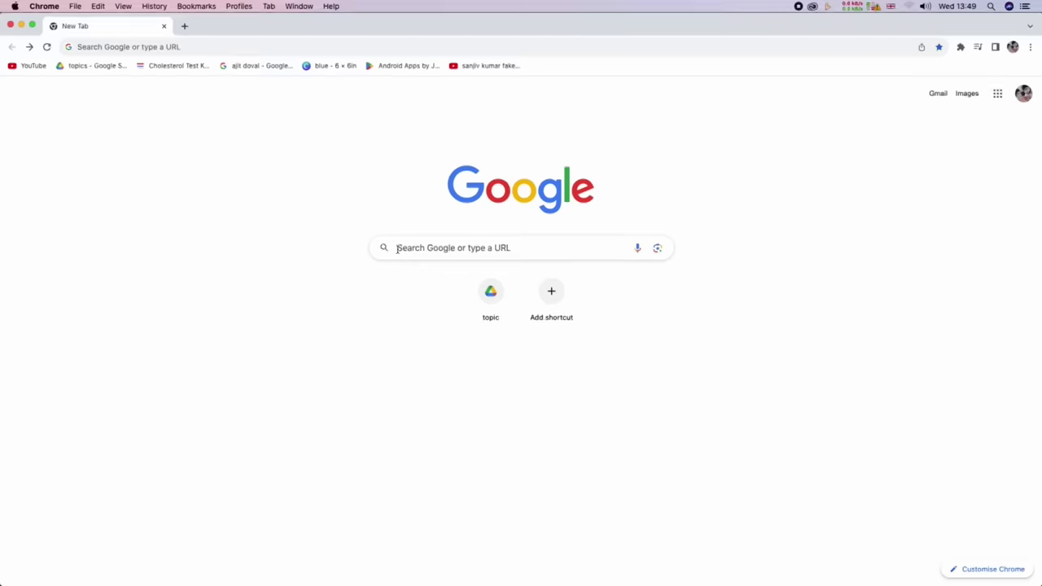
# Search Google for "privacy policy generator" and look through the results
pyautogui.click(500, 257)
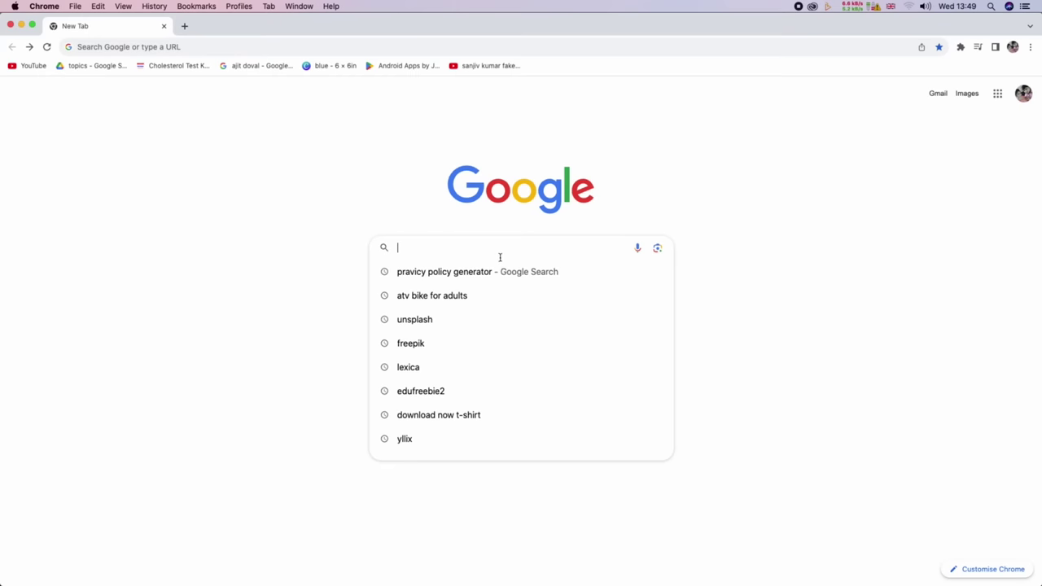
pyautogui.write('priv')
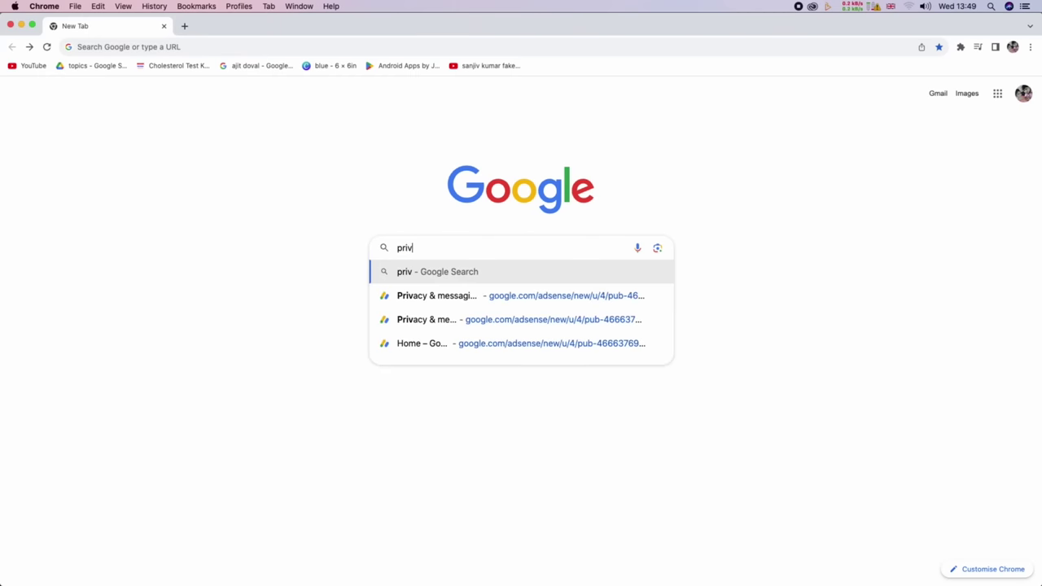
pyautogui.write('acy policy generato')
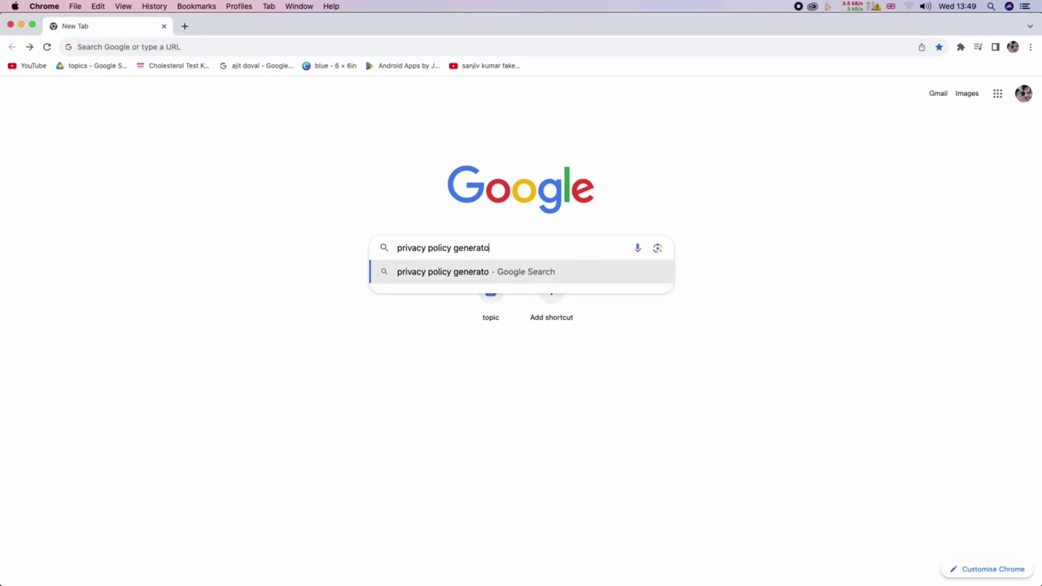
pyautogui.write('r')
pyautogui.press('Return')
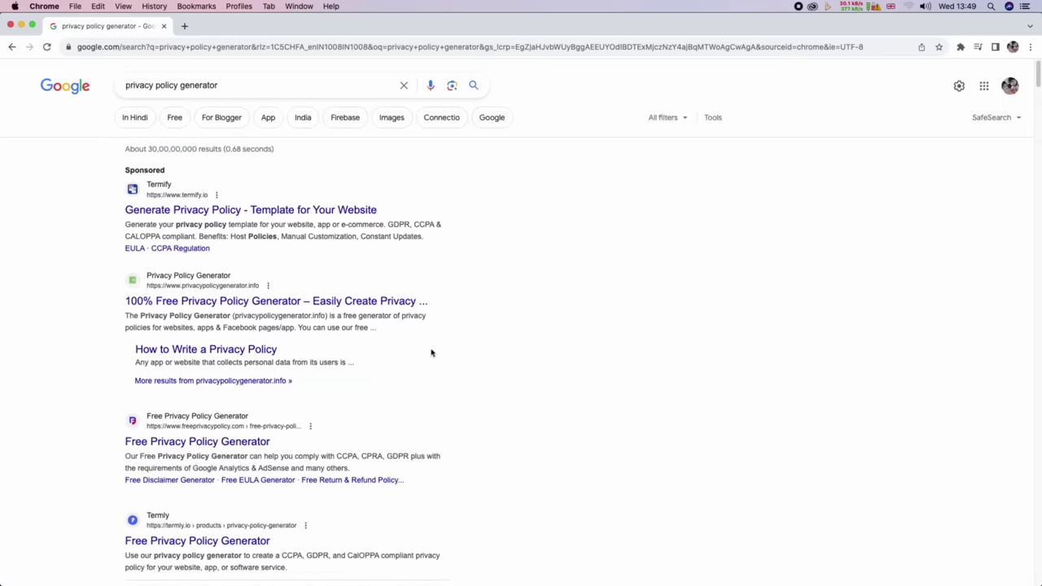
pyautogui.scroll(-5, 432, 352)
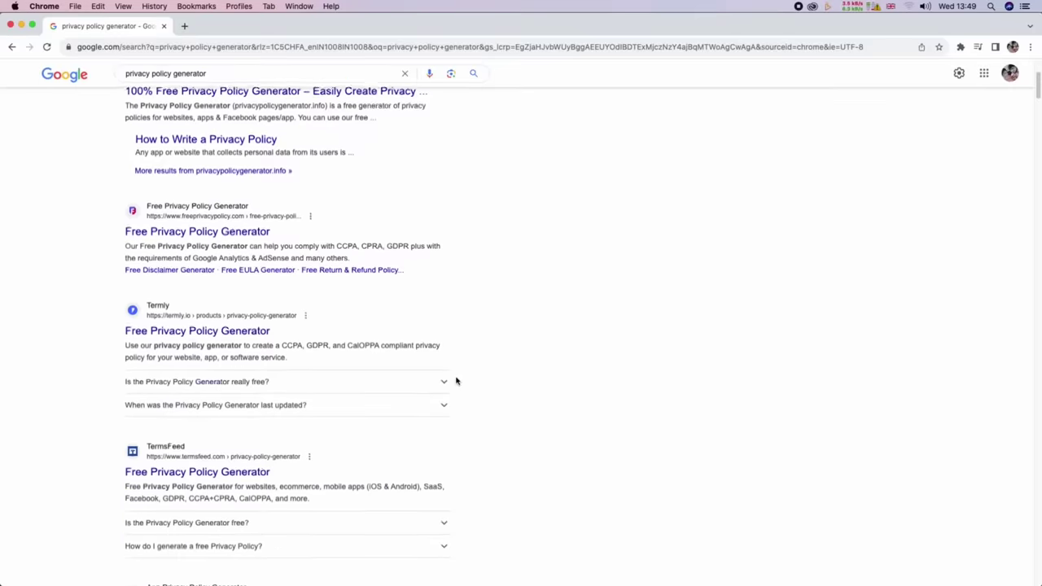
pyautogui.scroll(-9, 457, 382)
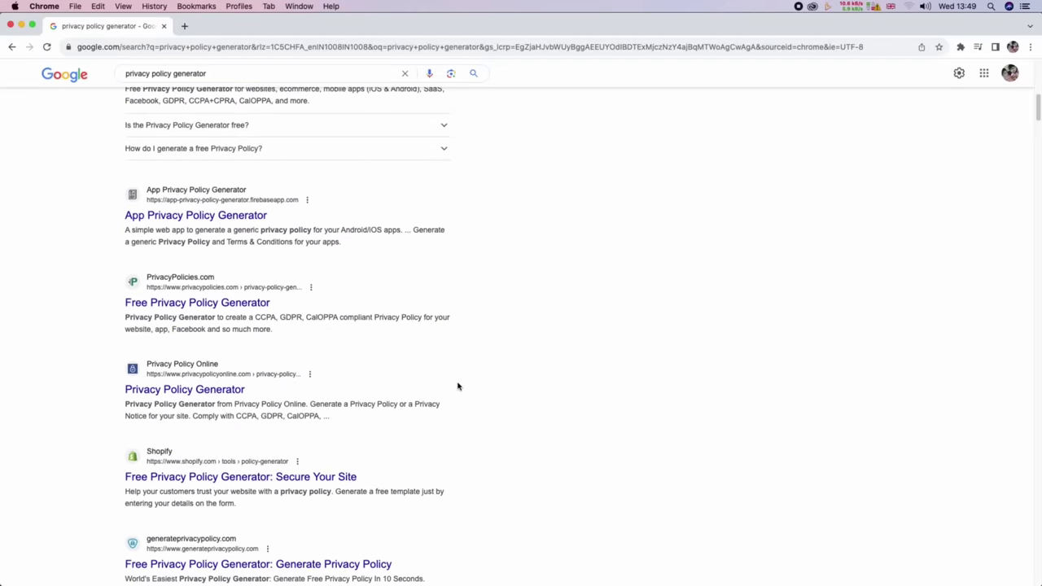
pyautogui.scroll(-10, 457, 386)
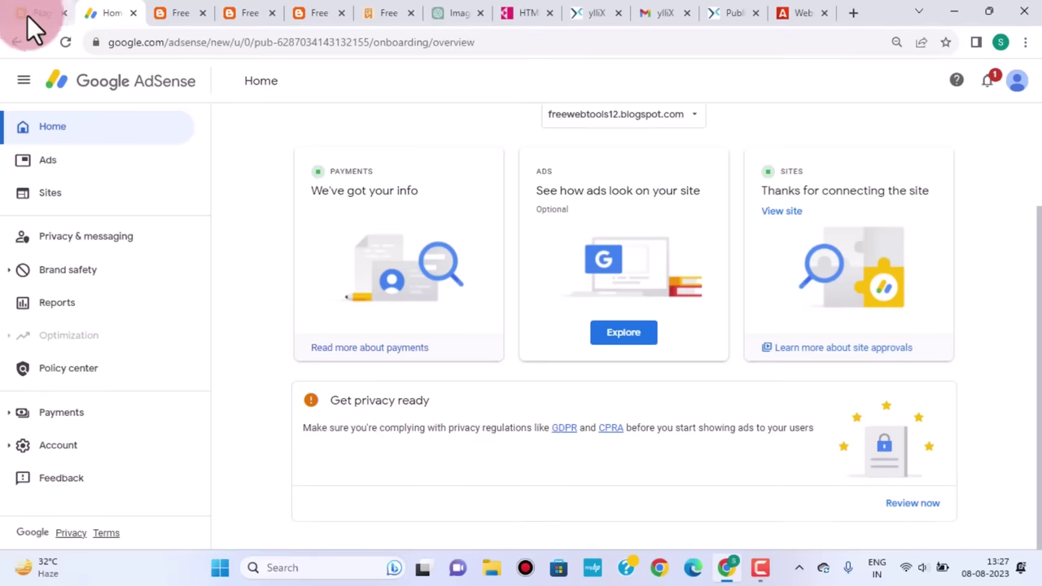
# Check the blog's Earnings page in Blogger and return to the AdSense home page
pyautogui.click(27, 18)
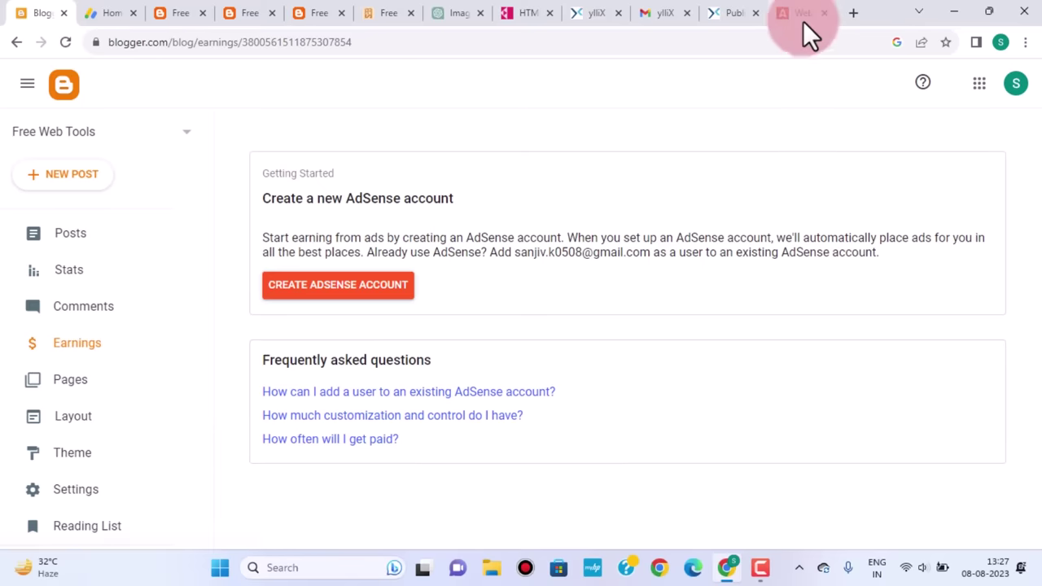
pyautogui.click(106, 13)
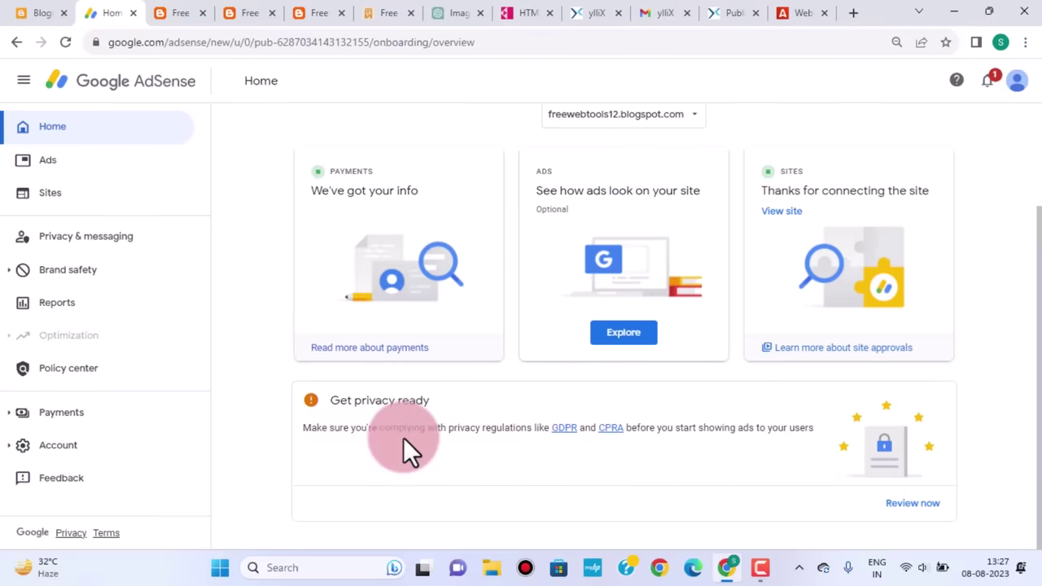